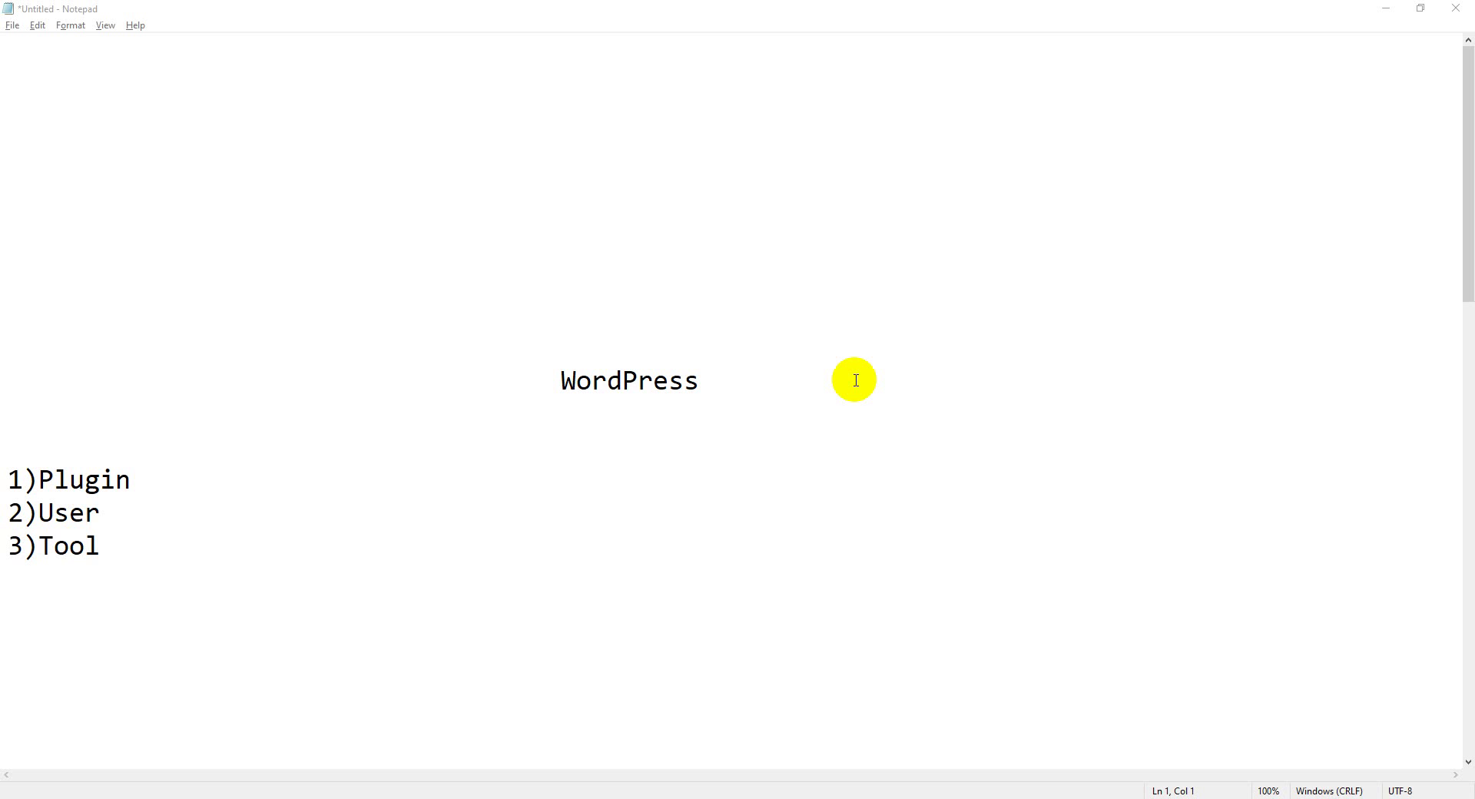
# - Switch to Chrome and open the local WordPress site at localhost:8080/hospital
pyautogui.click(438, 790)
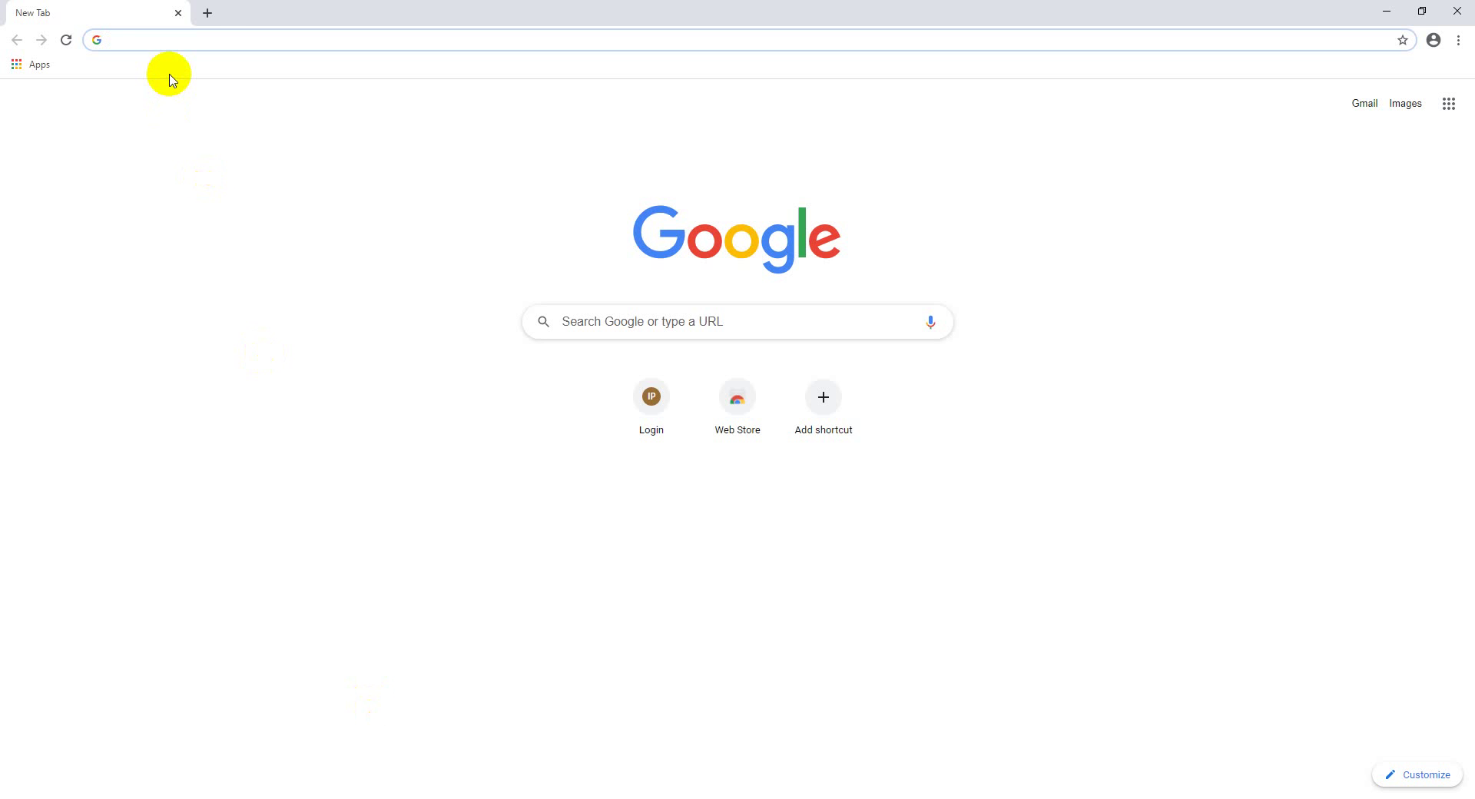
pyautogui.write('local')
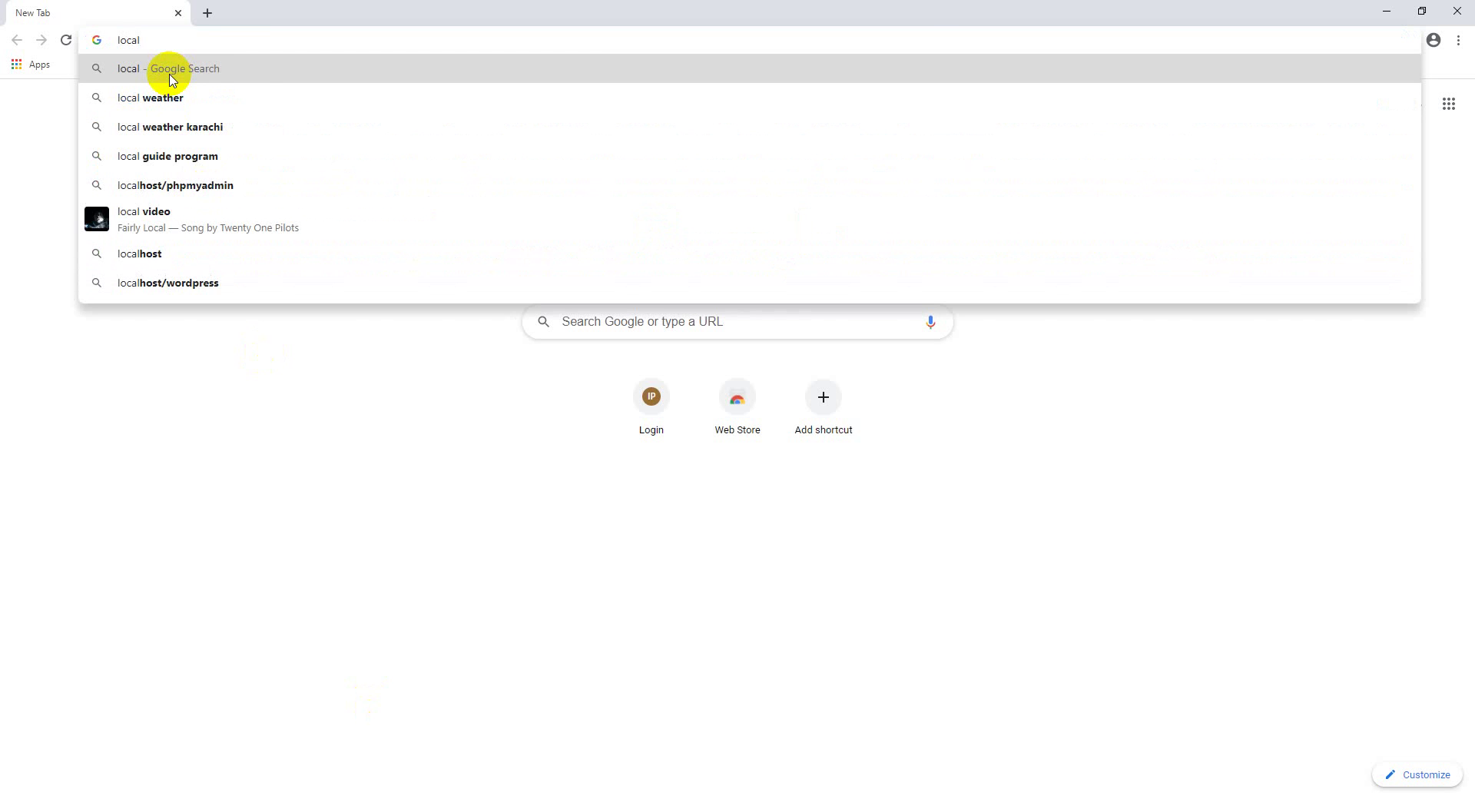
pyautogui.write('host')
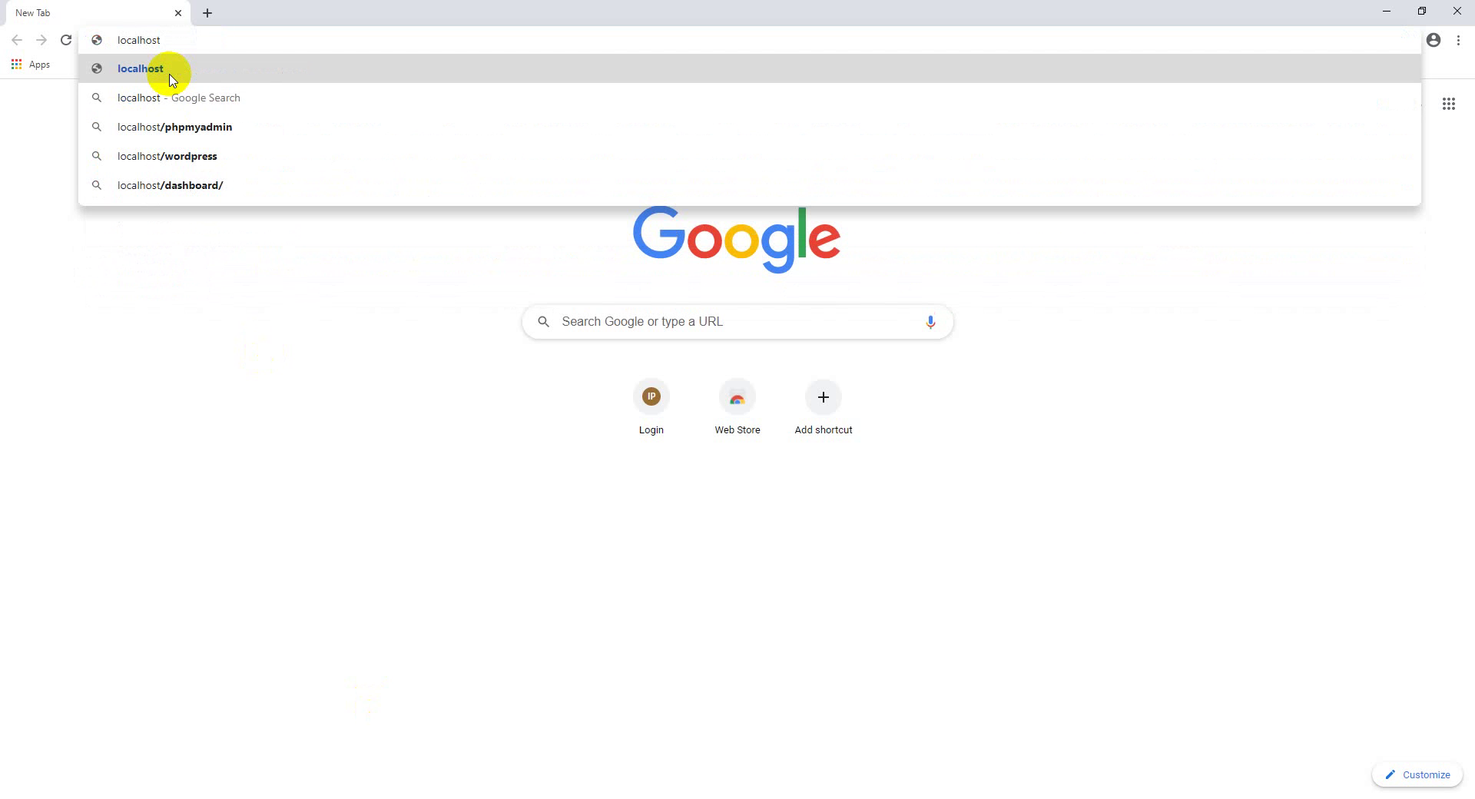
pyautogui.write(':')
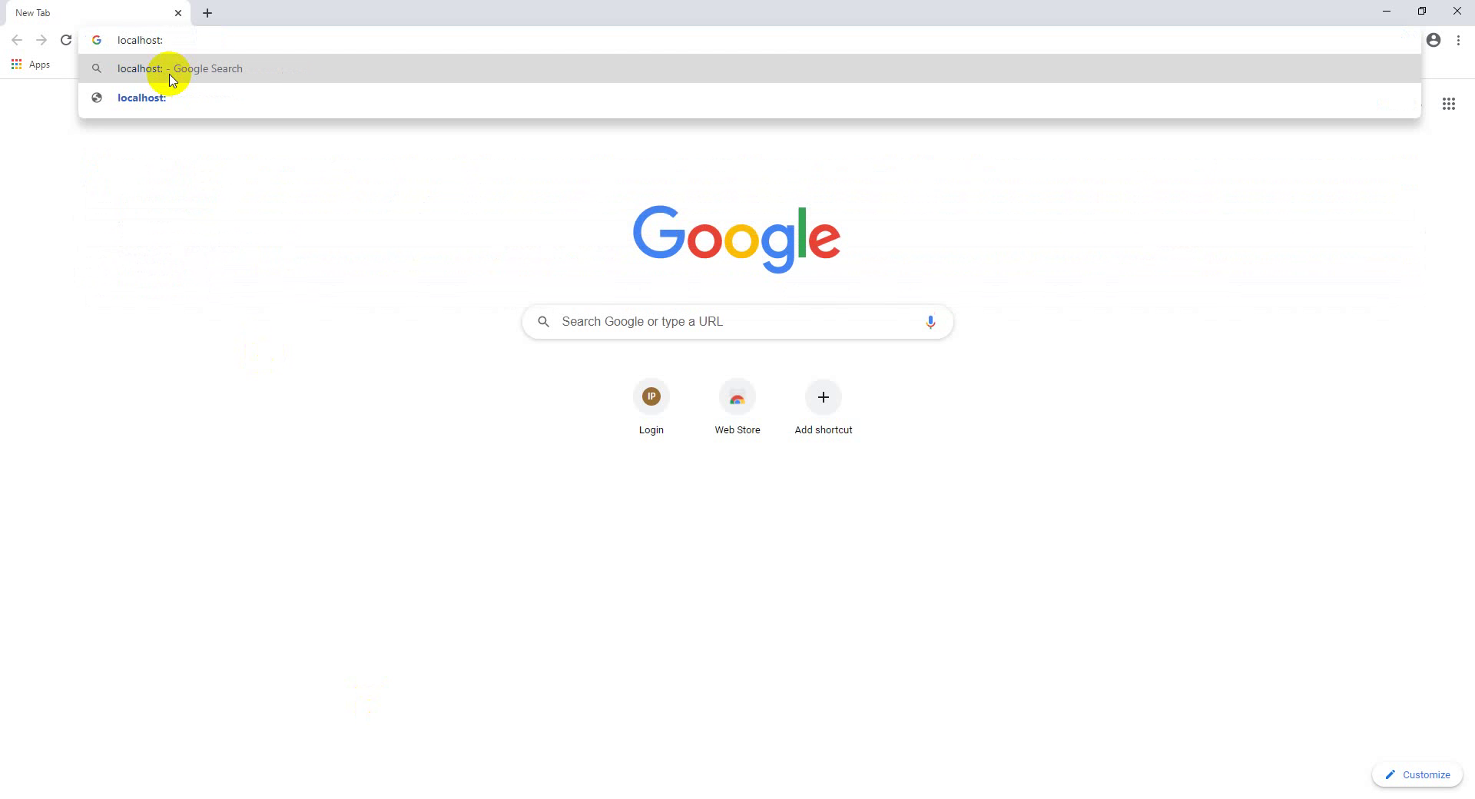
pyautogui.write('8')
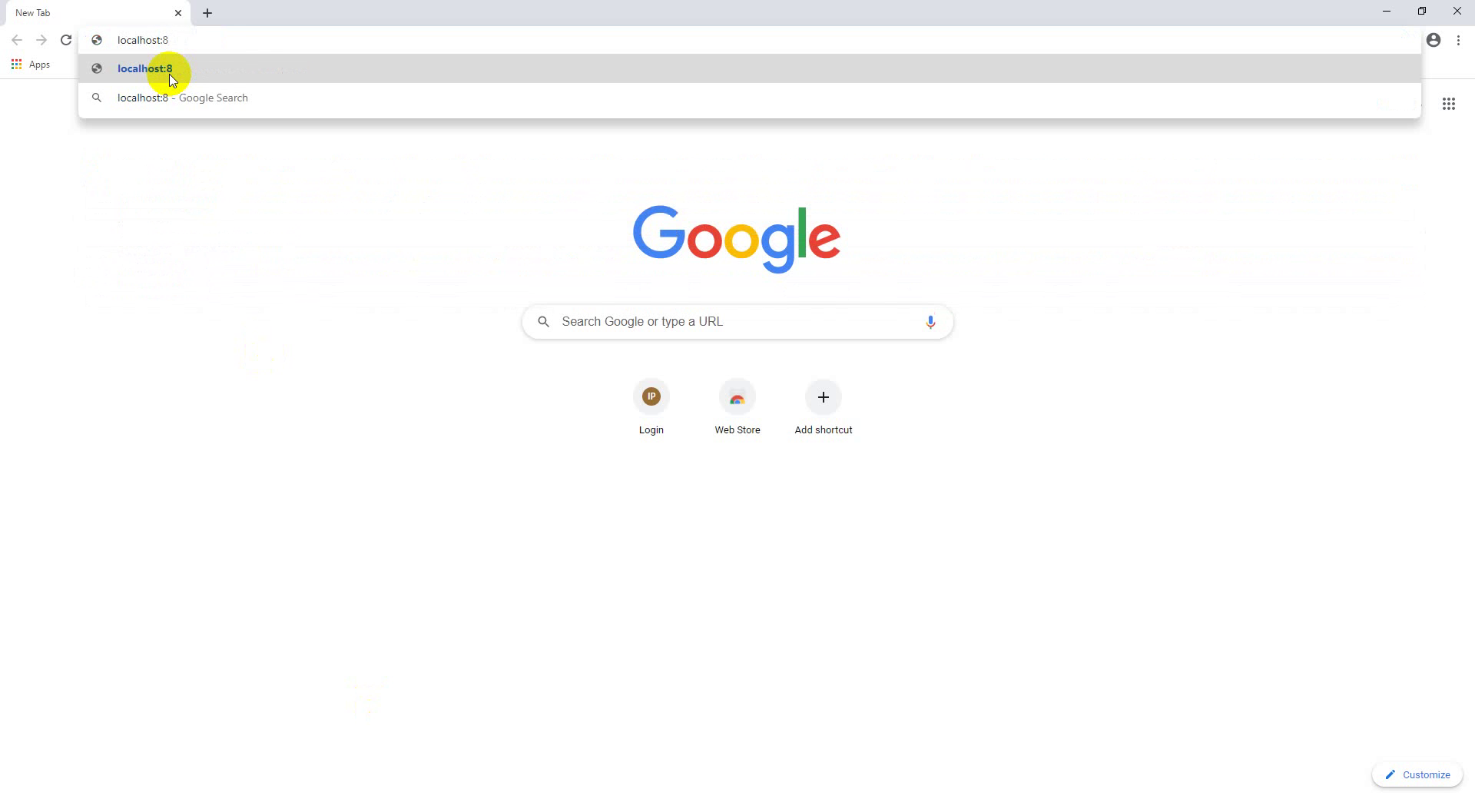
pyautogui.write('080/hos')
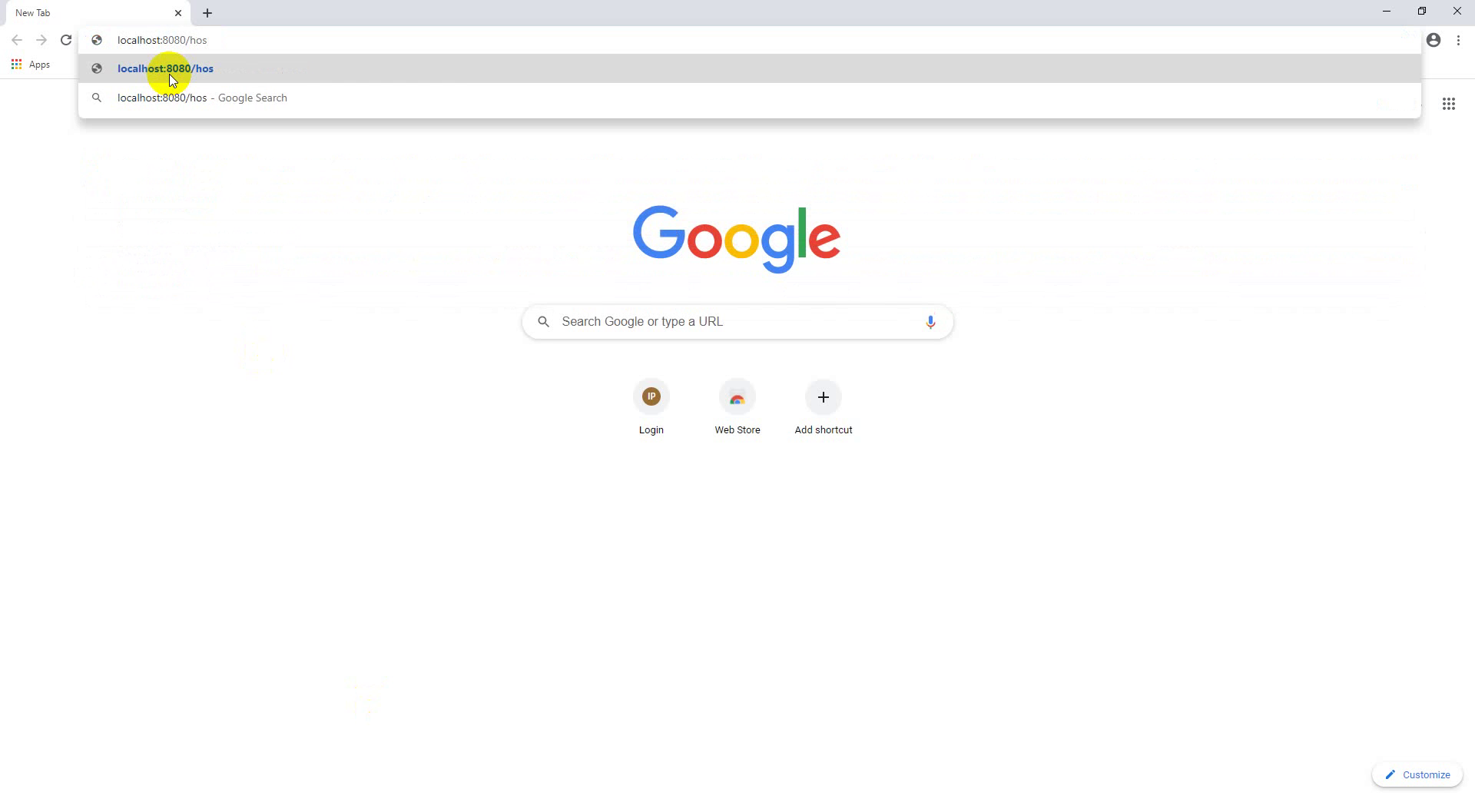
pyautogui.write('pital')
pyautogui.click(171, 77)
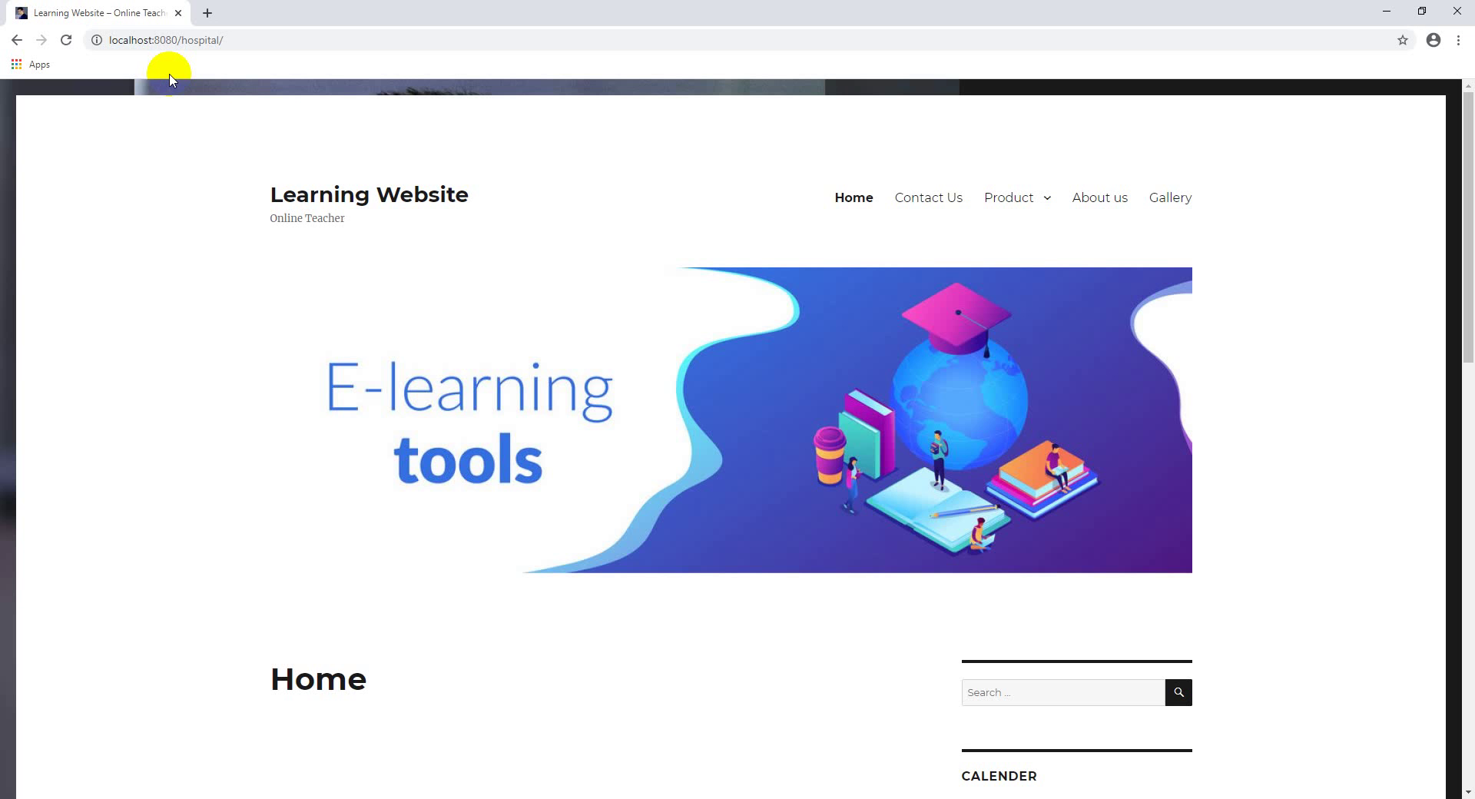
# - Look through the Learning Website home page, including its header banner, page and category lists, posts and sidebar widgets
pyautogui.scroll(-10, 550, 217)
pyautogui.scroll(6, 573, 221)
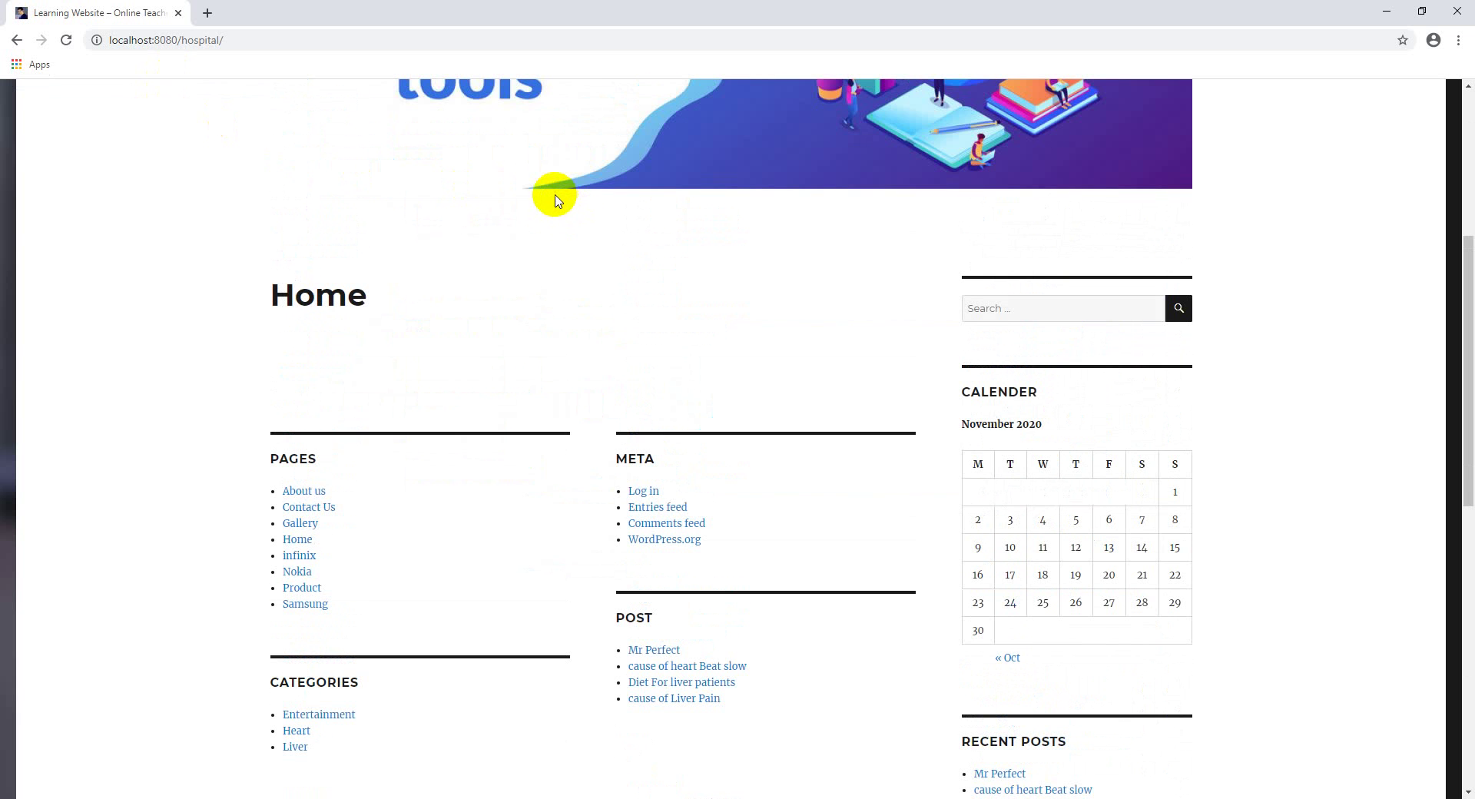
pyautogui.scroll(4, 560, 199)
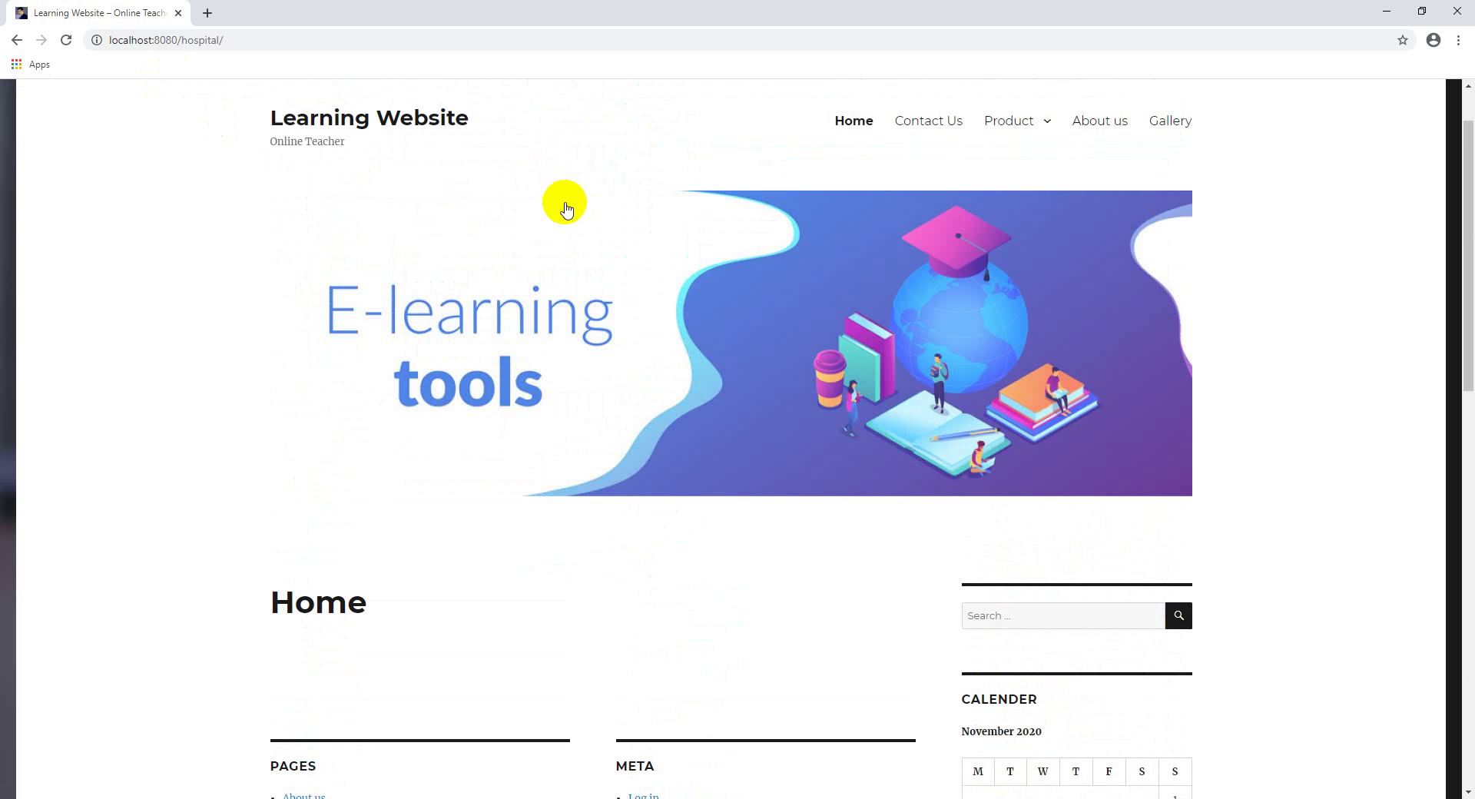
pyautogui.scroll(-8, 563, 204)
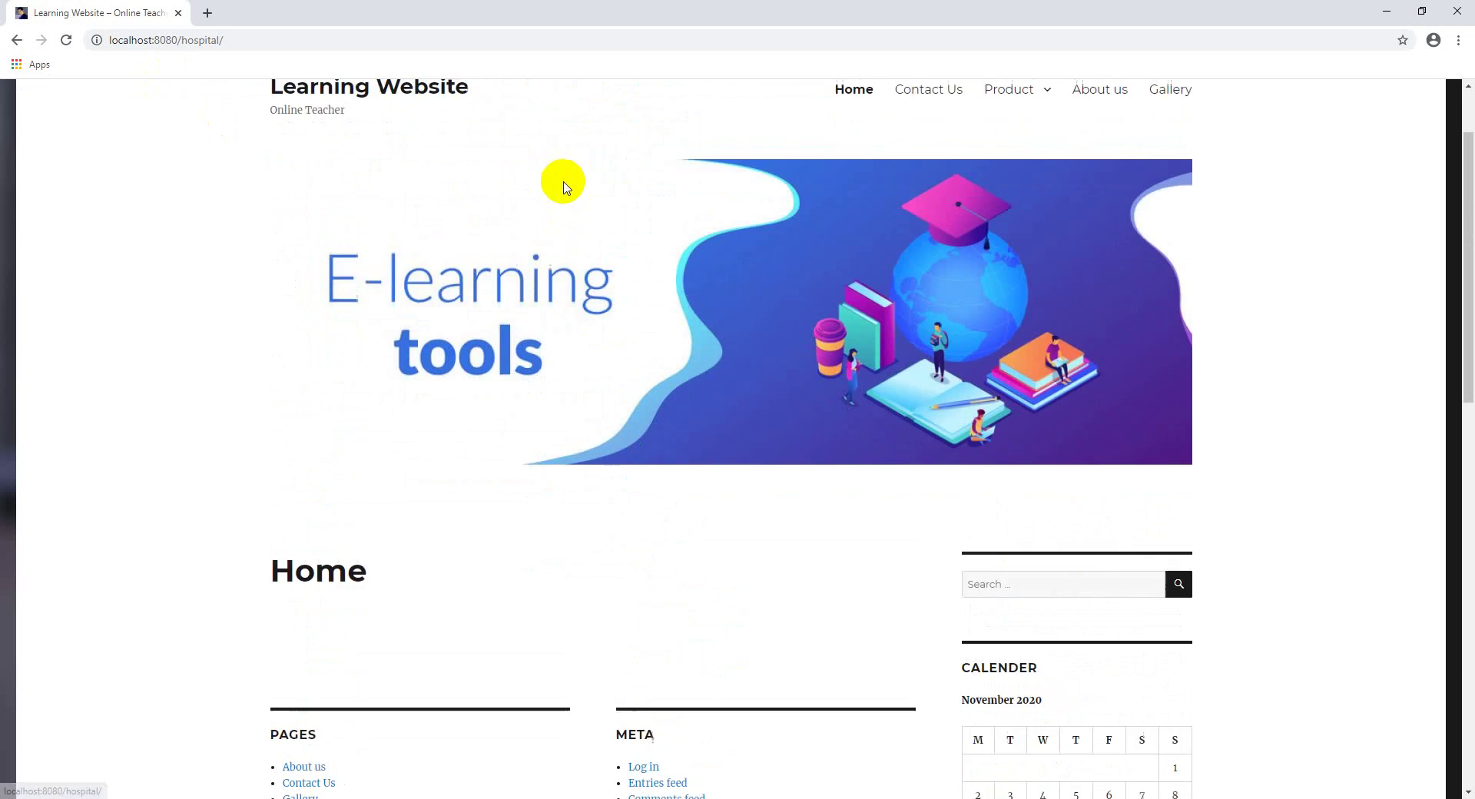
pyautogui.scroll(4, 430, 233)
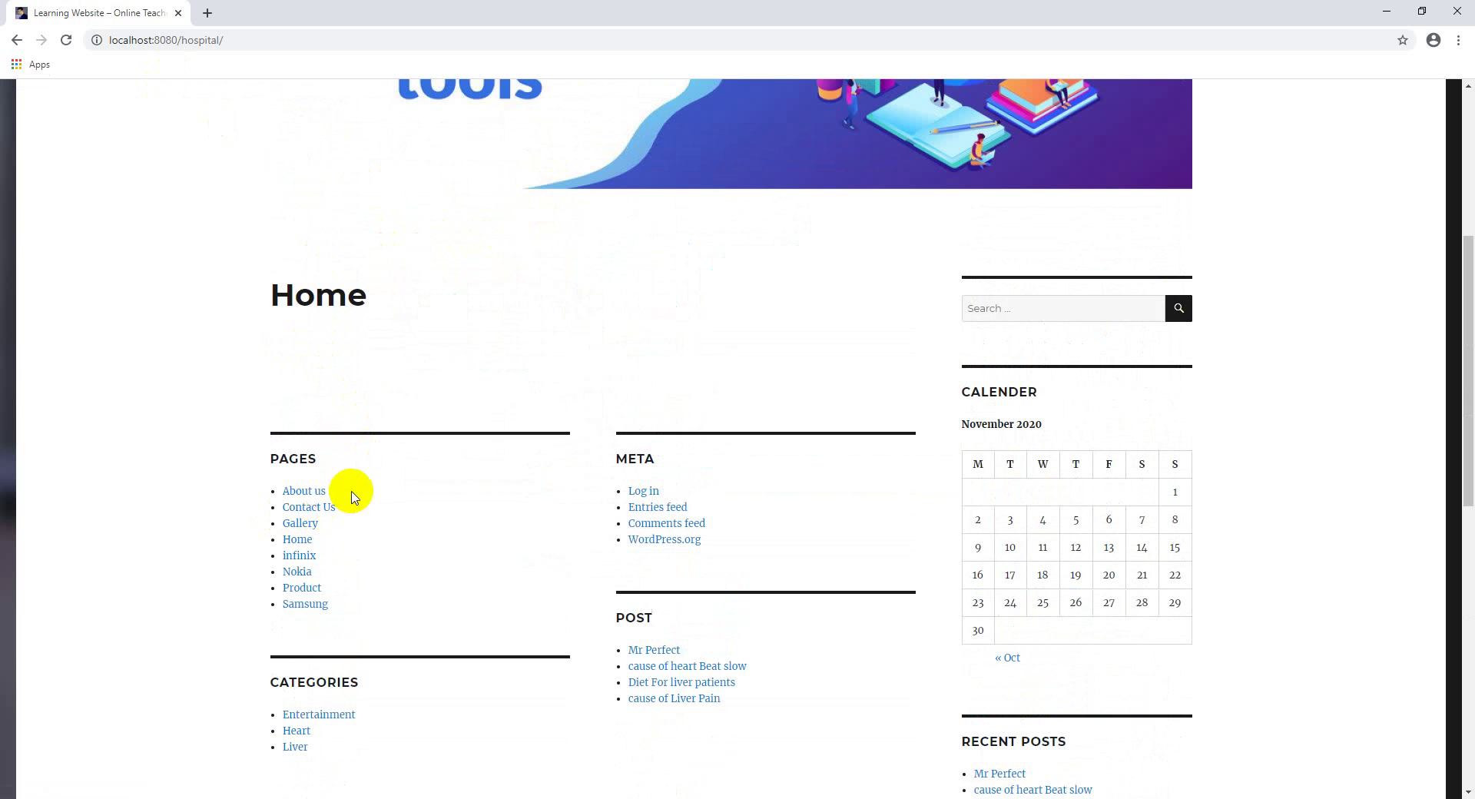
pyautogui.scroll(-5, 753, 522)
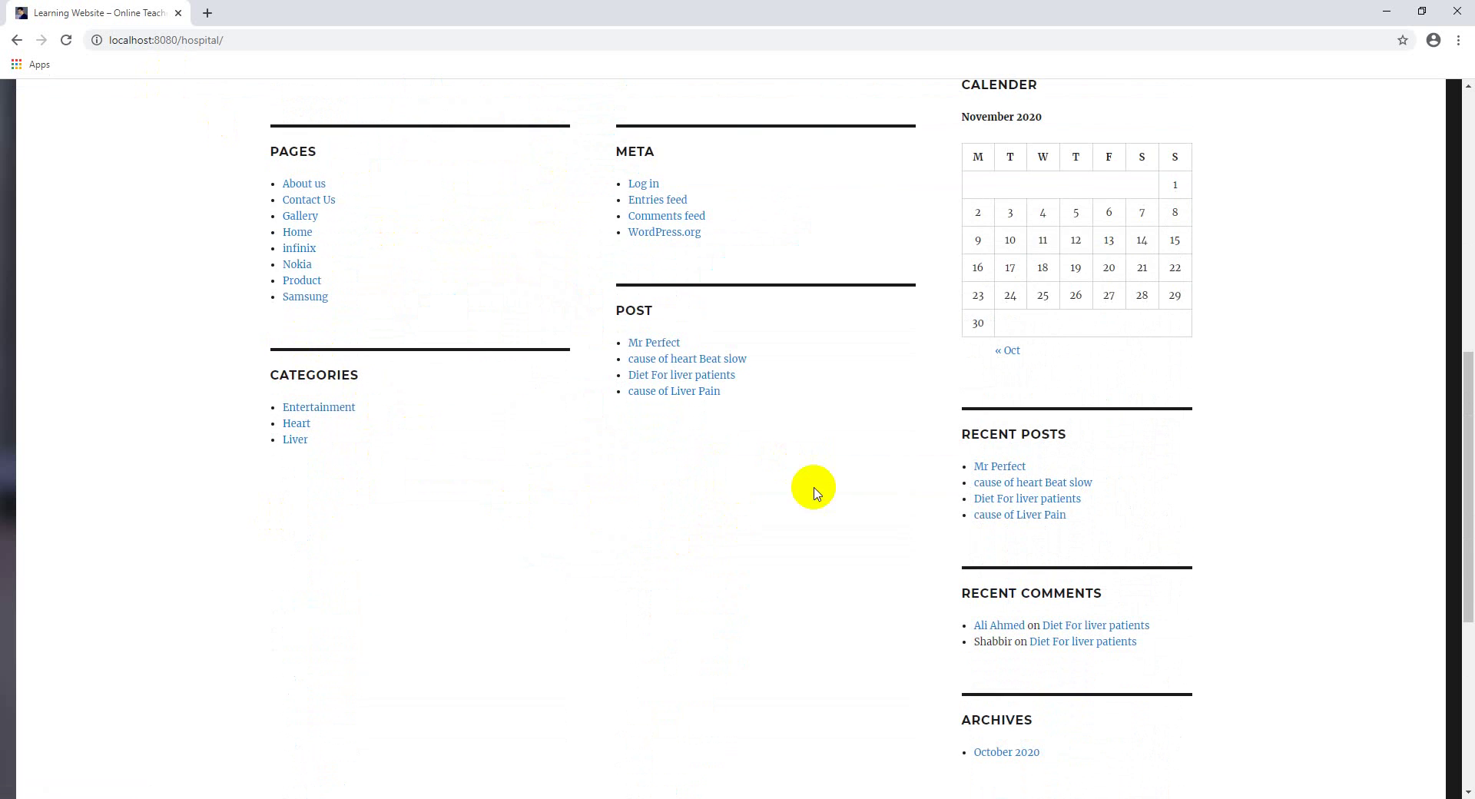
pyautogui.scroll(4, 1035, 238)
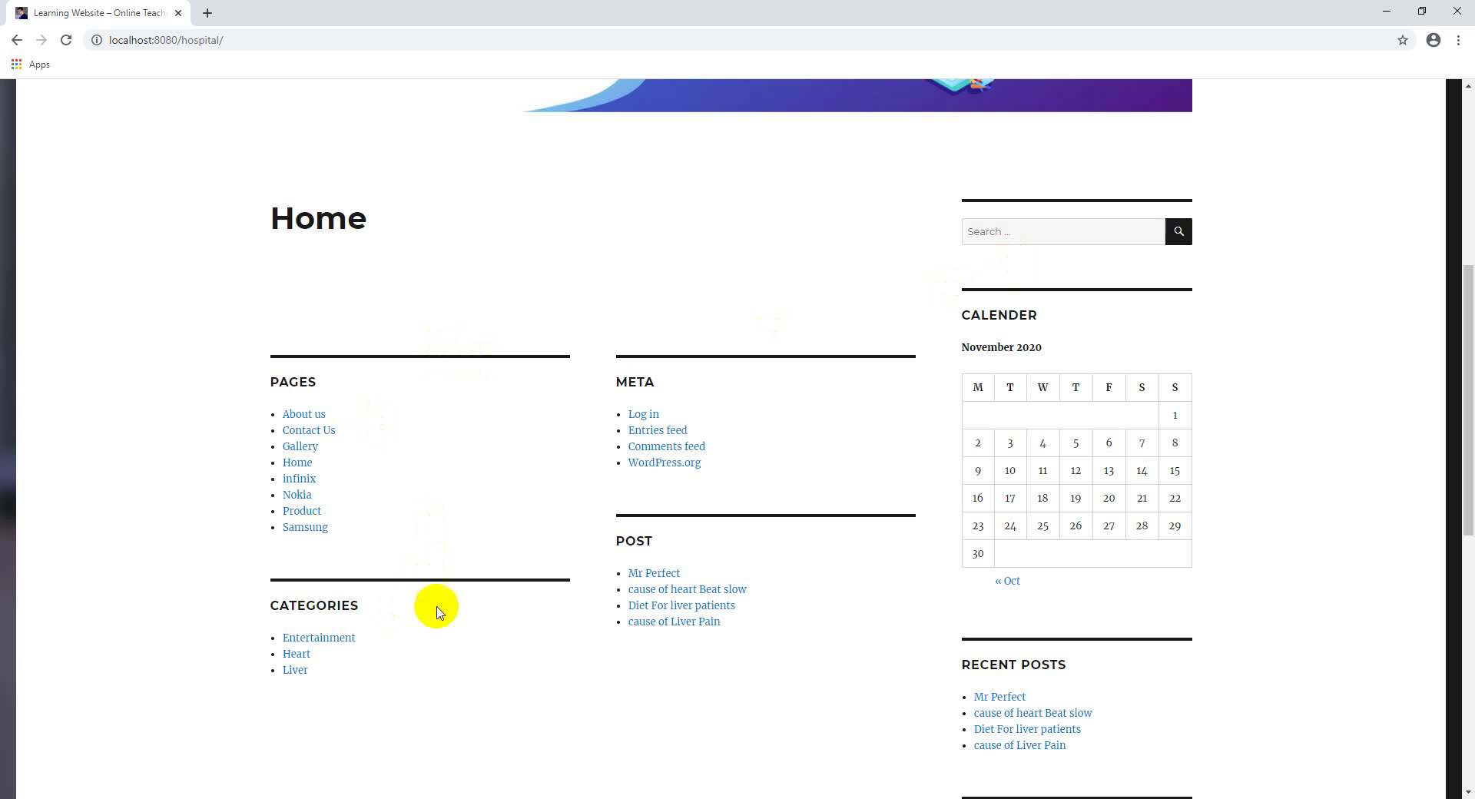
pyautogui.scroll(6, 333, 444)
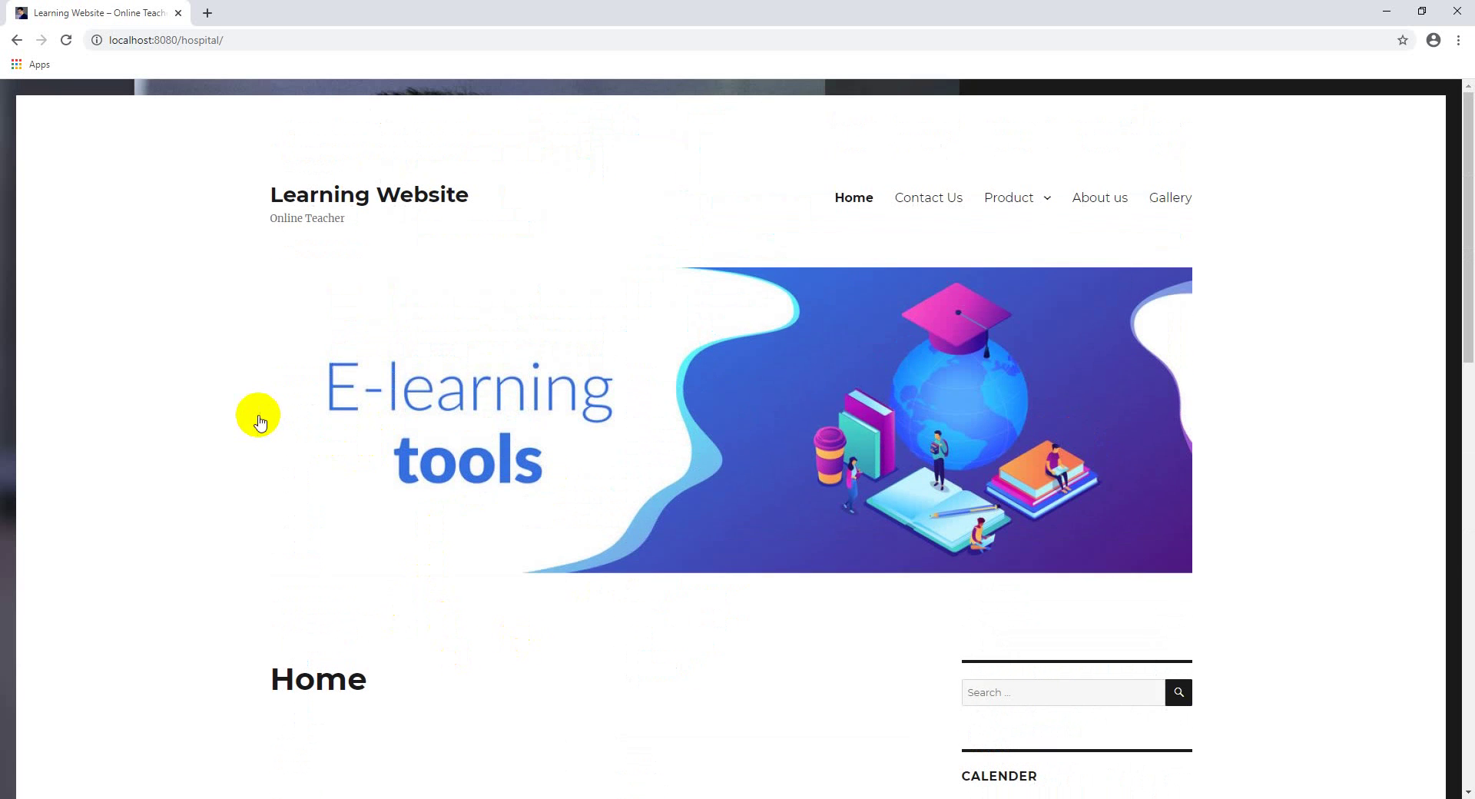
# - Open the site's admin login page at localhost:8080/hospital/wp-admin/
pyautogui.click(239, 38)
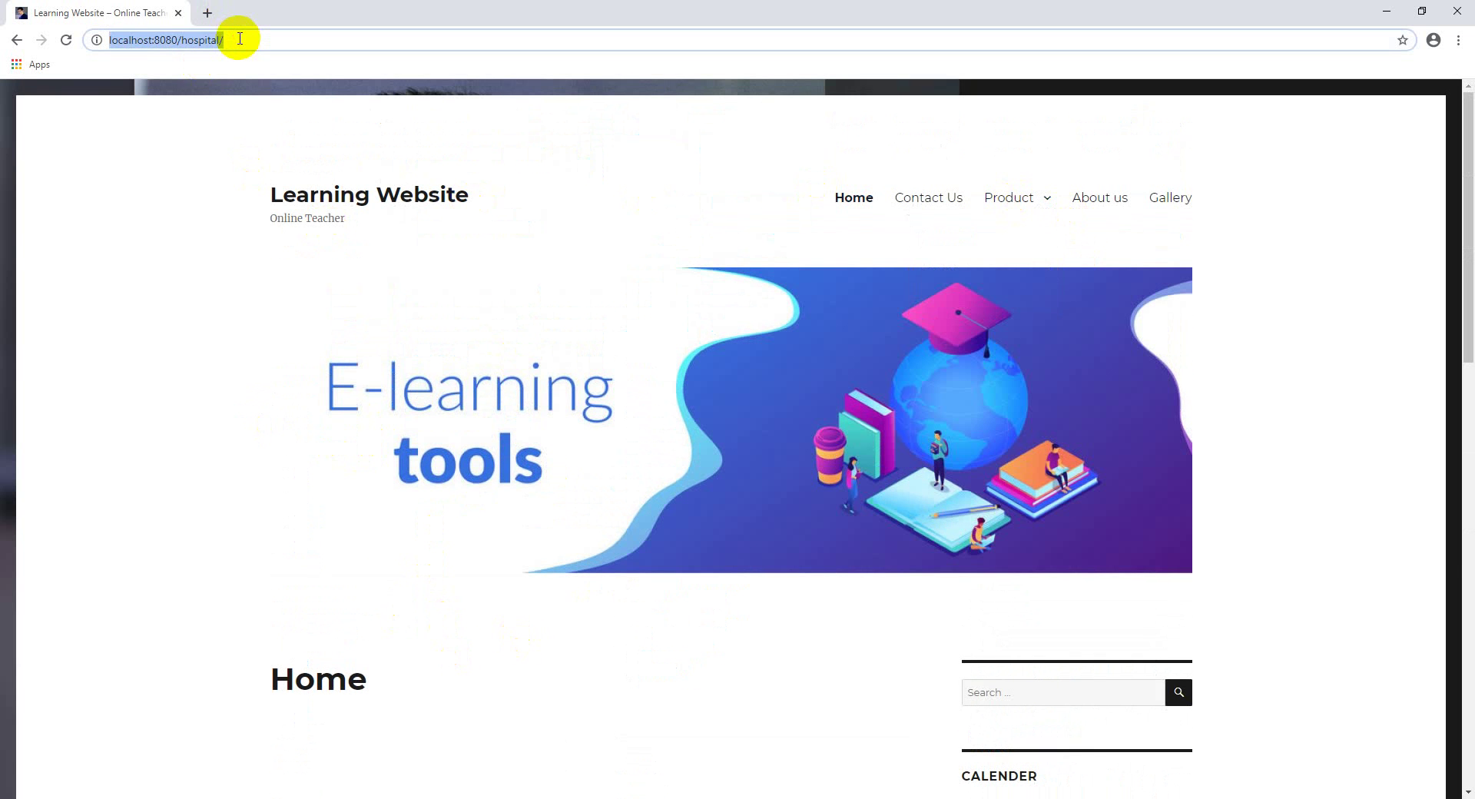
pyautogui.click(240, 39)
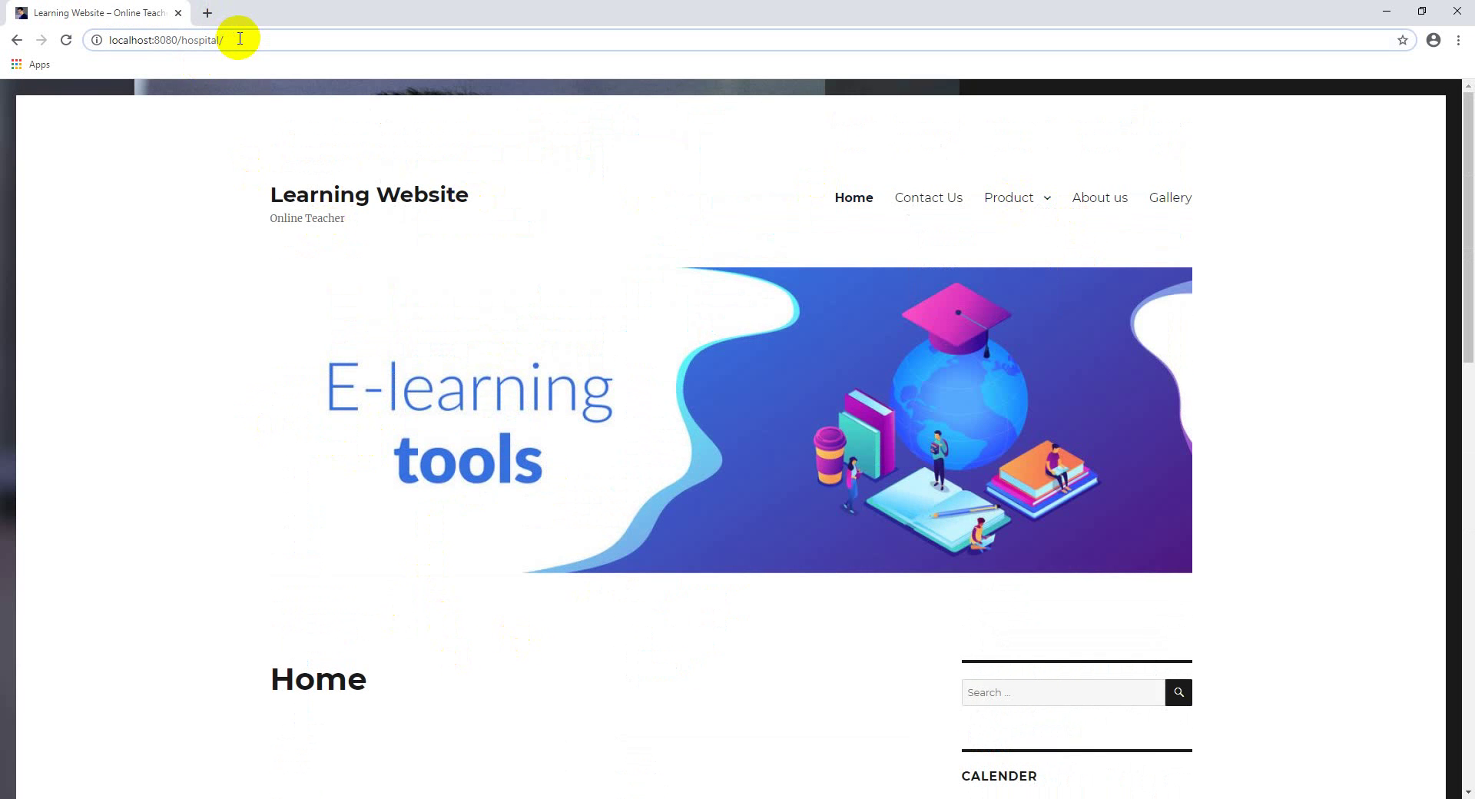
pyautogui.write('wp-admin/')
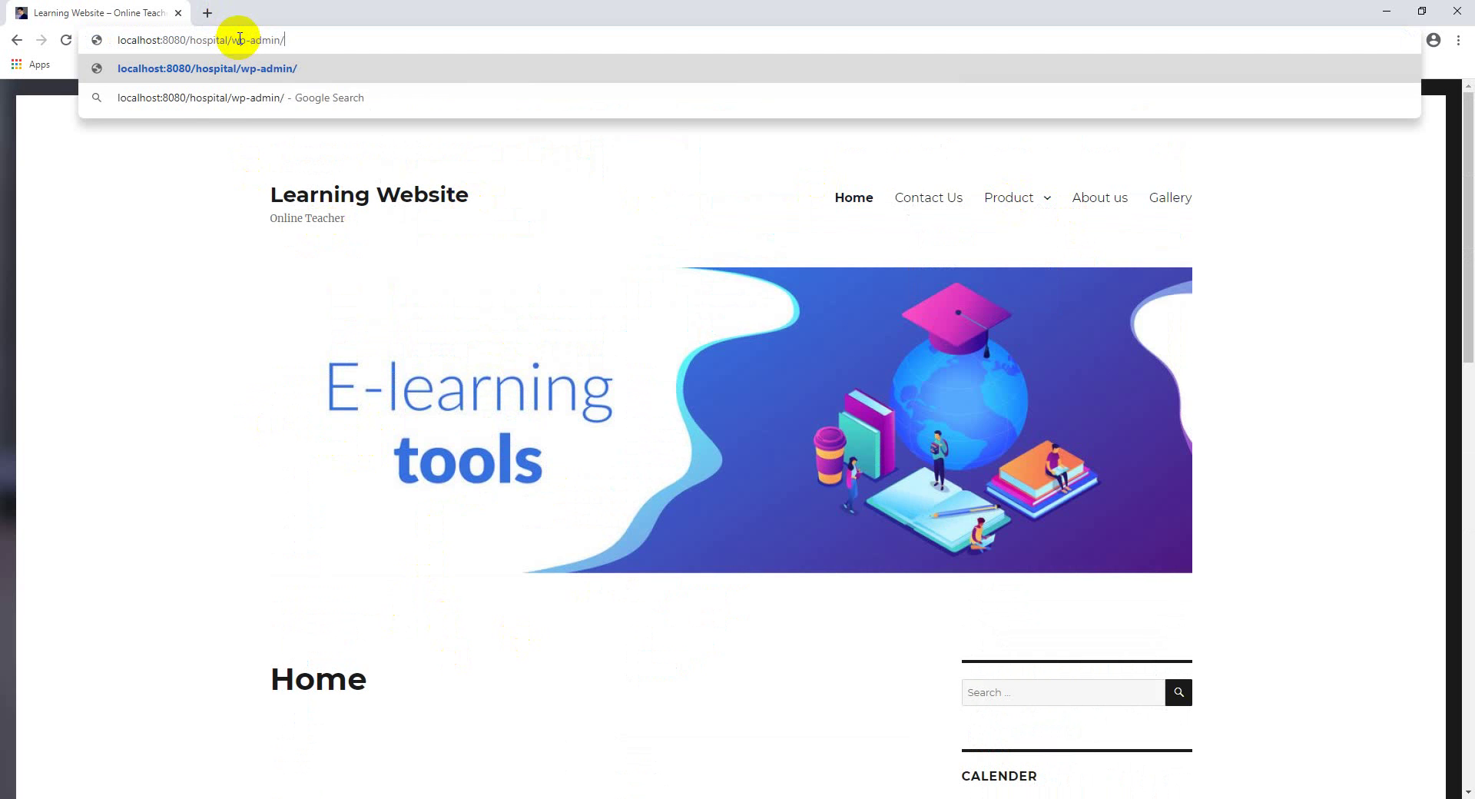
pyautogui.press('Return')
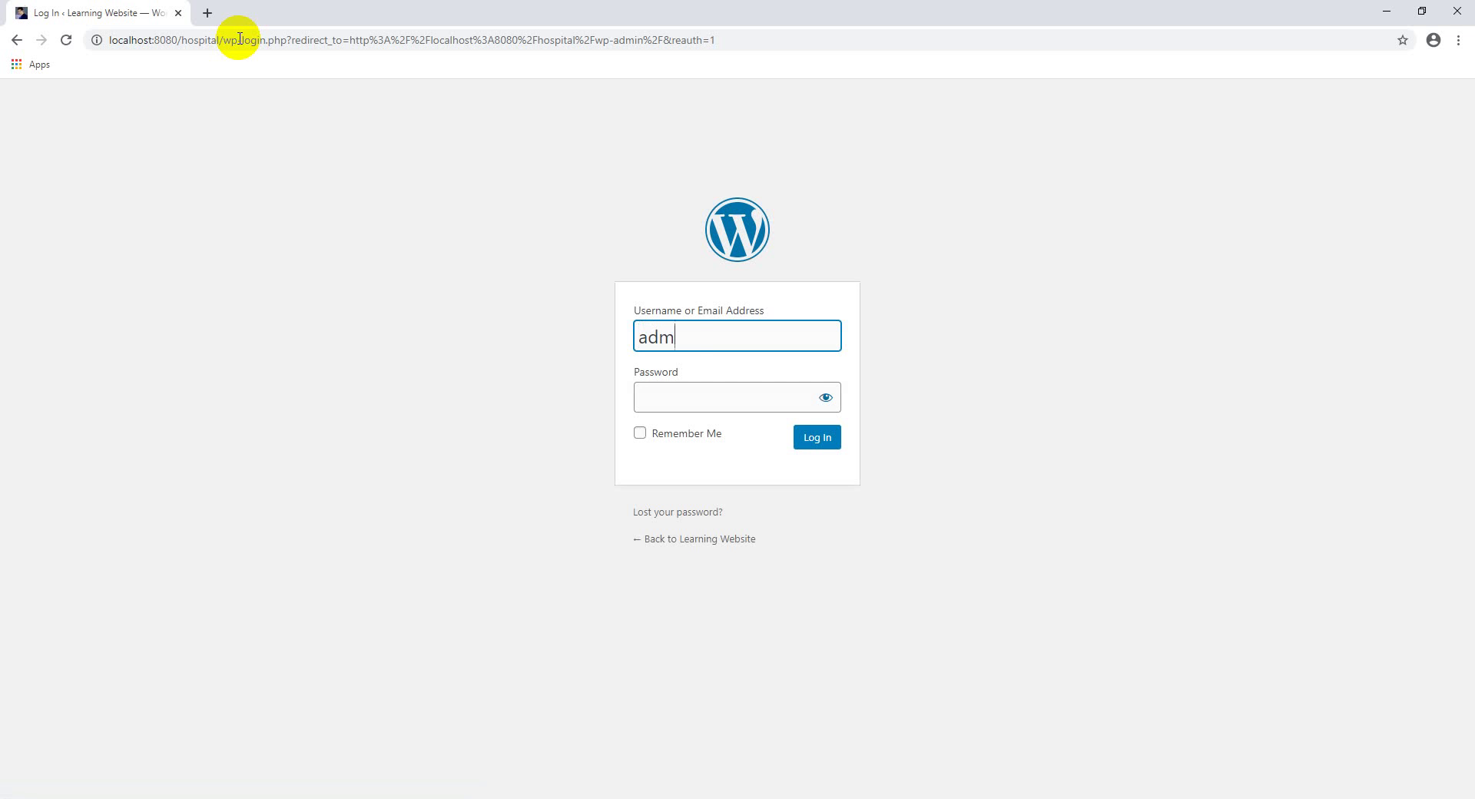
# - Log in to the WordPress dashboard with the account username and password, and dismiss the browser's offer to save the password
pyautogui.press('Tab')
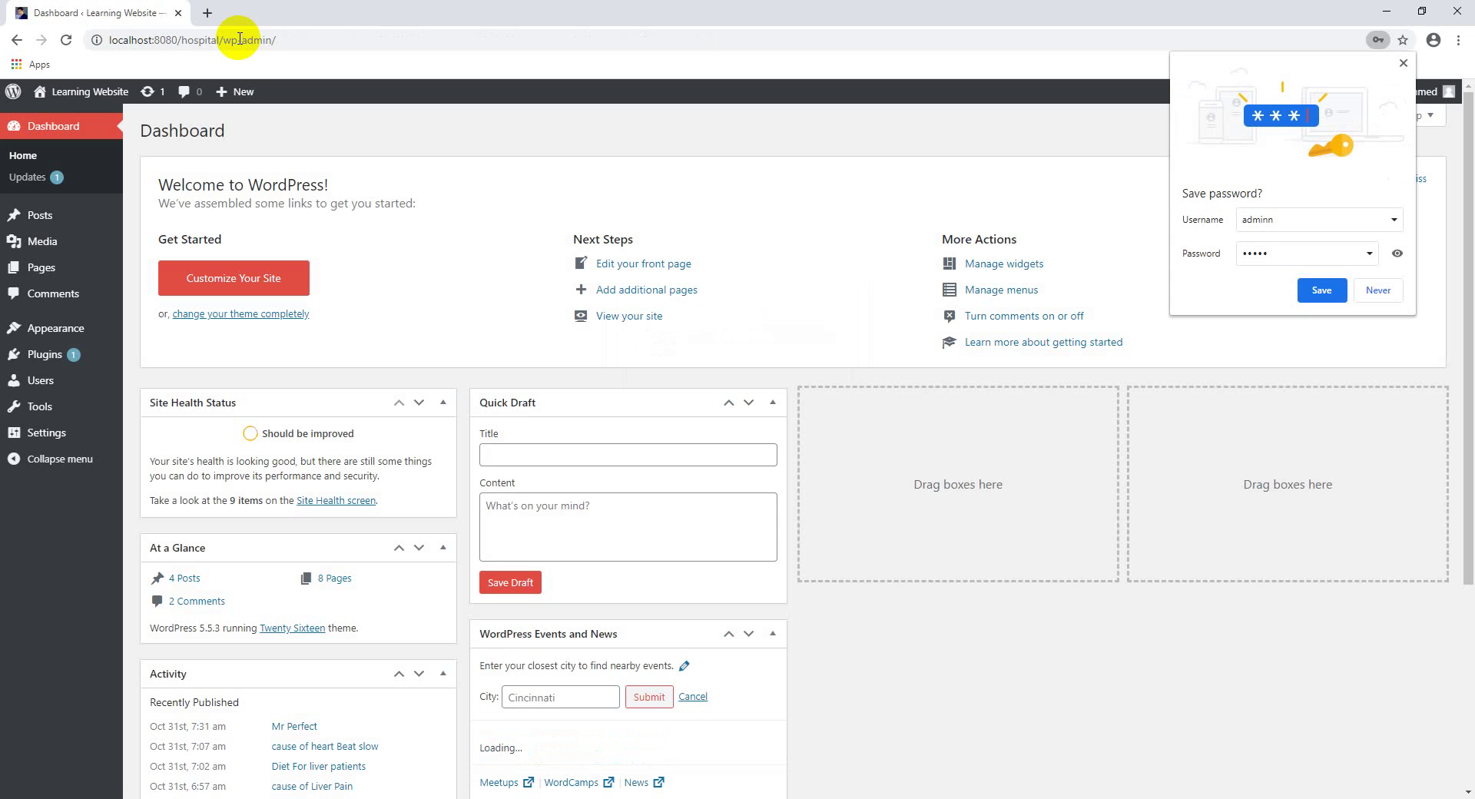
pyautogui.click(1404, 63)
# - Open the list of installed plugins in the WordPress admin
pyautogui.moveTo(71, 369)
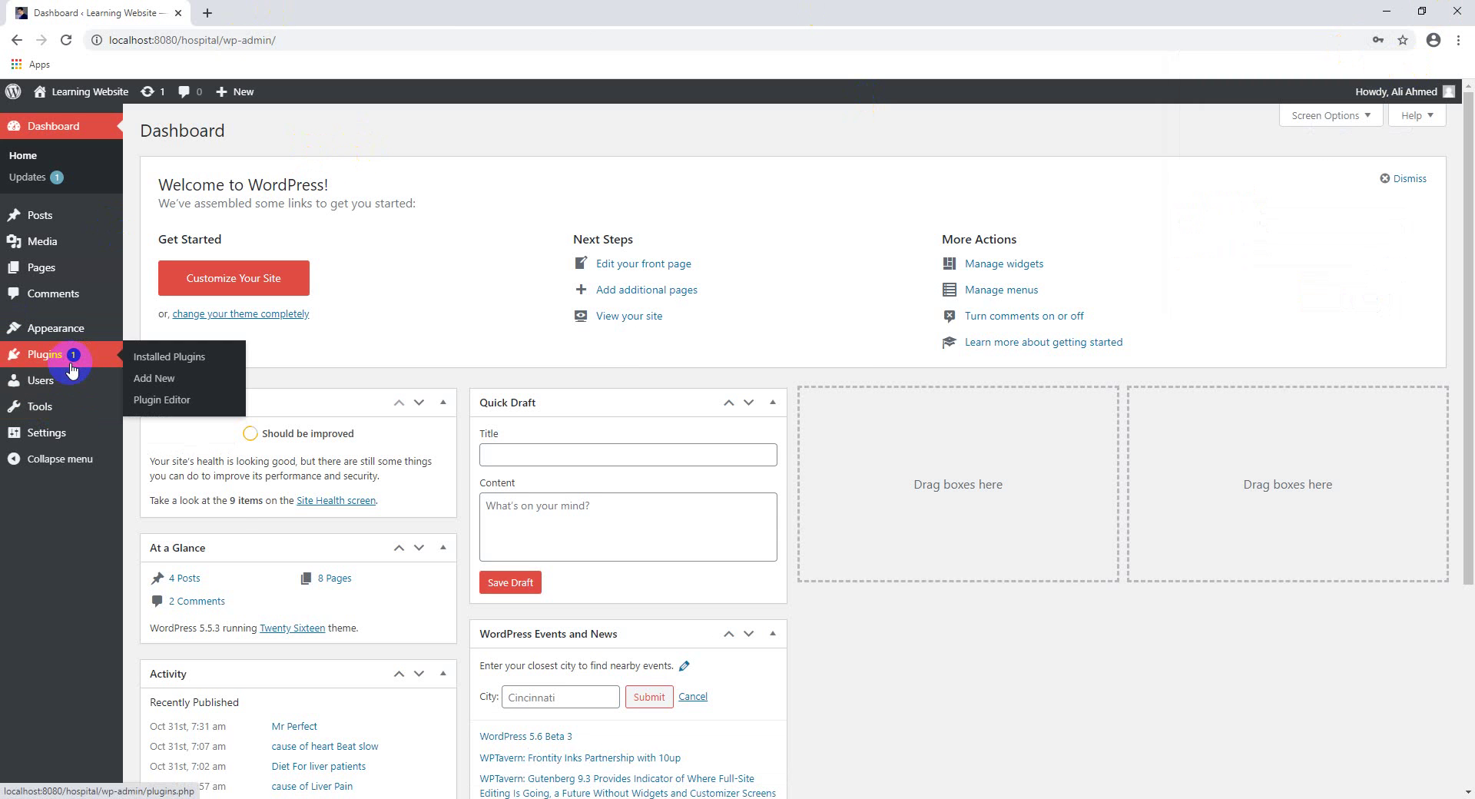
pyautogui.moveTo(74, 412)
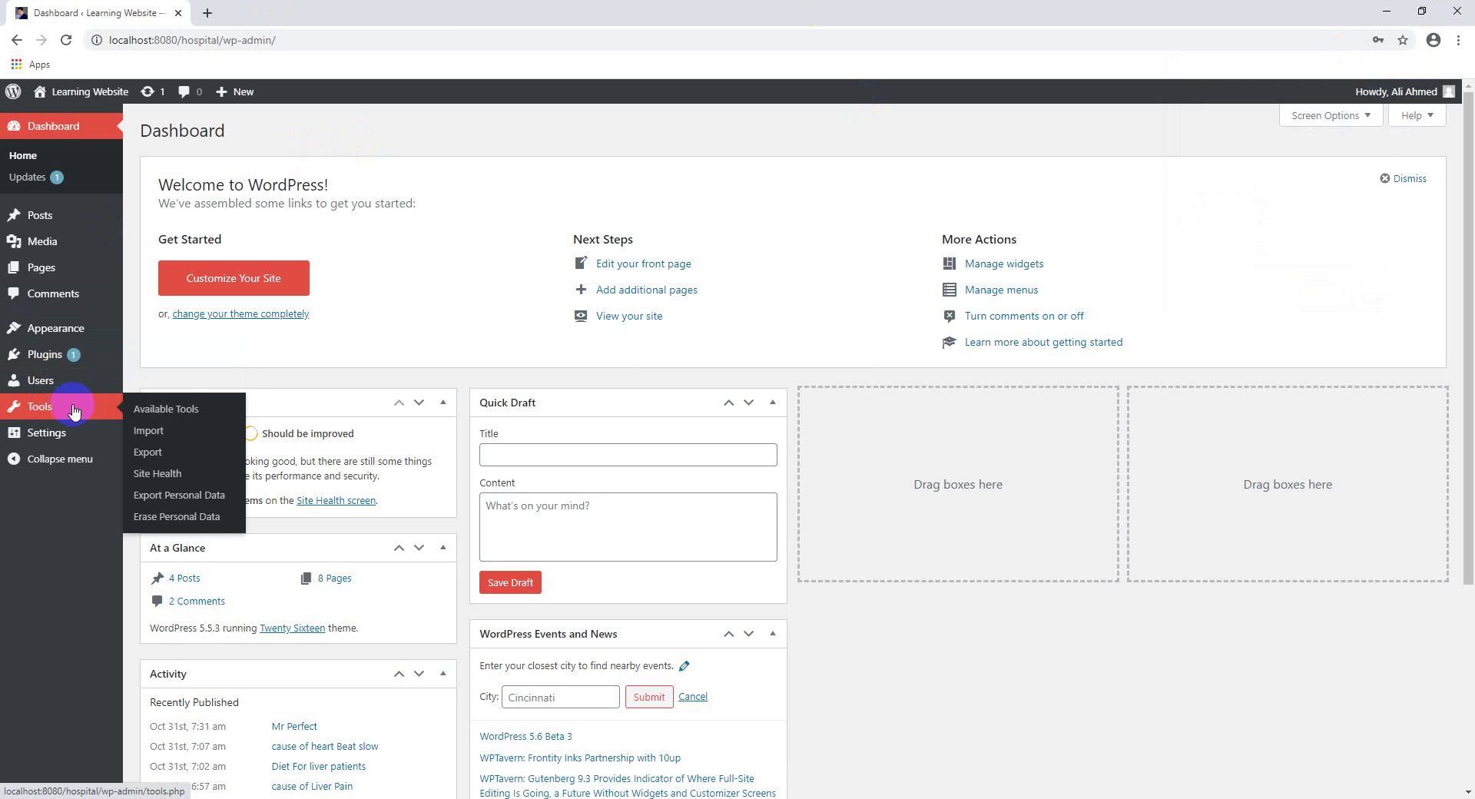
pyautogui.click(70, 360)
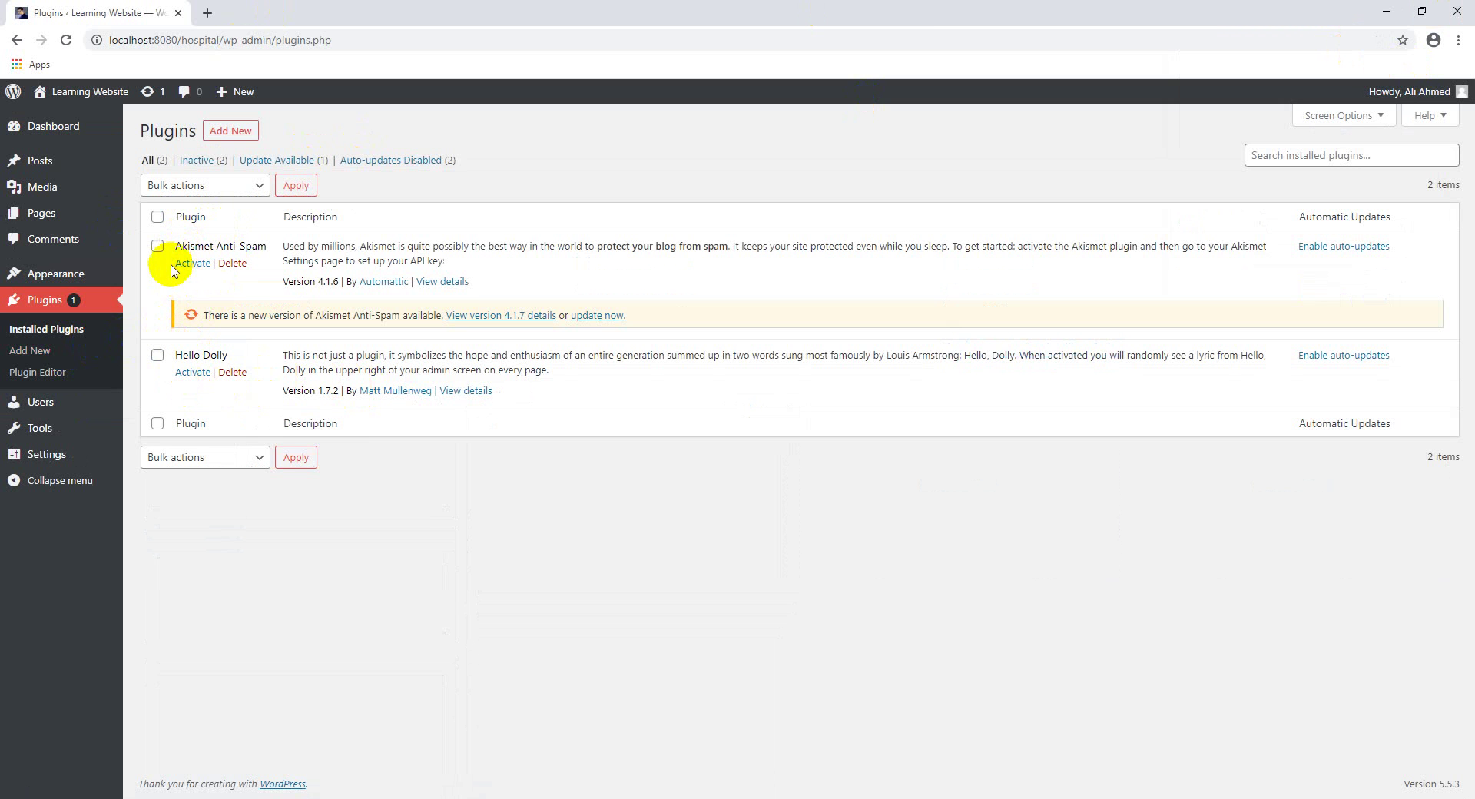
pyautogui.click(106, 415)
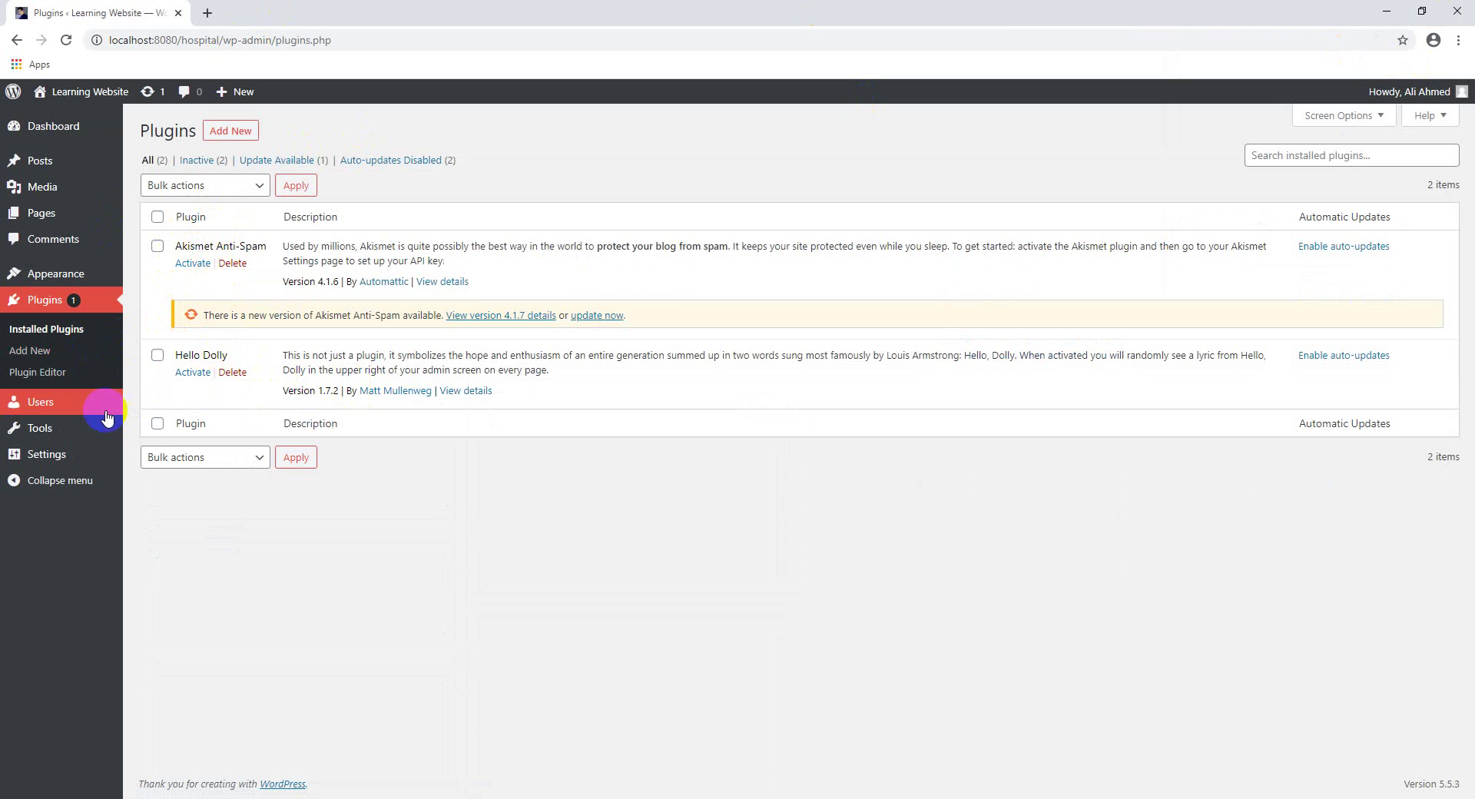
pyautogui.moveTo(71, 428)
pyautogui.moveTo(42, 457)
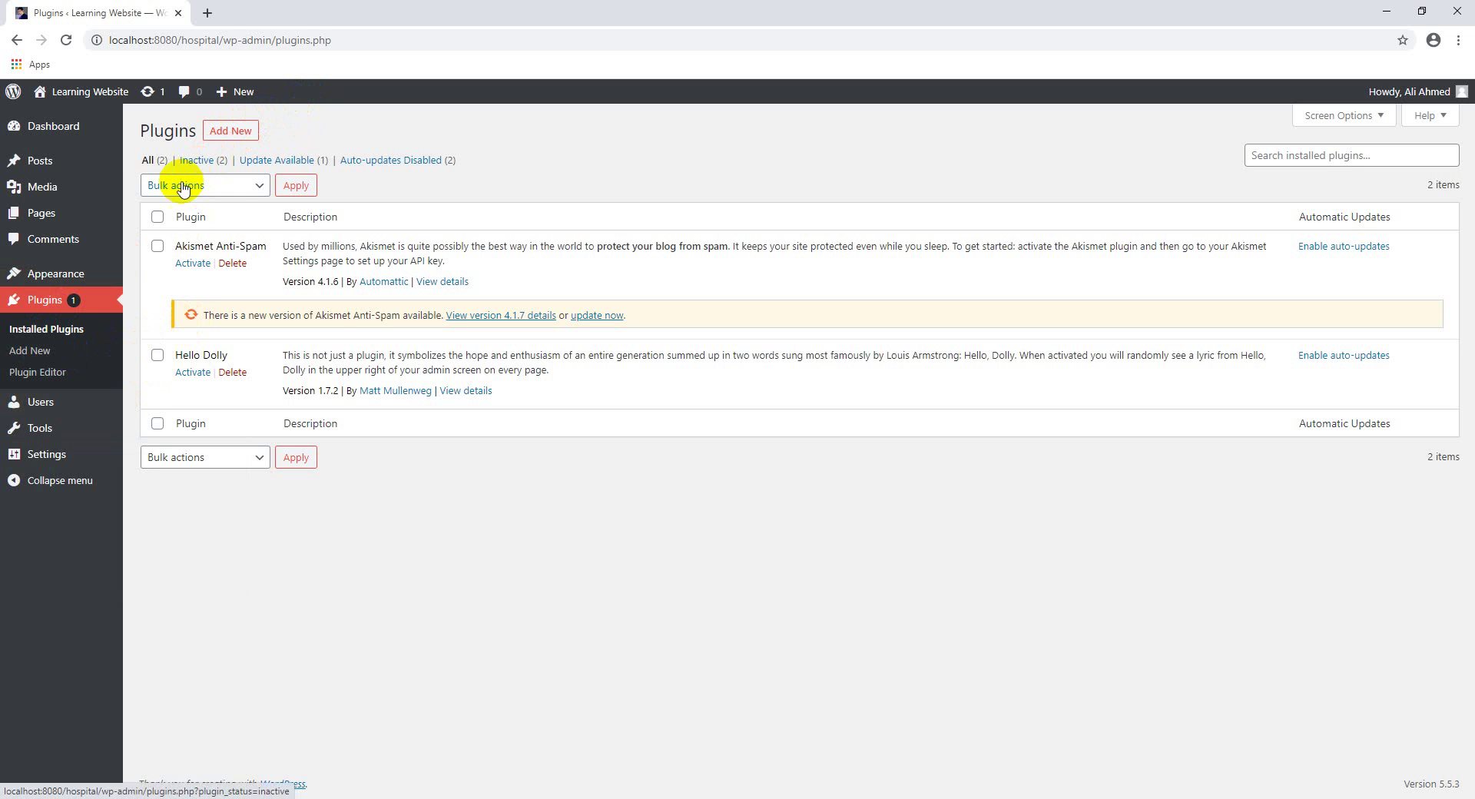
# - Open the Plugin Editor, acknowledge the warning about direct edits, and read through the code of akismet.php
pyautogui.click(113, 223)
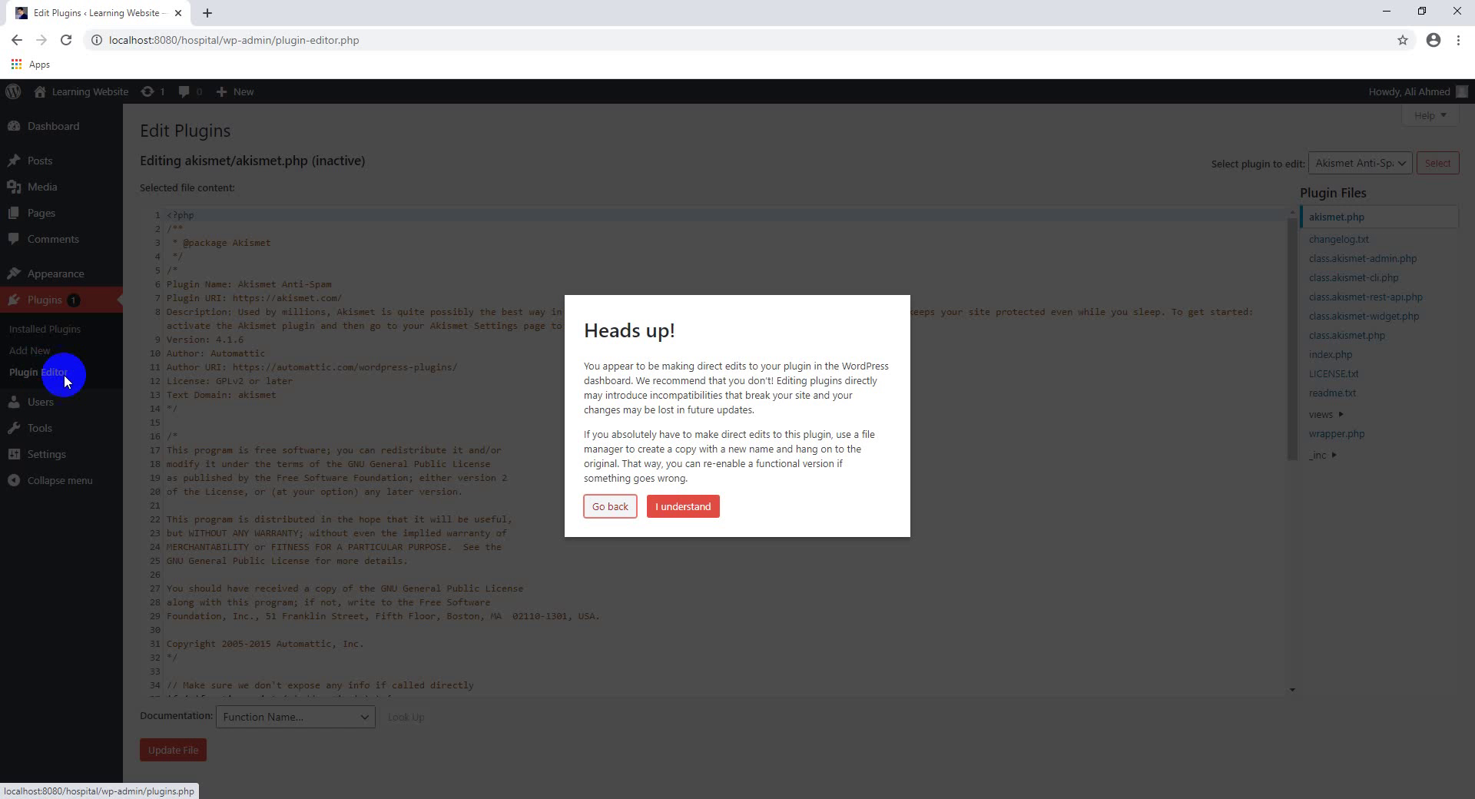
pyautogui.click(677, 505)
pyautogui.scroll(-5, 592, 407)
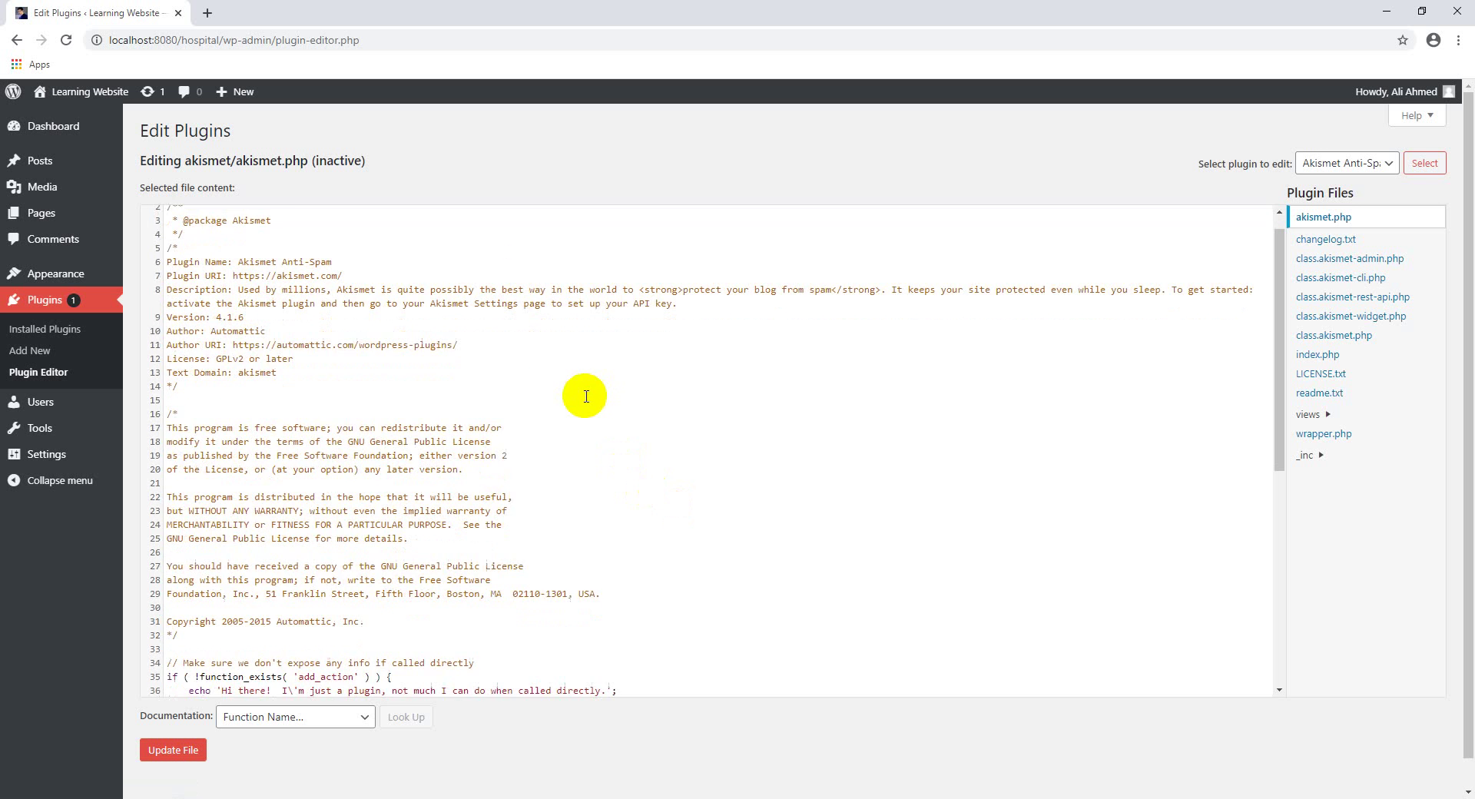
pyautogui.scroll(-1, 584, 398)
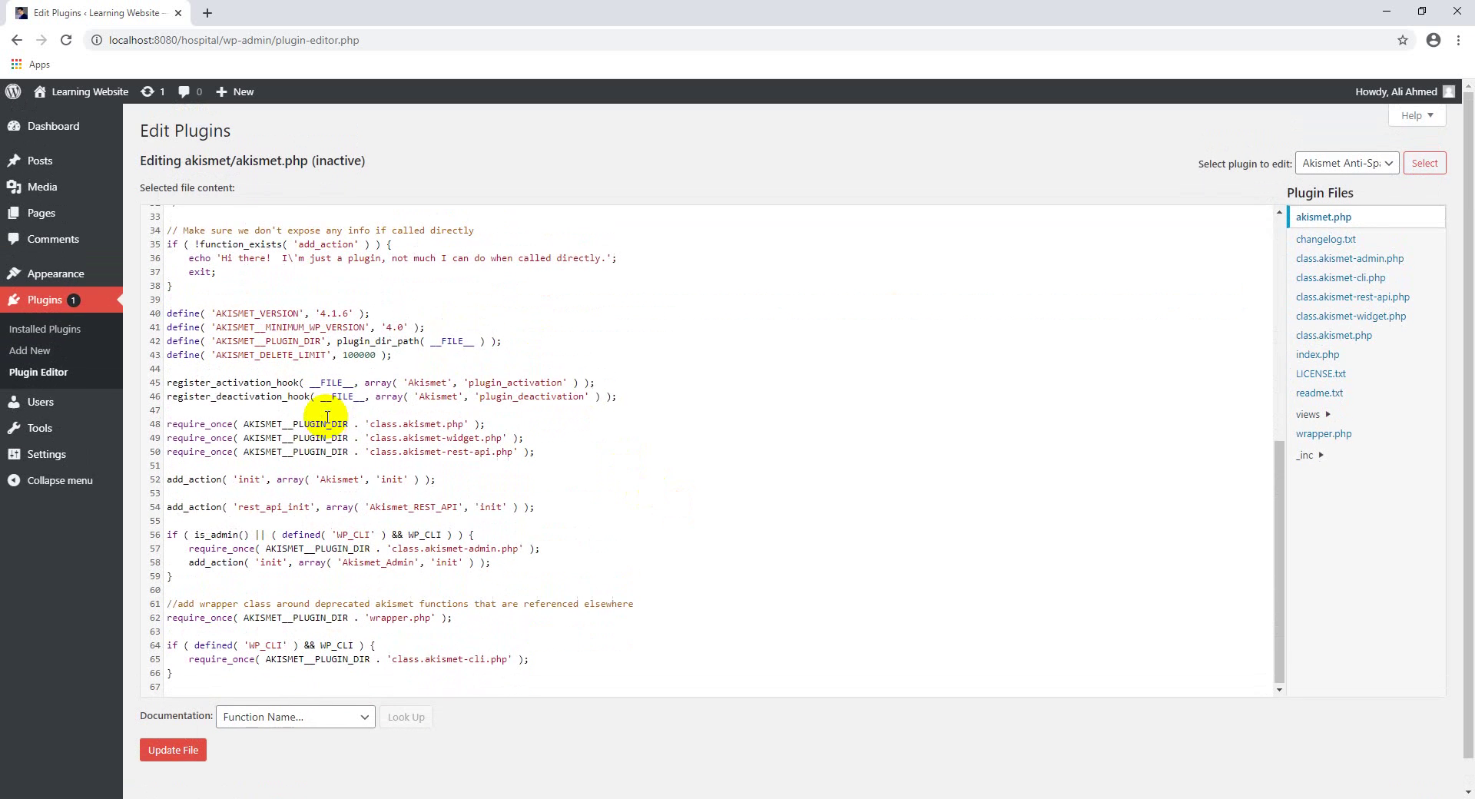
pyautogui.hotkey('ctrl', 'Home')
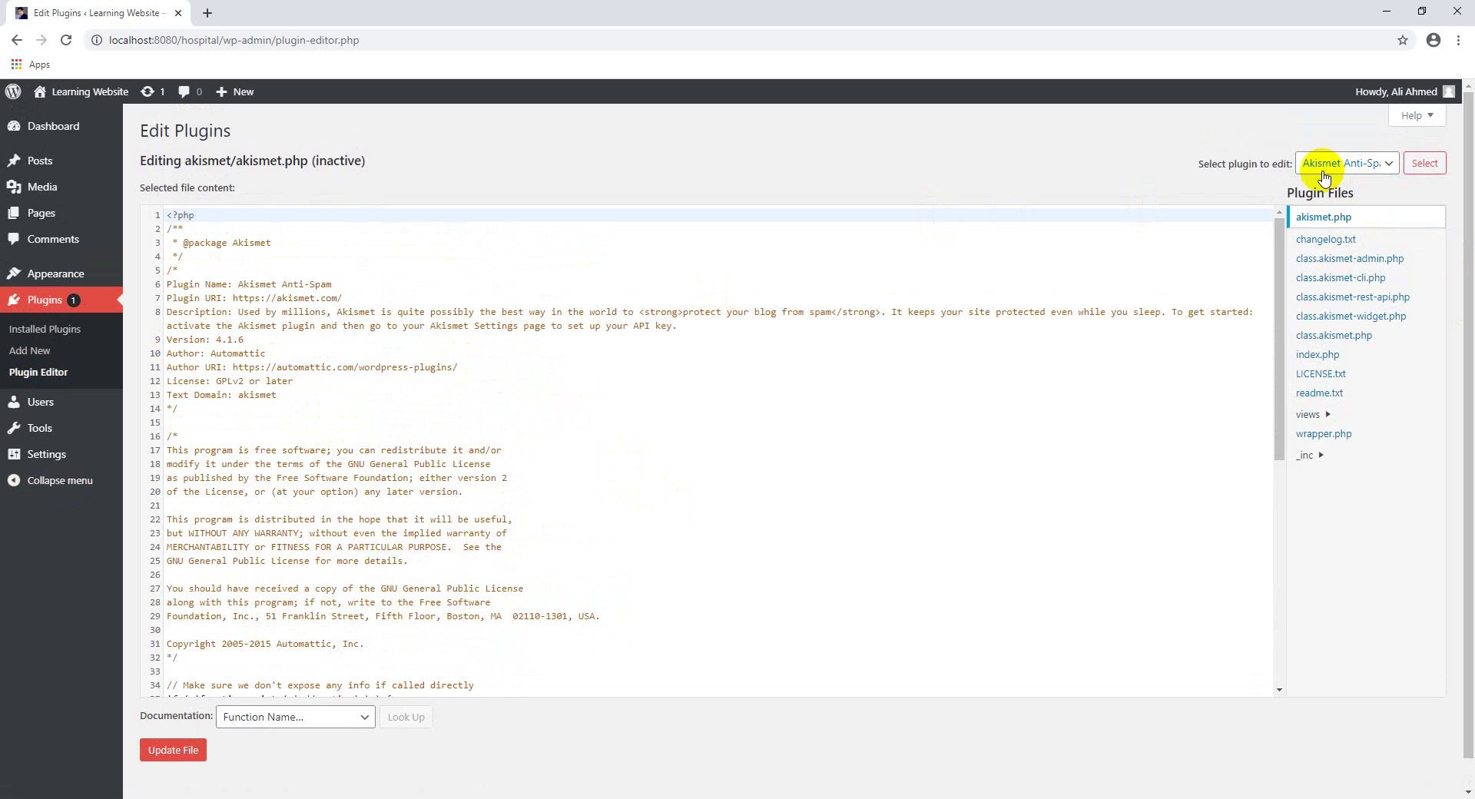
# - Load the Hello Dolly plugin in the Plugin Editor and read through the code of hello.php
pyautogui.click(1371, 163)
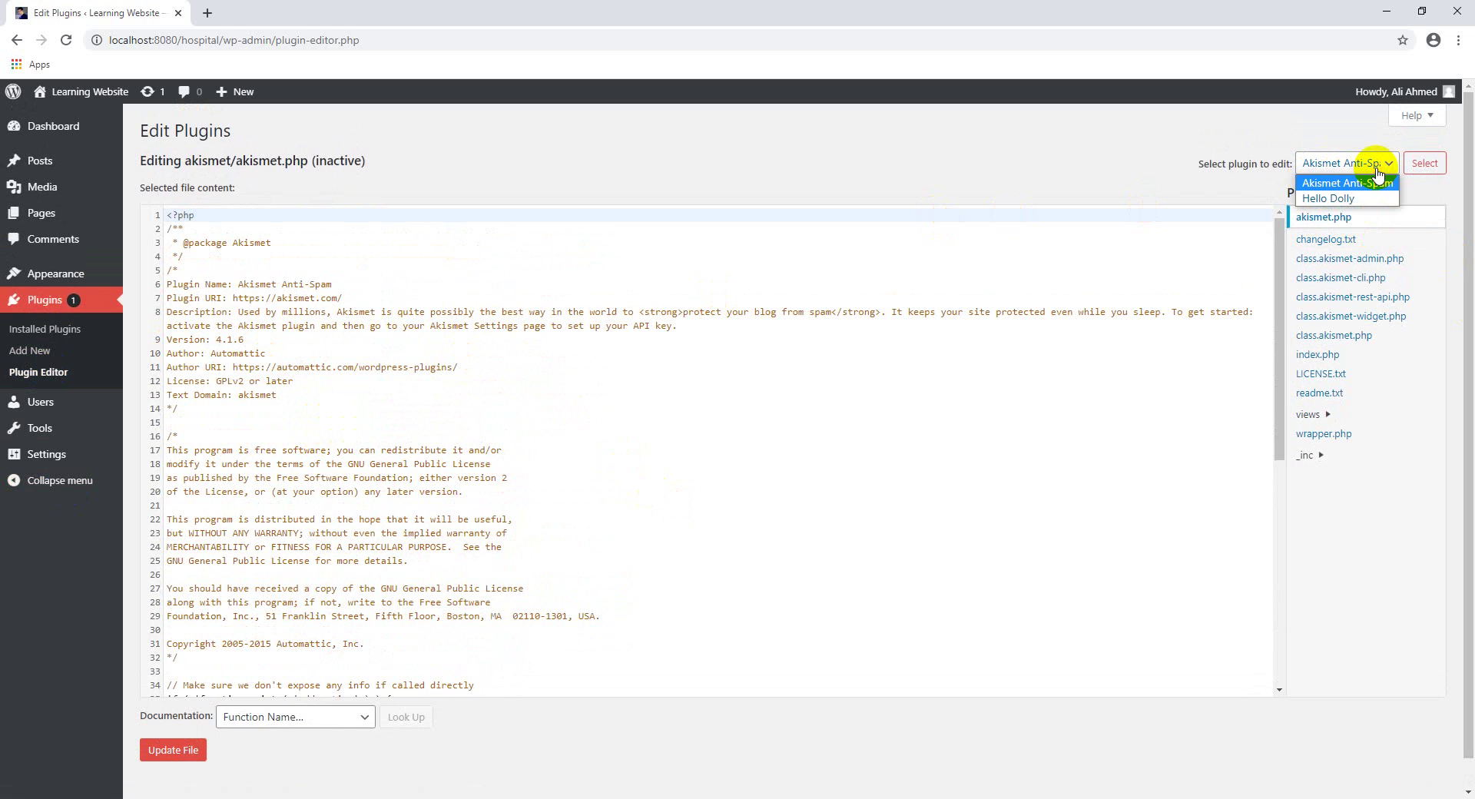
pyautogui.click(1332, 199)
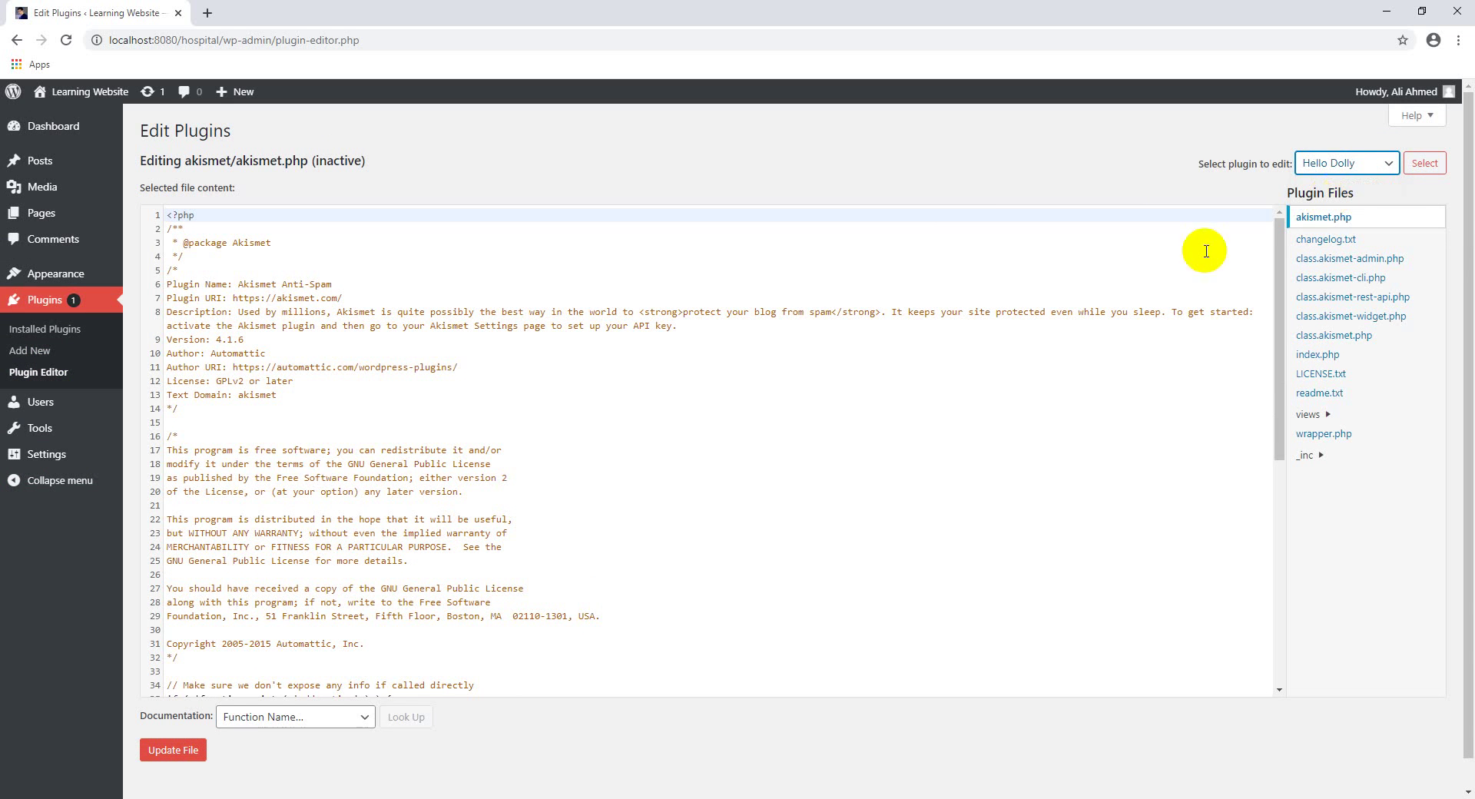
pyautogui.click(1427, 165)
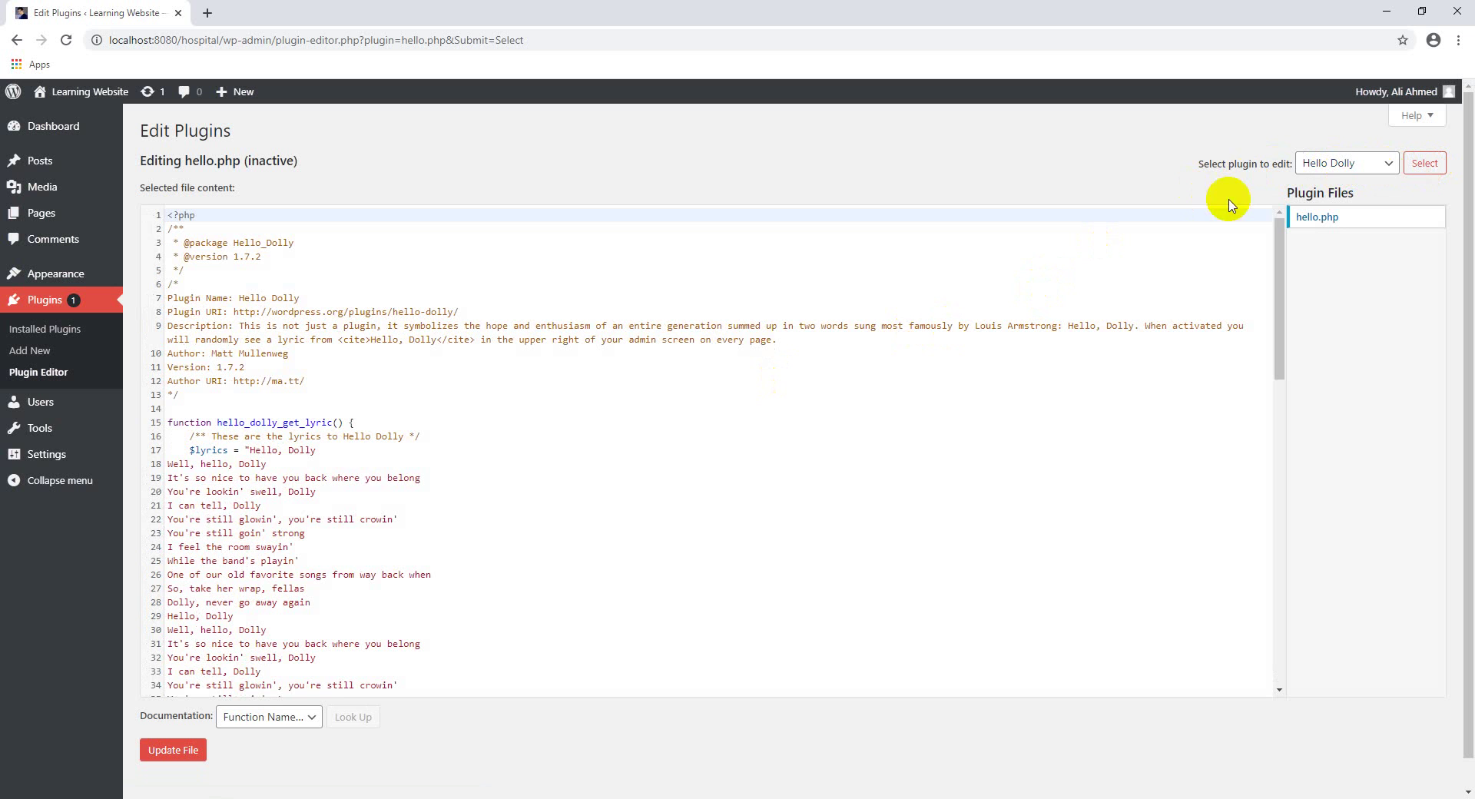
pyautogui.scroll(-12, 658, 266)
pyautogui.scroll(3, 1060, 218)
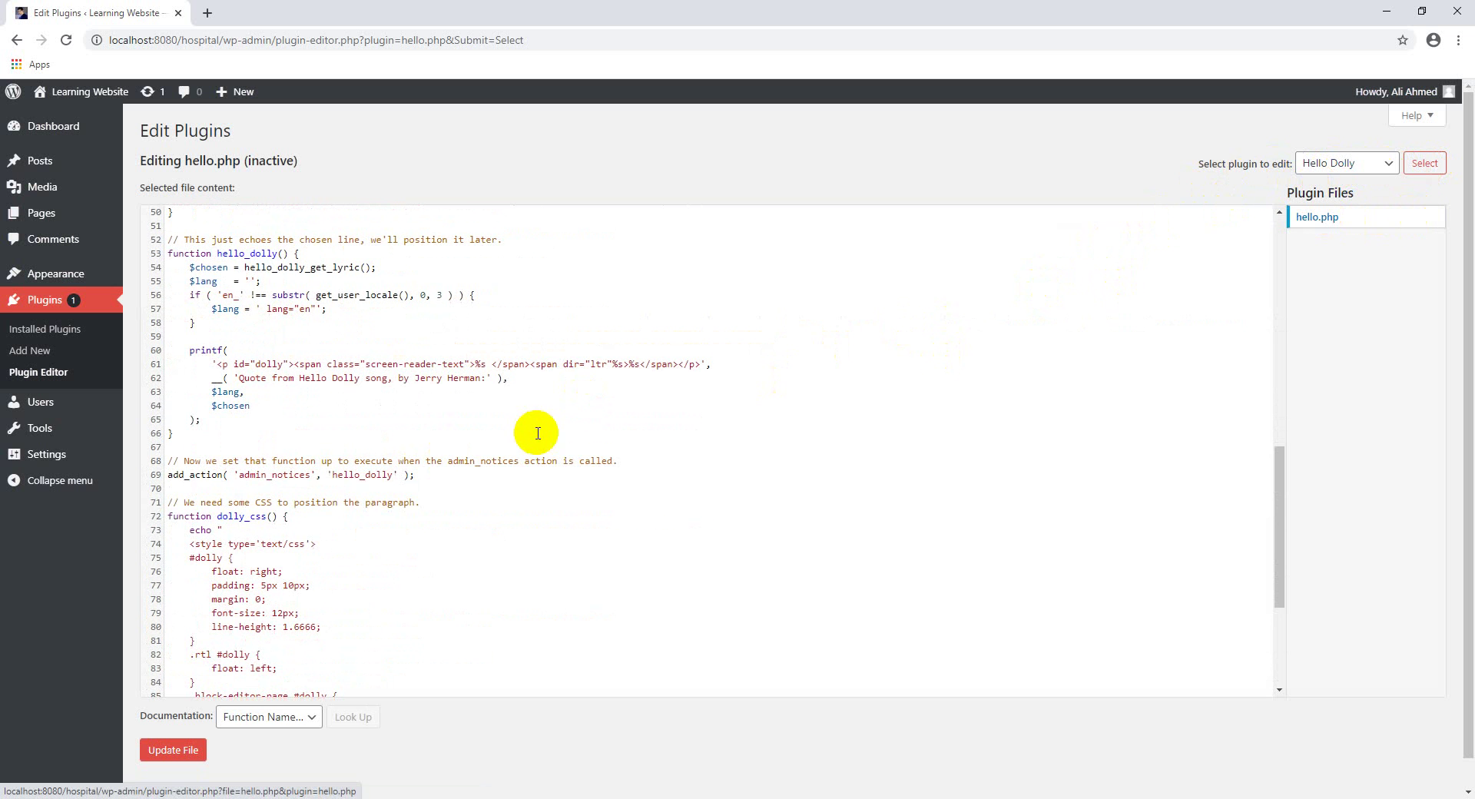
pyautogui.scroll(-3, 534, 431)
pyautogui.scroll(12, 523, 430)
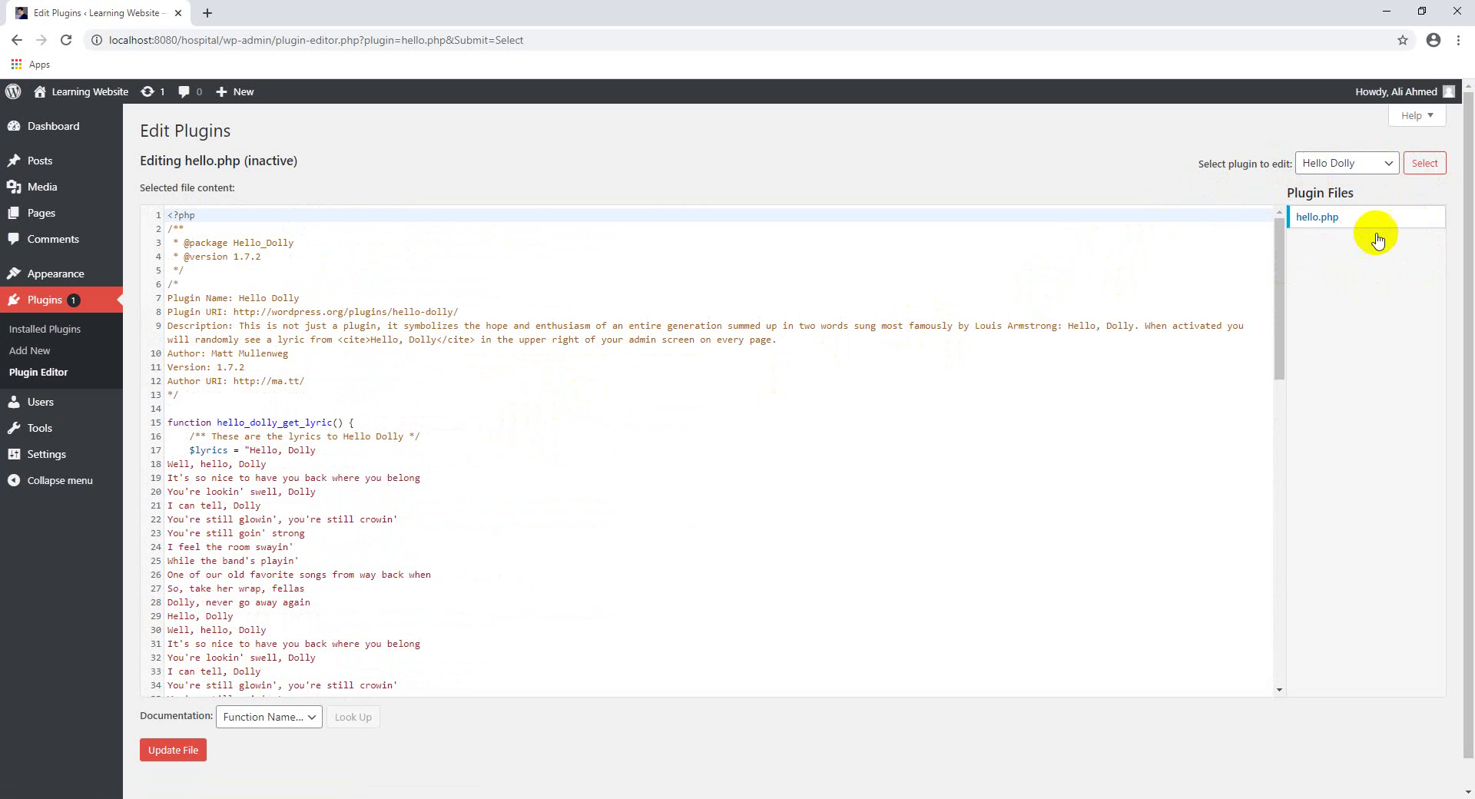
# - Switch the Plugin Editor back to the Akismet Anti-Spam plugin and view the end of akismet.php
pyautogui.click(1375, 164)
pyautogui.click(1337, 183)
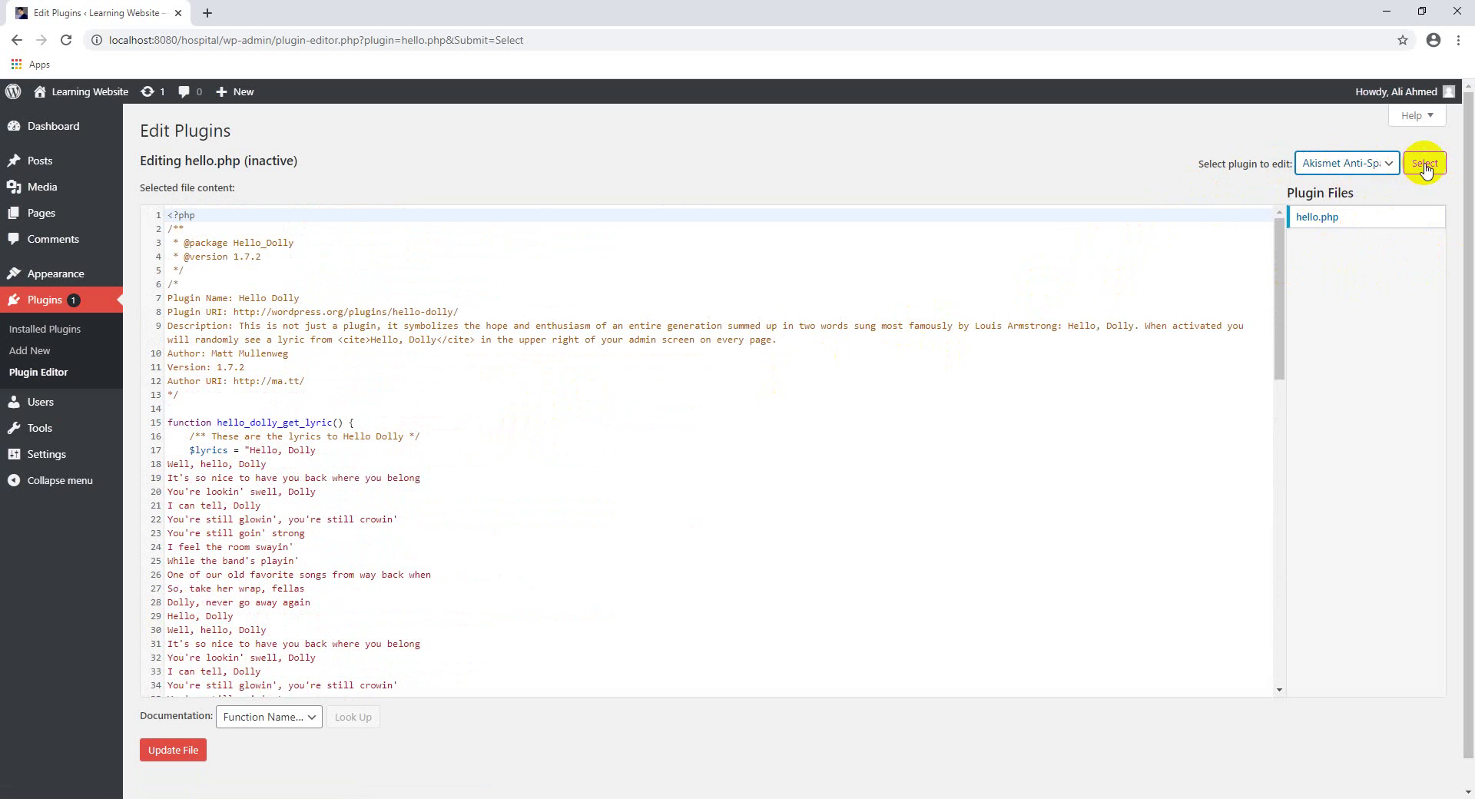
pyautogui.scroll(-6, 396, 490)
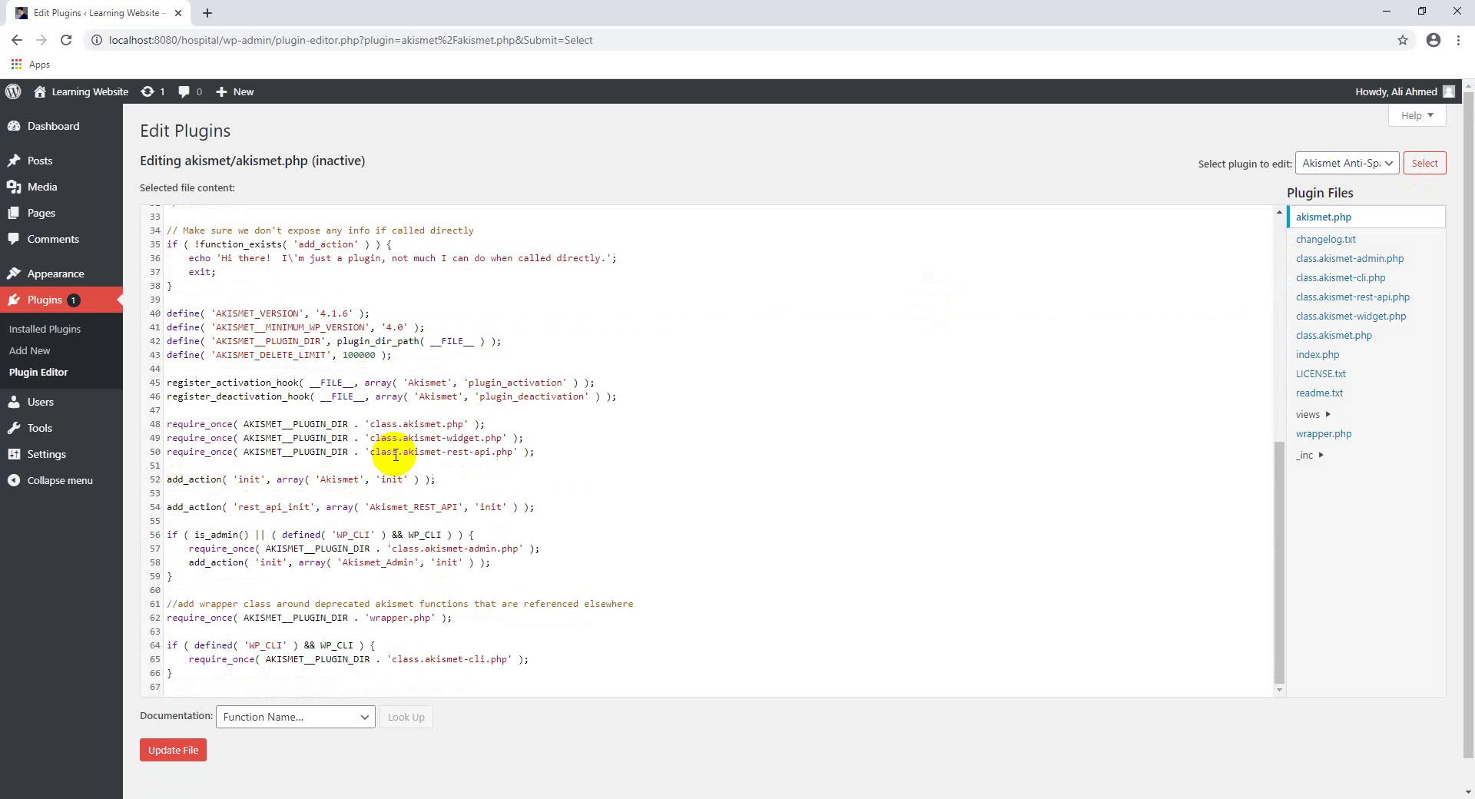
# - View the Akismet plugin's changelog.txt and read through the code of class.akismet-admin.php
pyautogui.scroll(6, 833, 388)
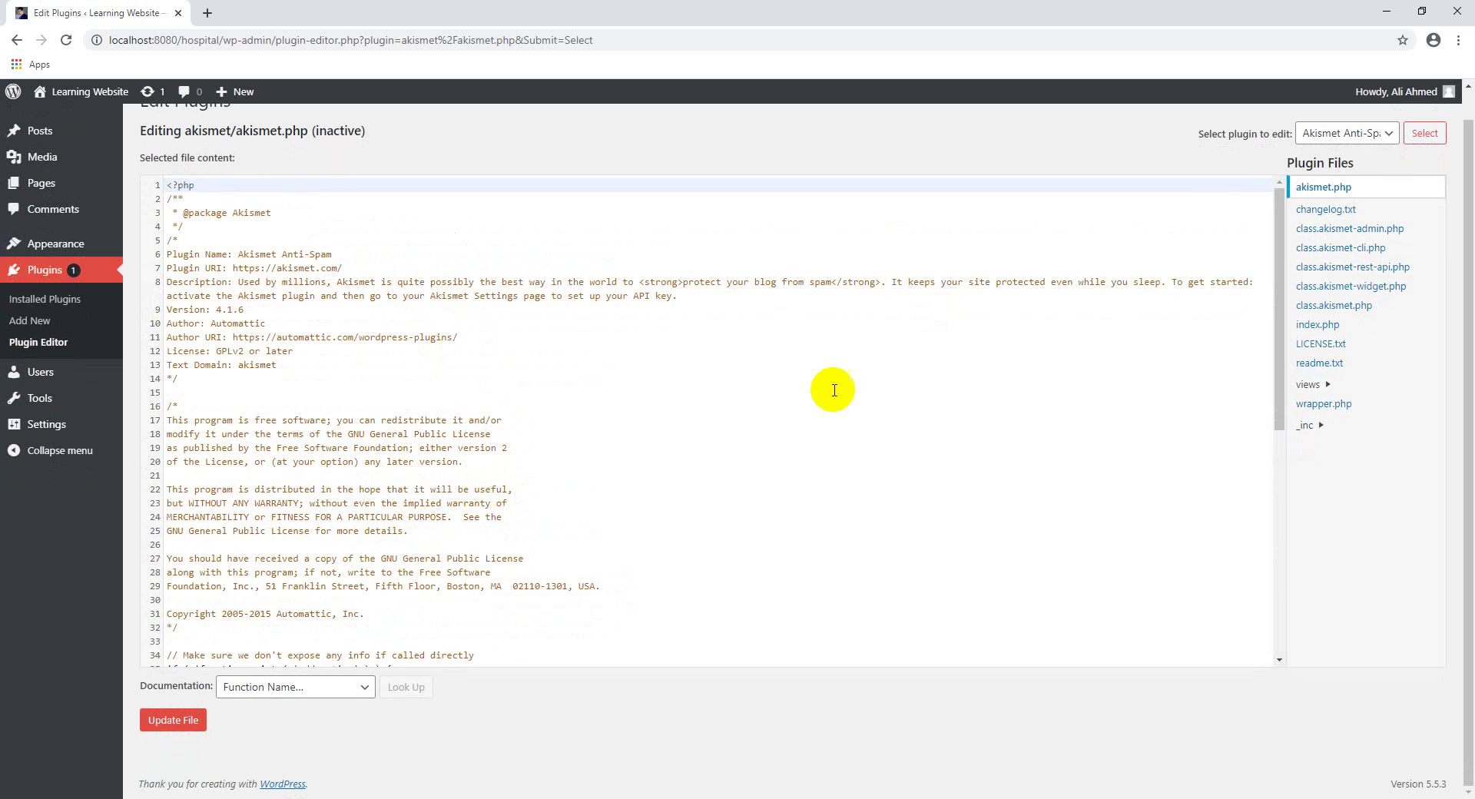
pyautogui.click(1336, 216)
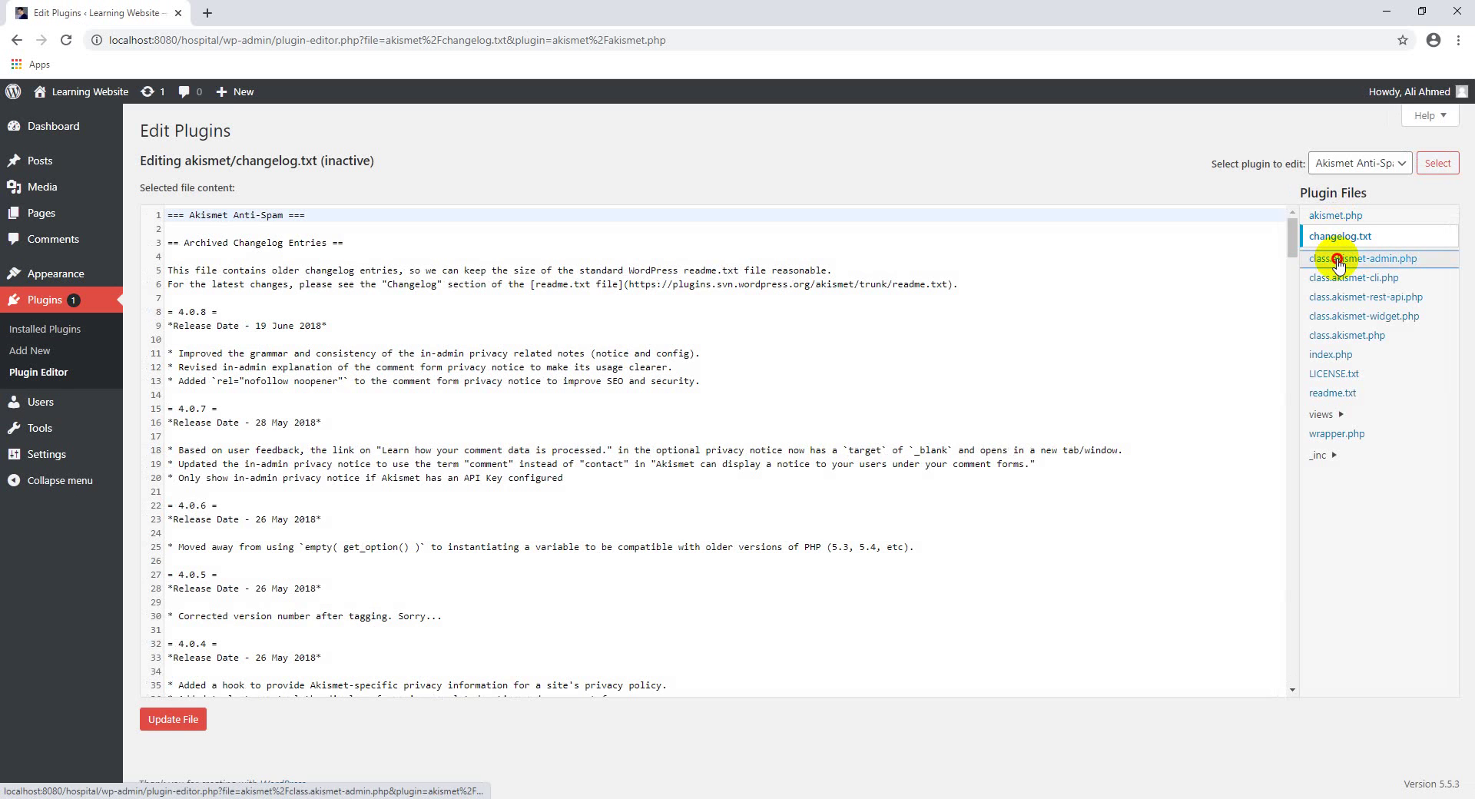
pyautogui.click(1339, 258)
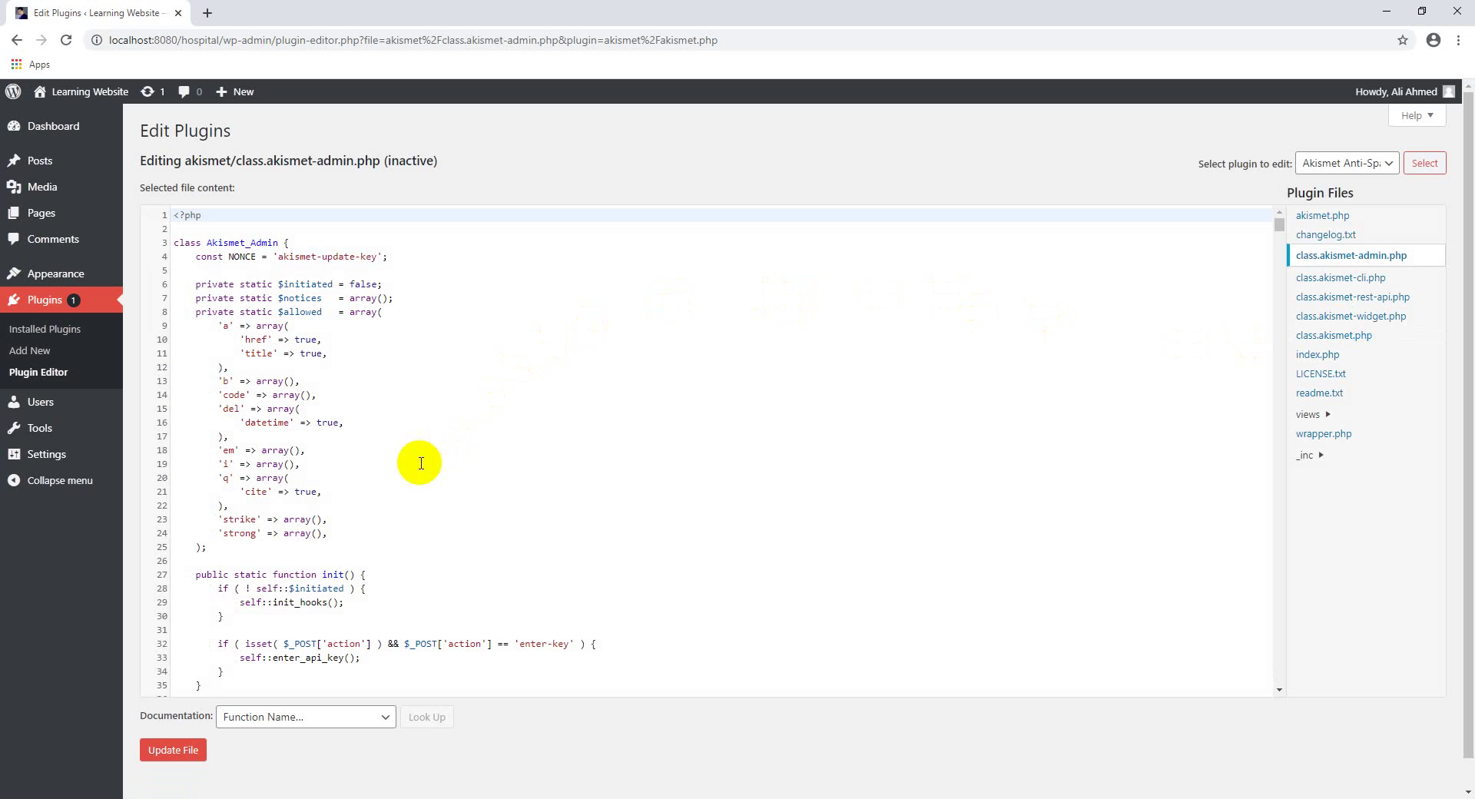
pyautogui.scroll(-3, 337, 370)
pyautogui.scroll(-7, 336, 370)
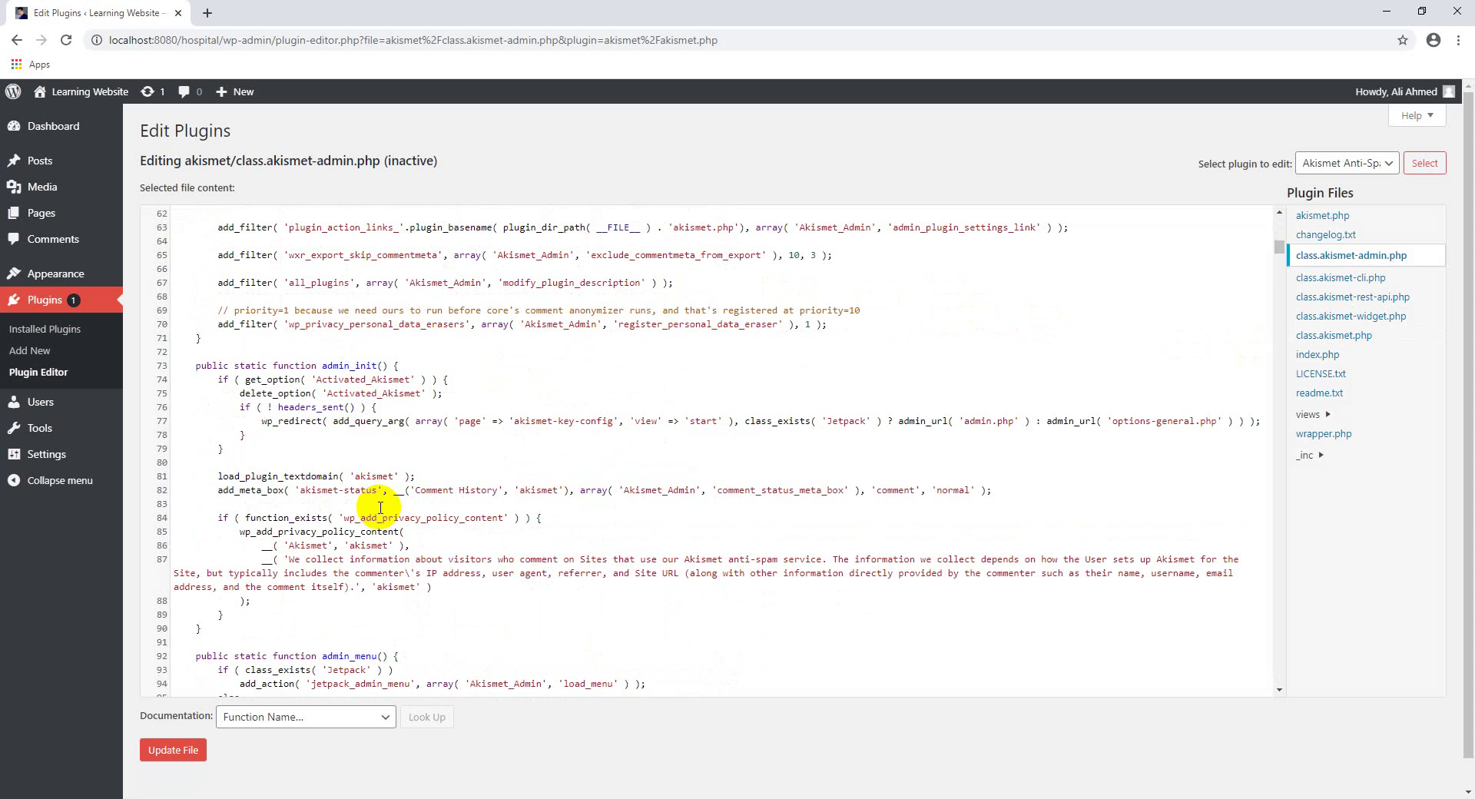
pyautogui.scroll(-7, 380, 508)
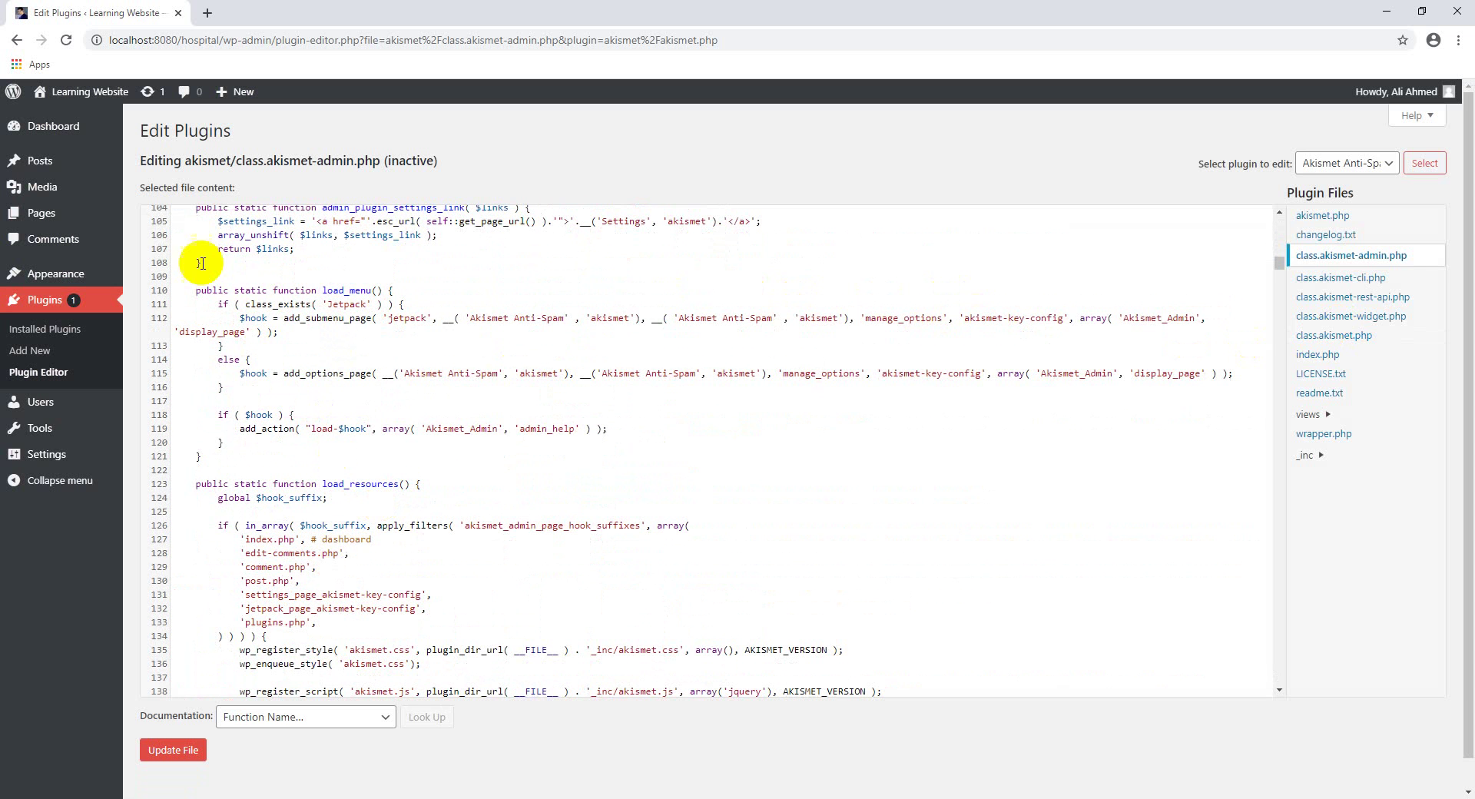
# - Return to the installed plugins list, then open the Add Plugins page and browse the popular plugins
pyautogui.click(37, 336)
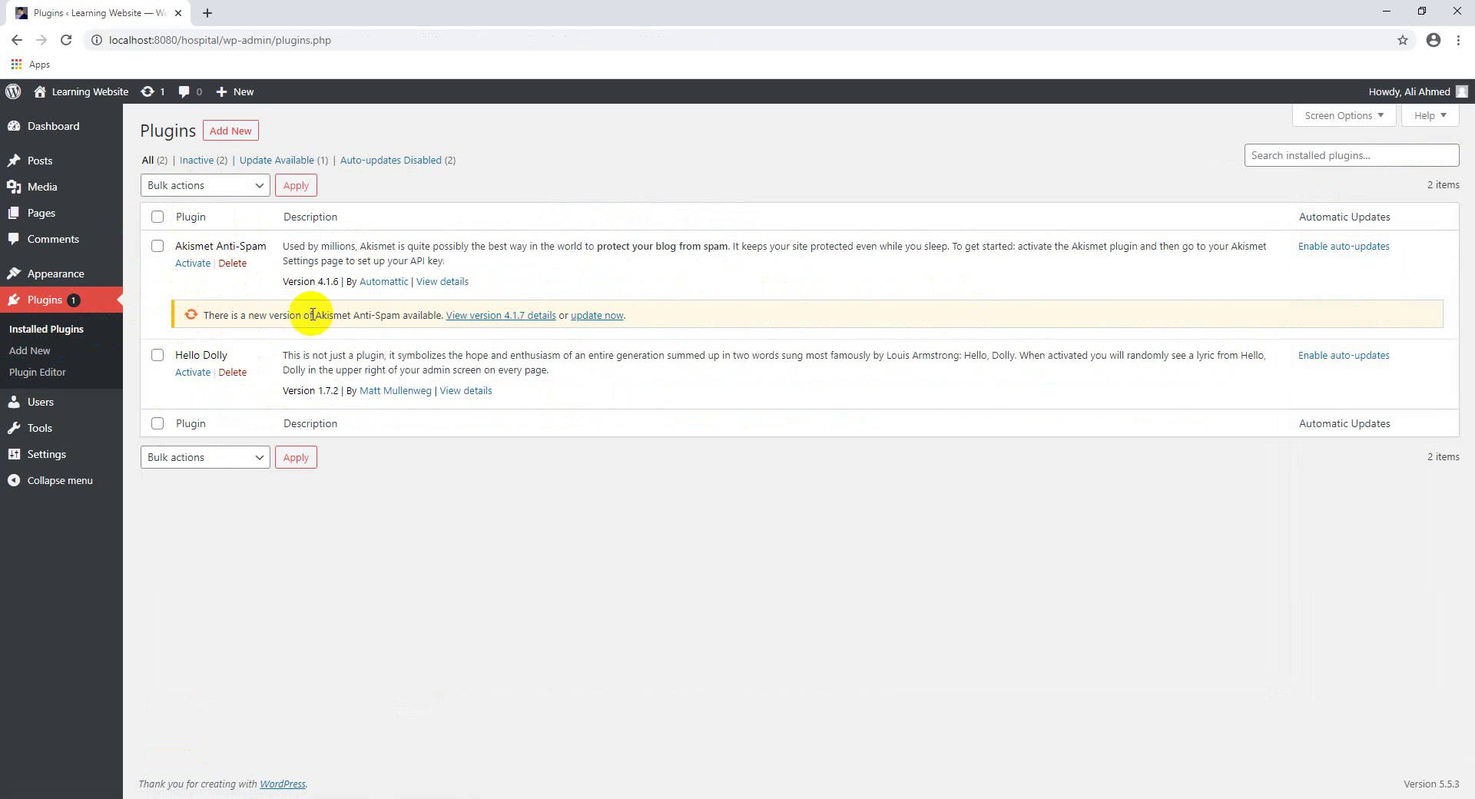
pyautogui.click(22, 385)
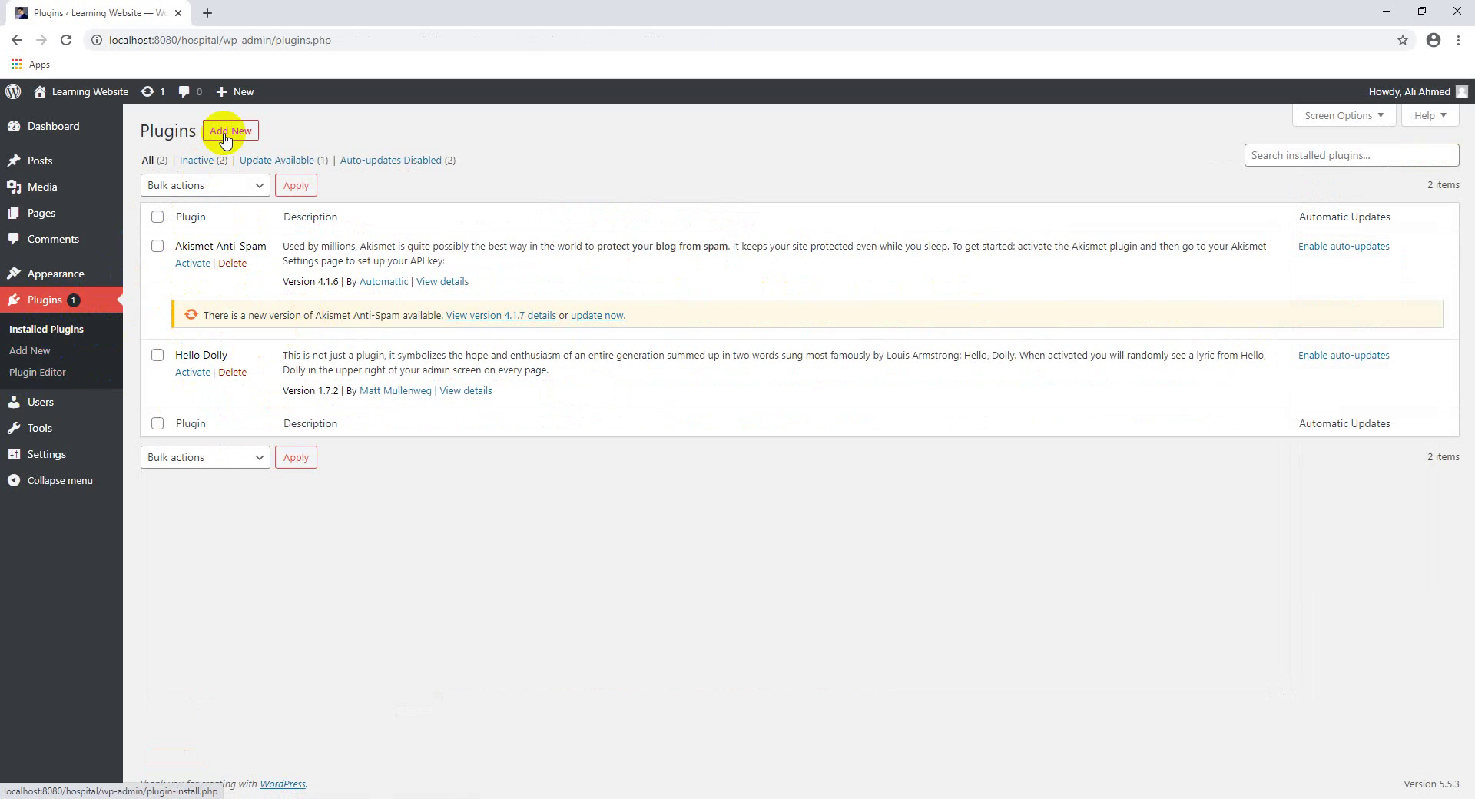
pyautogui.click(32, 352)
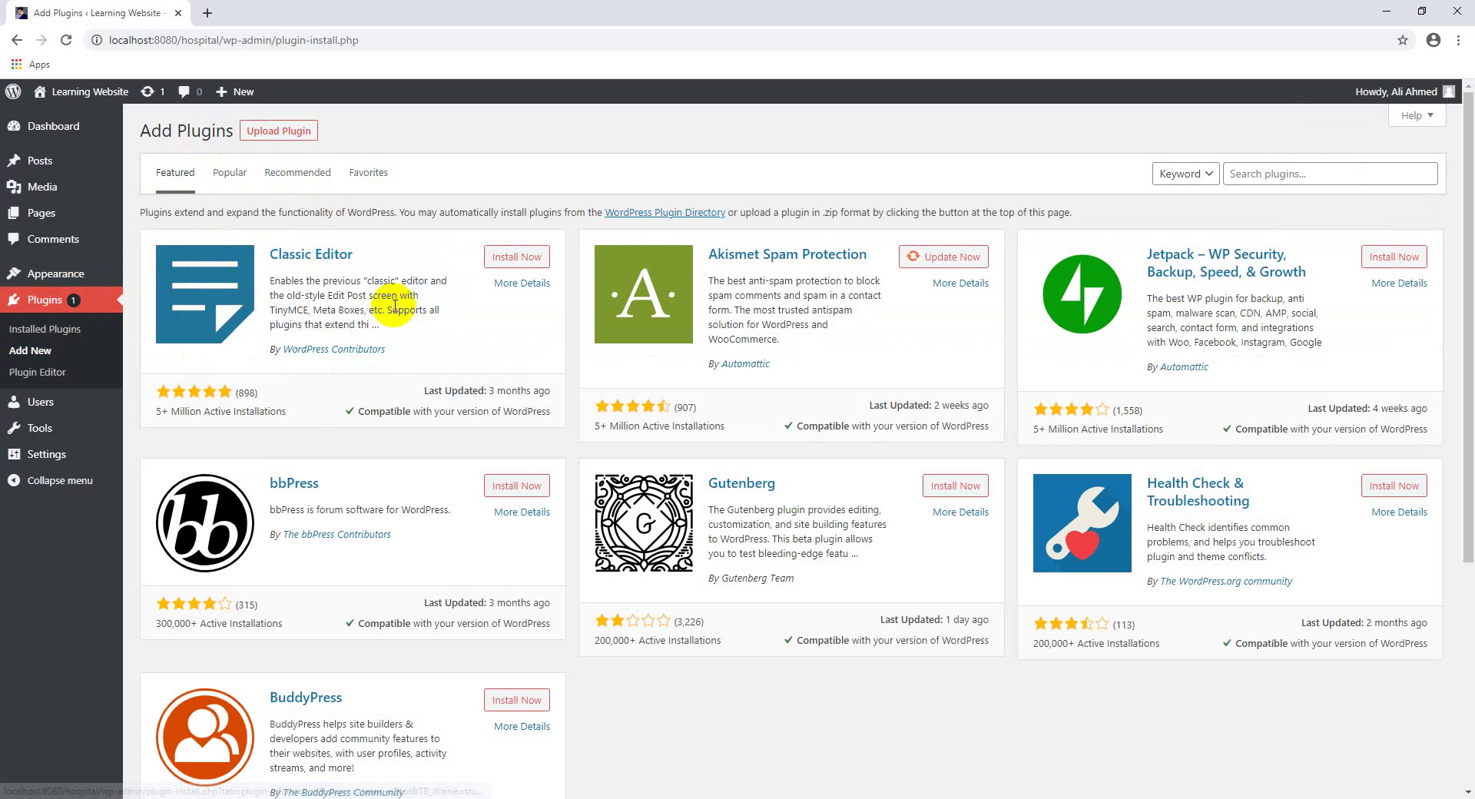
pyautogui.click(230, 173)
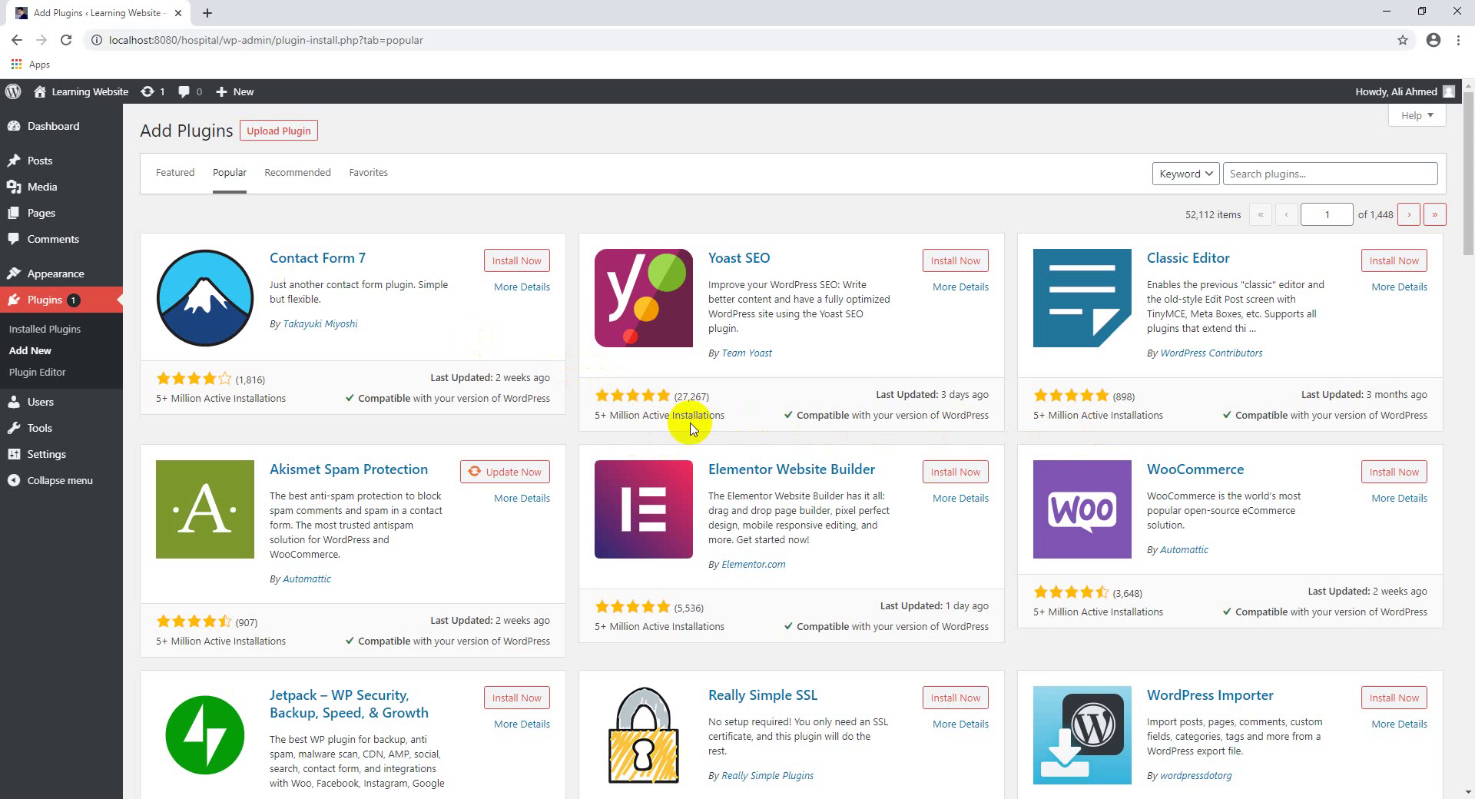
pyautogui.scroll(-15, 477, 577)
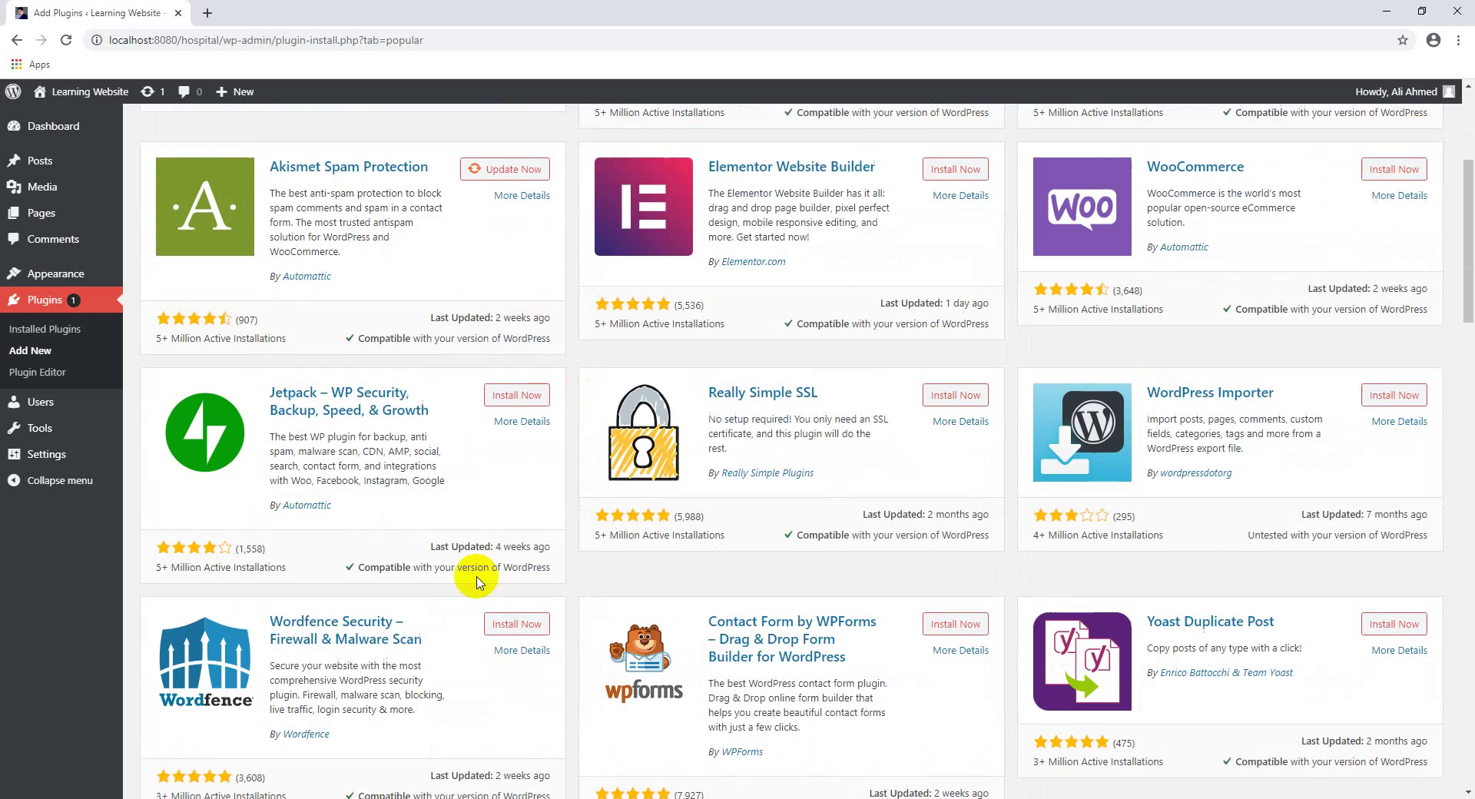
pyautogui.scroll(15, 423, 576)
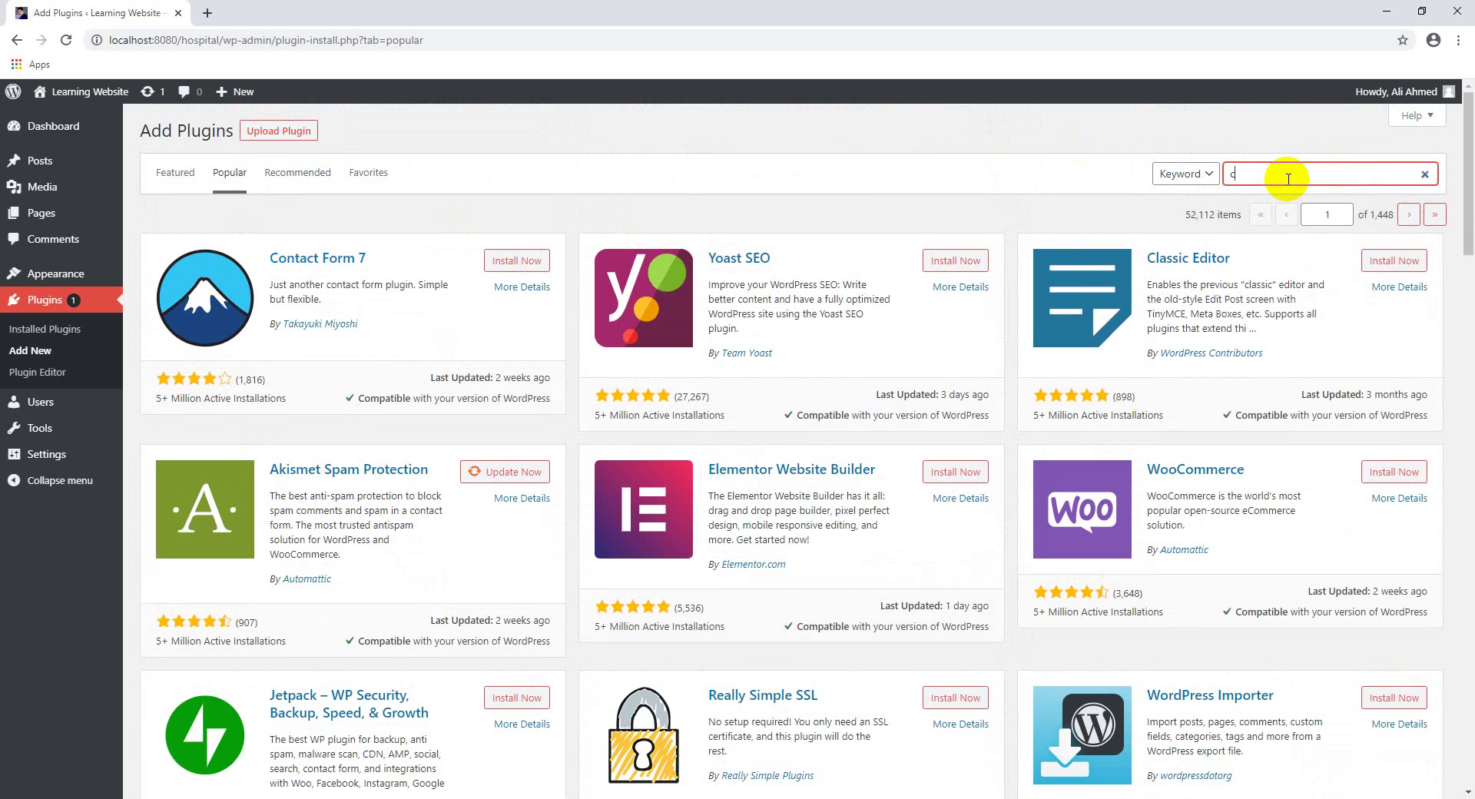
# - Search the plugin directory for "contact" and look through the matching plugins
pyautogui.write('ta')
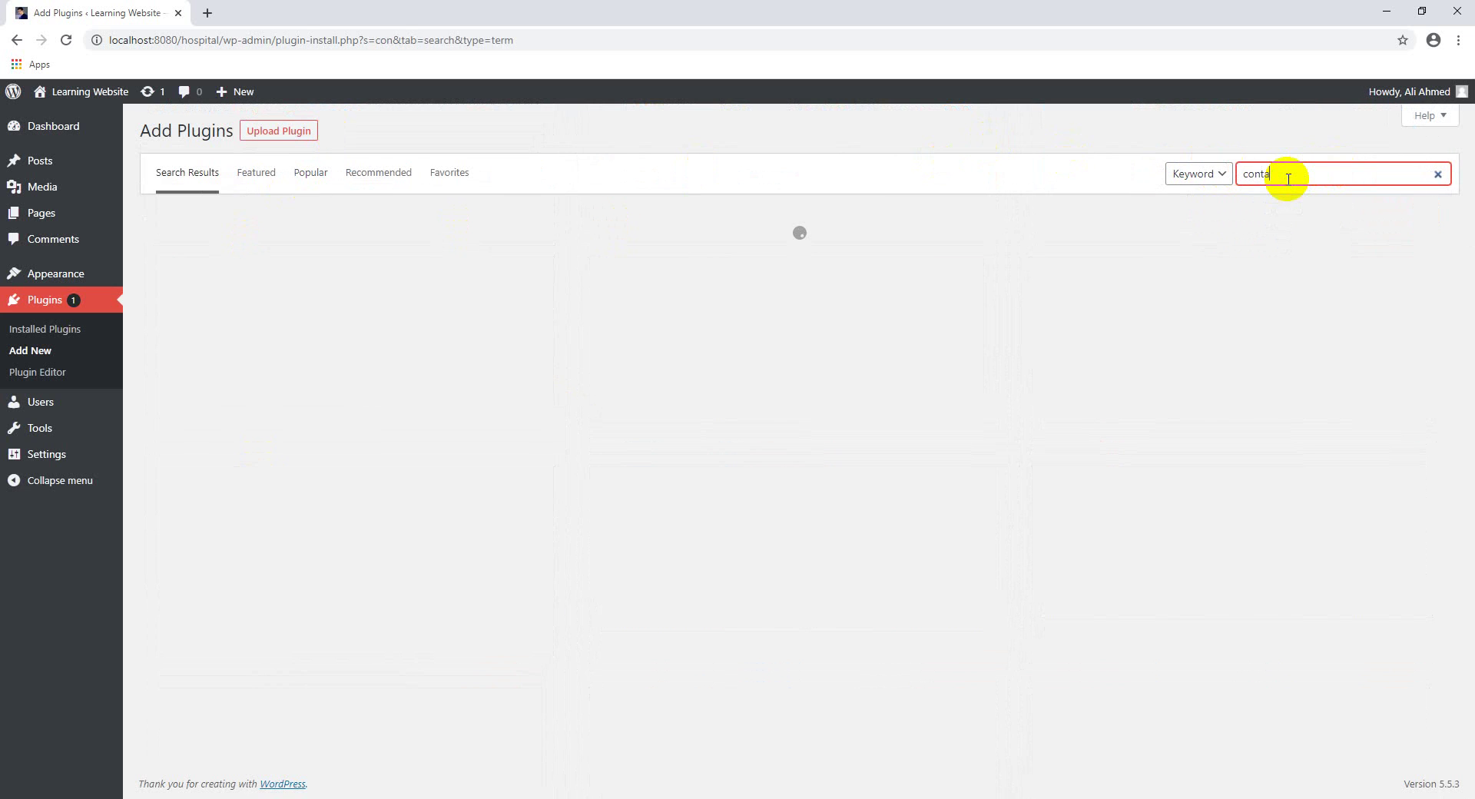
pyautogui.write('ct')
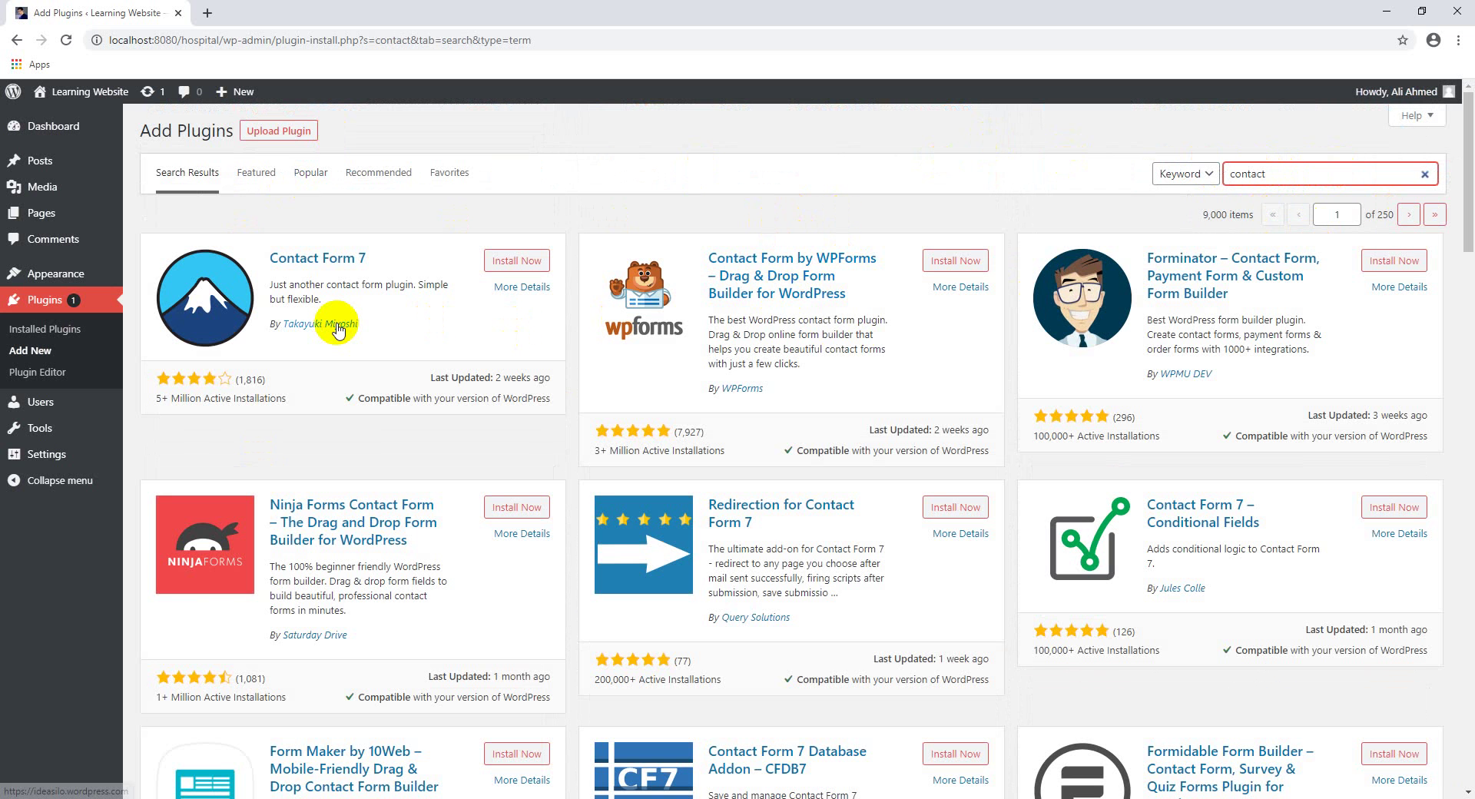
pyautogui.scroll(-8, 863, 461)
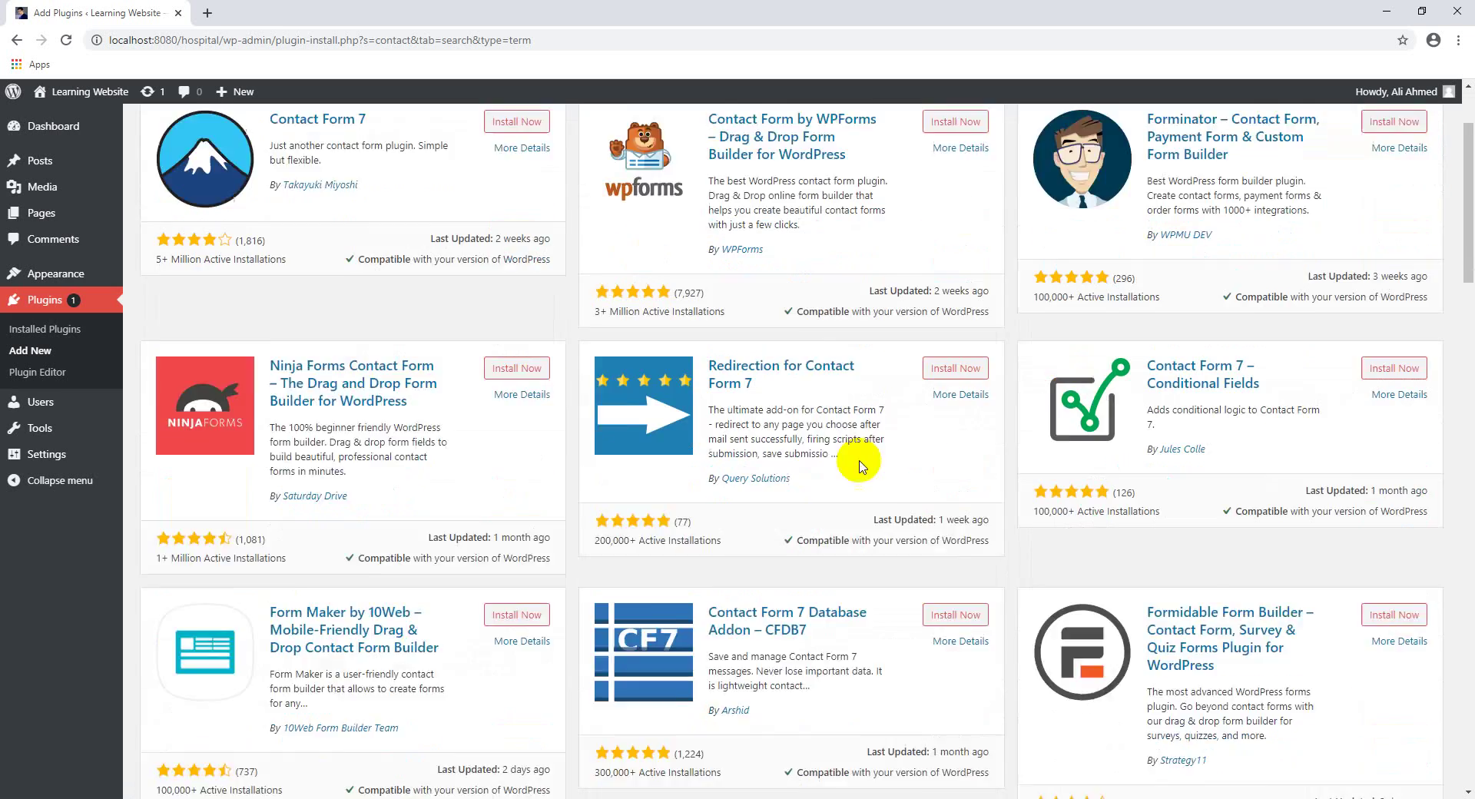
pyautogui.scroll(-4, 784, 409)
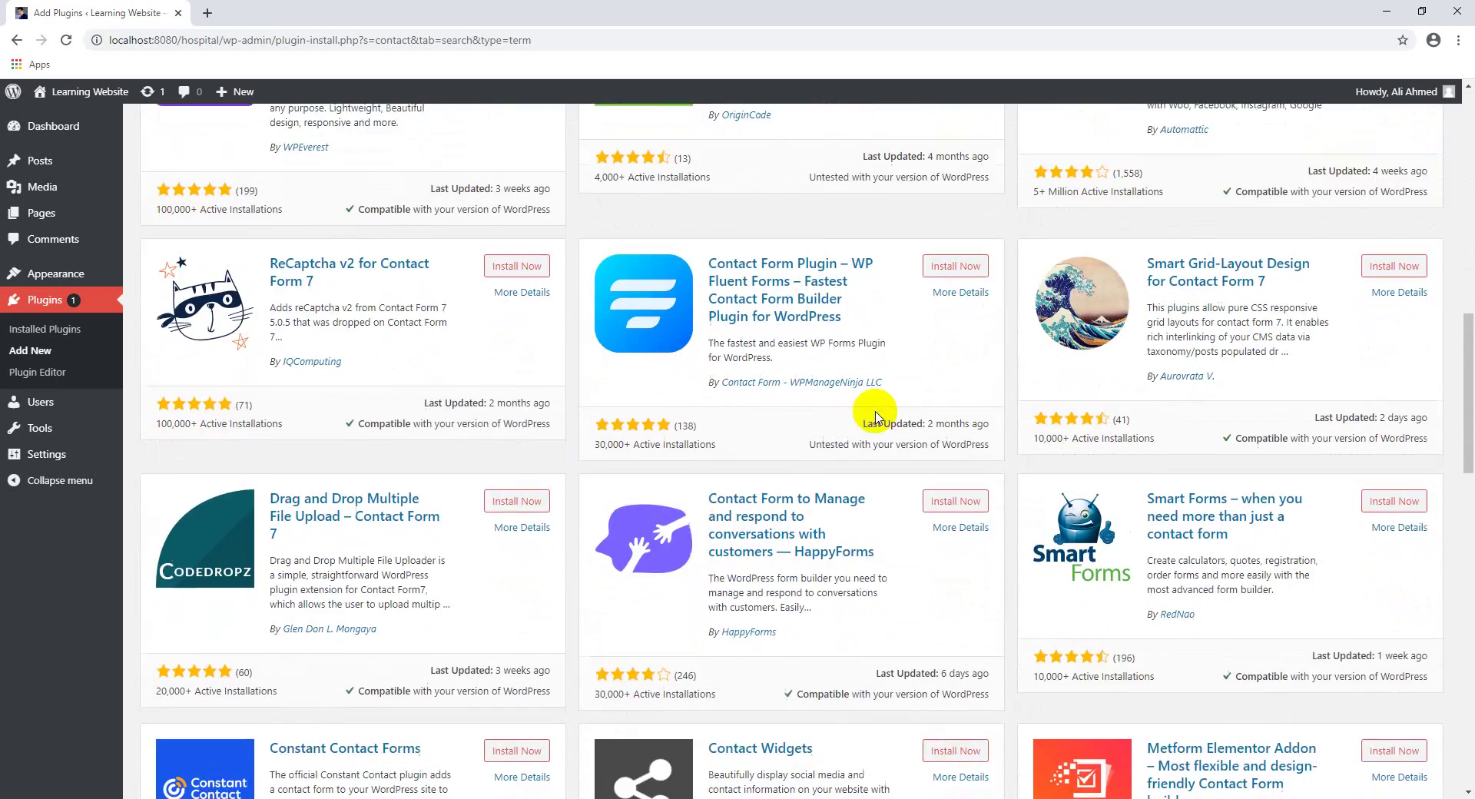
pyautogui.scroll(-7, 626, 412)
pyautogui.scroll(7, 632, 418)
pyautogui.scroll(12, 633, 417)
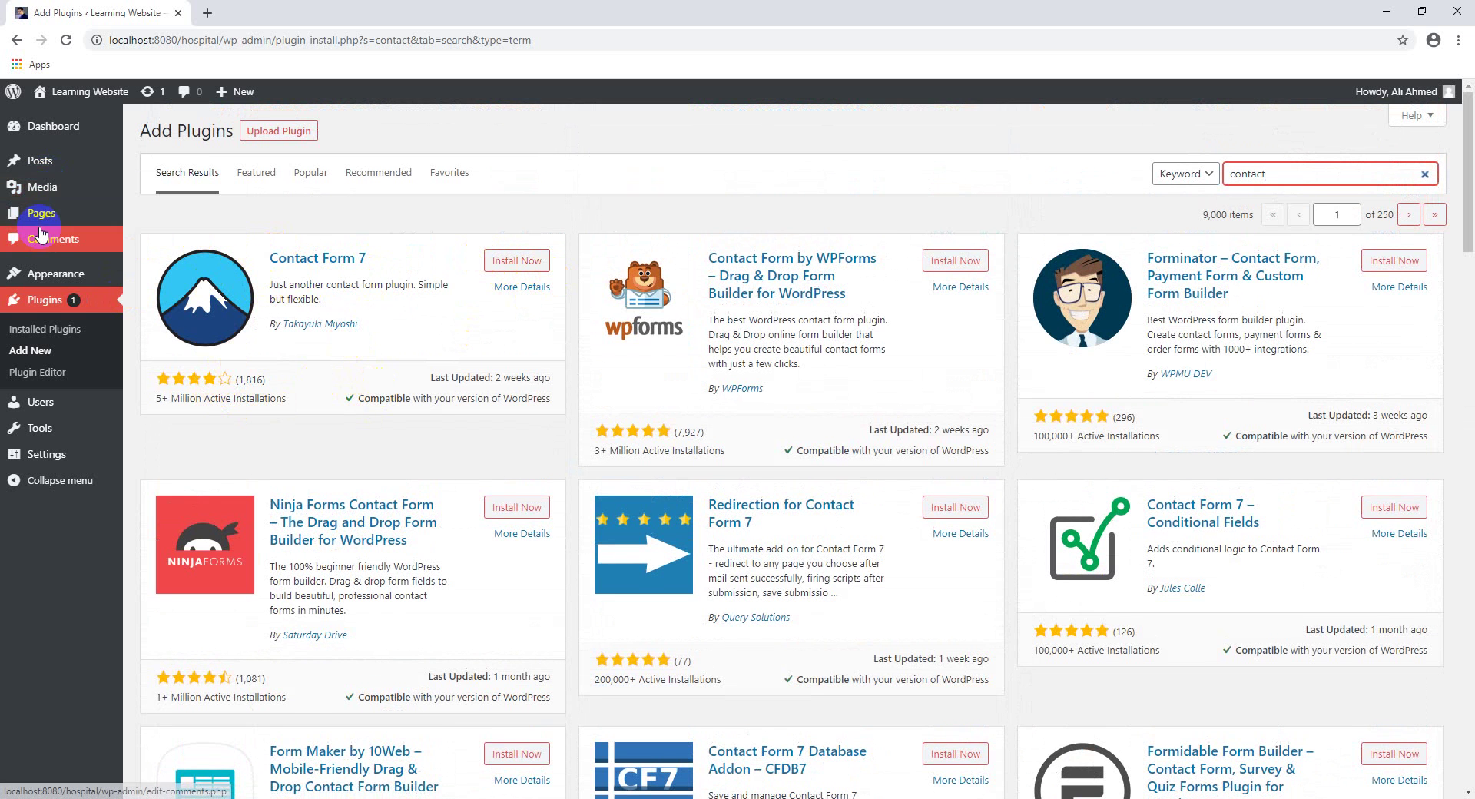
# - Install and activate the Contact Form 7 plugin
pyautogui.moveTo(42, 273)
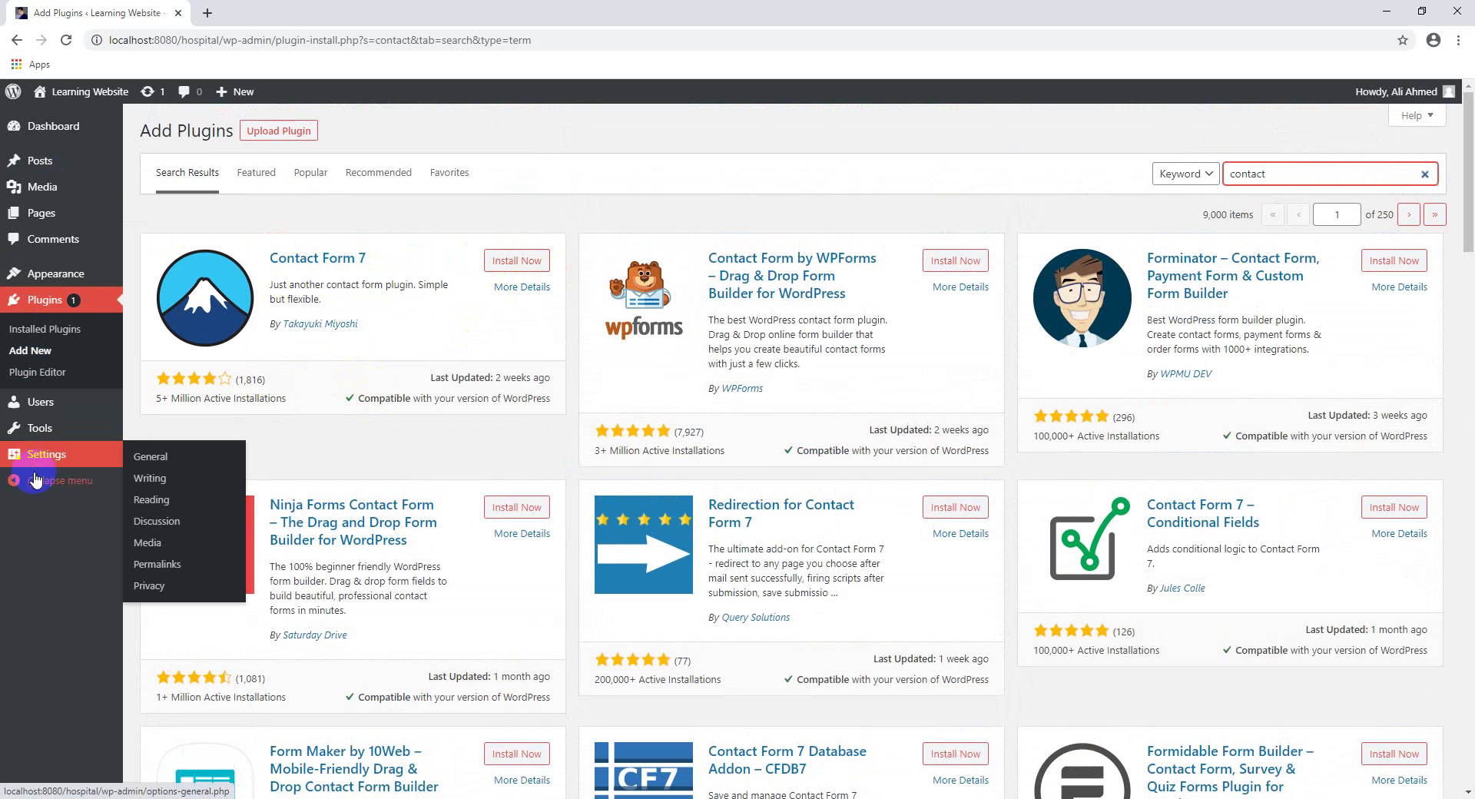
pyautogui.click(501, 264)
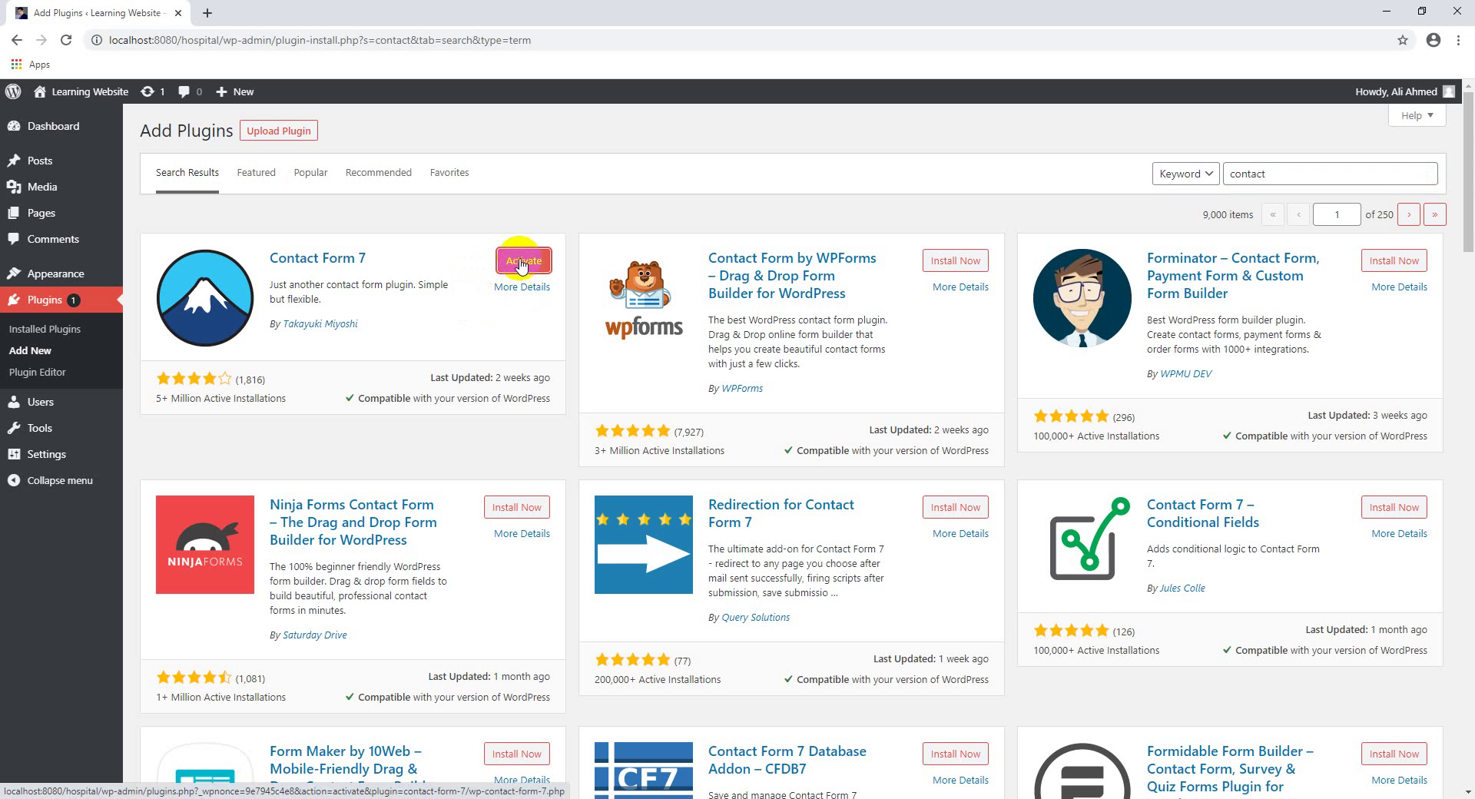
pyautogui.click(521, 265)
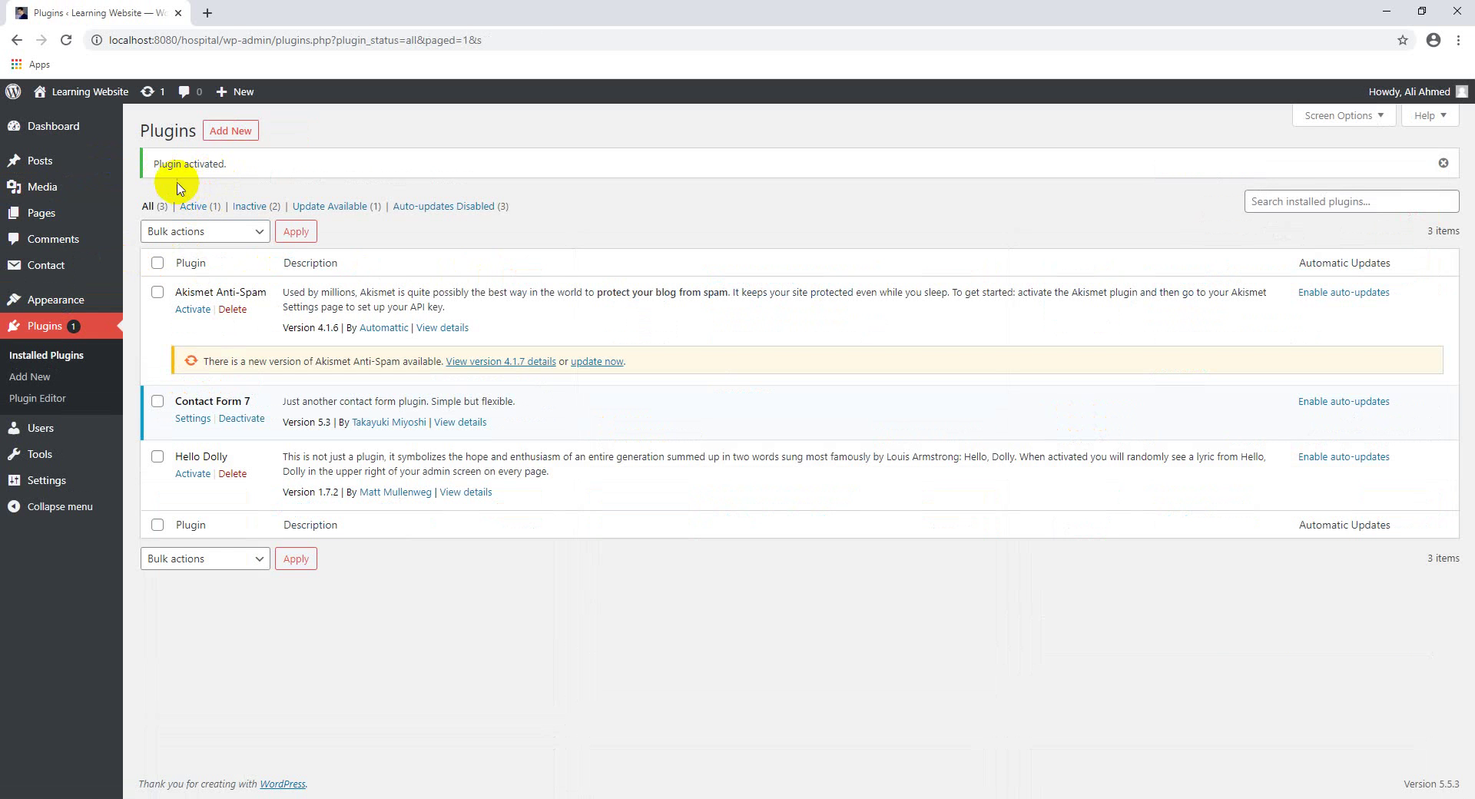
# - Open the contact forms list, and in a separate browser tab open the Contact Us page for editing, dismissing the block editor welcome guide
pyautogui.moveTo(33, 269)
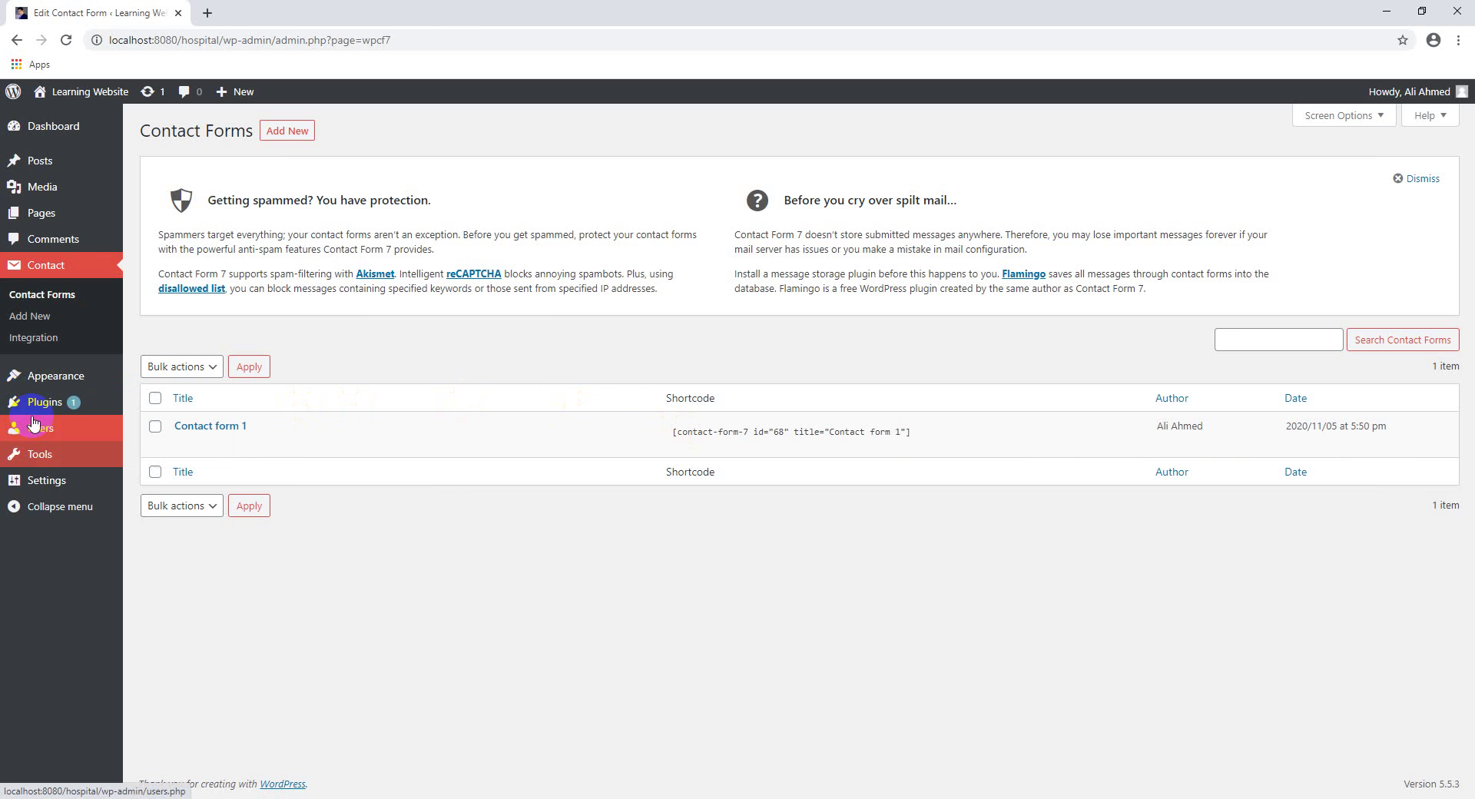
pyautogui.moveTo(32, 223)
pyautogui.click(172, 222)
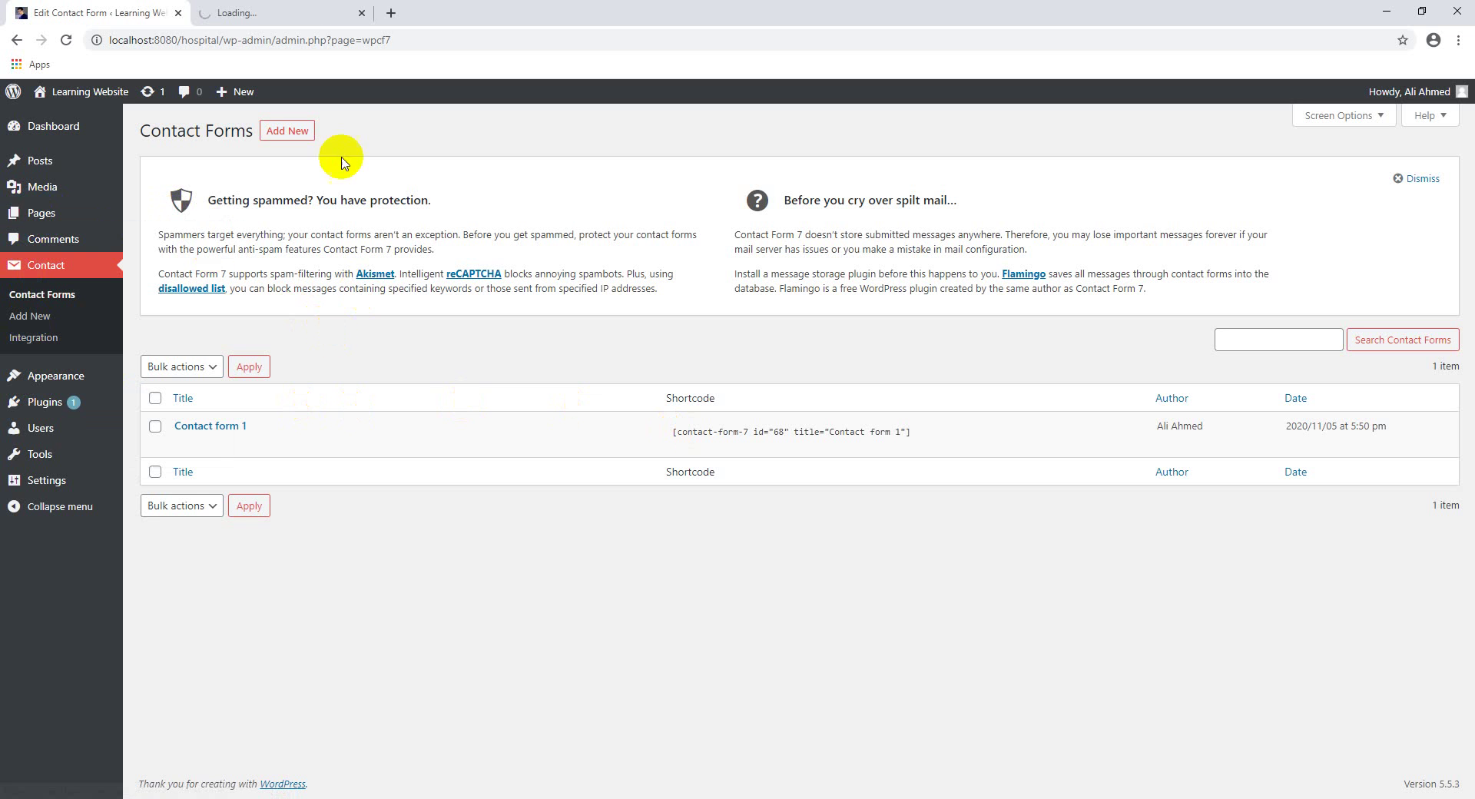
pyautogui.click(263, 11)
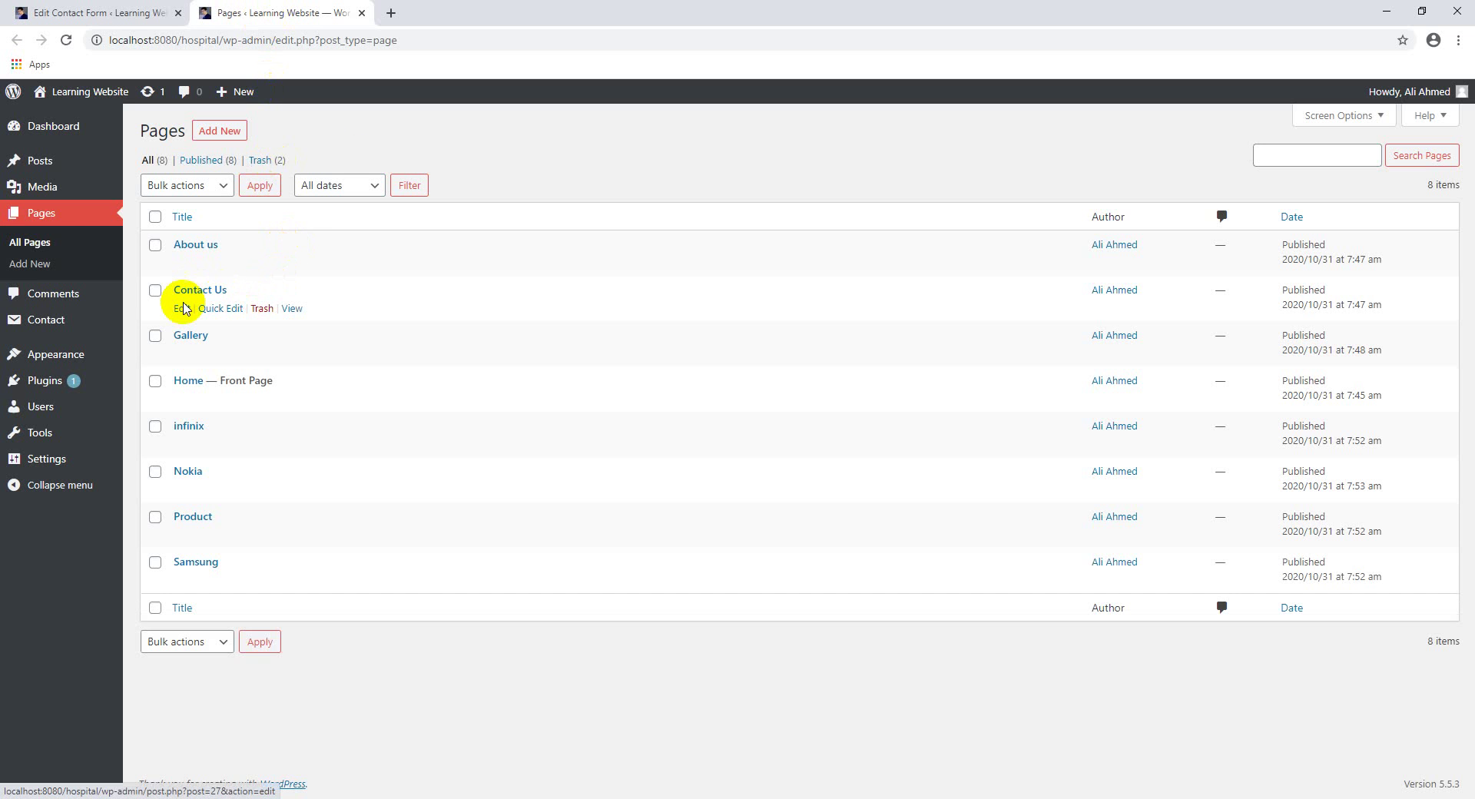
pyautogui.click(184, 309)
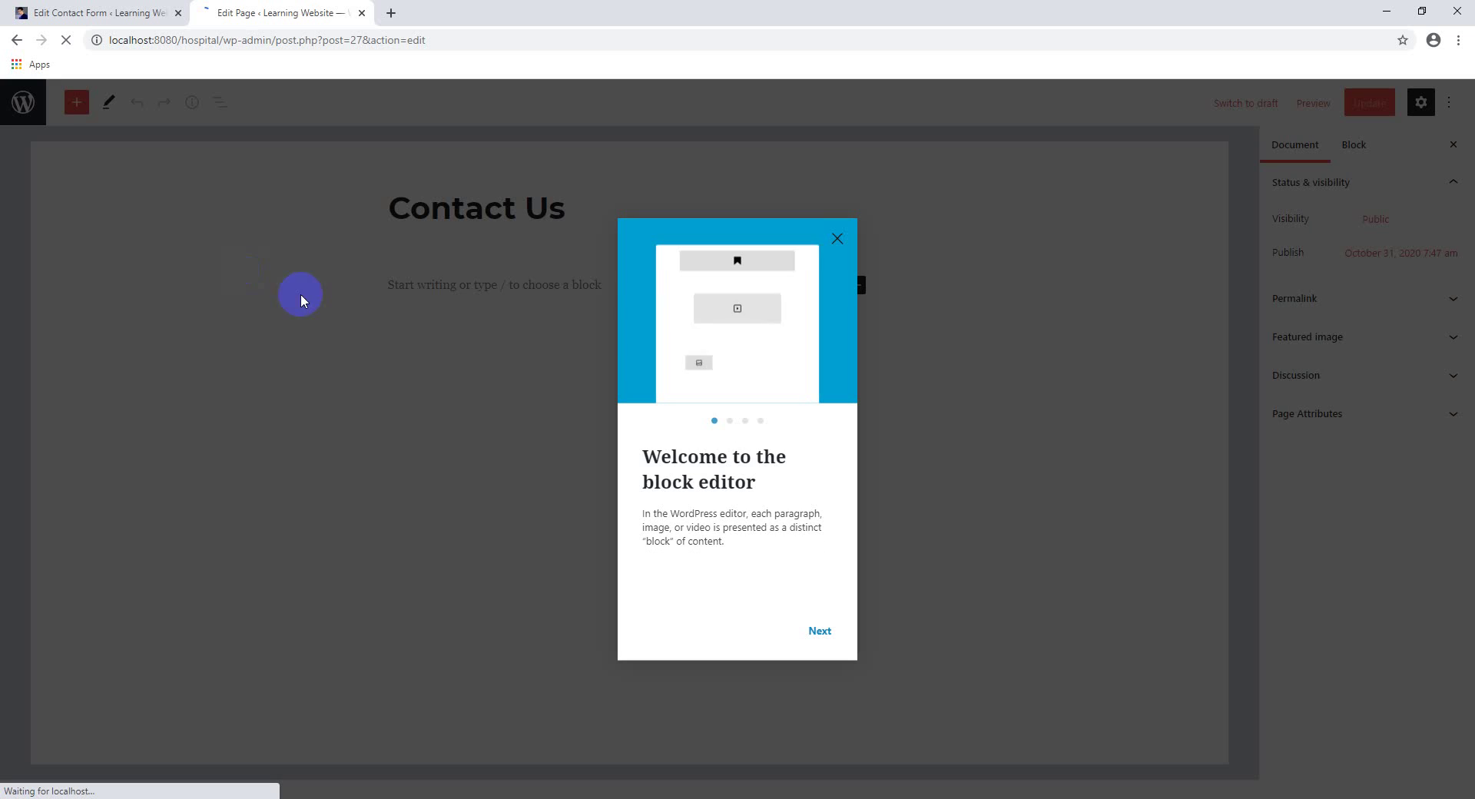
pyautogui.click(837, 239)
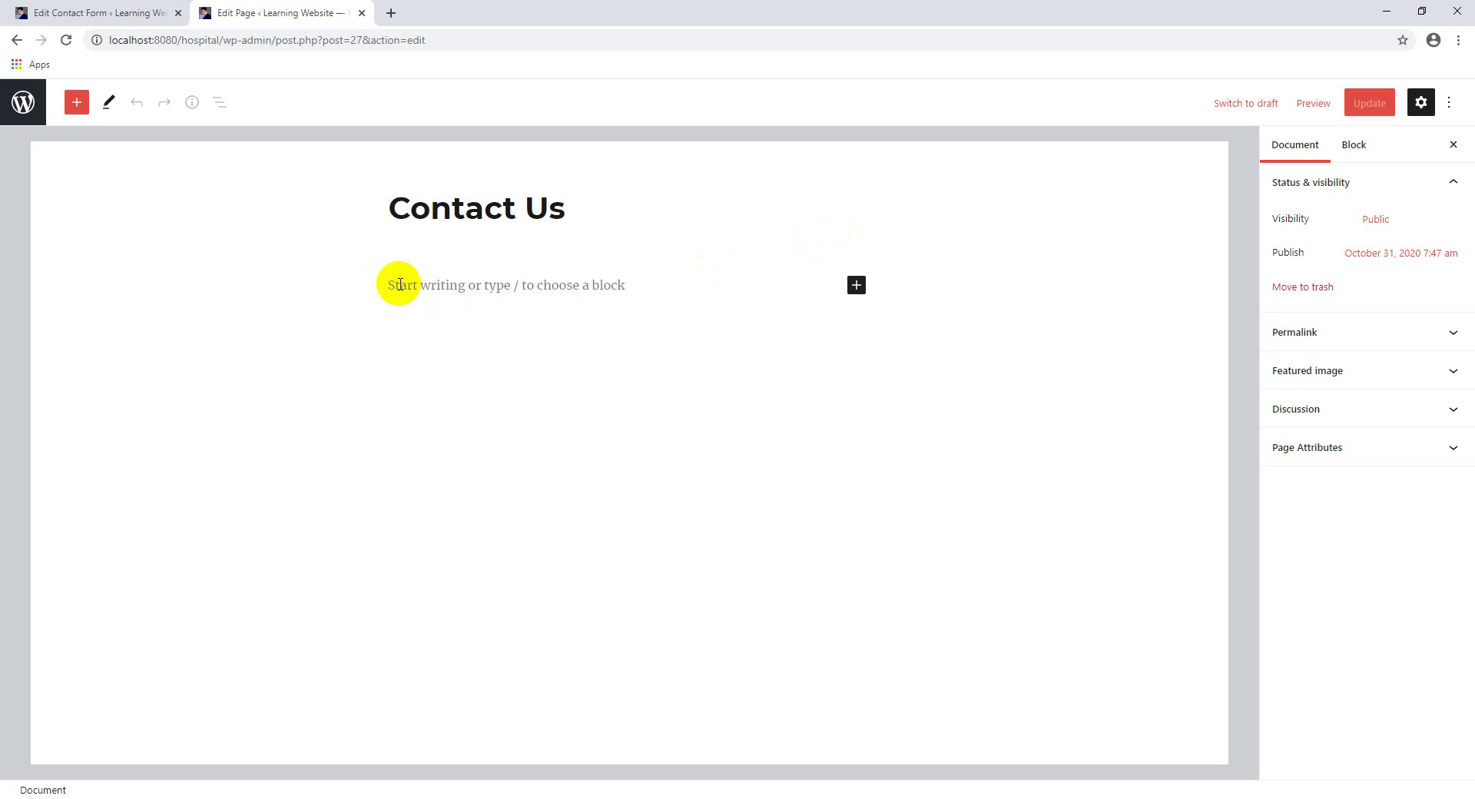
# - Copy the Contact form 1 shortcode into the body of the Contact Us page, update the page, and keep Contact form 1 selected in the block
pyautogui.click(81, 9)
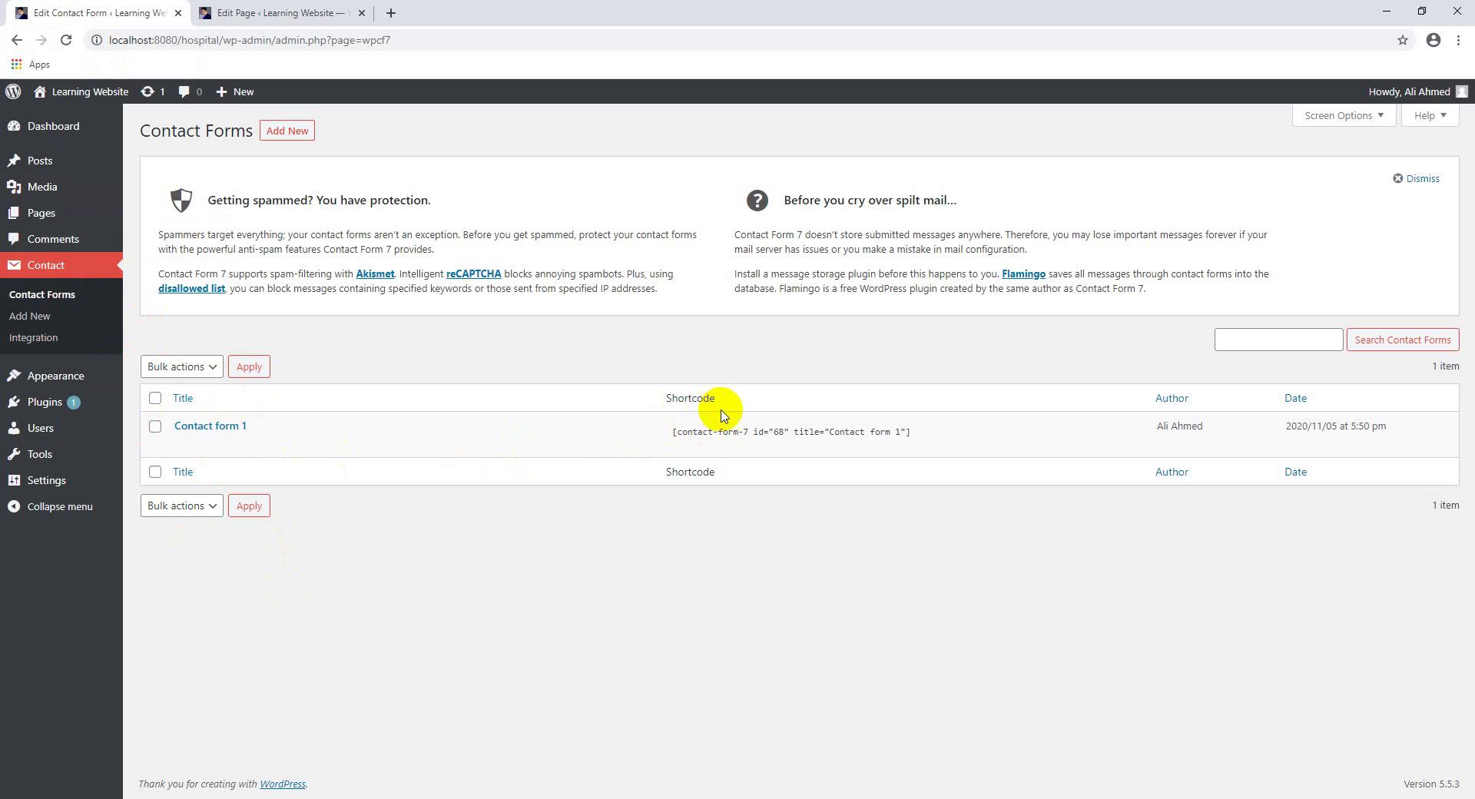
pyautogui.moveTo(672, 431); pyautogui.dragTo(733, 437)
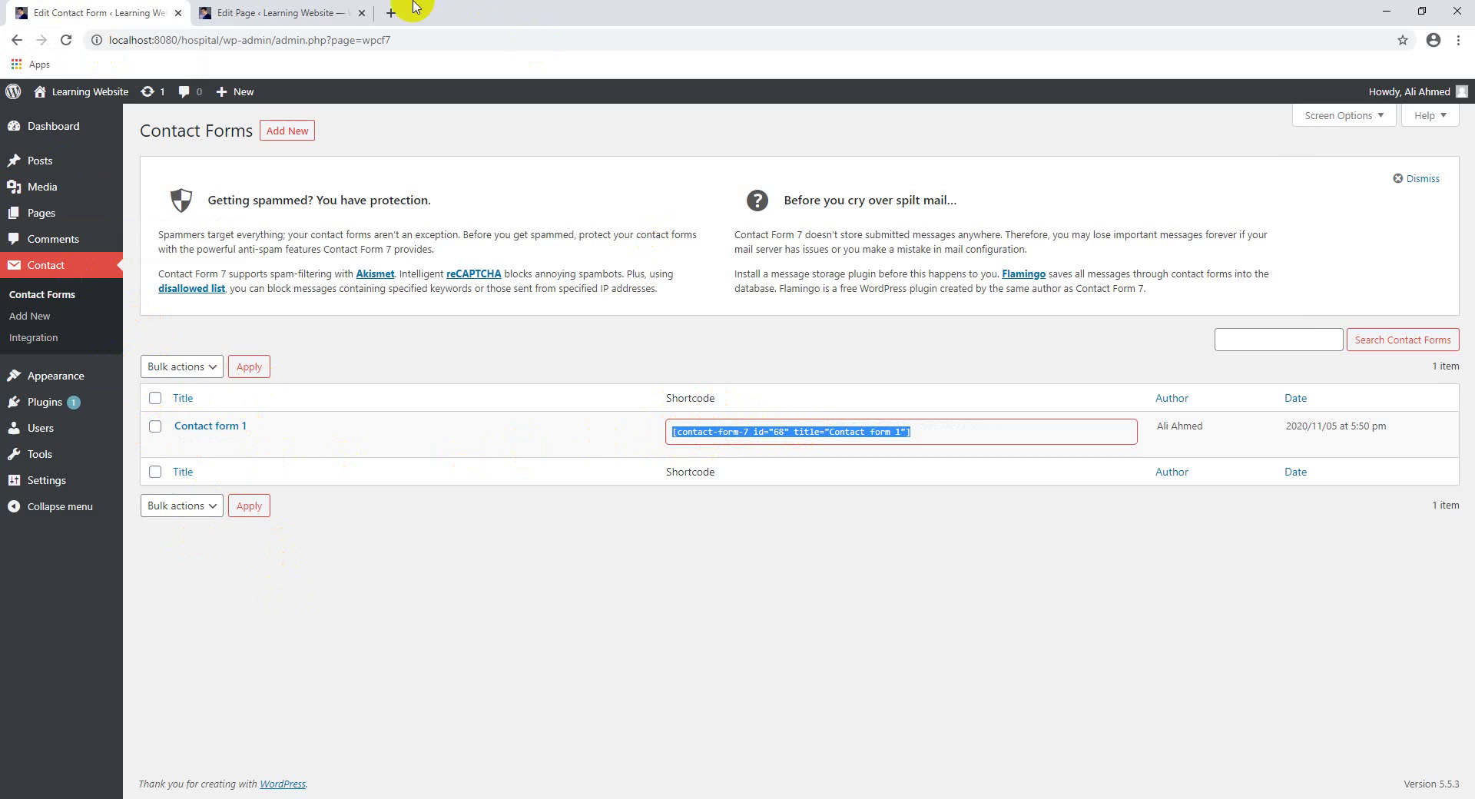
pyautogui.click(268, 13)
pyautogui.click(419, 280)
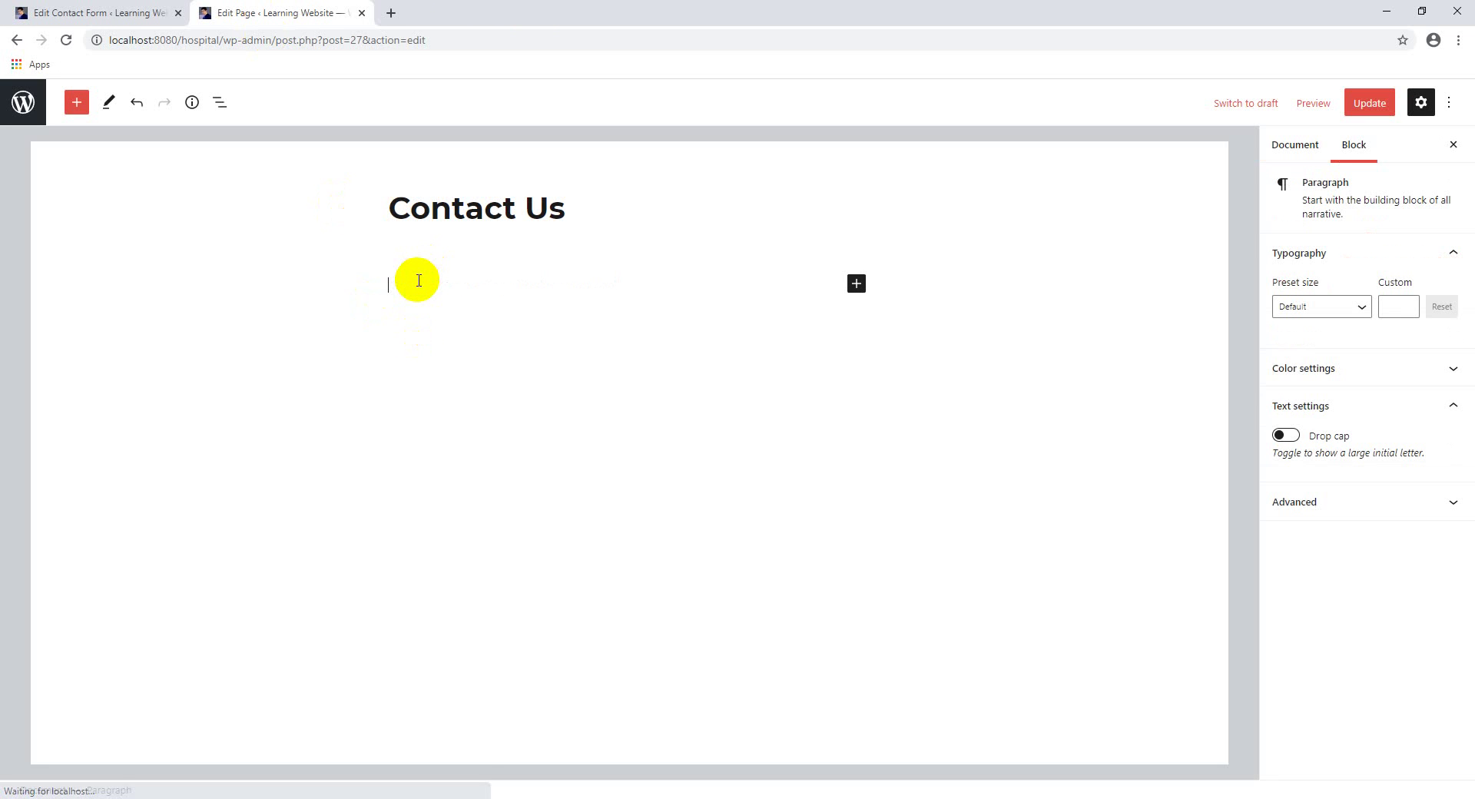
pyautogui.hotkey('ctrl', 'v')
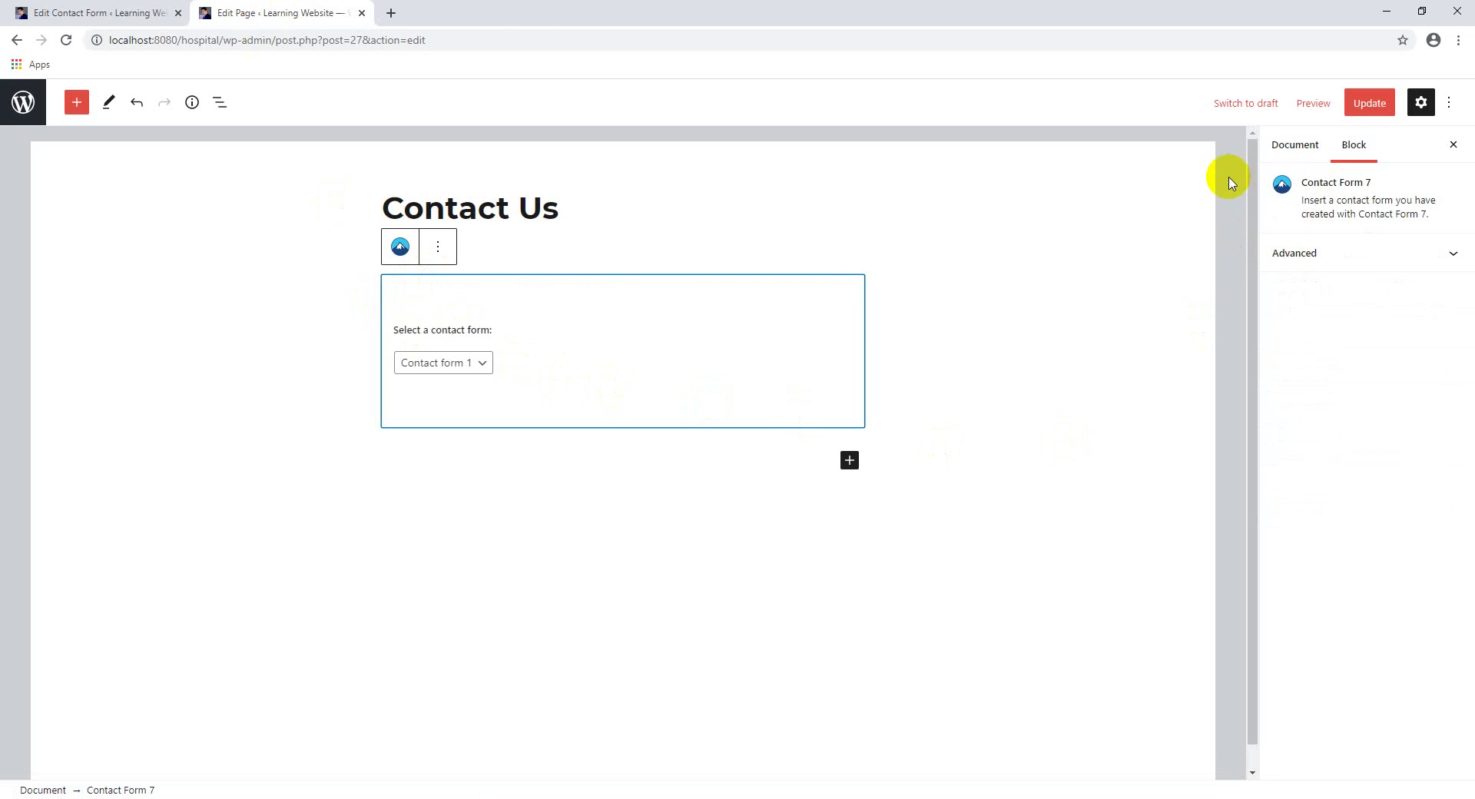
pyautogui.click(1370, 102)
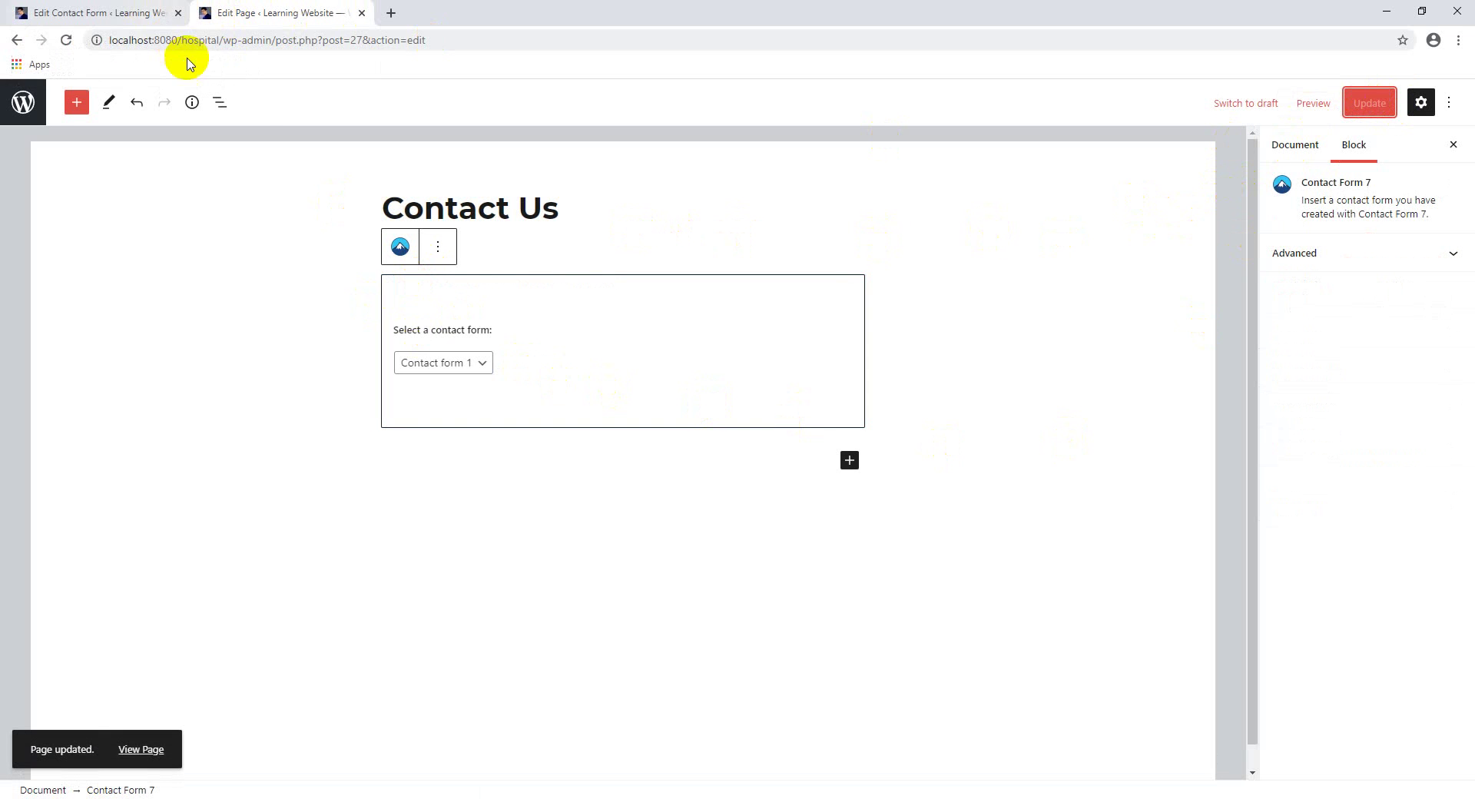
pyautogui.click(476, 363)
pyautogui.click(477, 381)
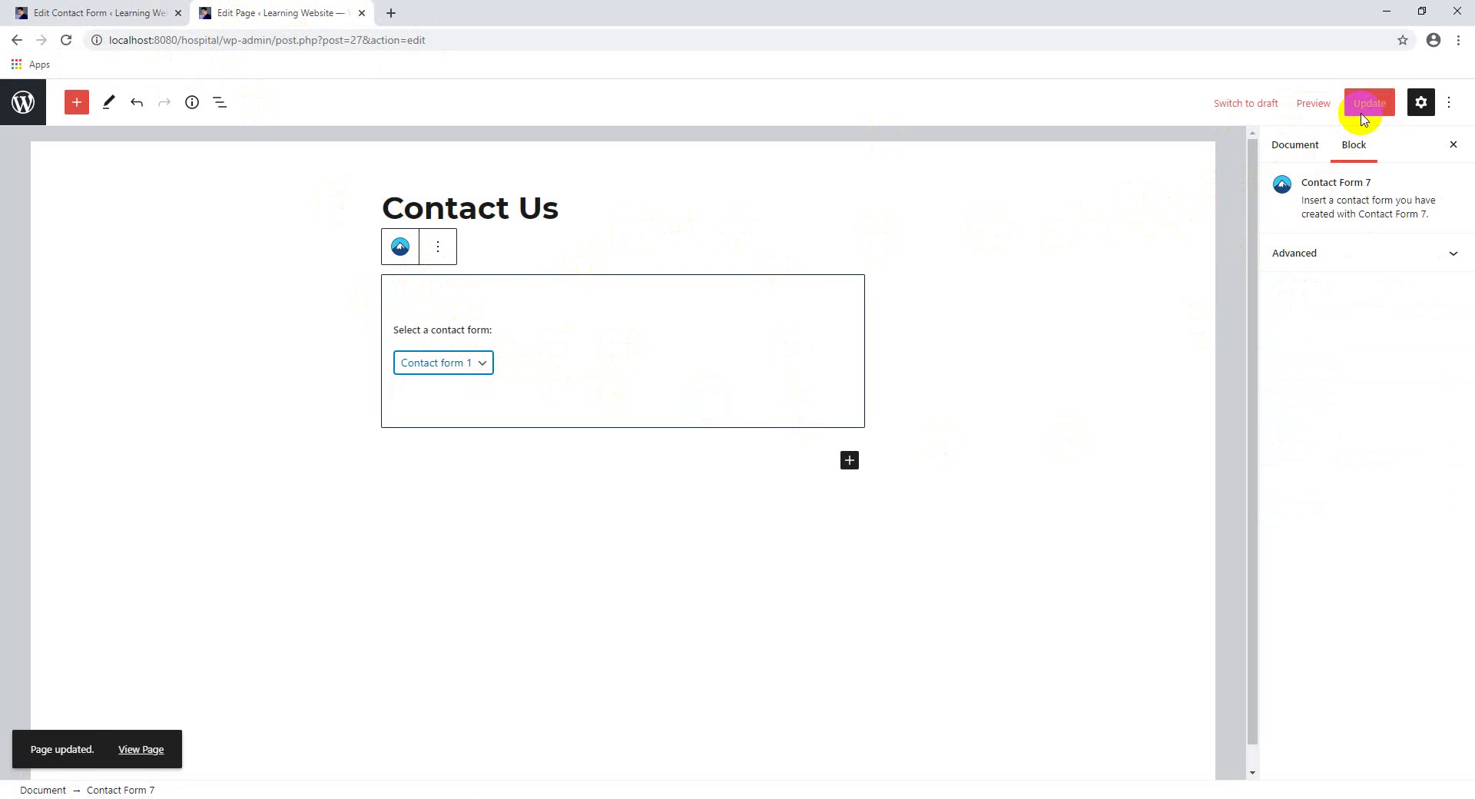
# - Open the live site in a new browser tab and check the contact form on its Contact Us page
pyautogui.click(107, 12)
pyautogui.moveTo(90, 99)
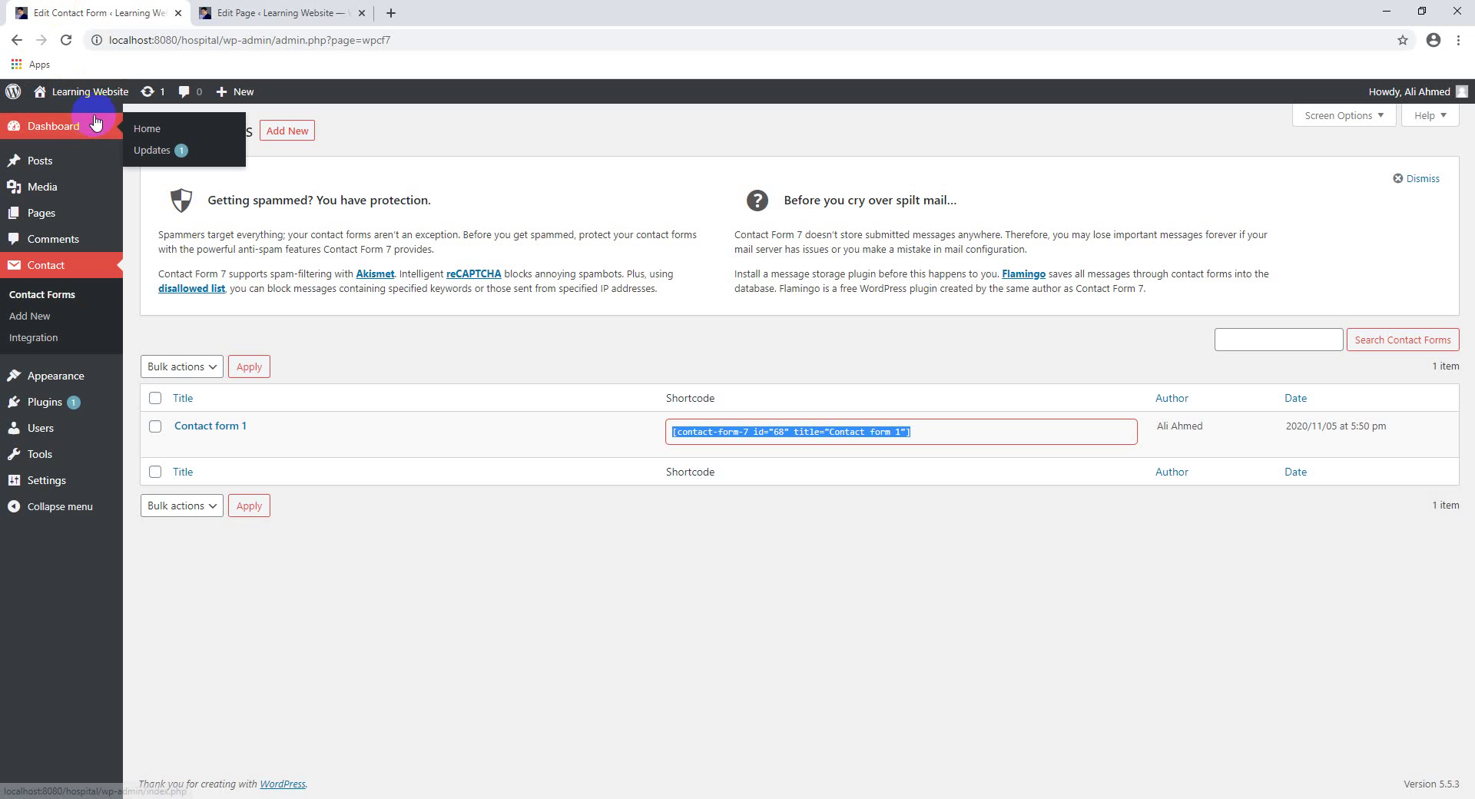
pyautogui.middleClick(94, 119)
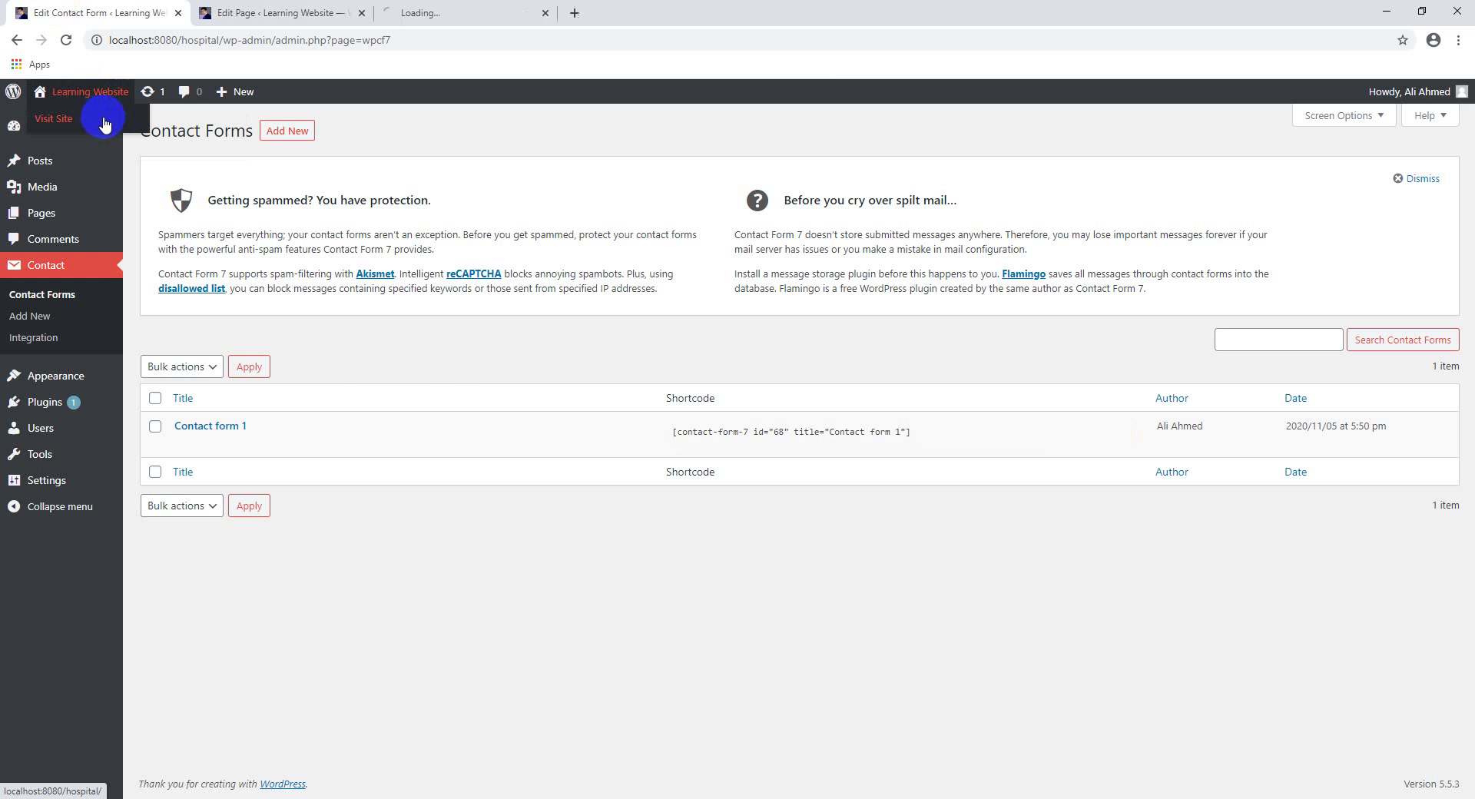
pyautogui.click(511, 8)
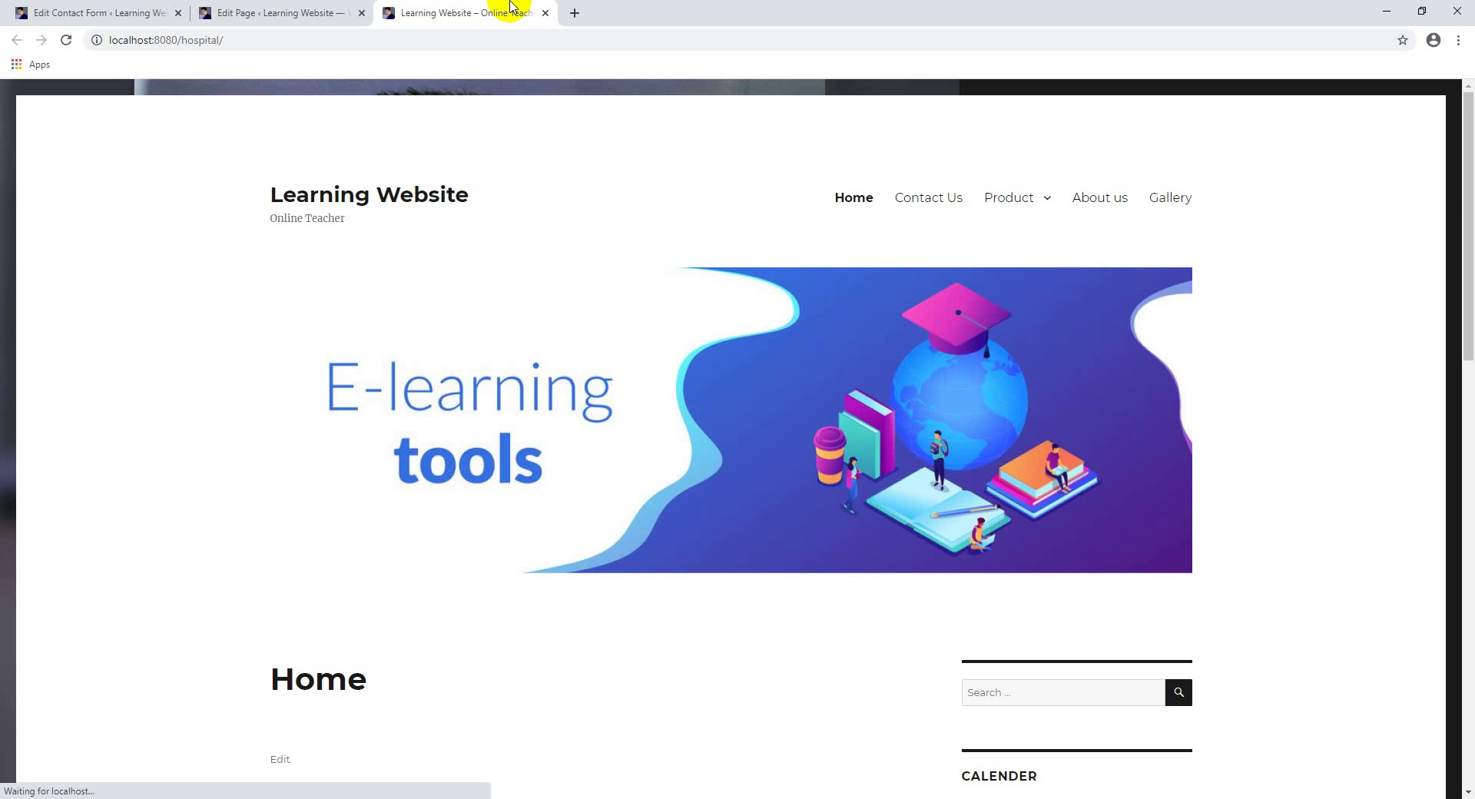
pyautogui.click(923, 202)
pyautogui.scroll(-9, 873, 237)
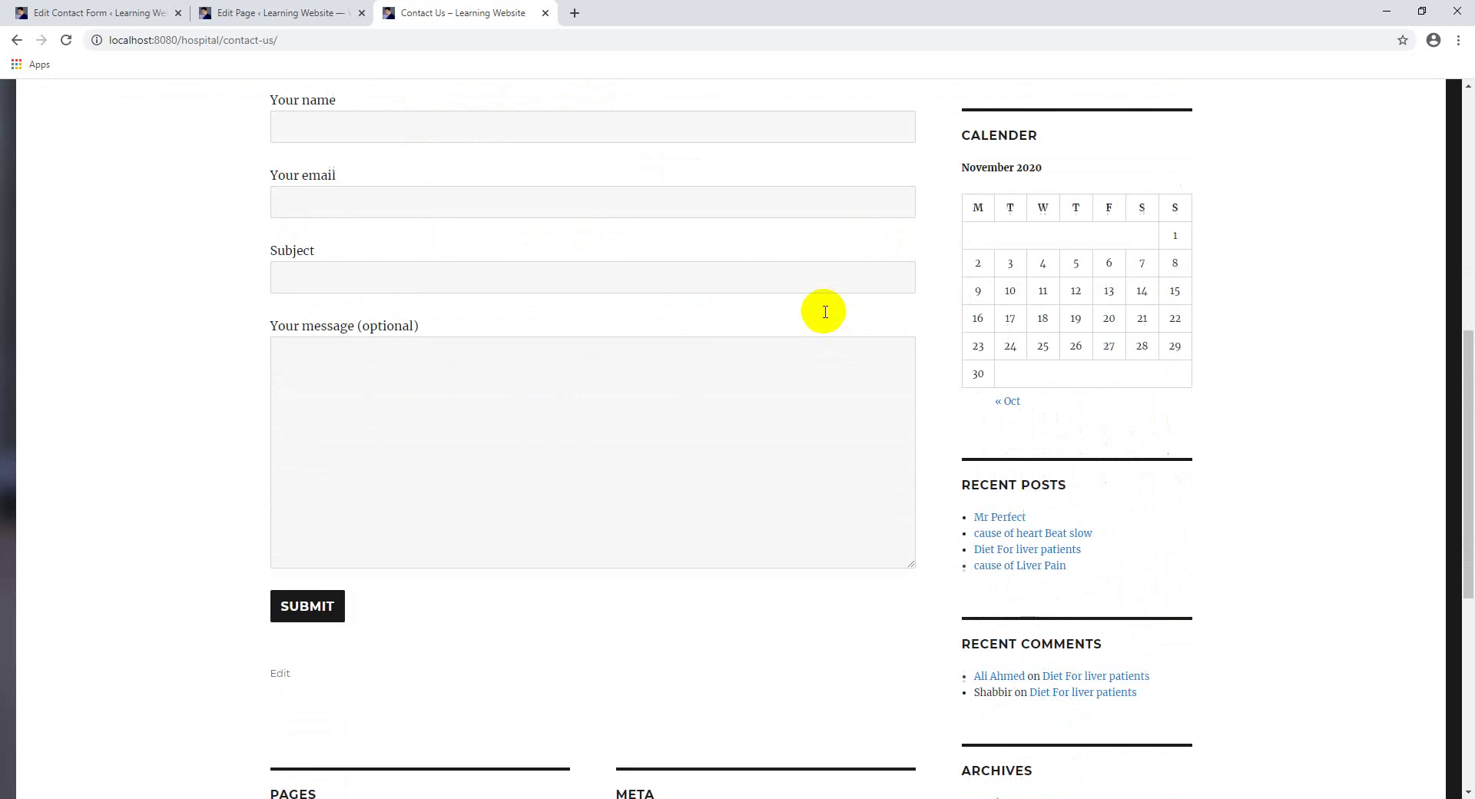
pyautogui.scroll(1, 612, 308)
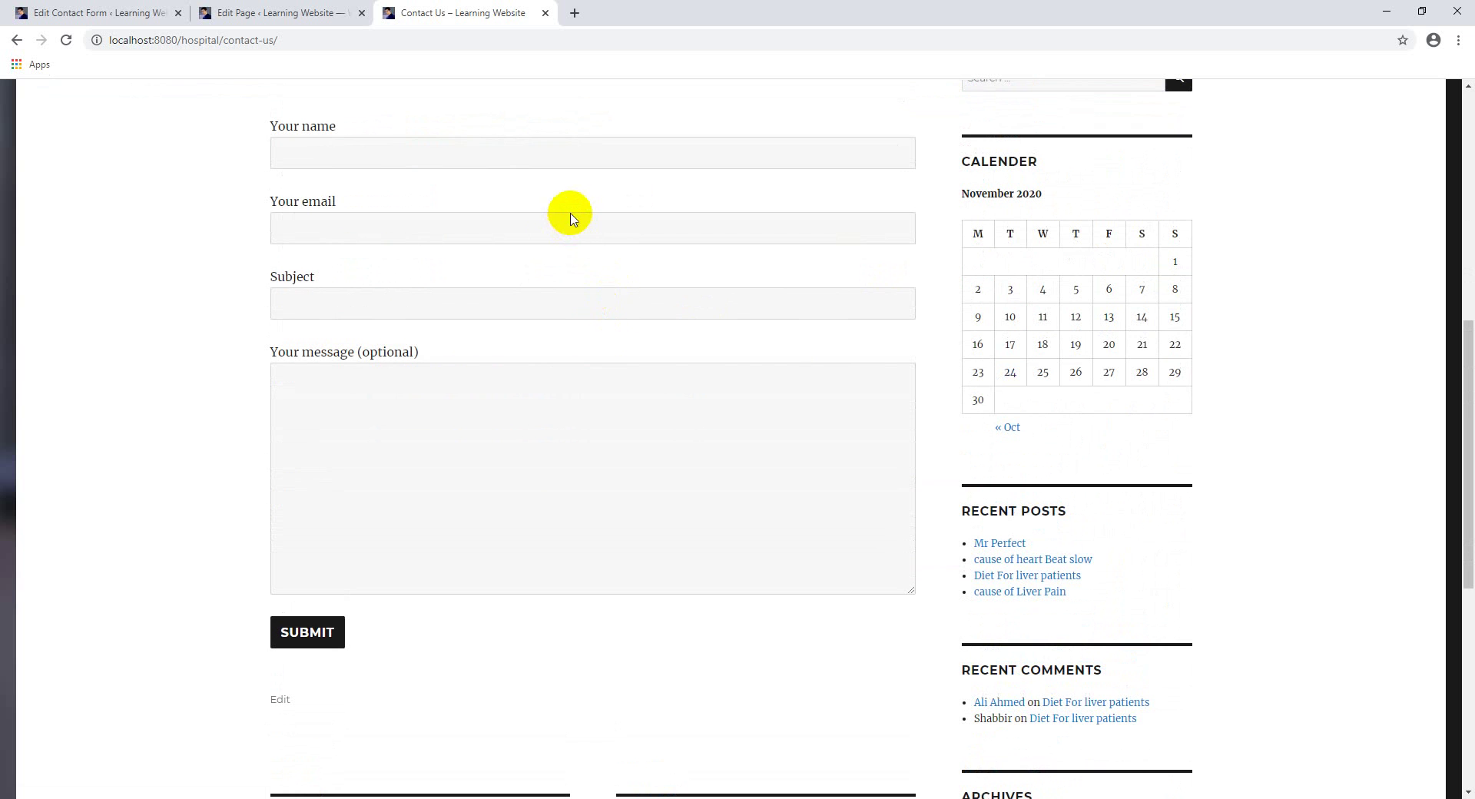
# - Check the name, email, subject and message fields of the contact form on the live Contact Us page
pyautogui.click(362, 152)
pyautogui.click(323, 228)
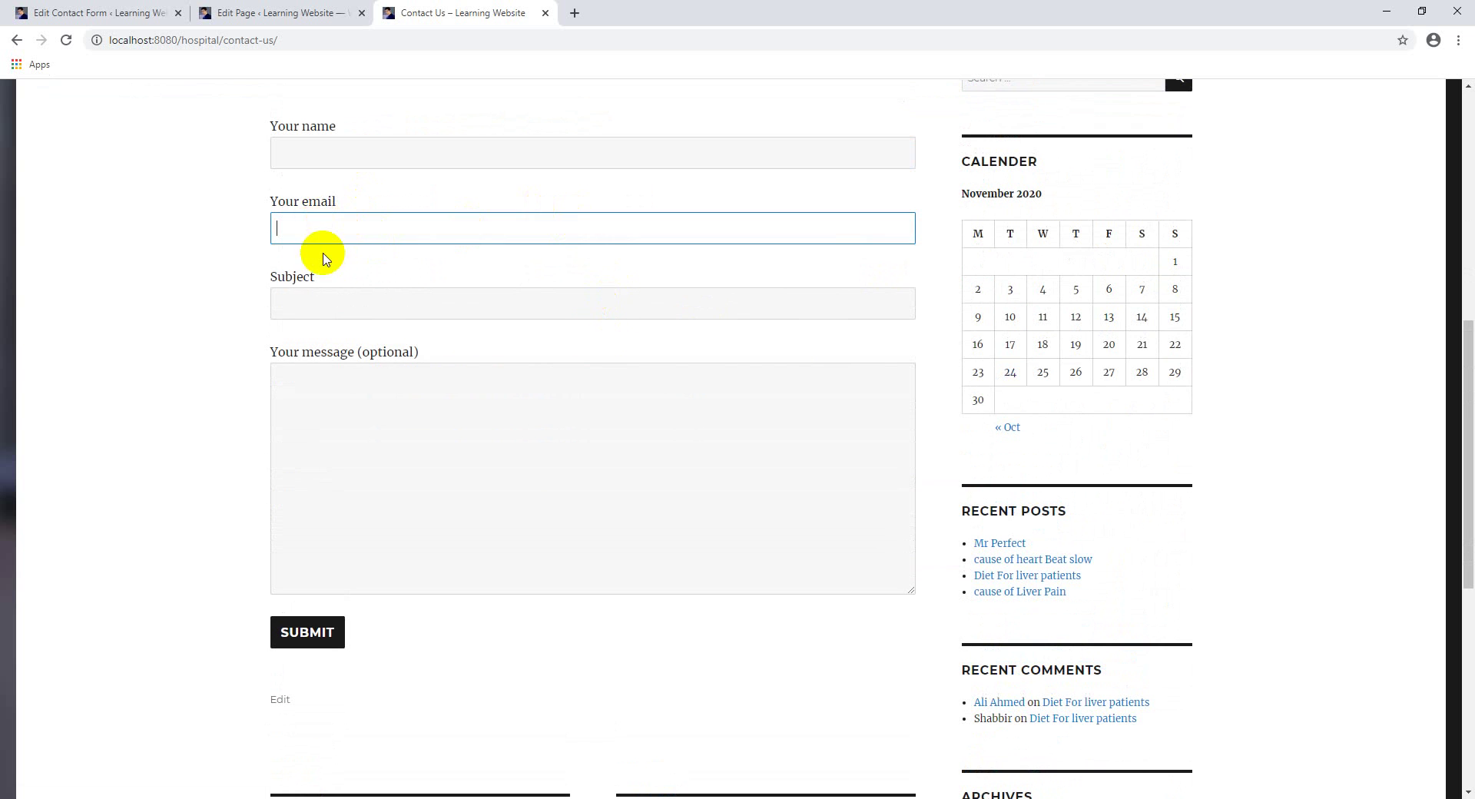
pyautogui.click(307, 306)
pyautogui.scroll(1, 349, 468)
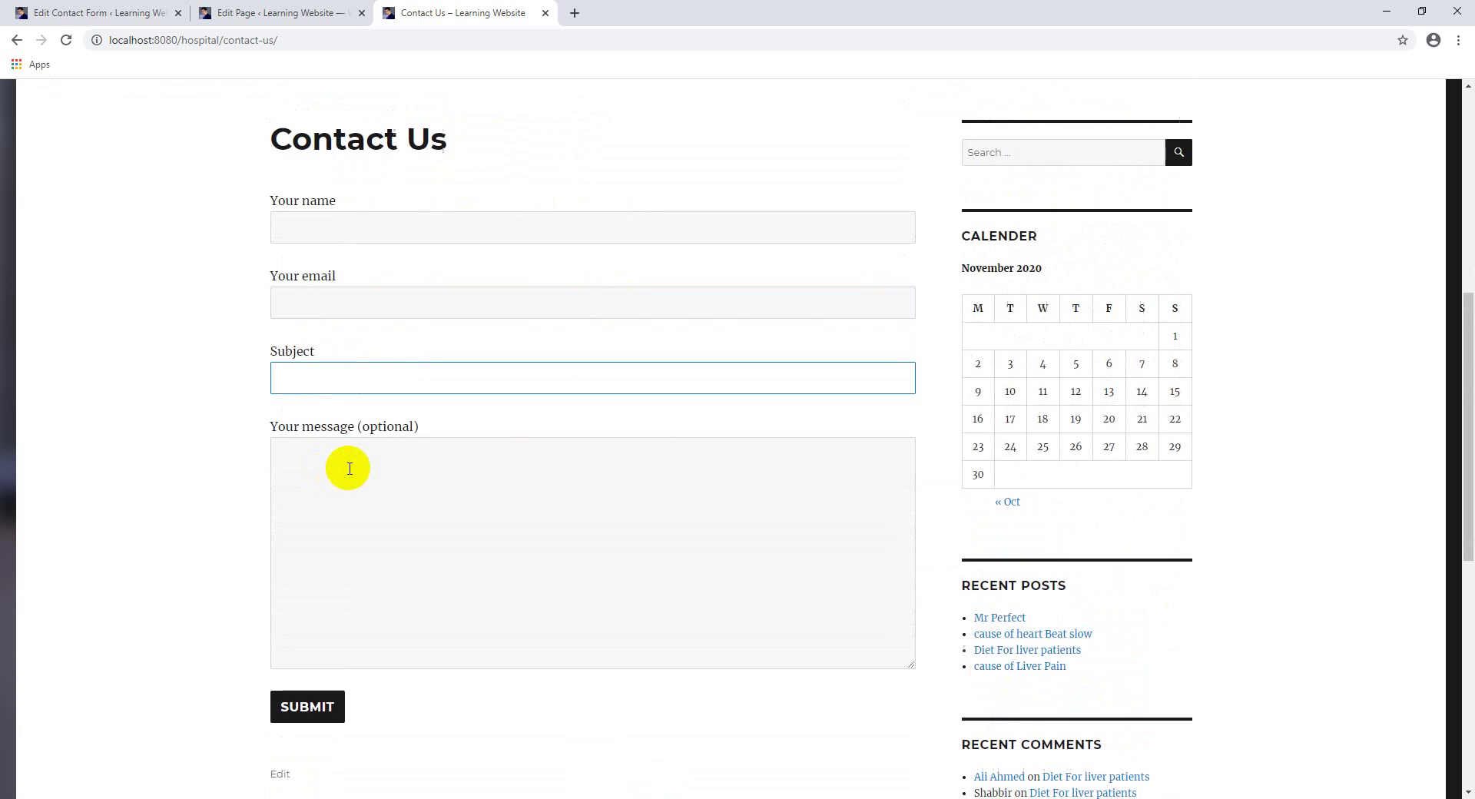
pyautogui.click(349, 468)
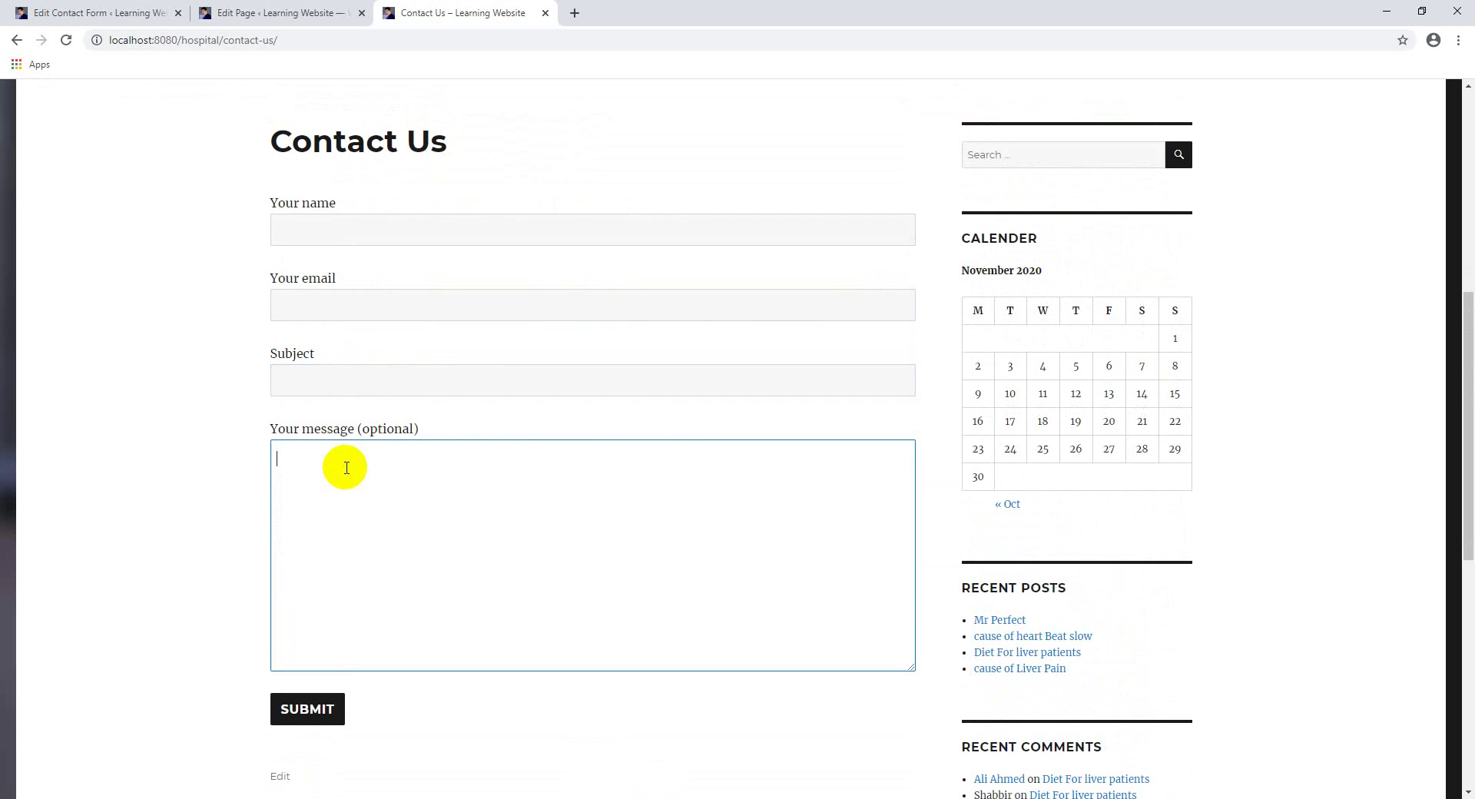
pyautogui.scroll(7, 643, 461)
pyautogui.scroll(-5, 549, 499)
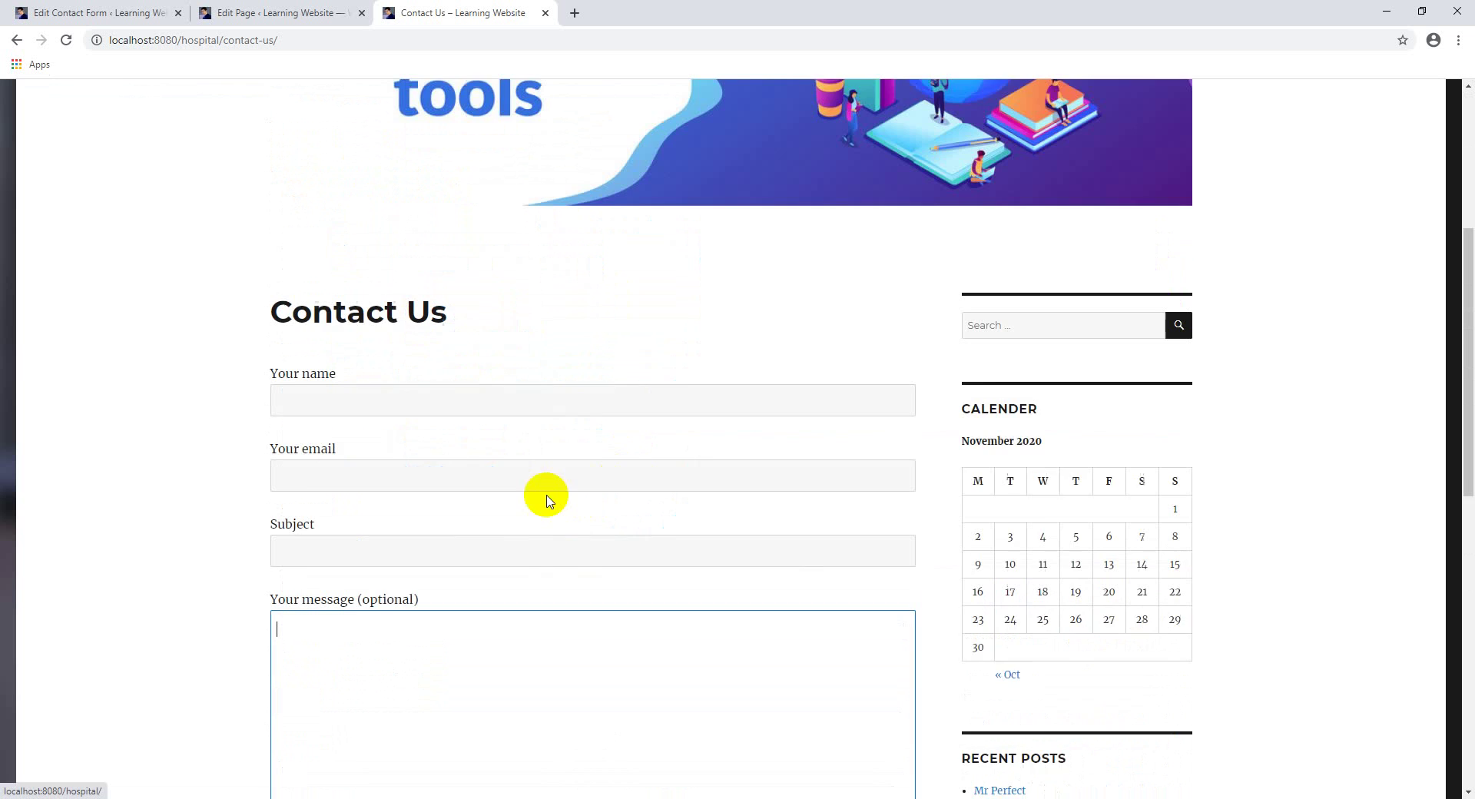
# - Review the Contact Form 7 block in the page editor and the Contact form 1 shortcode in the contact forms list
pyautogui.click(253, 13)
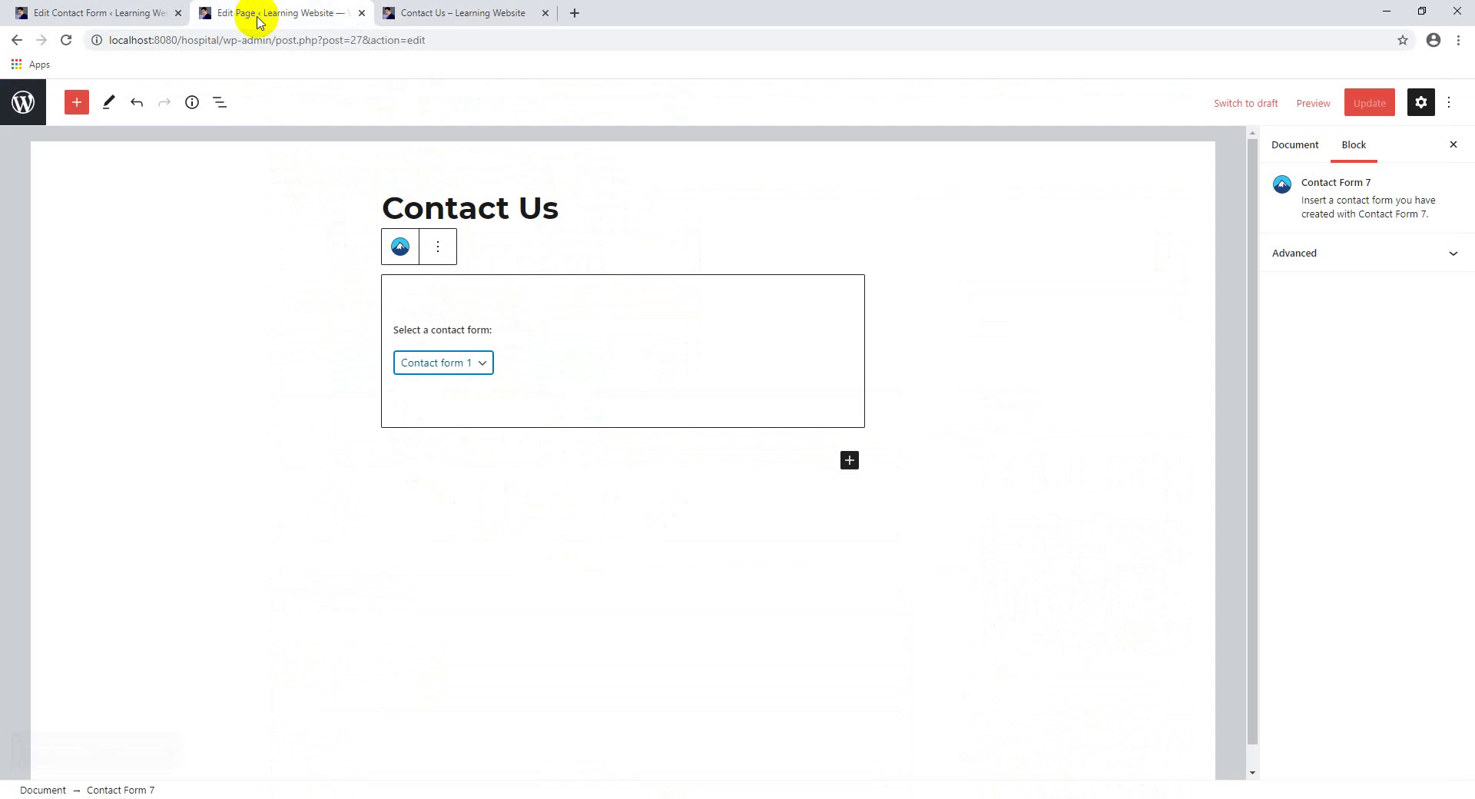
pyautogui.click(111, 6)
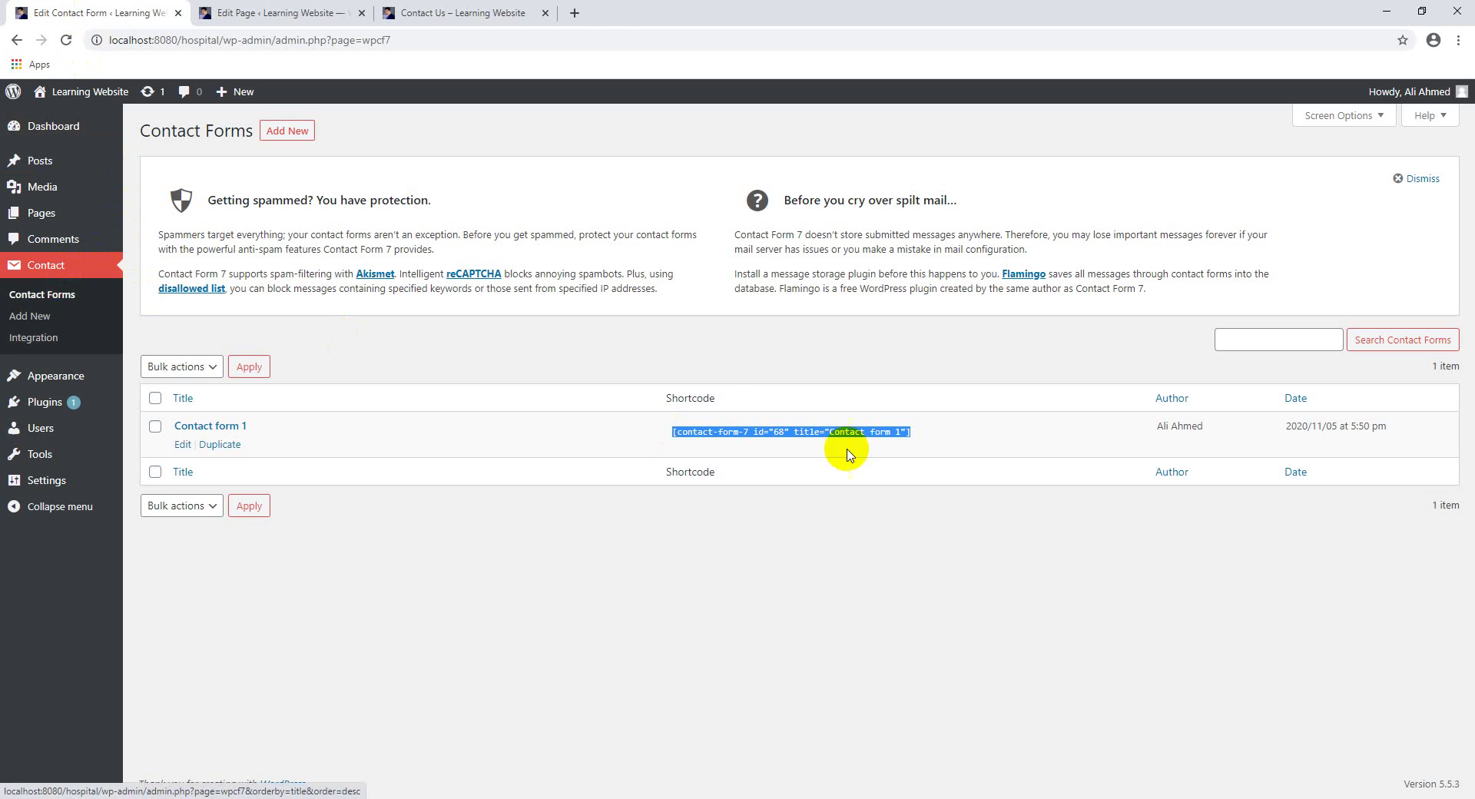
pyautogui.click(316, 12)
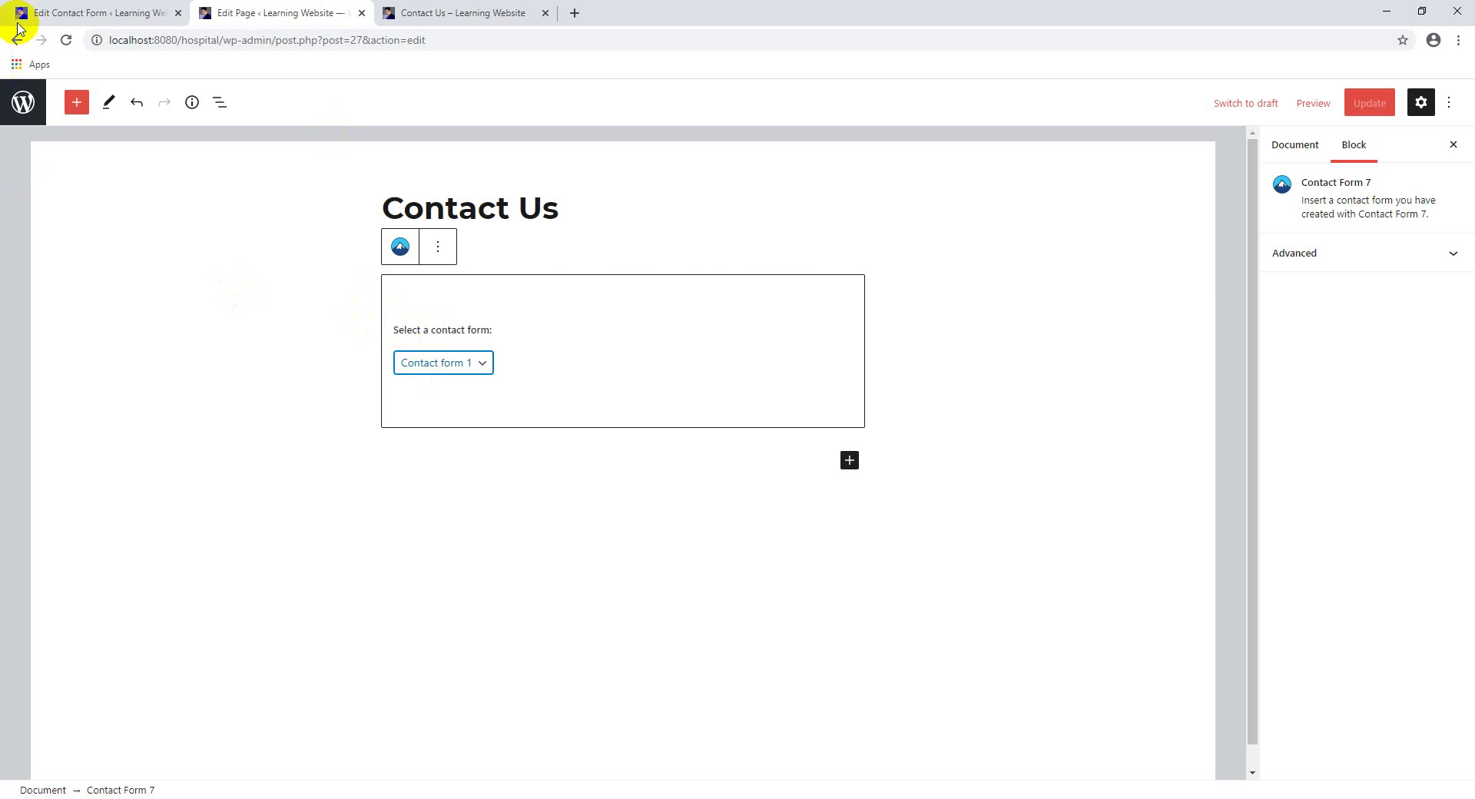
pyautogui.click(59, 6)
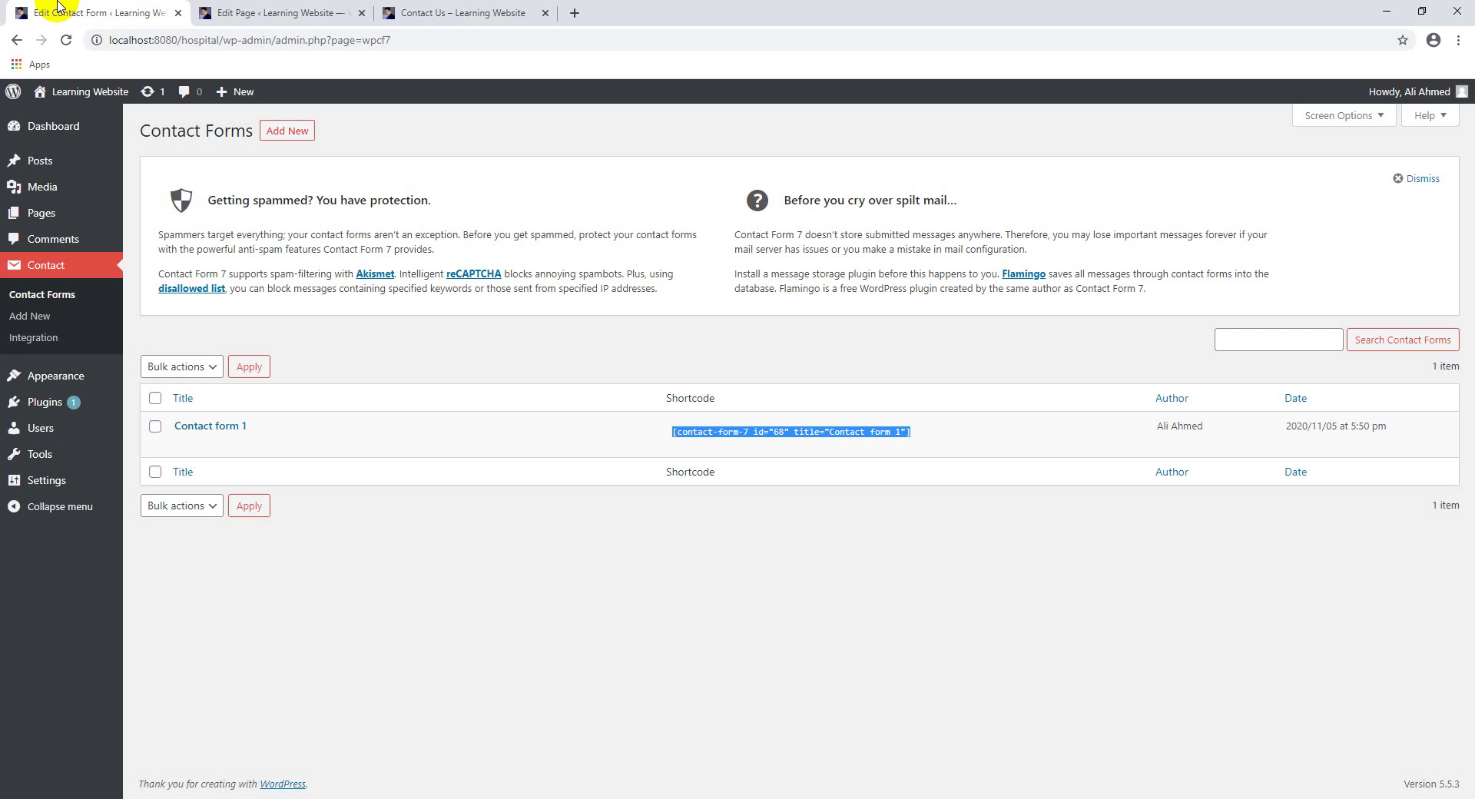
# - On the live Contact Us page, enter a name, an email, the subject "suggestion" and the message "make theme better in look", and submit the form repeatedly
pyautogui.click(423, 13)
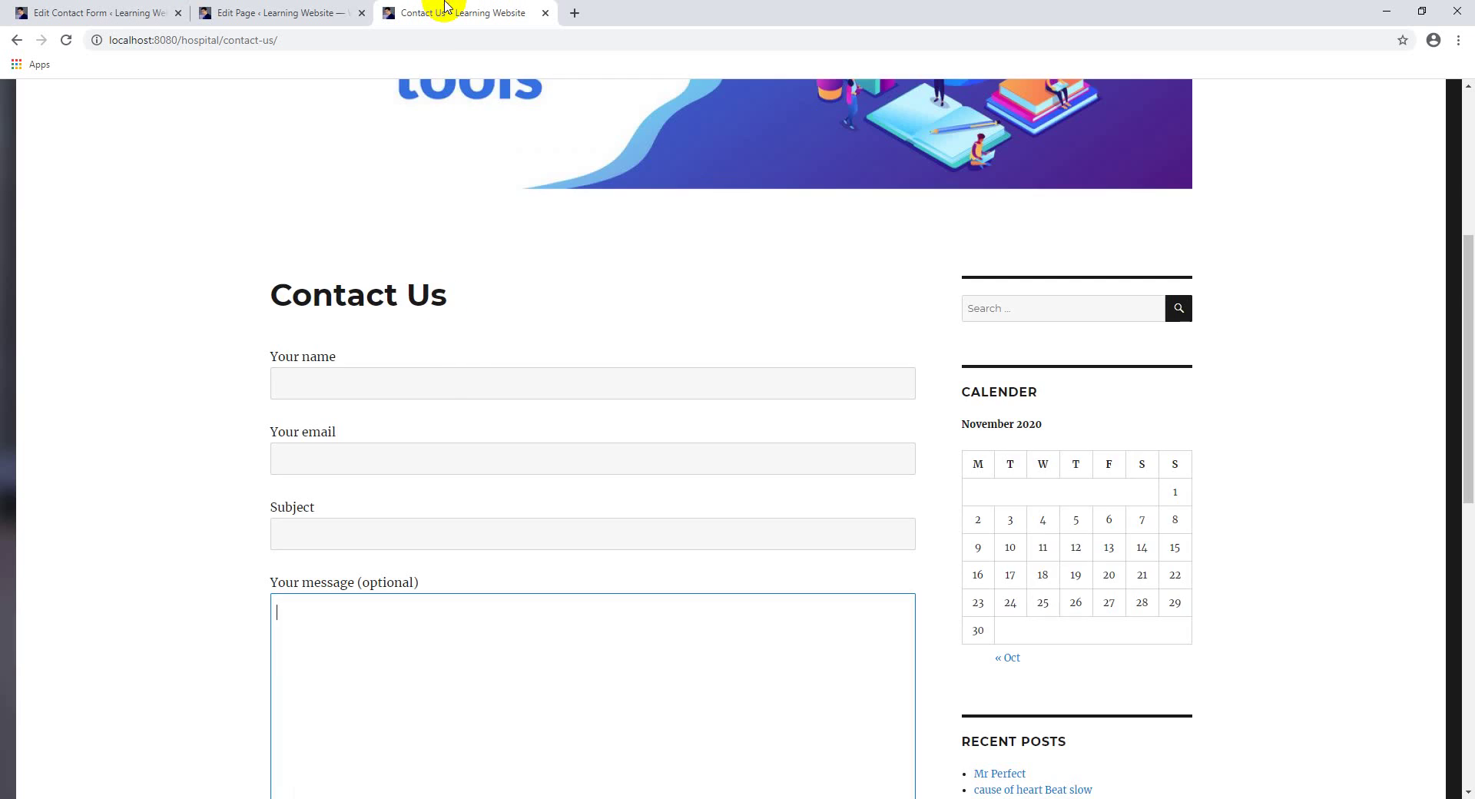
pyautogui.scroll(-2, 428, 378)
pyautogui.scroll(2, 407, 350)
pyautogui.scroll(2, 346, 430)
pyautogui.scroll(-5, 308, 307)
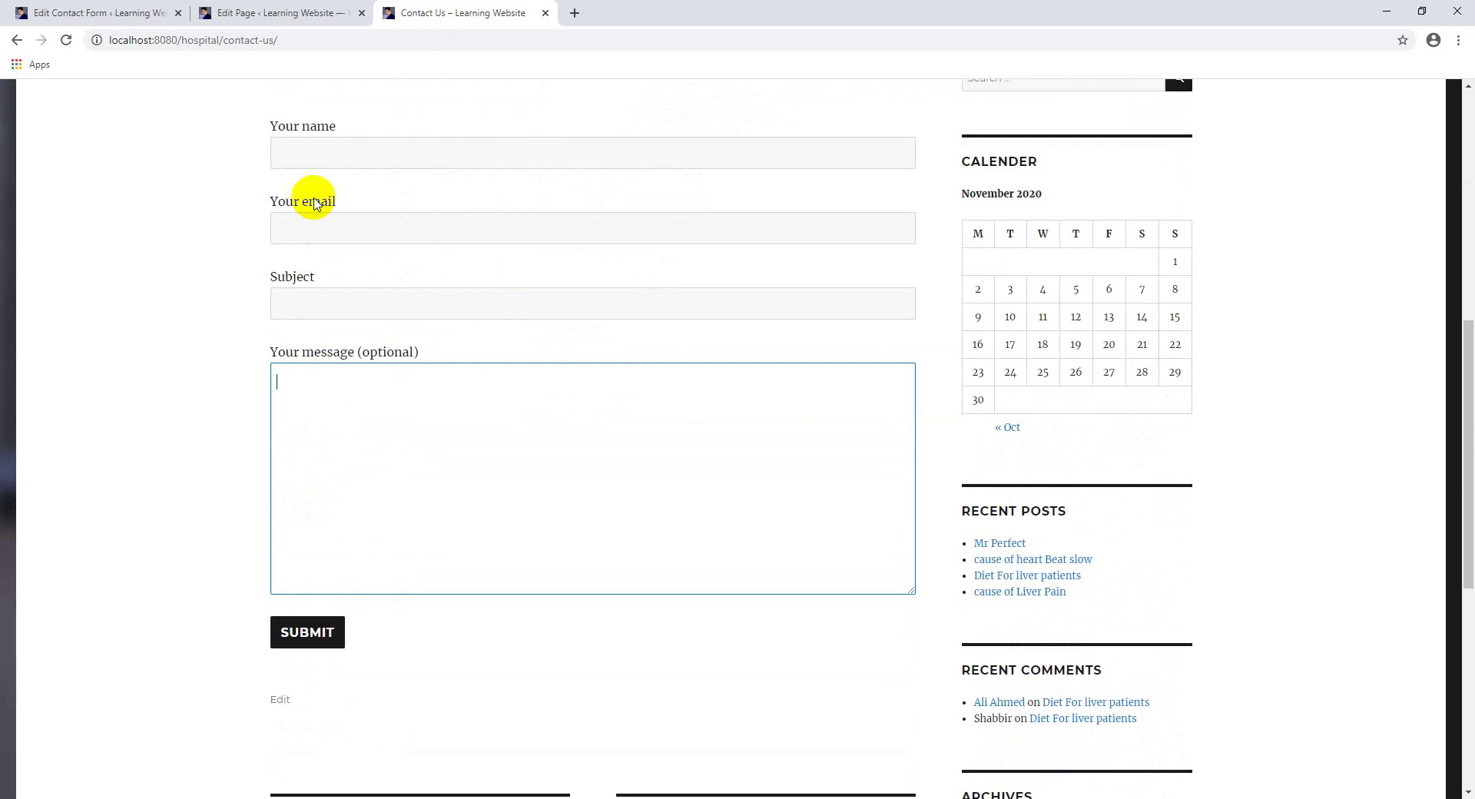
pyautogui.click(329, 149)
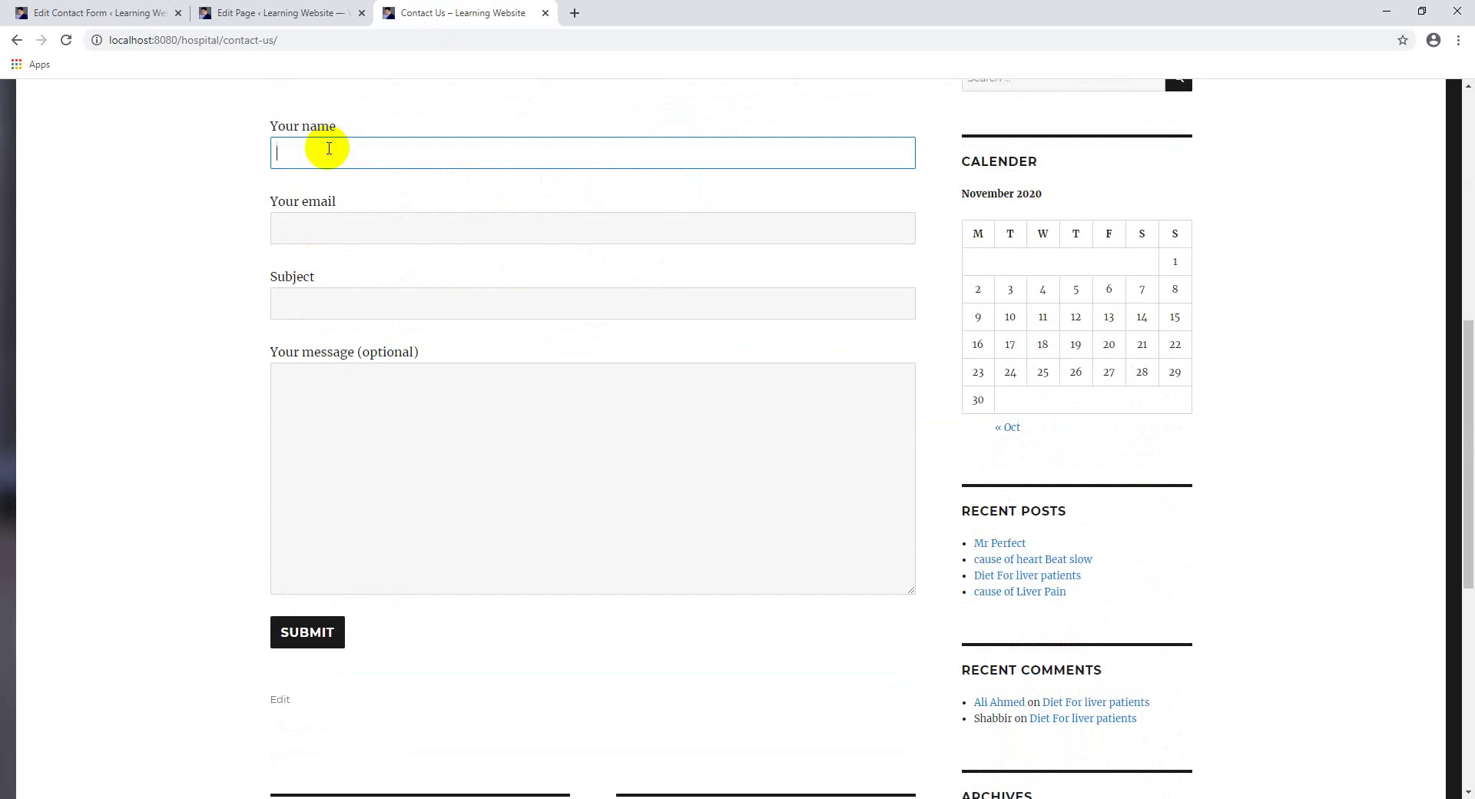
pyautogui.click(370, 221)
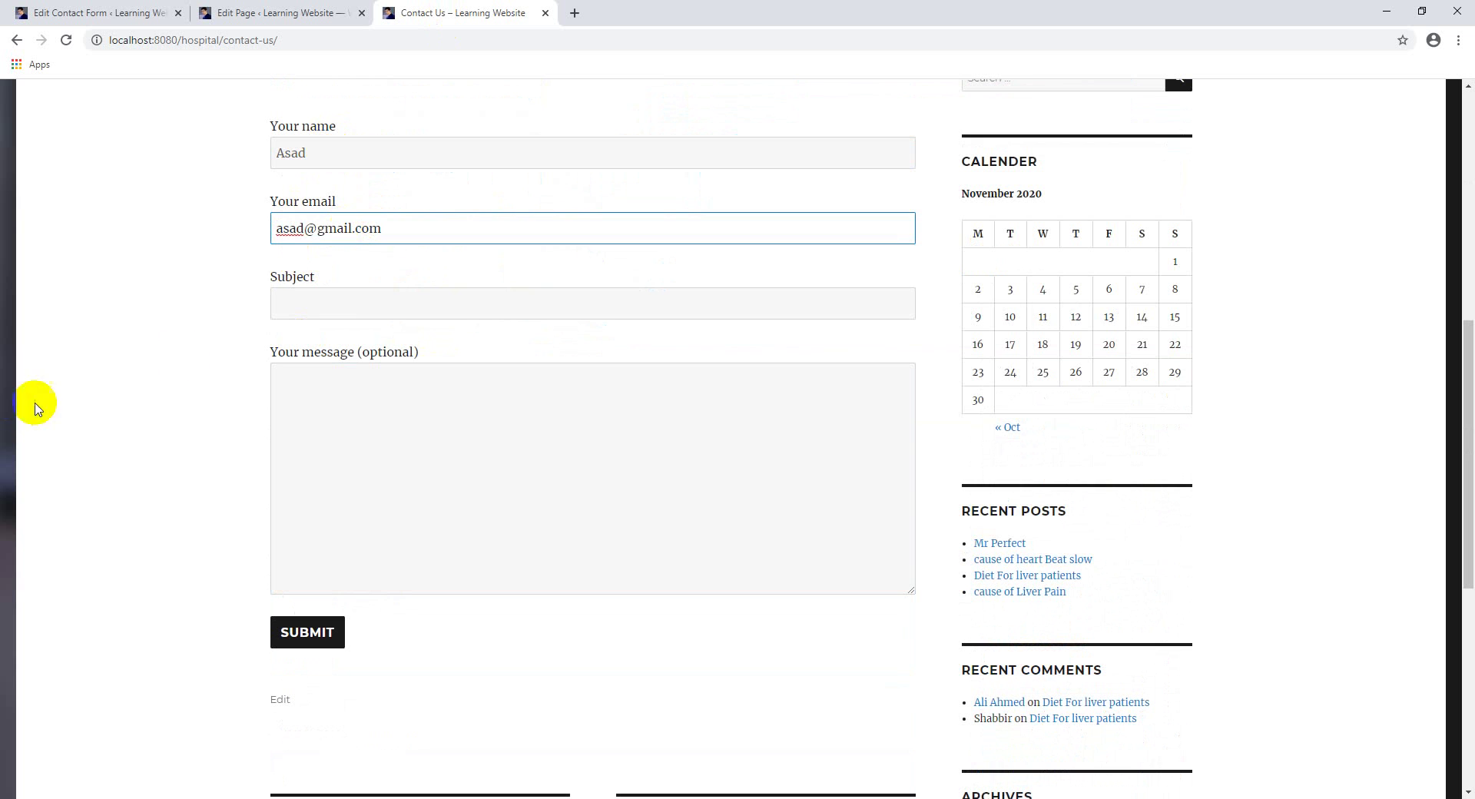
pyautogui.click(354, 317)
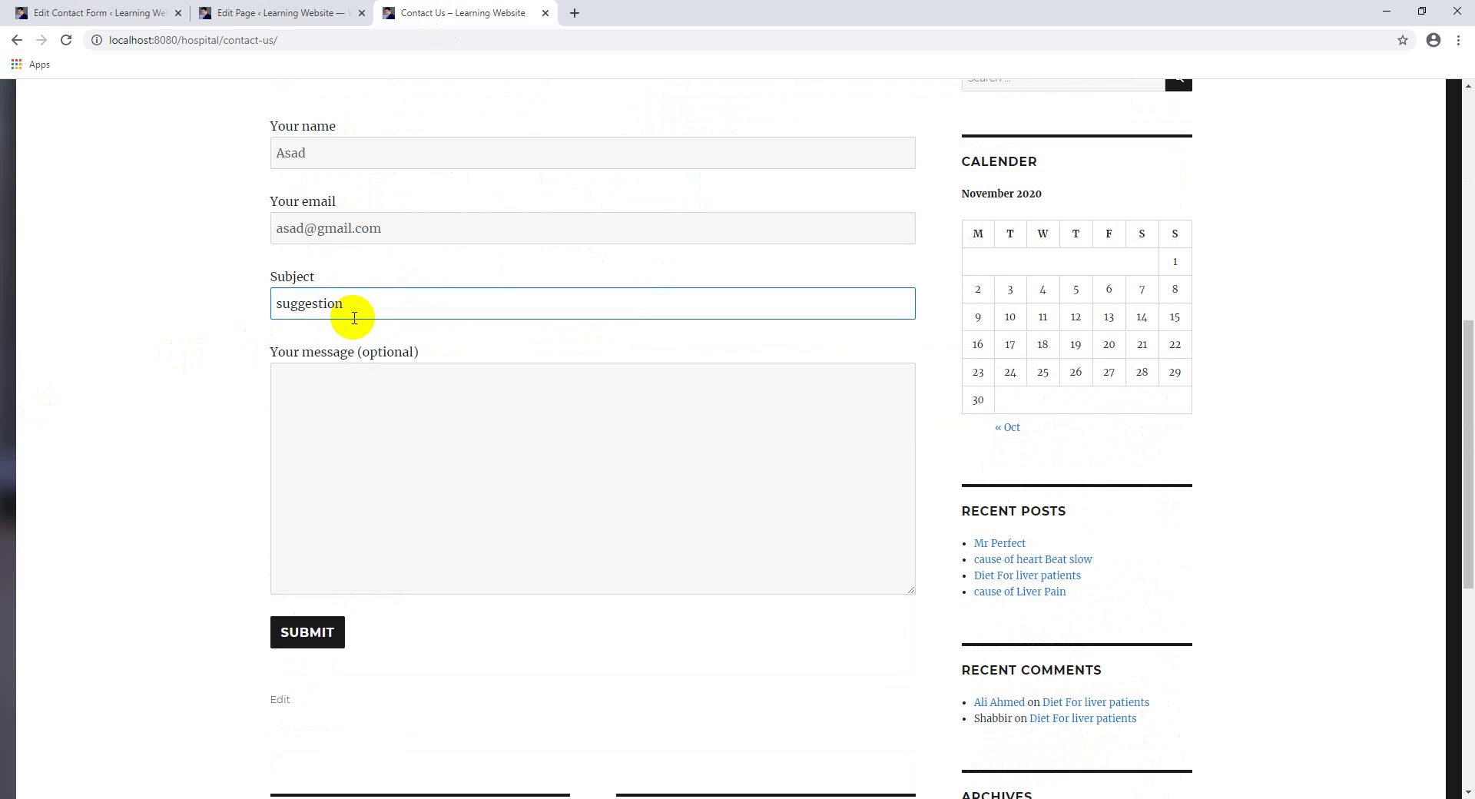
pyautogui.click(386, 428)
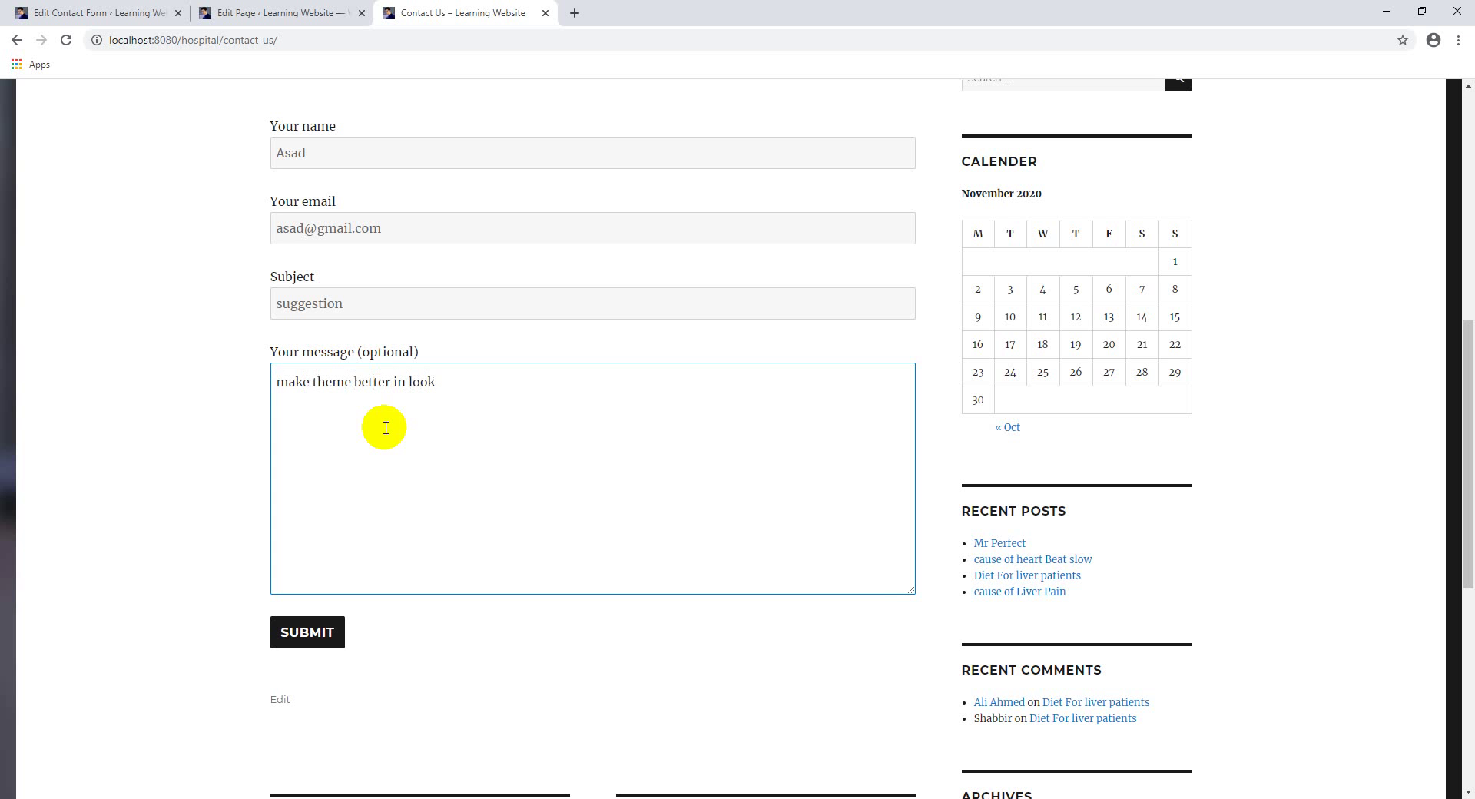
pyautogui.click(319, 633)
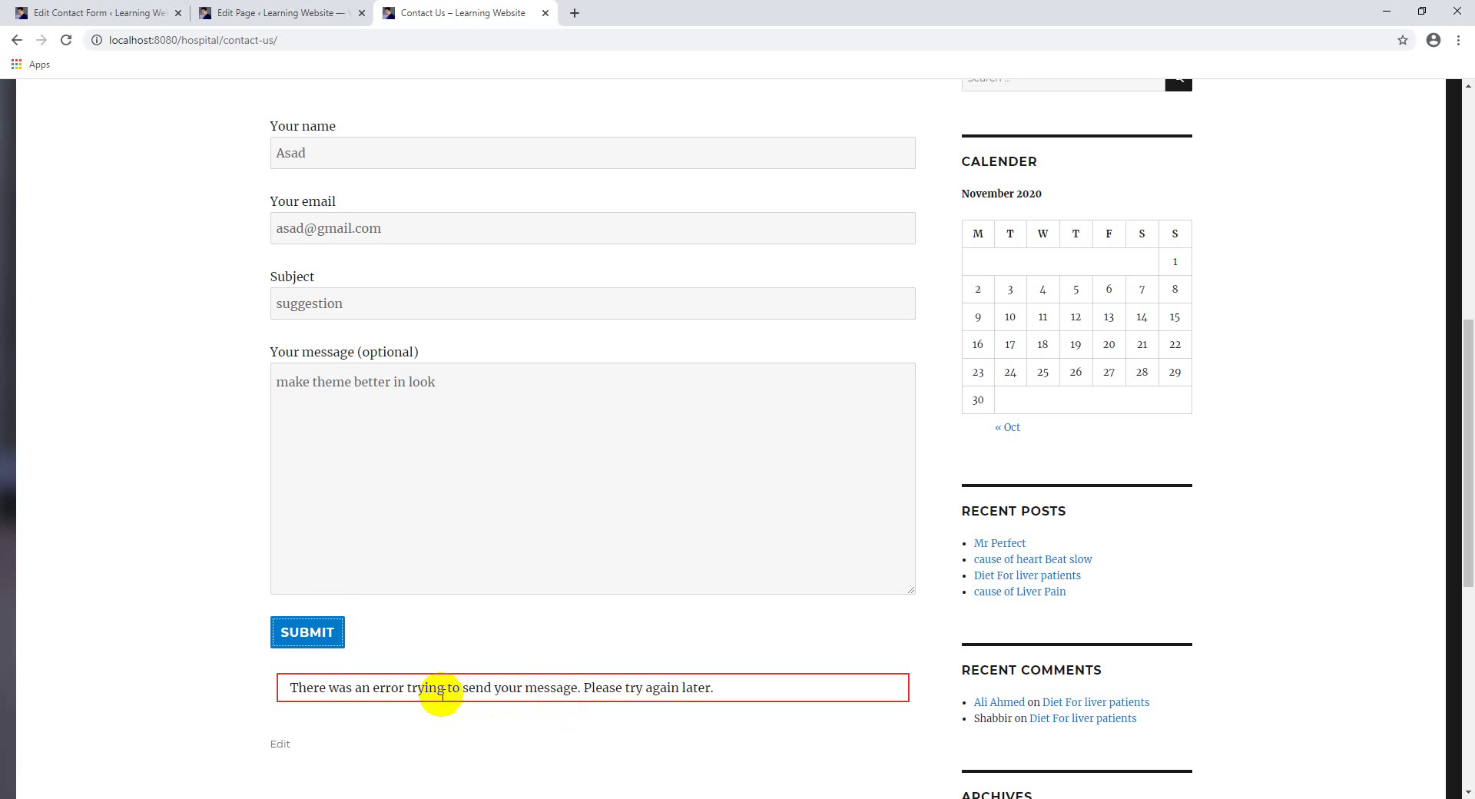
pyautogui.scroll(-1, 434, 695)
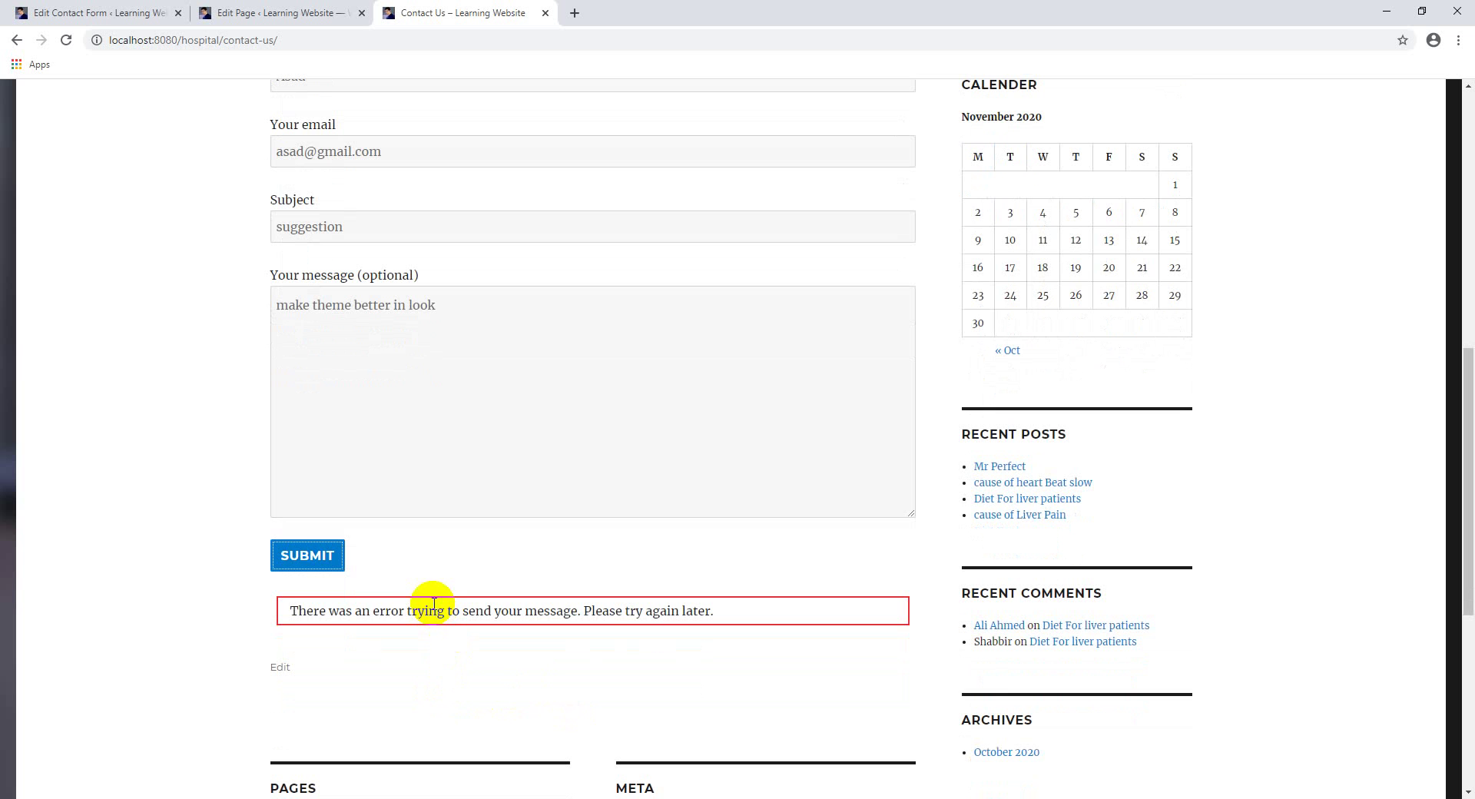
pyautogui.click(292, 562)
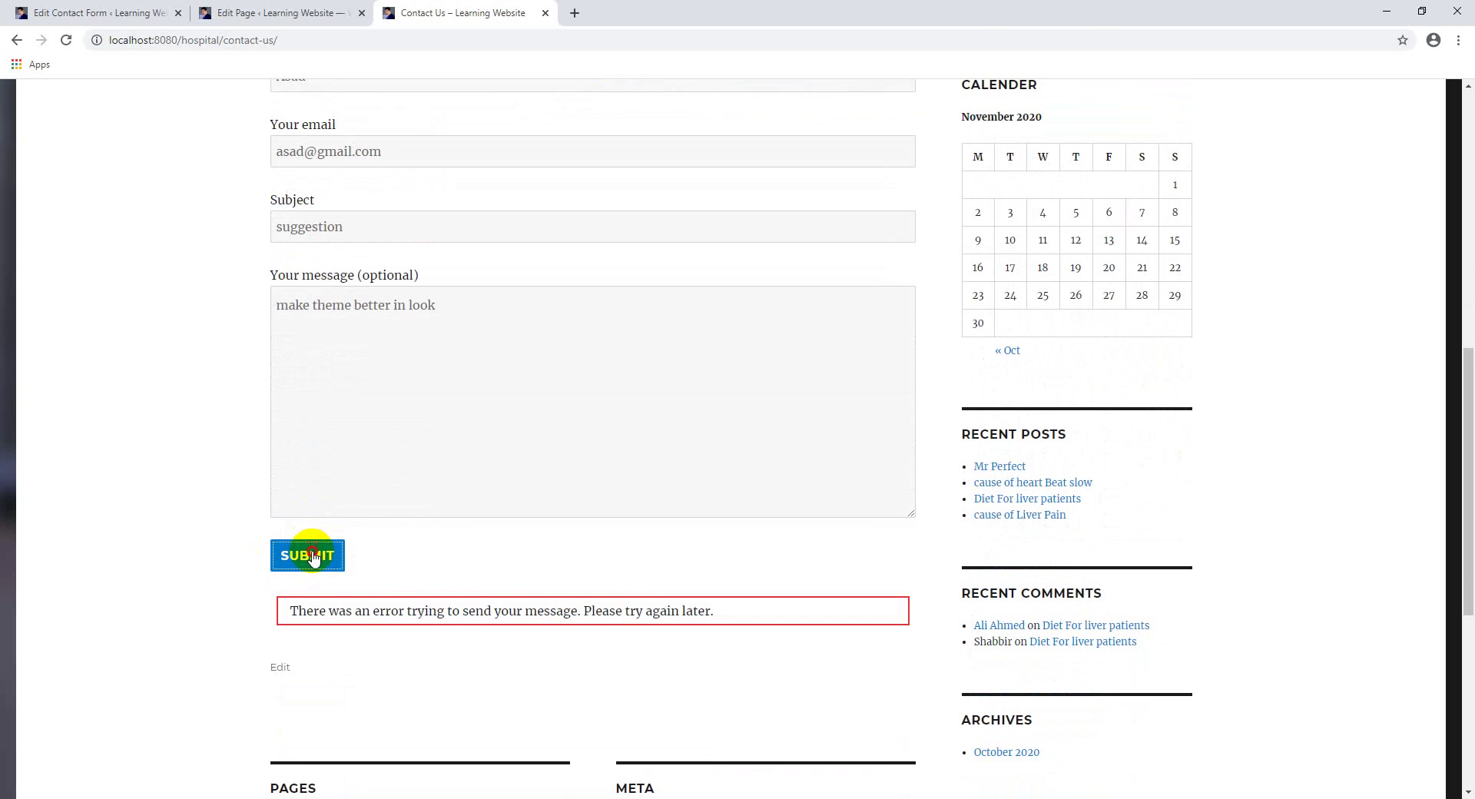
pyautogui.click(313, 557)
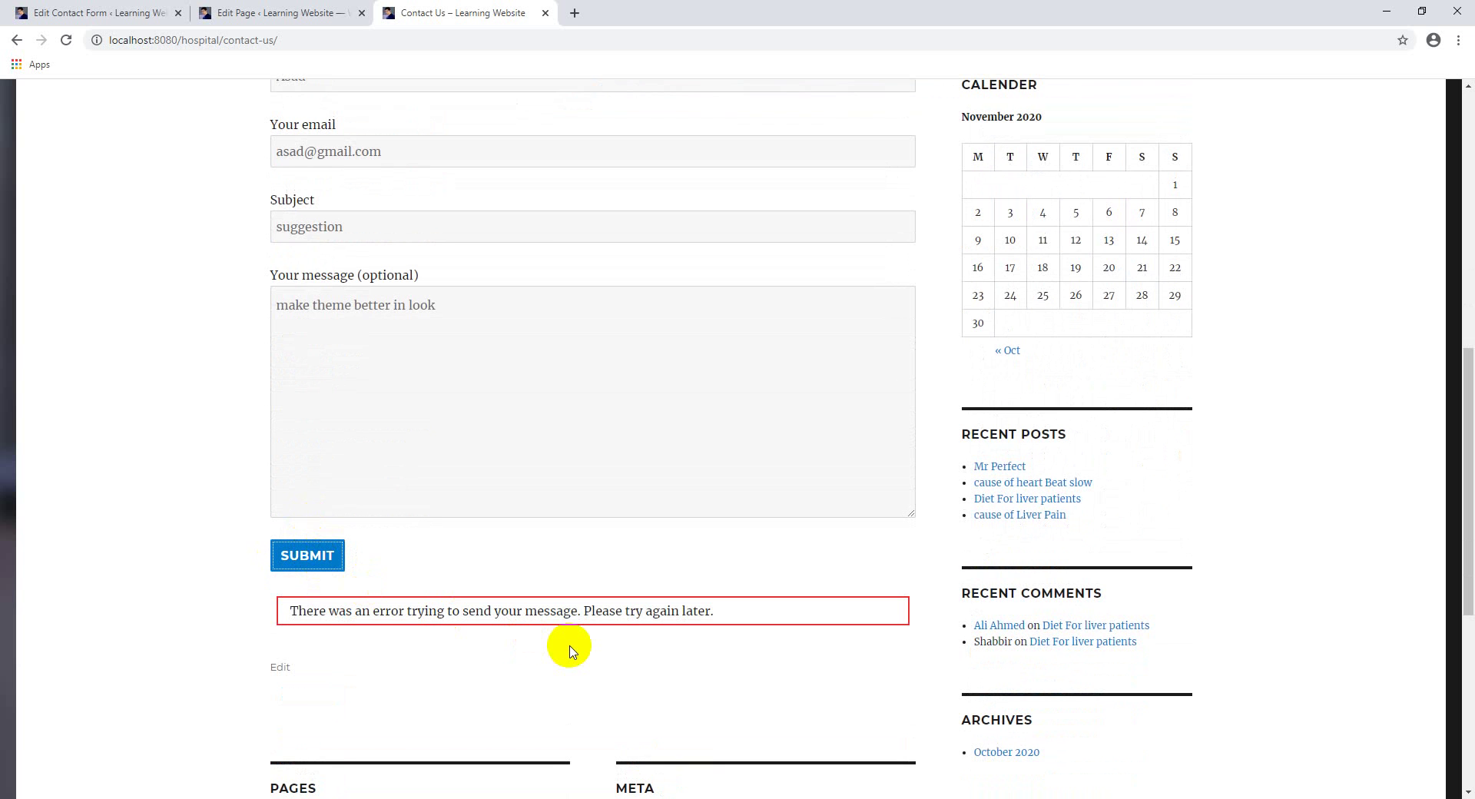
# - Return to the contact forms list, reopen the live site in a new browser tab and look over the form on its Contact Us page
pyautogui.click(242, 13)
pyautogui.click(87, 7)
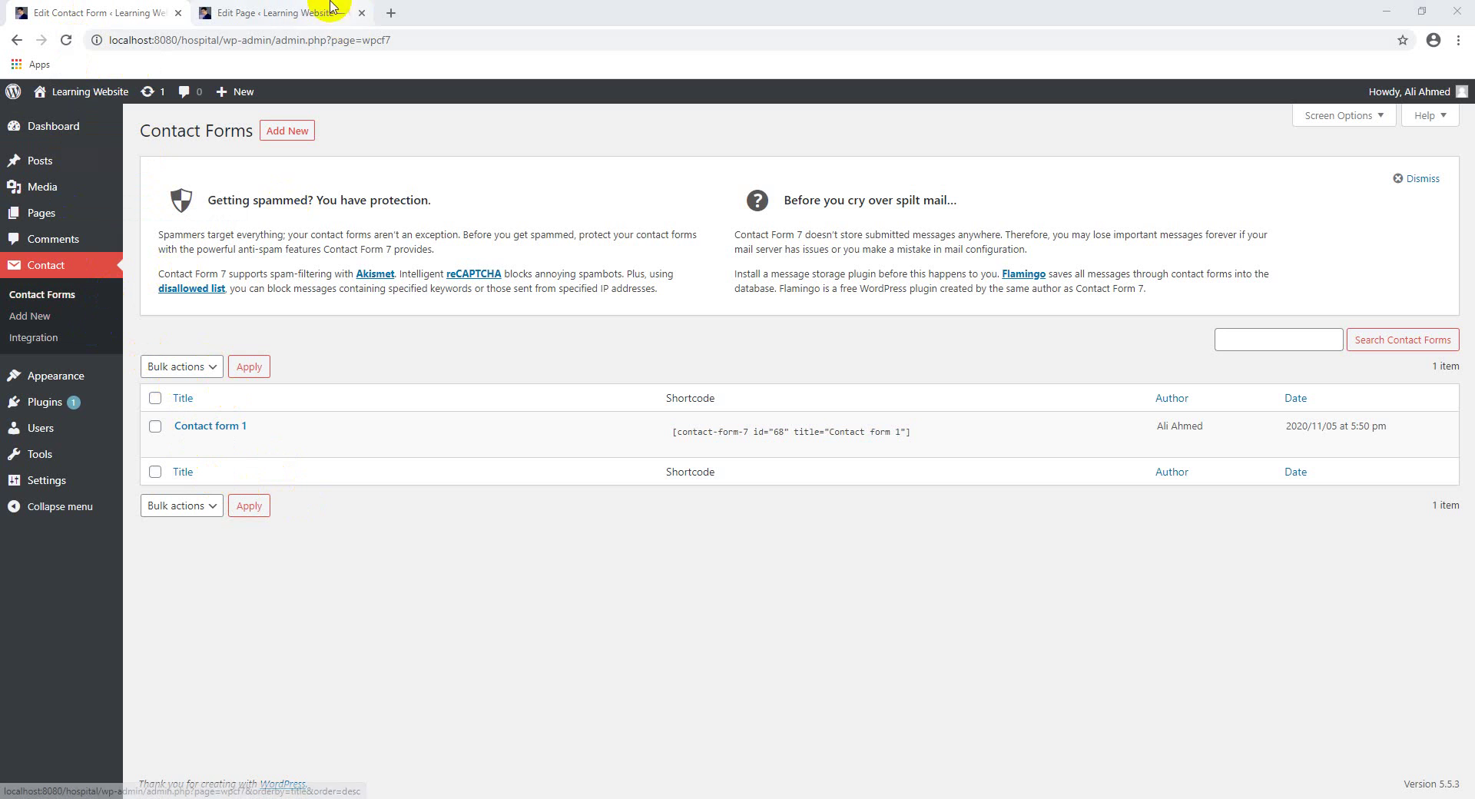
pyautogui.middleClick(85, 120)
pyautogui.click(408, 12)
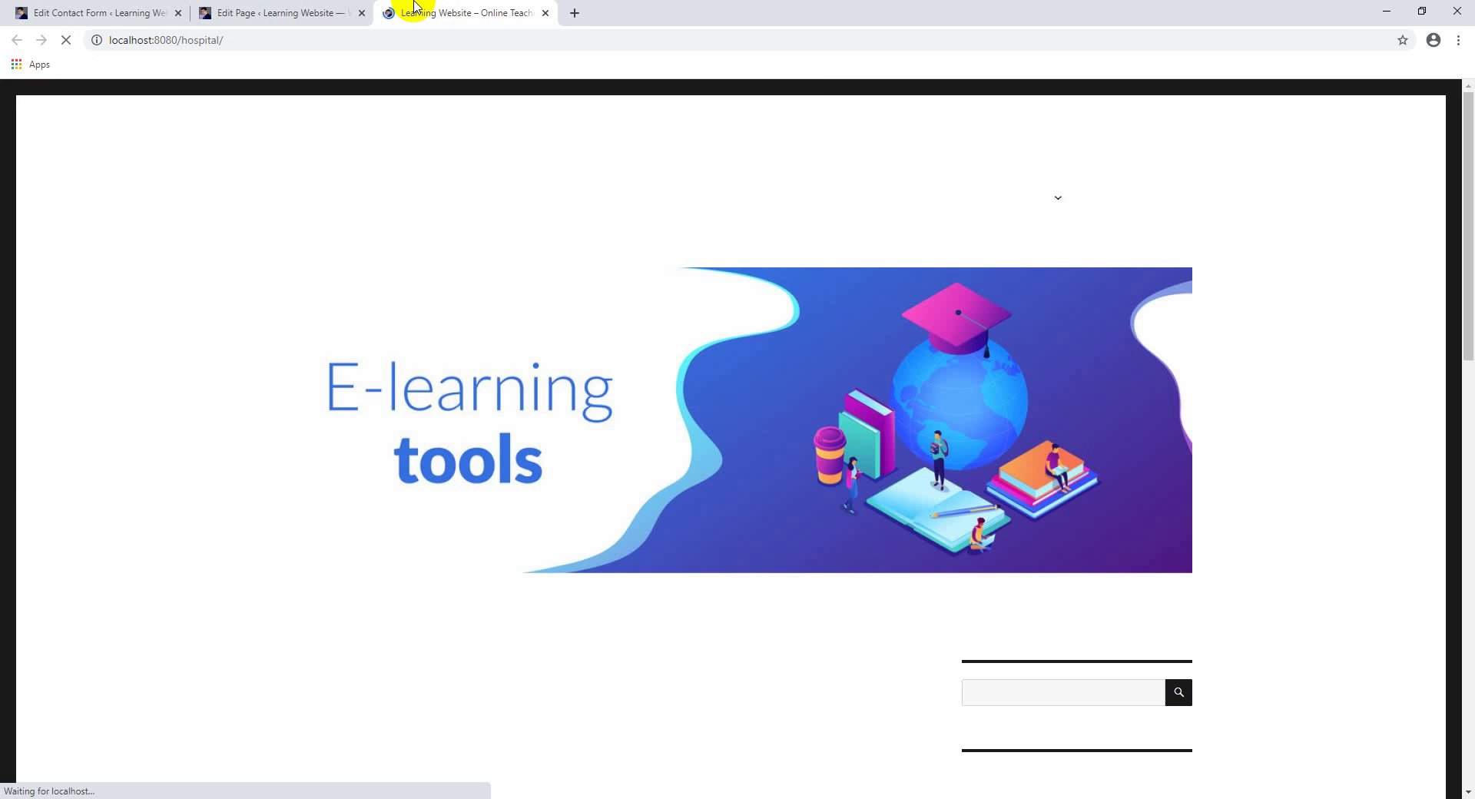
pyautogui.click(915, 197)
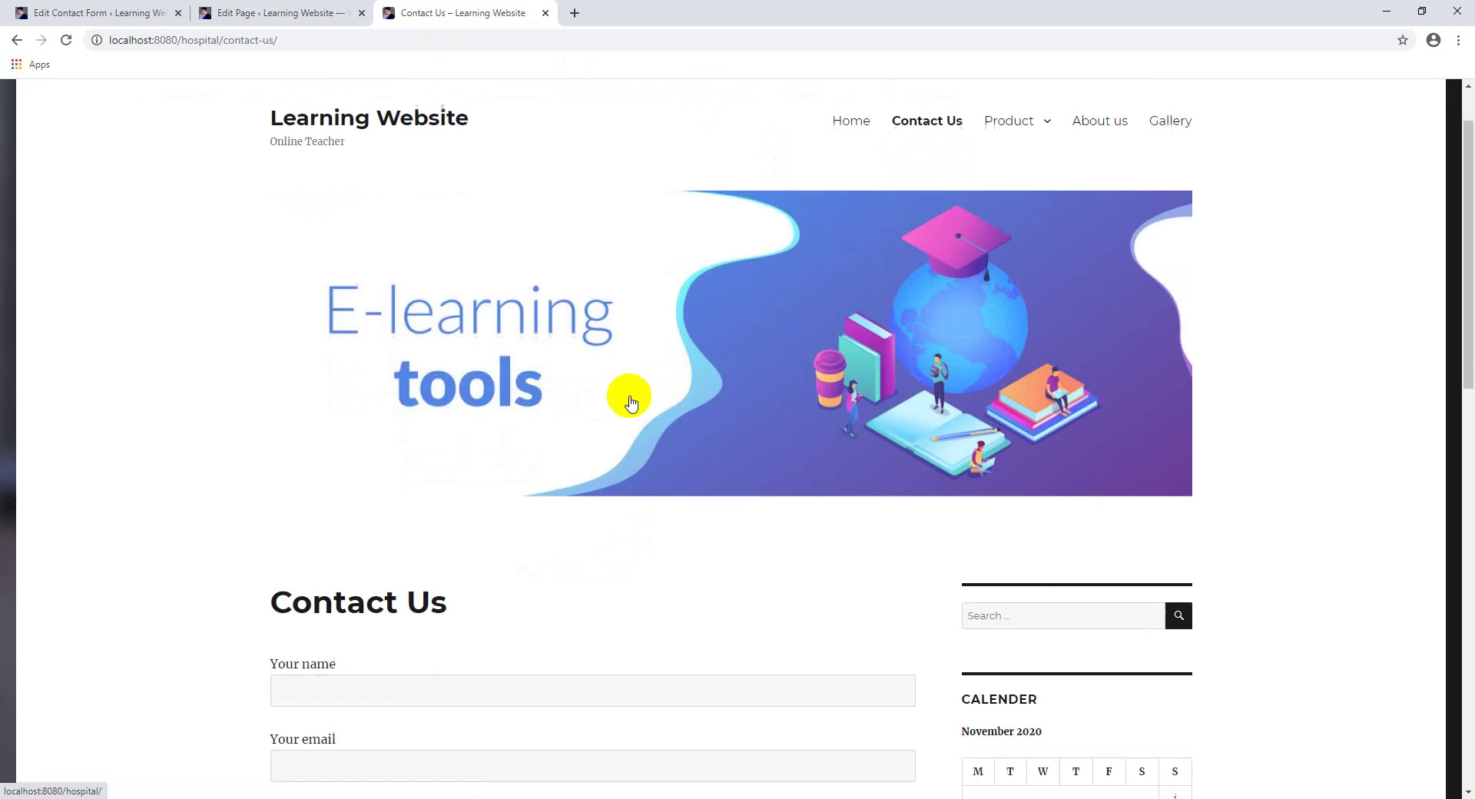
pyautogui.scroll(-7, 626, 395)
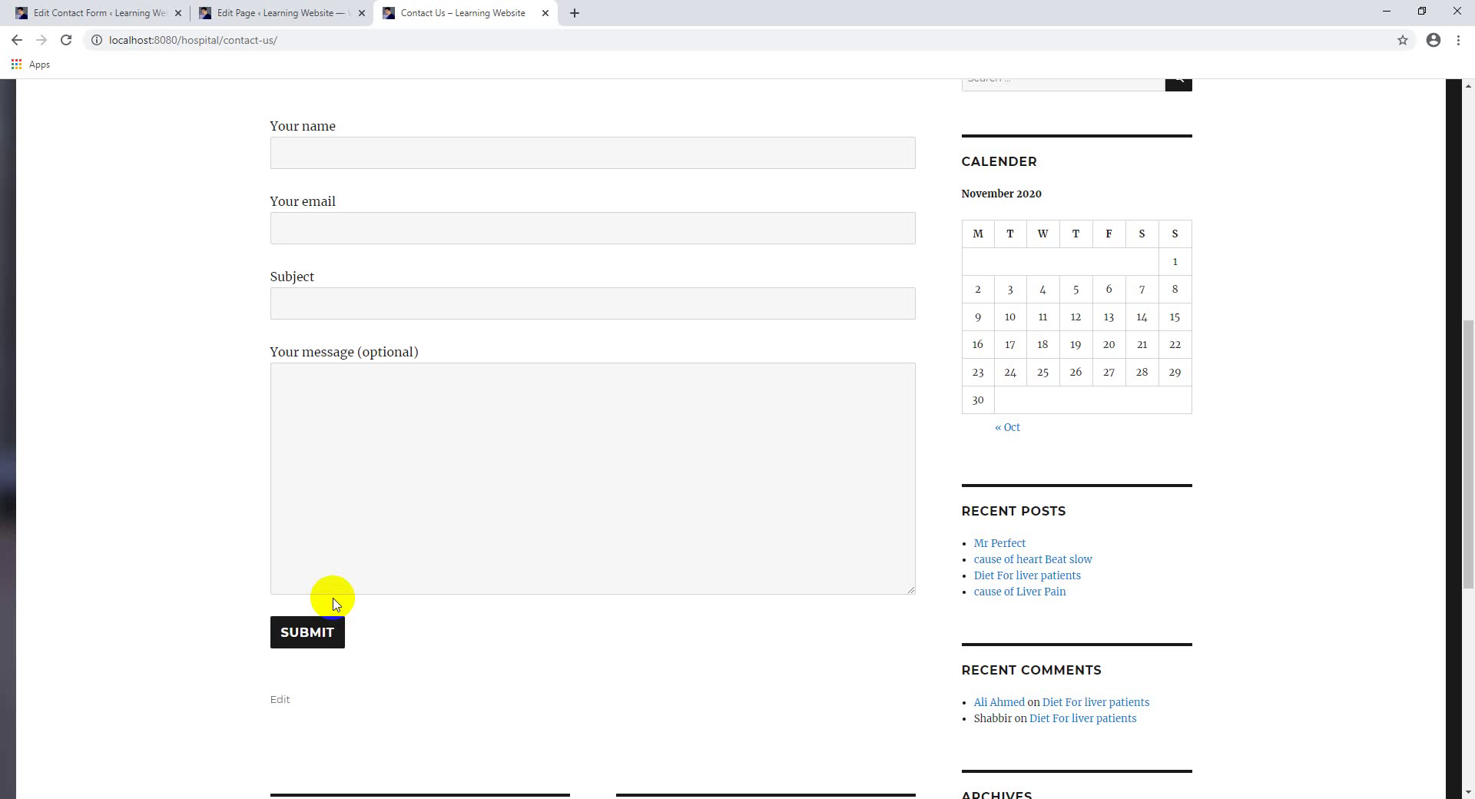
pyautogui.scroll(-2, 411, 643)
pyautogui.scroll(10, 389, 537)
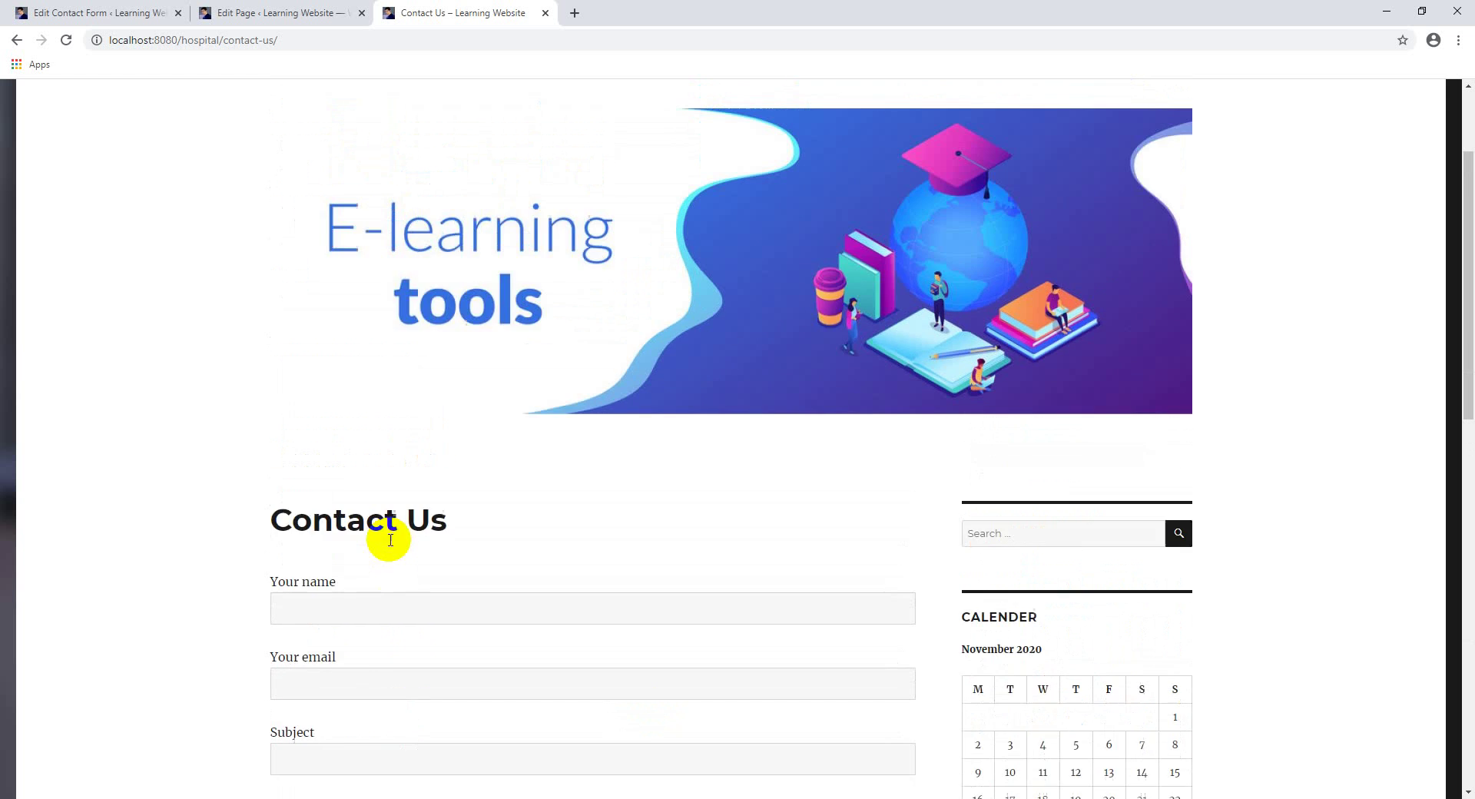
# - Return to the contact forms list and select the Contact form 1 shortcode
pyautogui.click(59, 13)
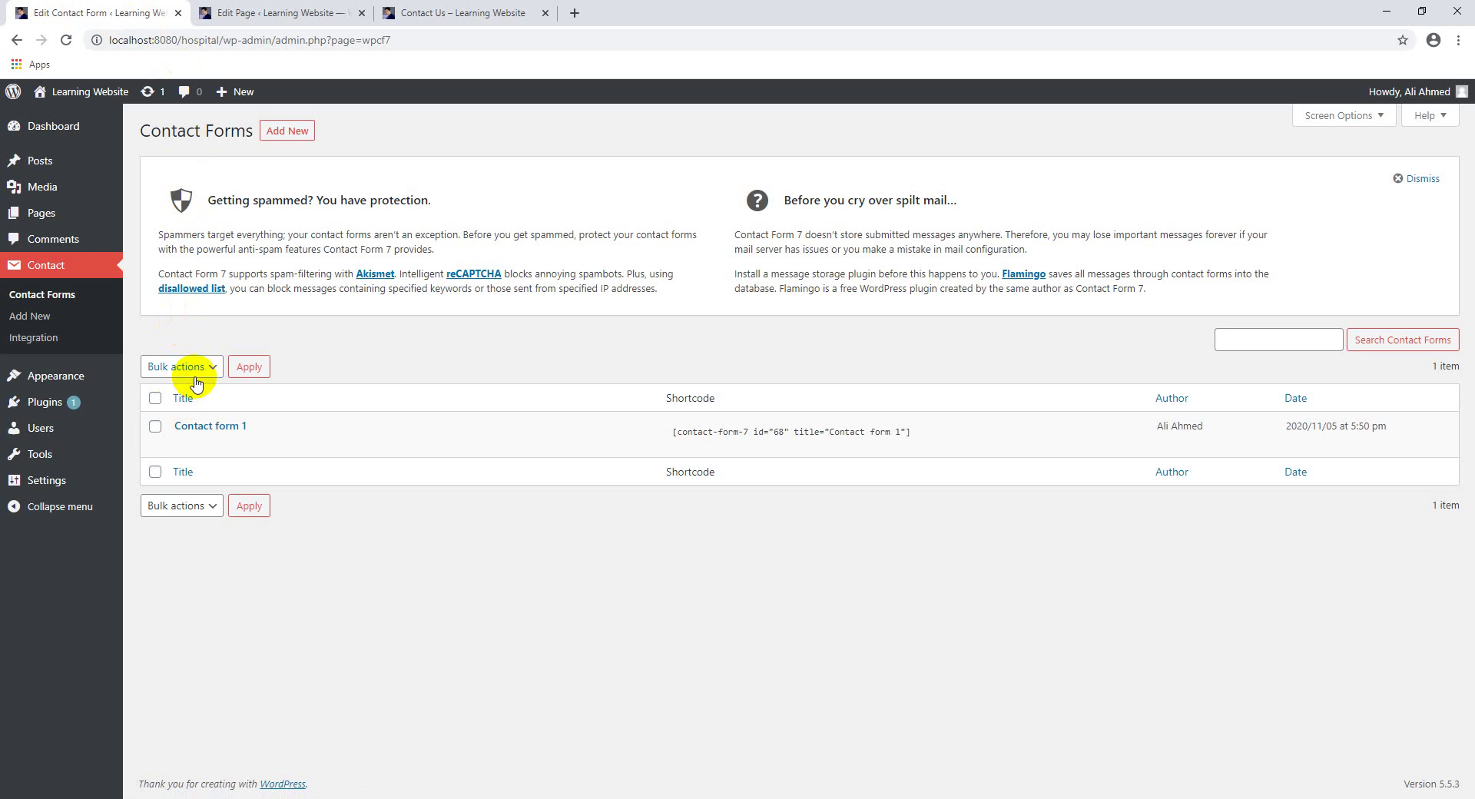
pyautogui.click(67, 415)
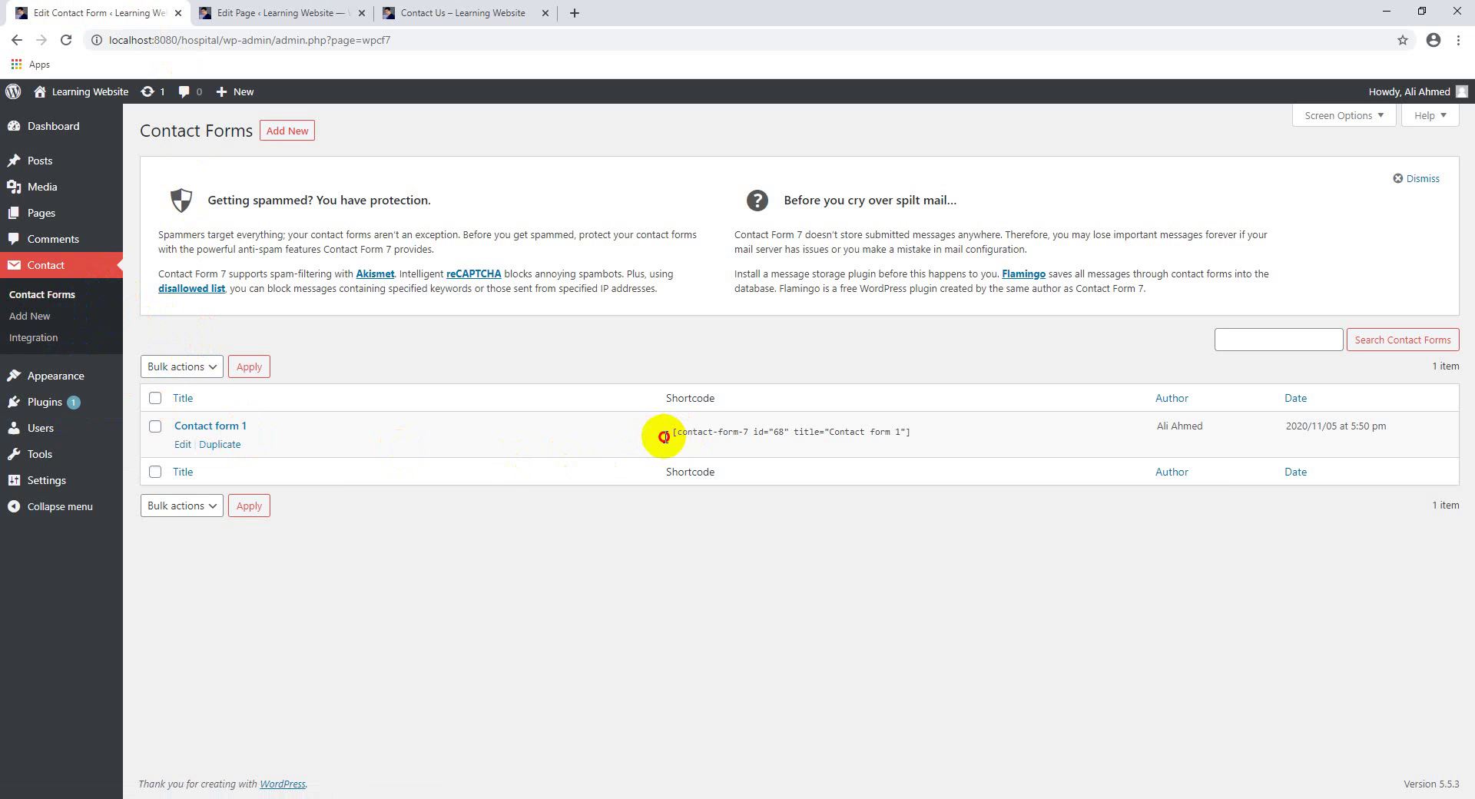
pyautogui.moveTo(664, 435); pyautogui.dragTo(933, 458)
pyautogui.click(939, 432)
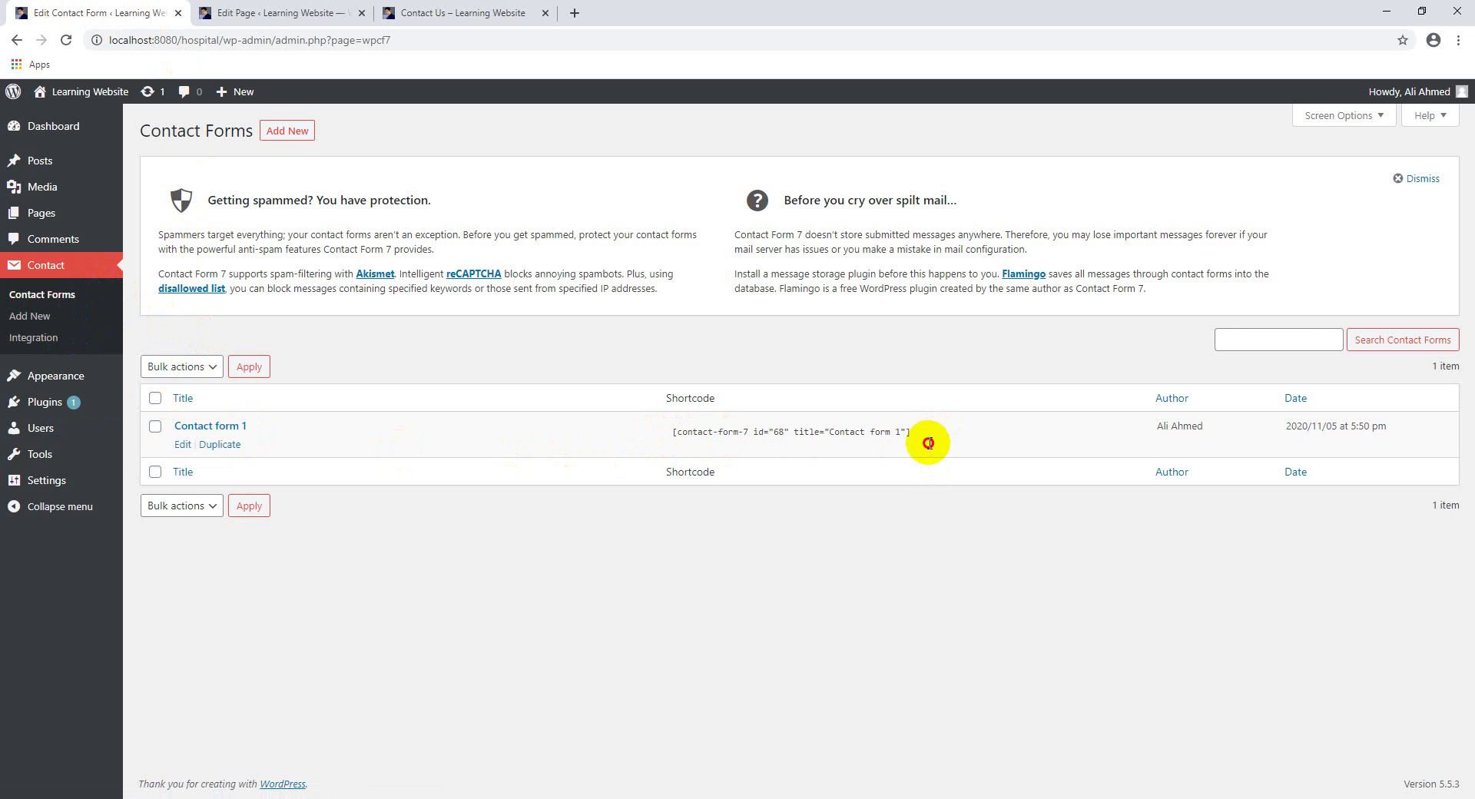
pyautogui.click(913, 435)
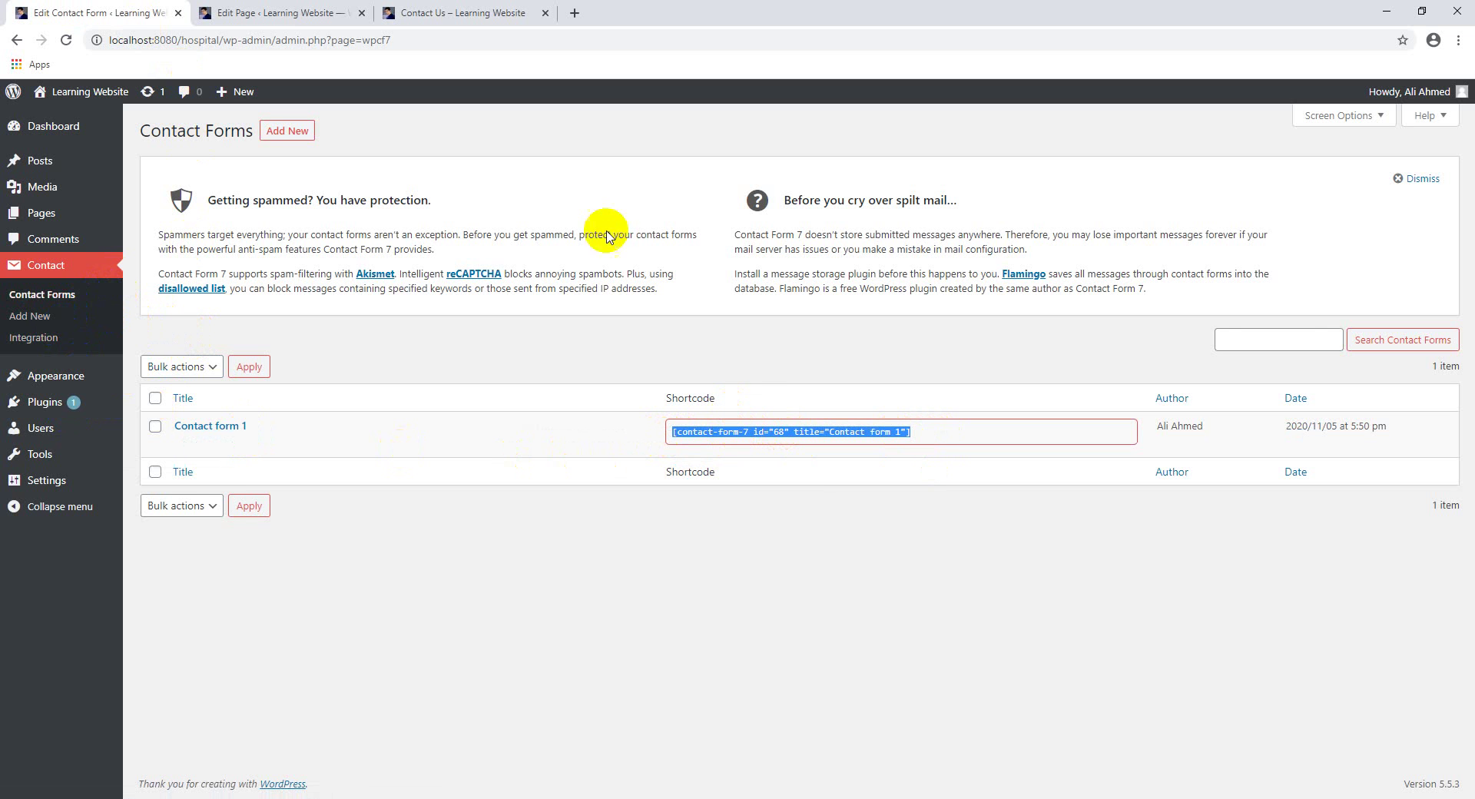
# - Open the Contact Us page from the pages list to view its contact form block, and return to the pages list
pyautogui.moveTo(94, 211)
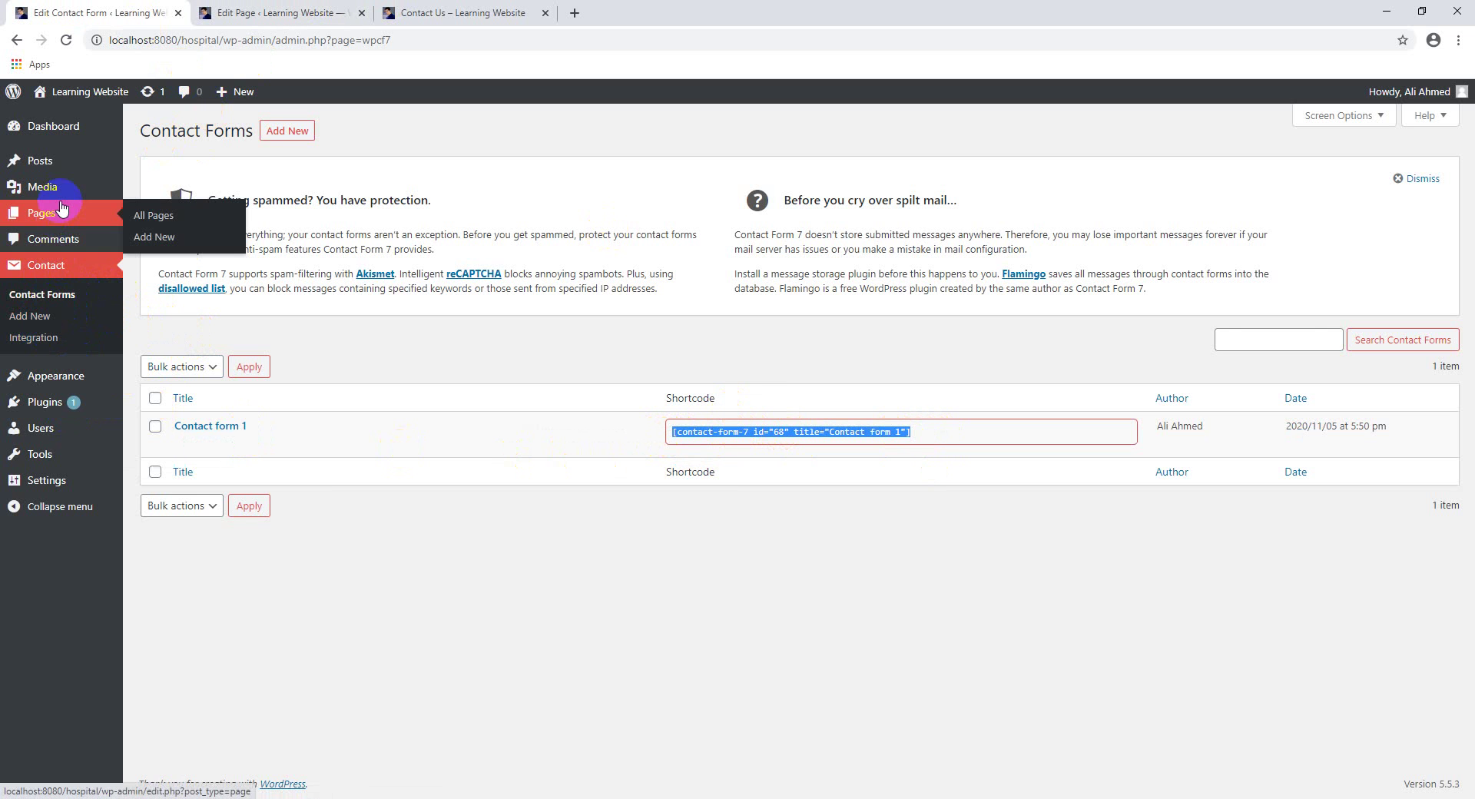
pyautogui.click(153, 212)
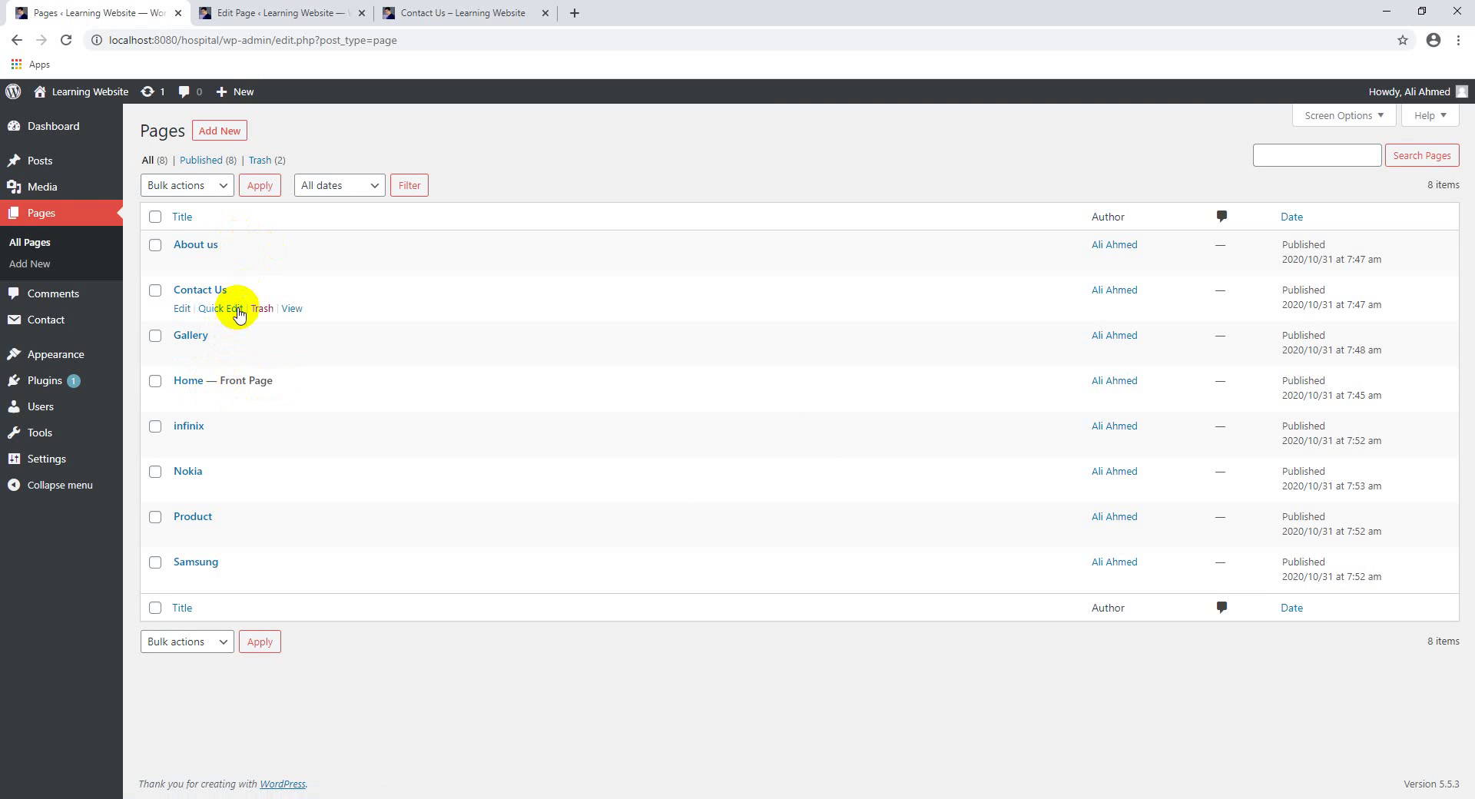
pyautogui.click(182, 309)
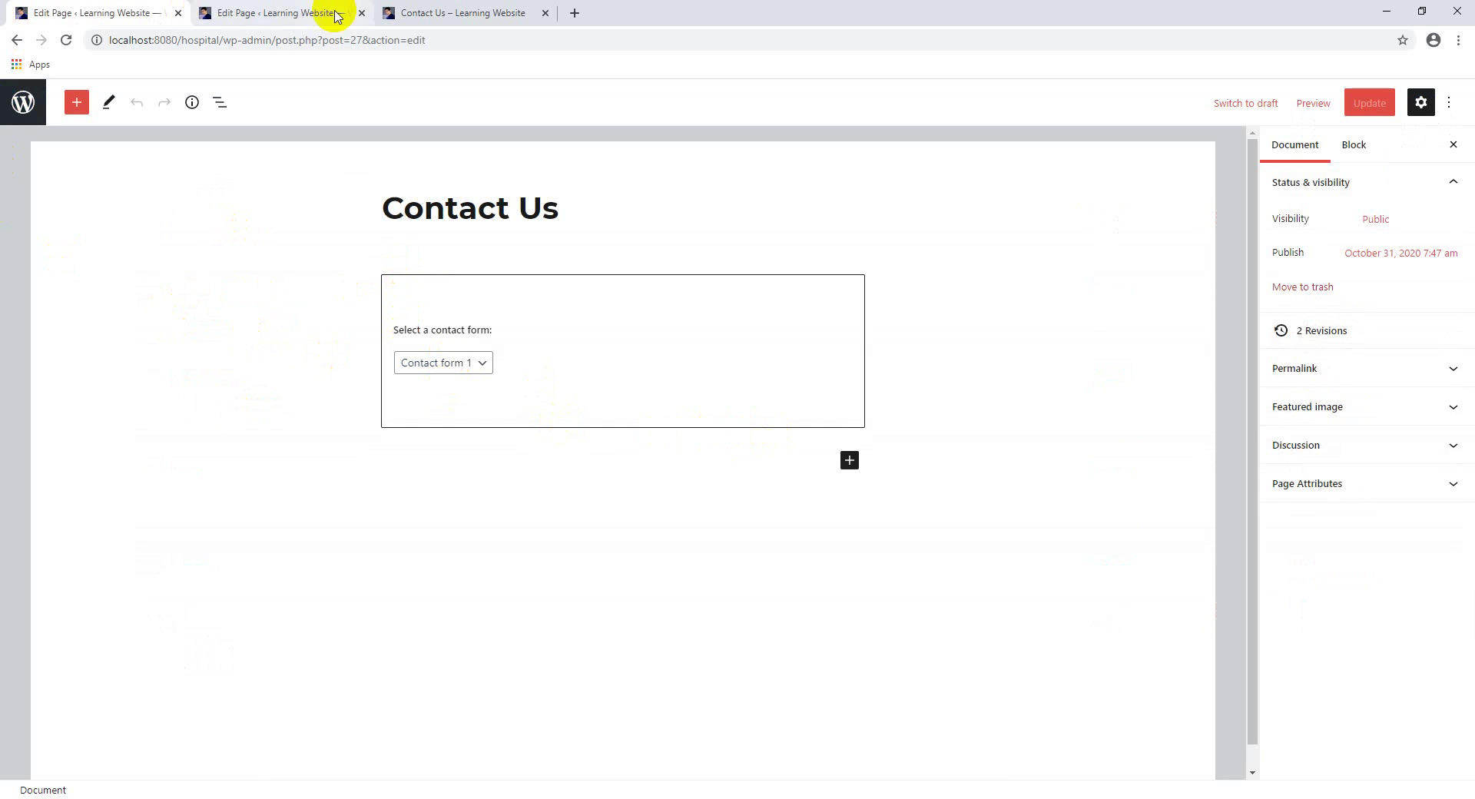
pyautogui.click(3, 113)
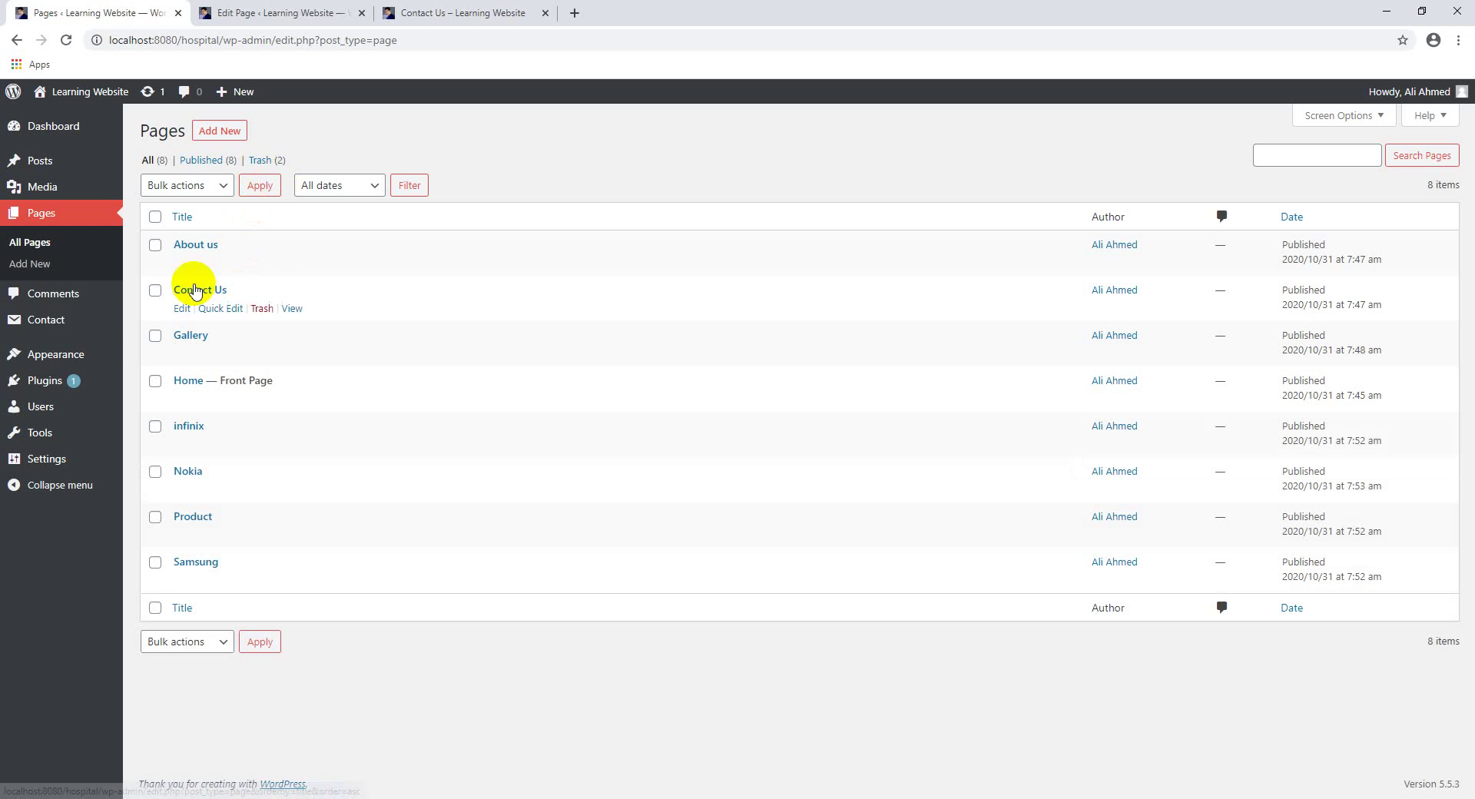
# - Open the add-plugins page, search for "facebook like" and browse the matching plugins
pyautogui.click(64, 384)
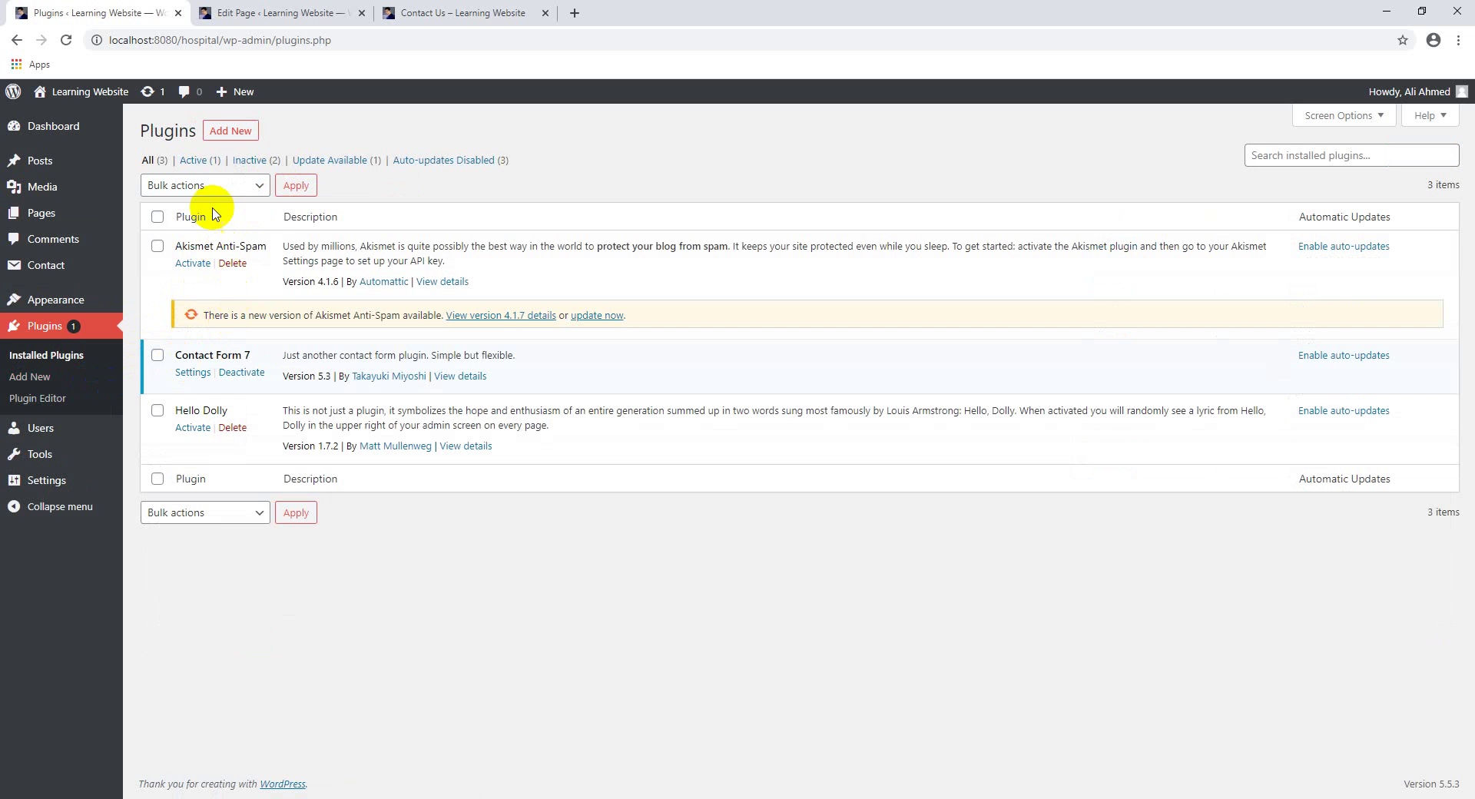
pyautogui.click(246, 137)
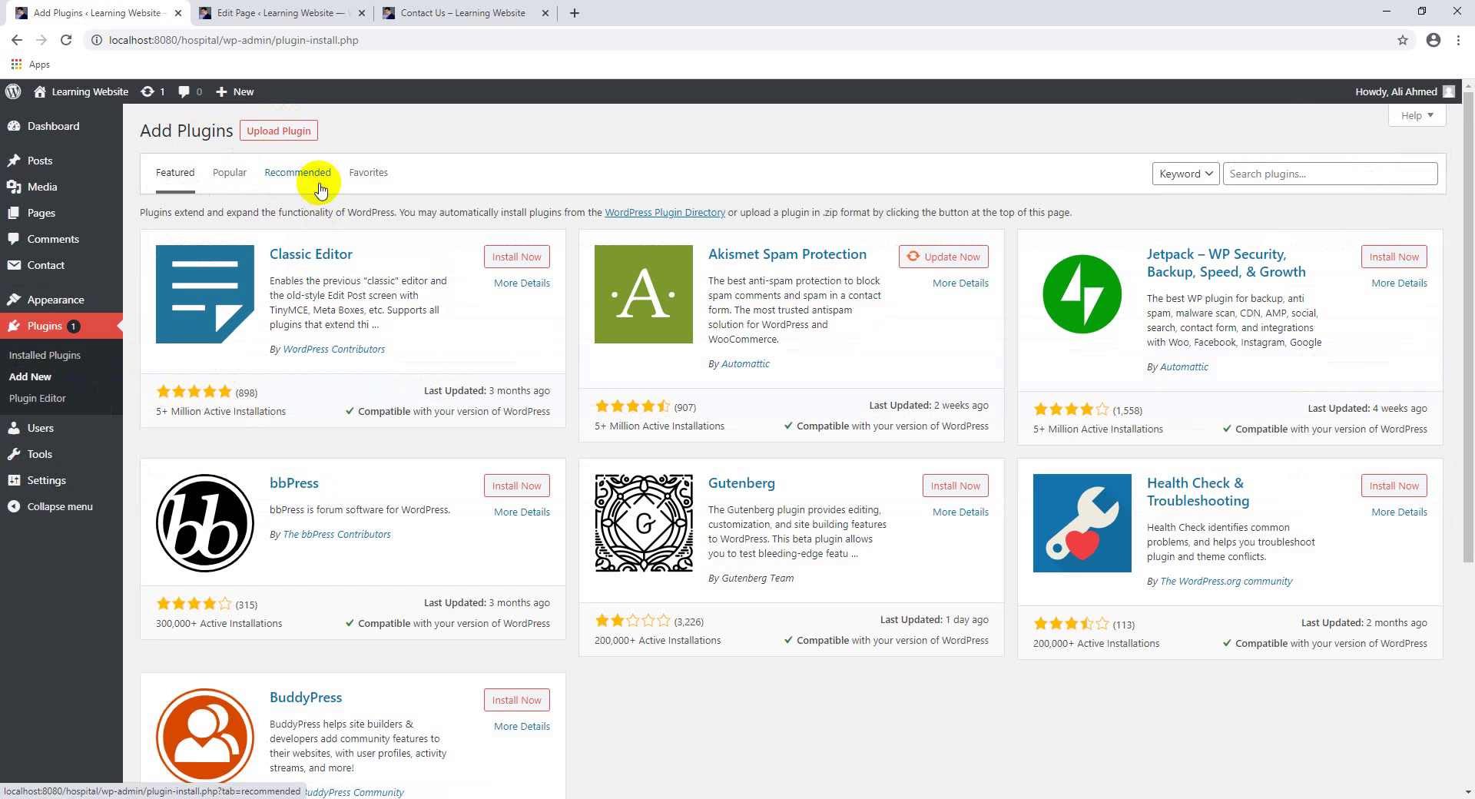
pyautogui.click(1273, 181)
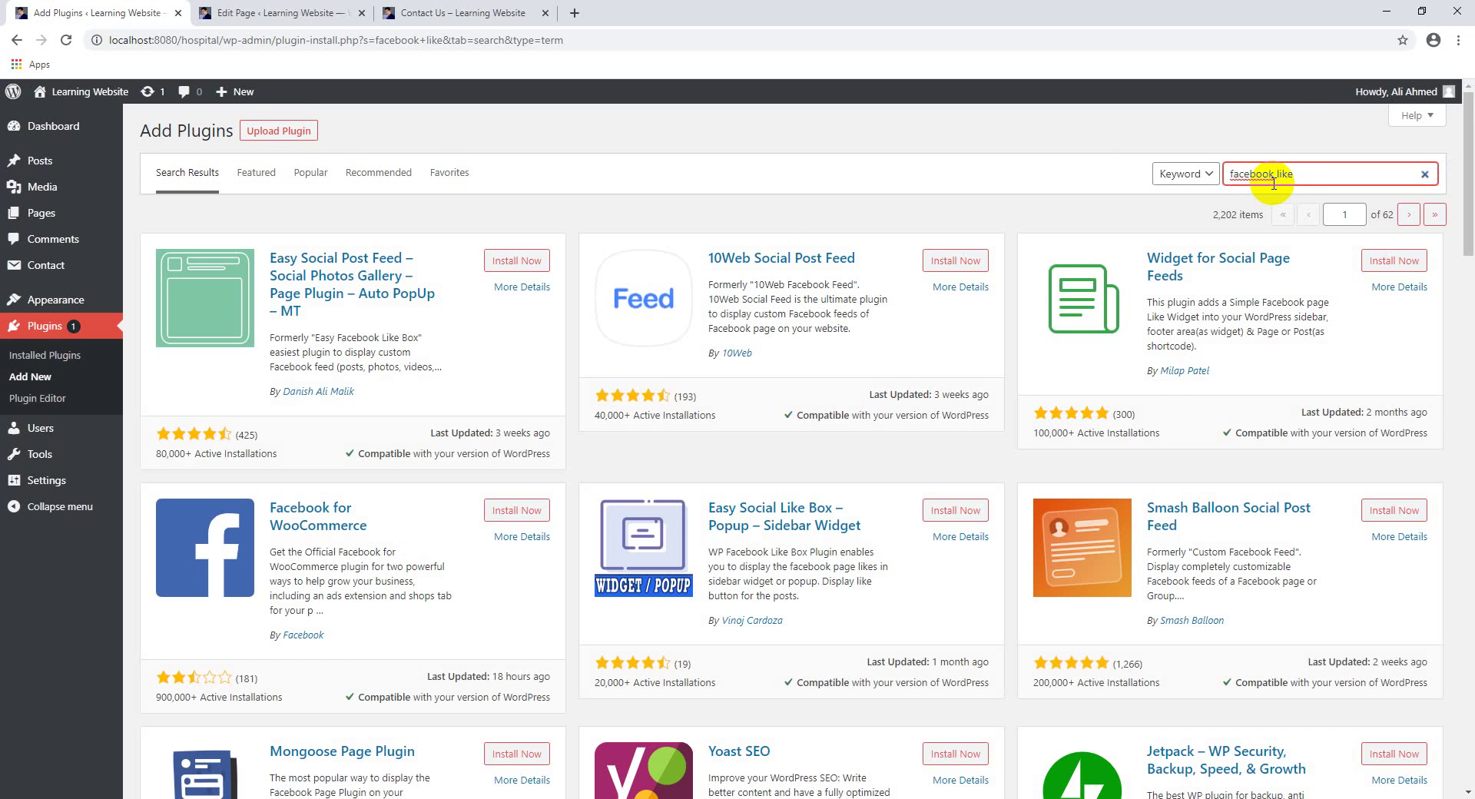
pyautogui.scroll(-7, 504, 365)
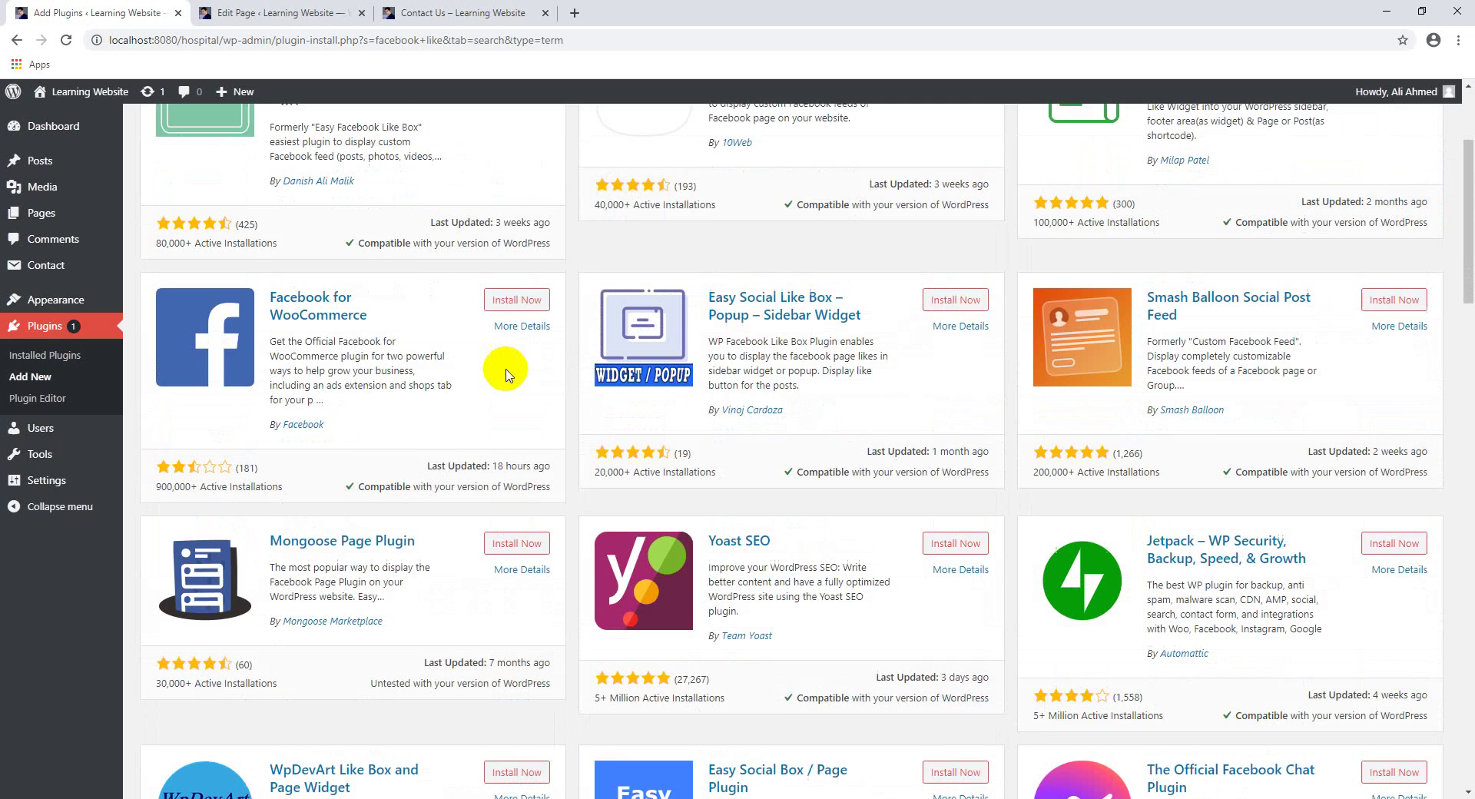
# - Browse the remaining "facebook like" plugin results down to the end of the first page and return to its start
pyautogui.scroll(-10, 892, 443)
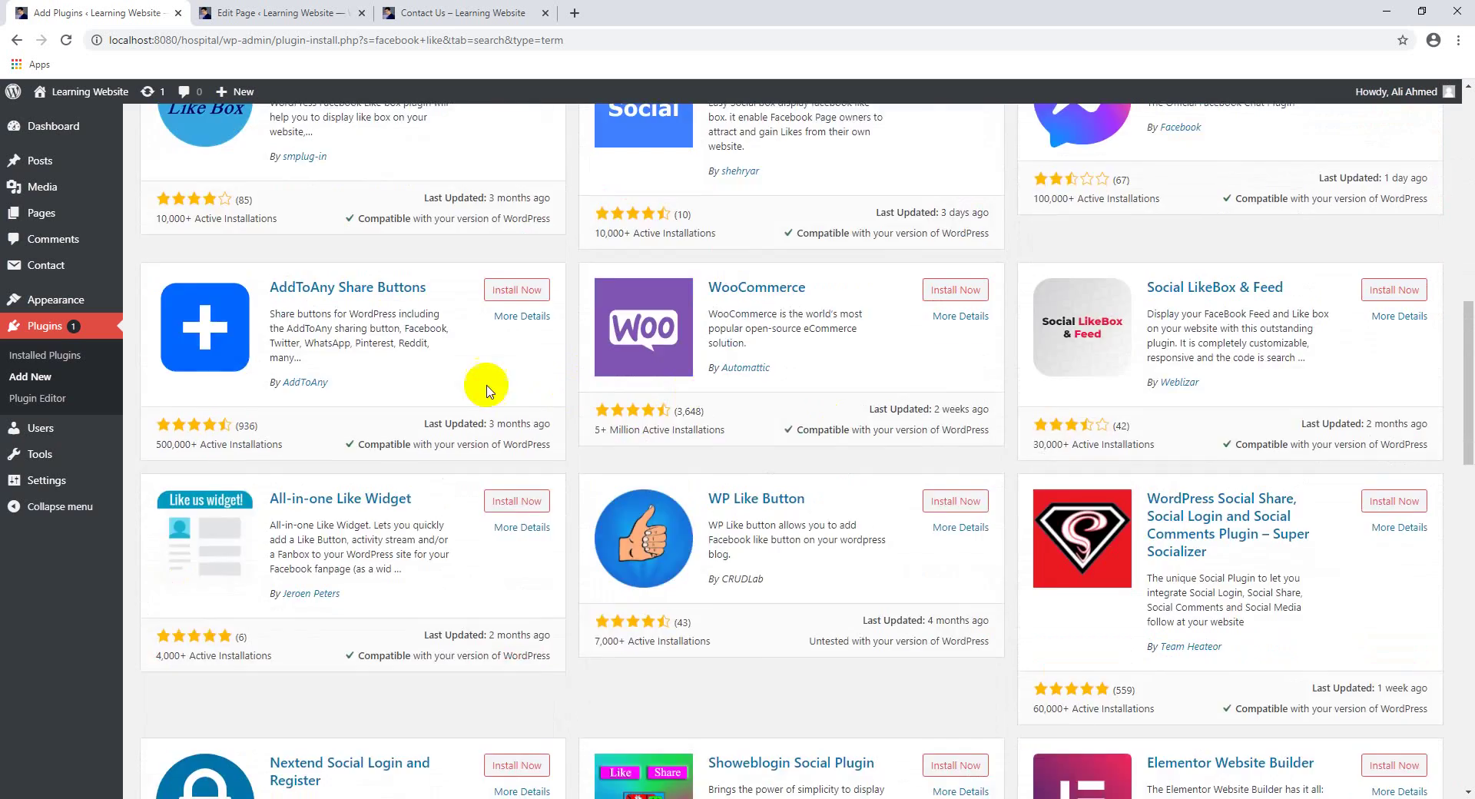
pyautogui.scroll(-3, 833, 461)
pyautogui.scroll(4, 780, 385)
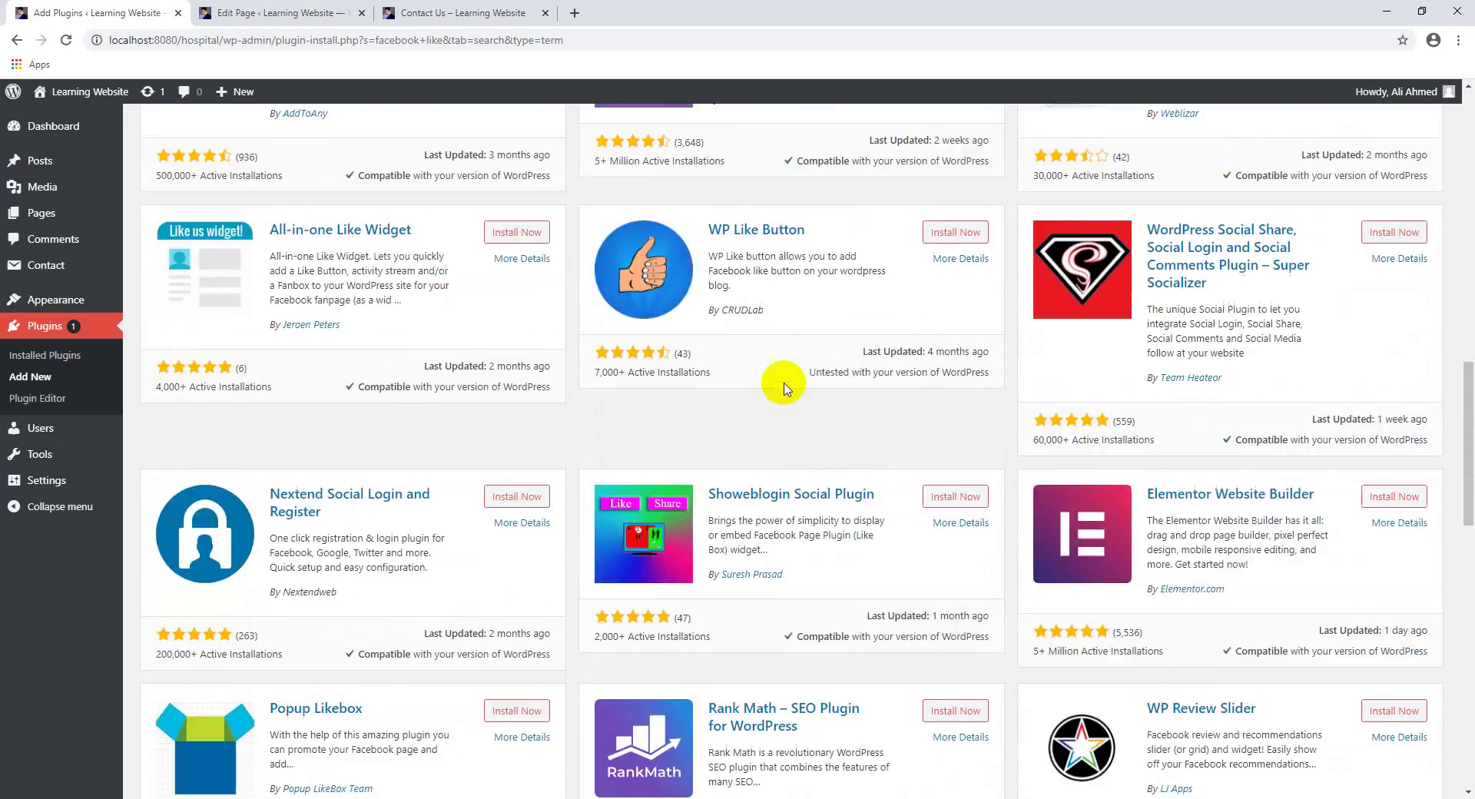
pyautogui.scroll(-6, 767, 385)
pyautogui.scroll(2, 729, 365)
pyautogui.scroll(4, 615, 361)
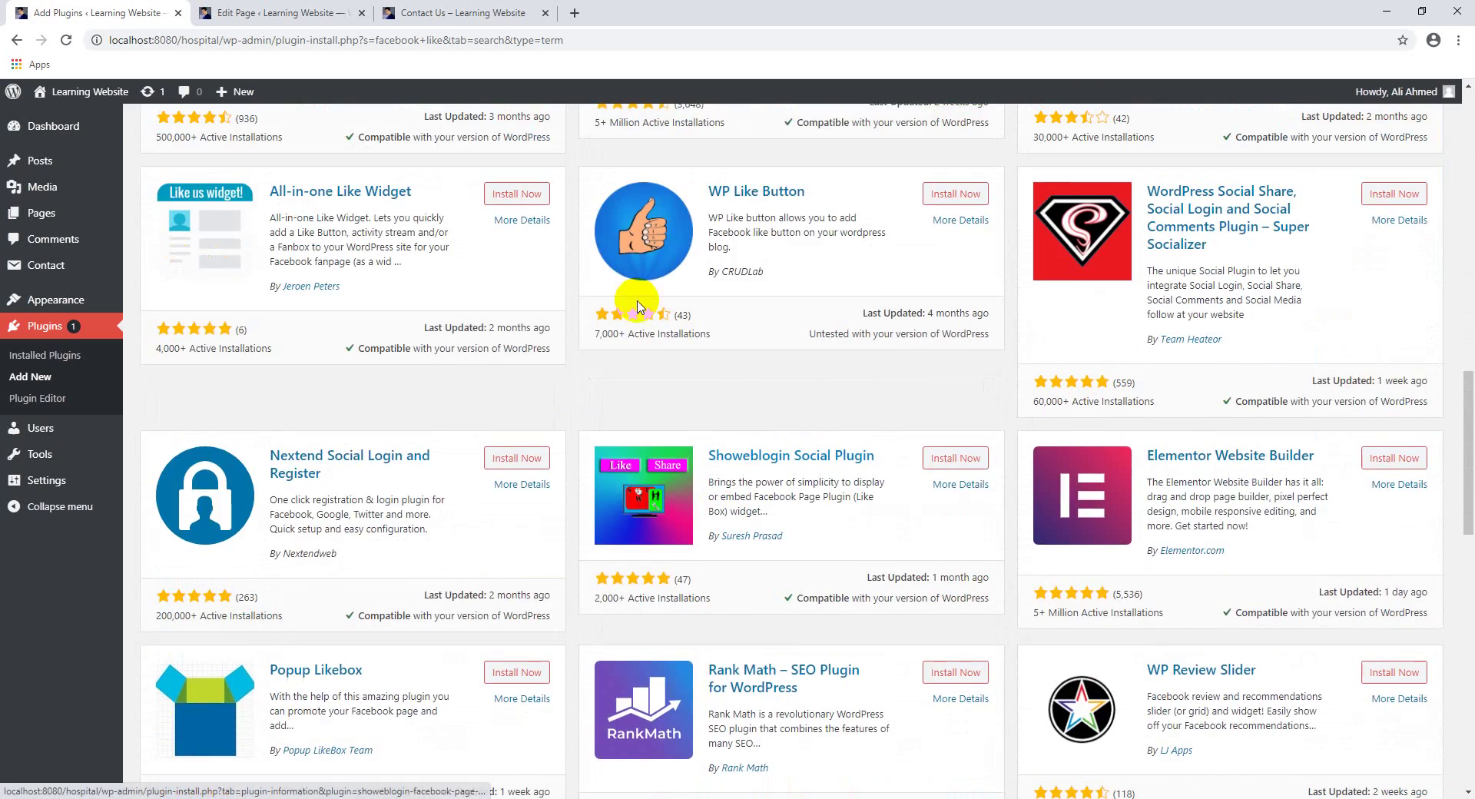
pyautogui.scroll(-2, 647, 311)
pyautogui.scroll(-12, 451, 332)
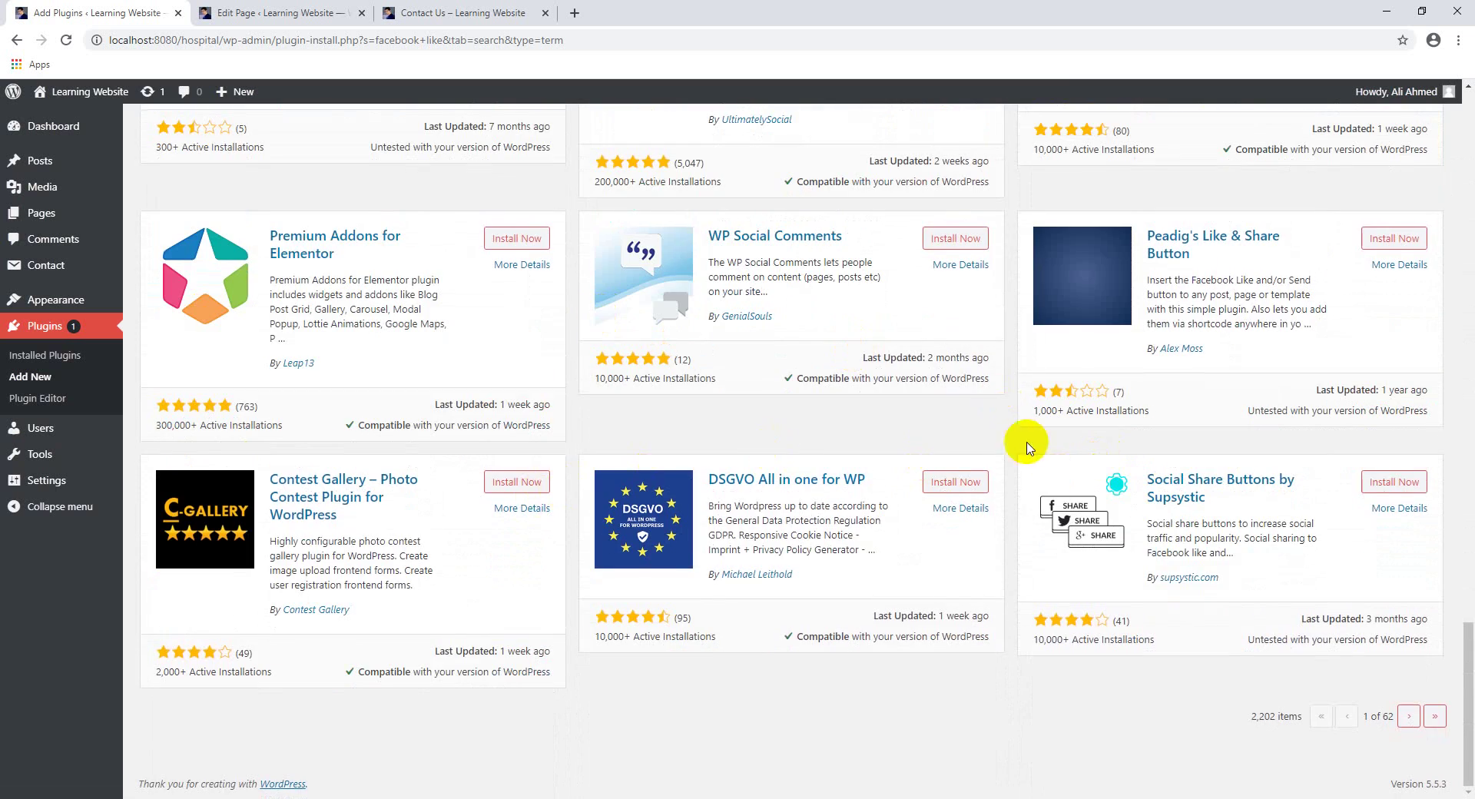
pyautogui.scroll(20, 1028, 436)
pyautogui.scroll(5, 1035, 446)
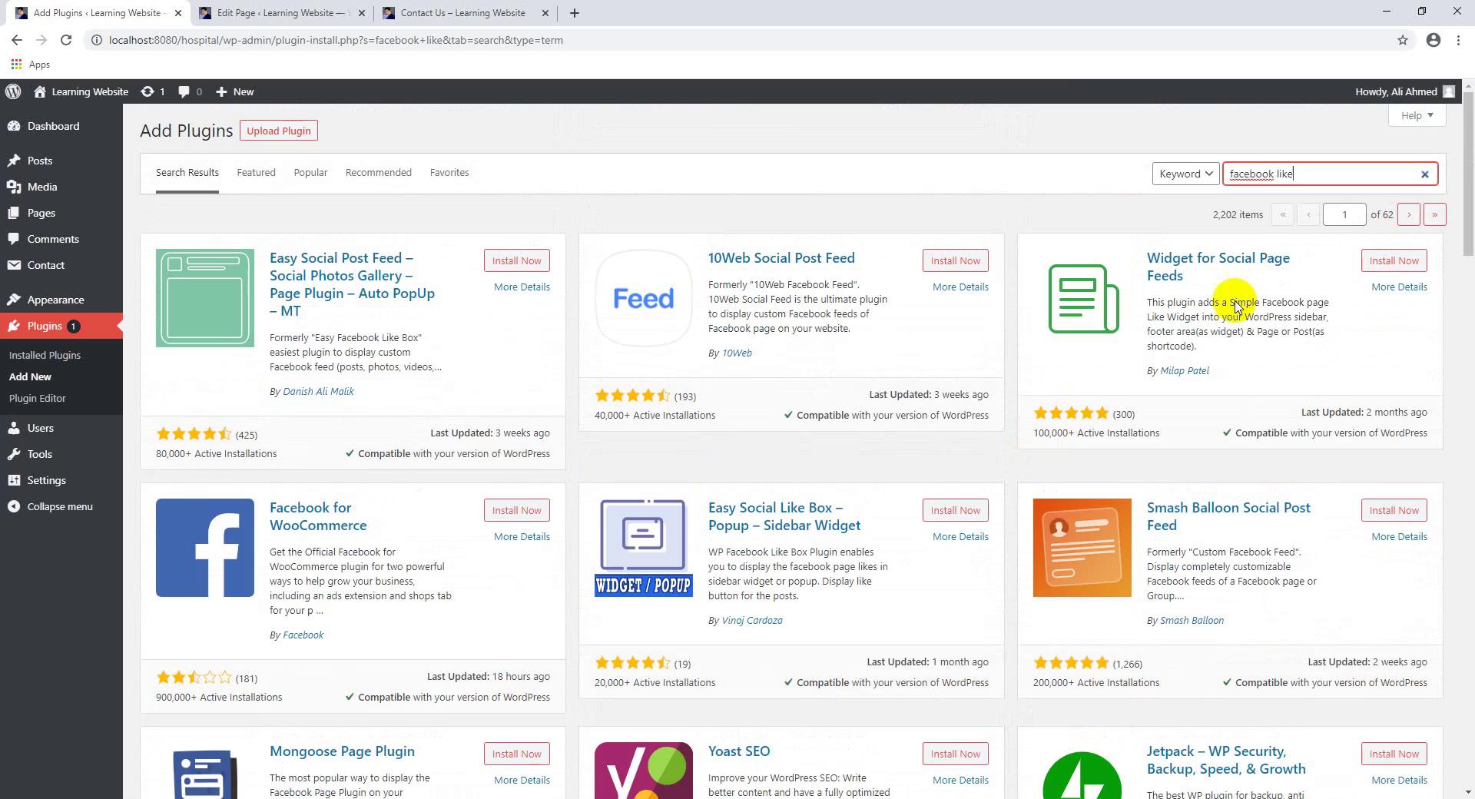
# - Find the WP Like Button plugin, install and activate it, and open its settings page
pyautogui.click(1232, 174)
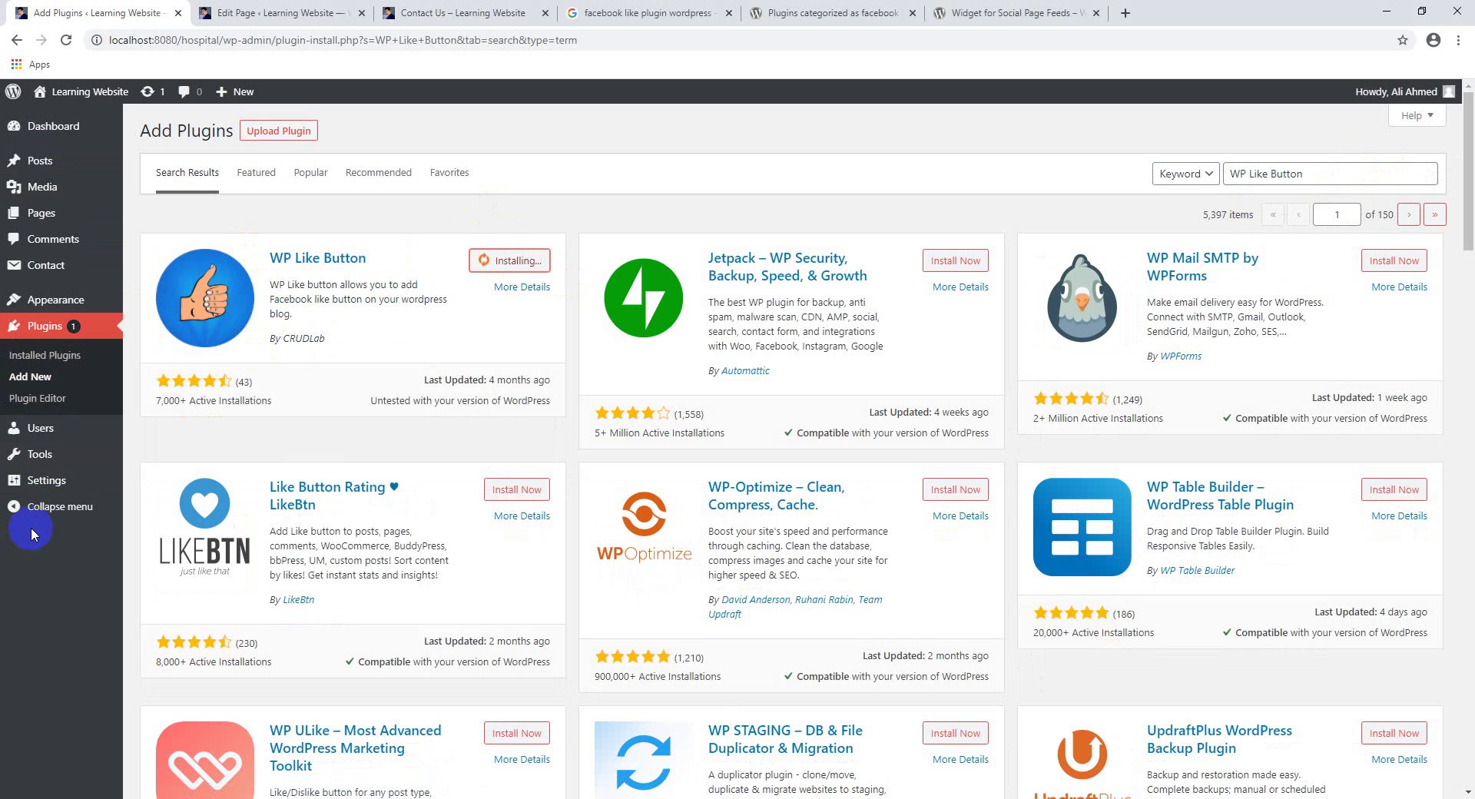
pyautogui.click(29, 455)
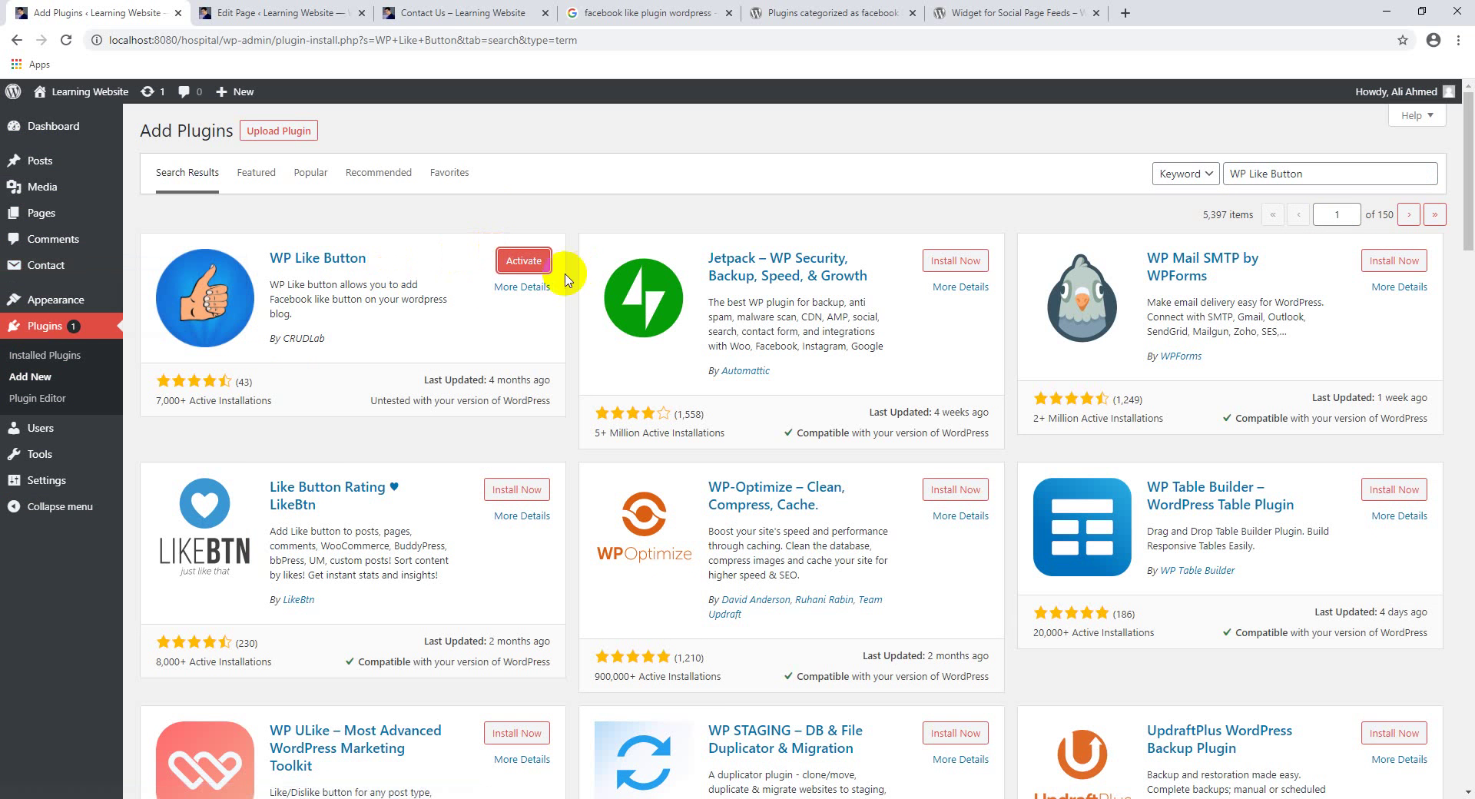
pyautogui.click(41, 432)
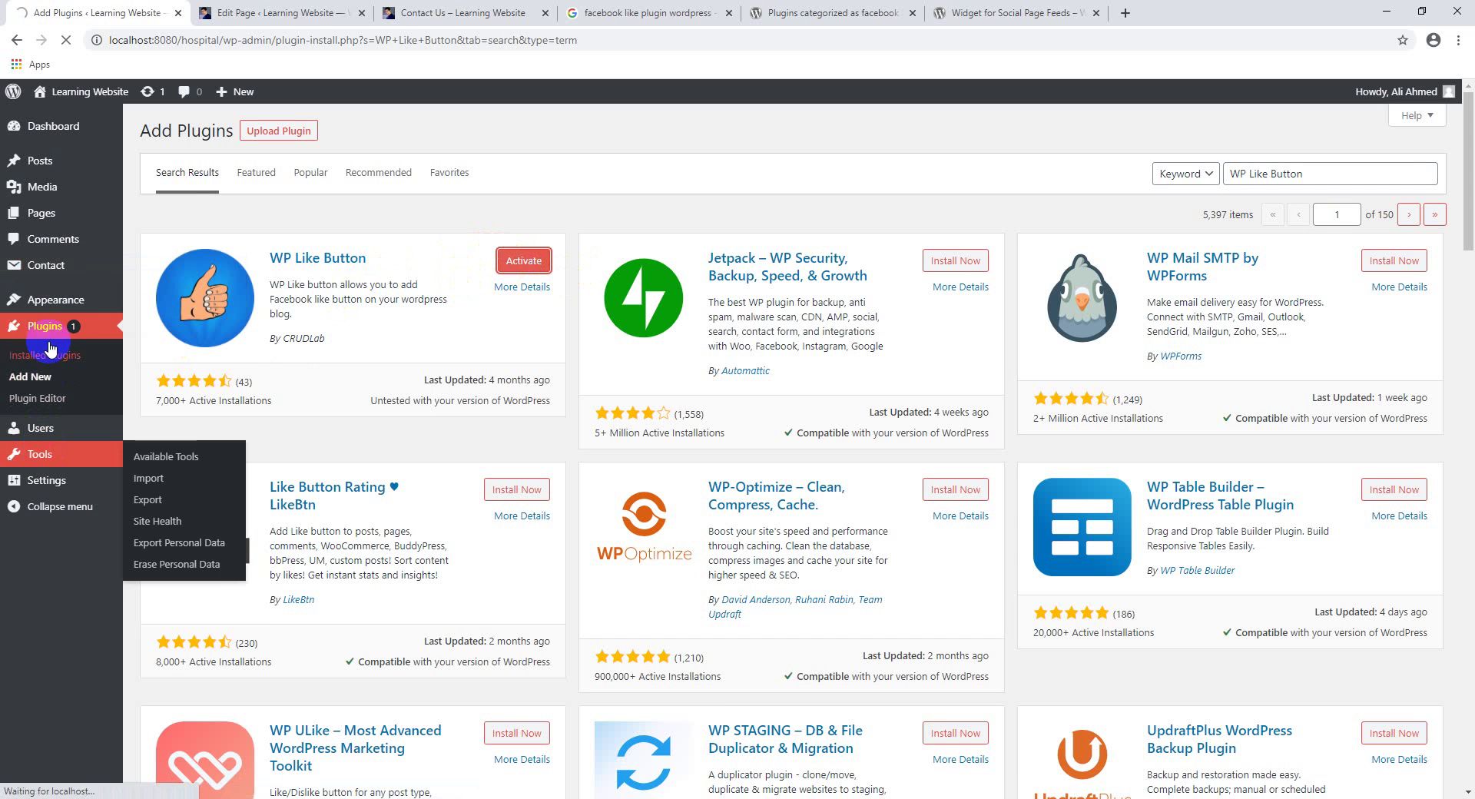
pyautogui.click(83, 265)
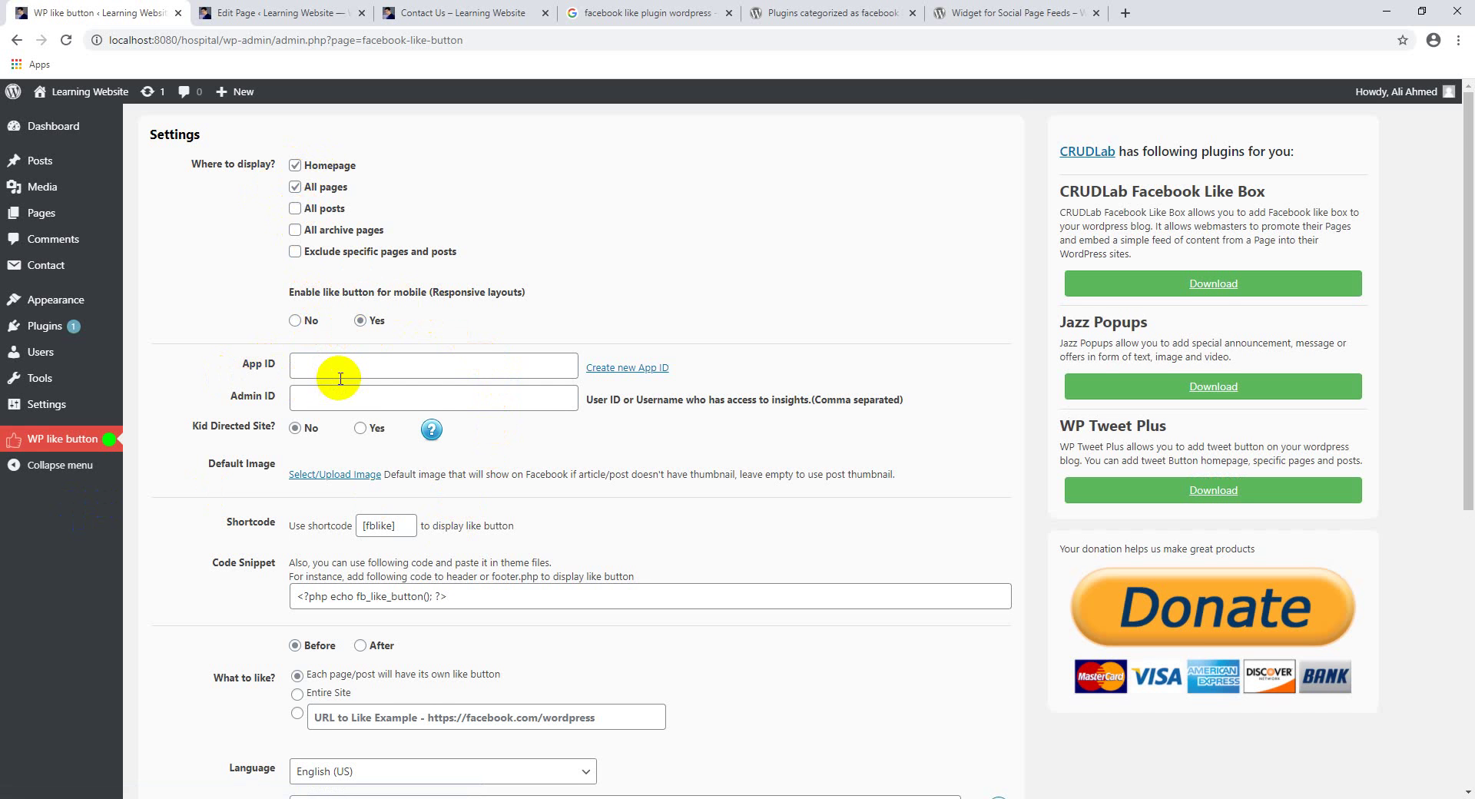
# - Look over the WP Like Button settings, from the display options and URL to Like field to the button preview
pyautogui.scroll(-1, 341, 378)
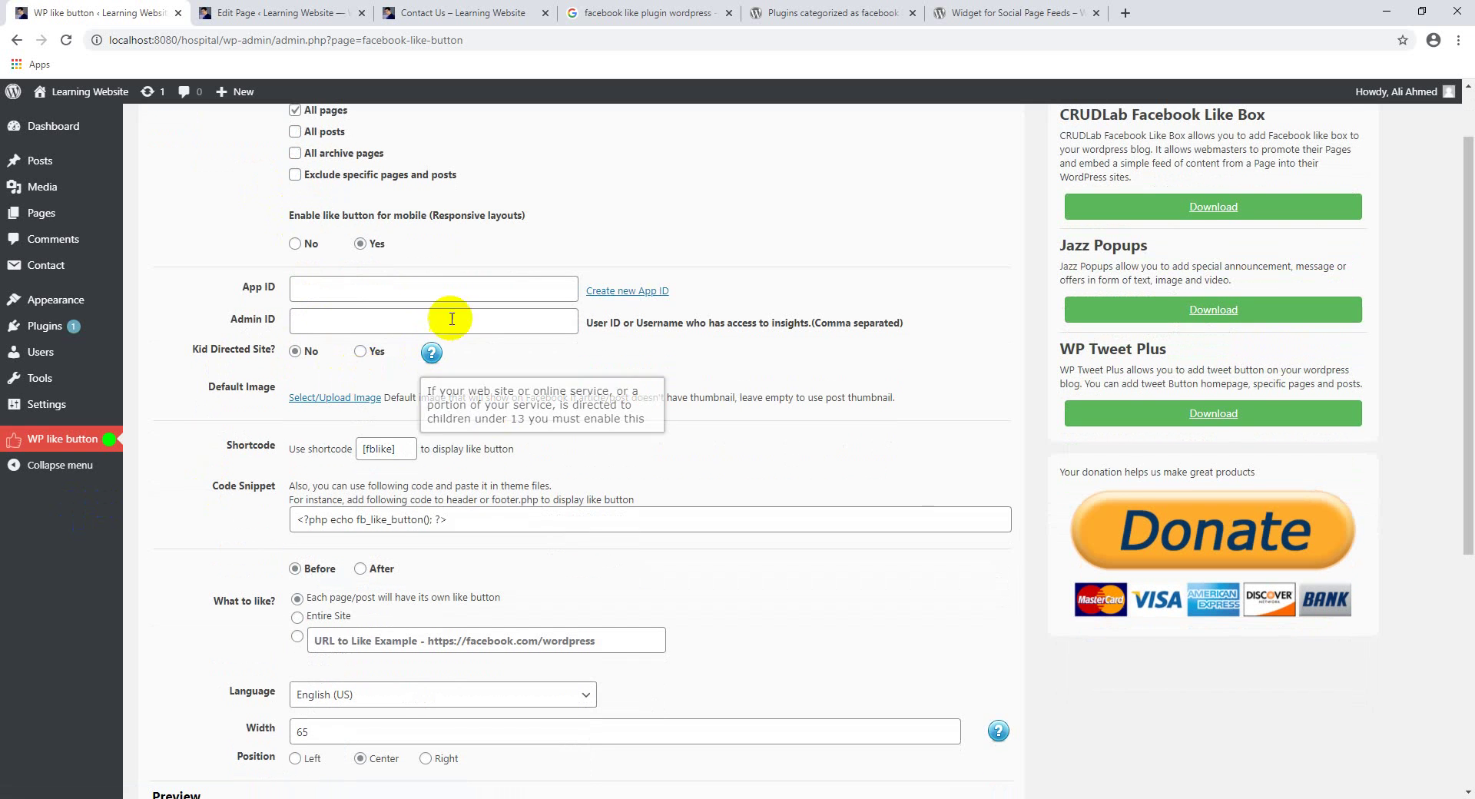
pyautogui.scroll(-1, 327, 369)
pyautogui.scroll(-1, 279, 361)
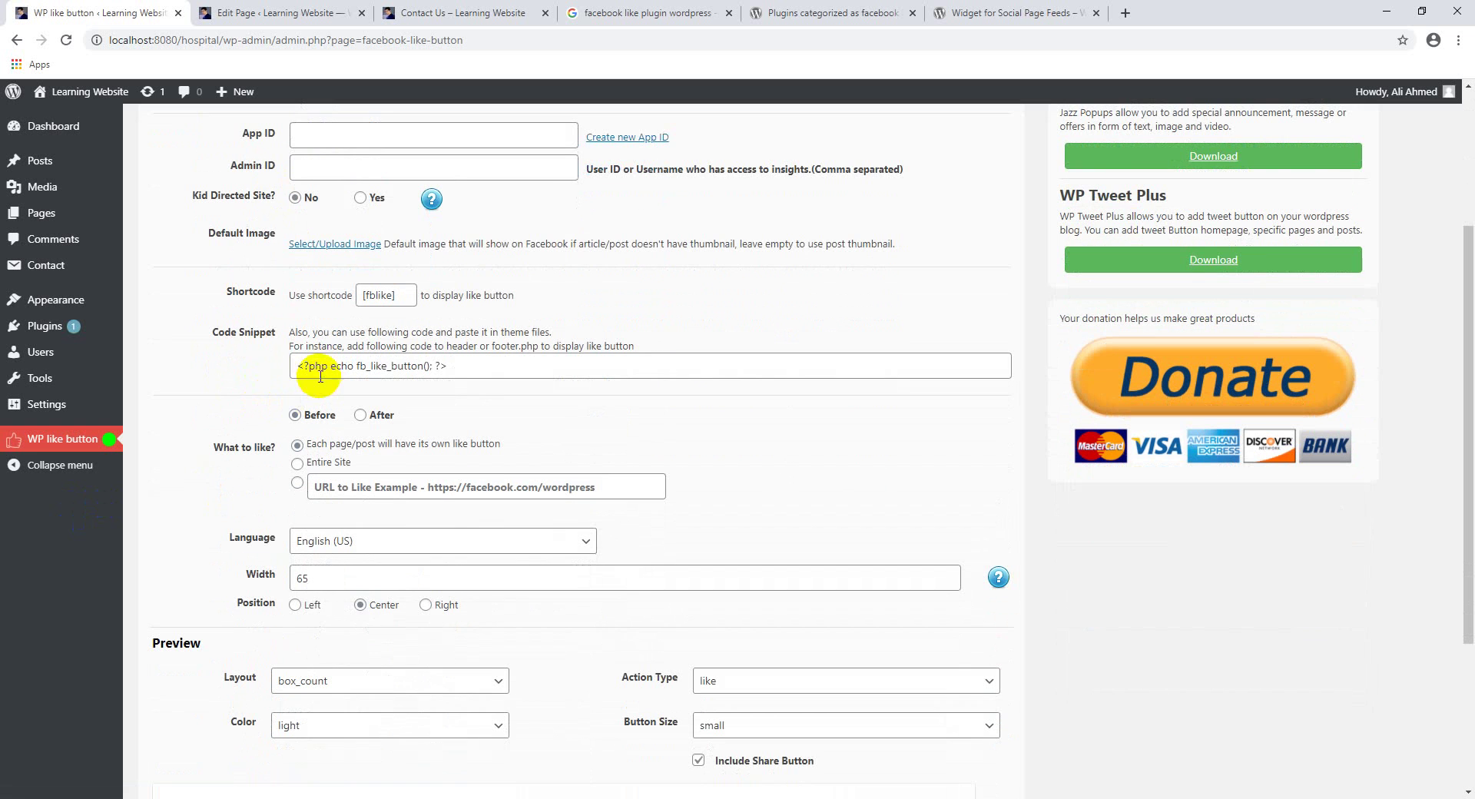
pyautogui.scroll(-1, 399, 399)
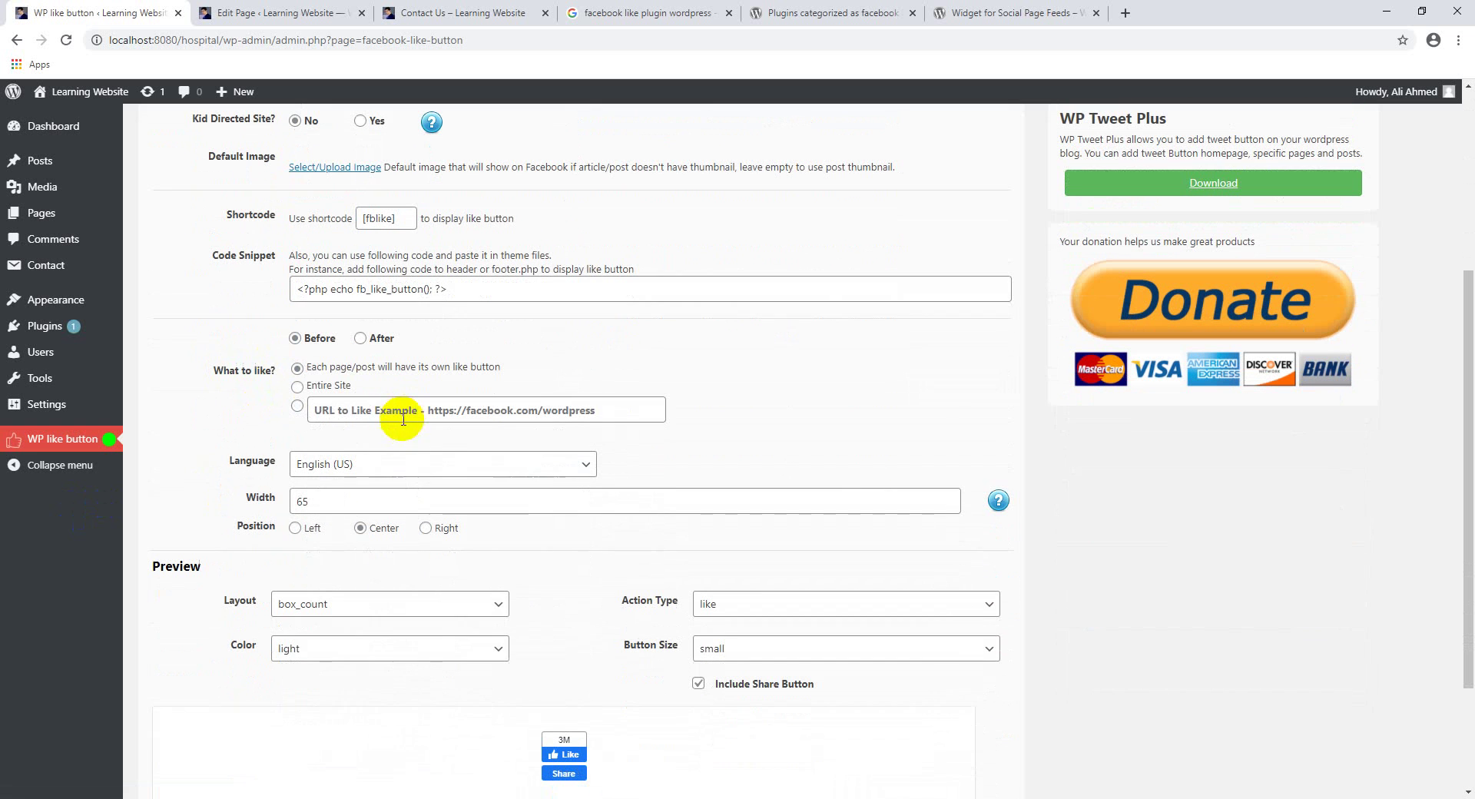
pyautogui.click(582, 419)
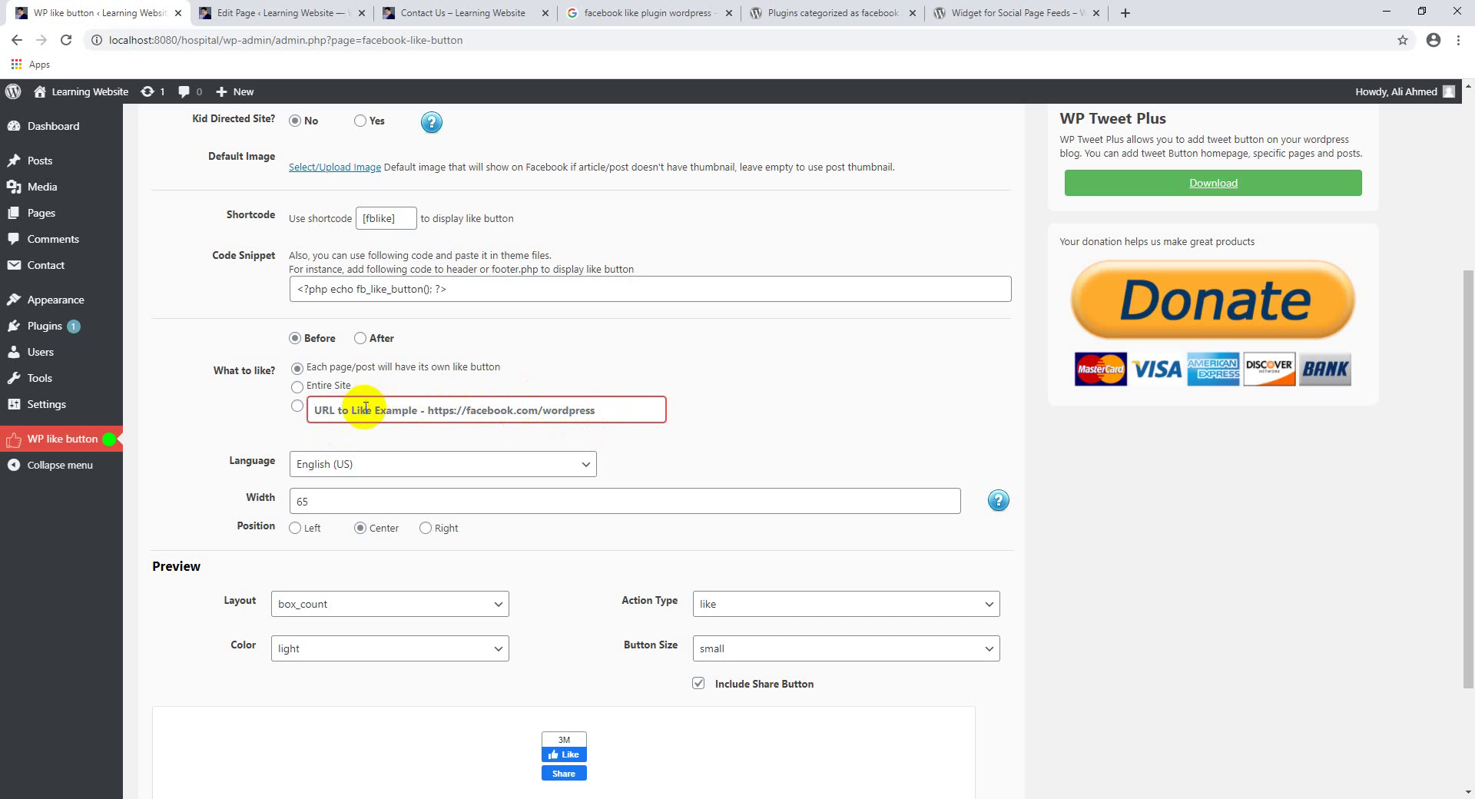
pyautogui.scroll(-3, 342, 415)
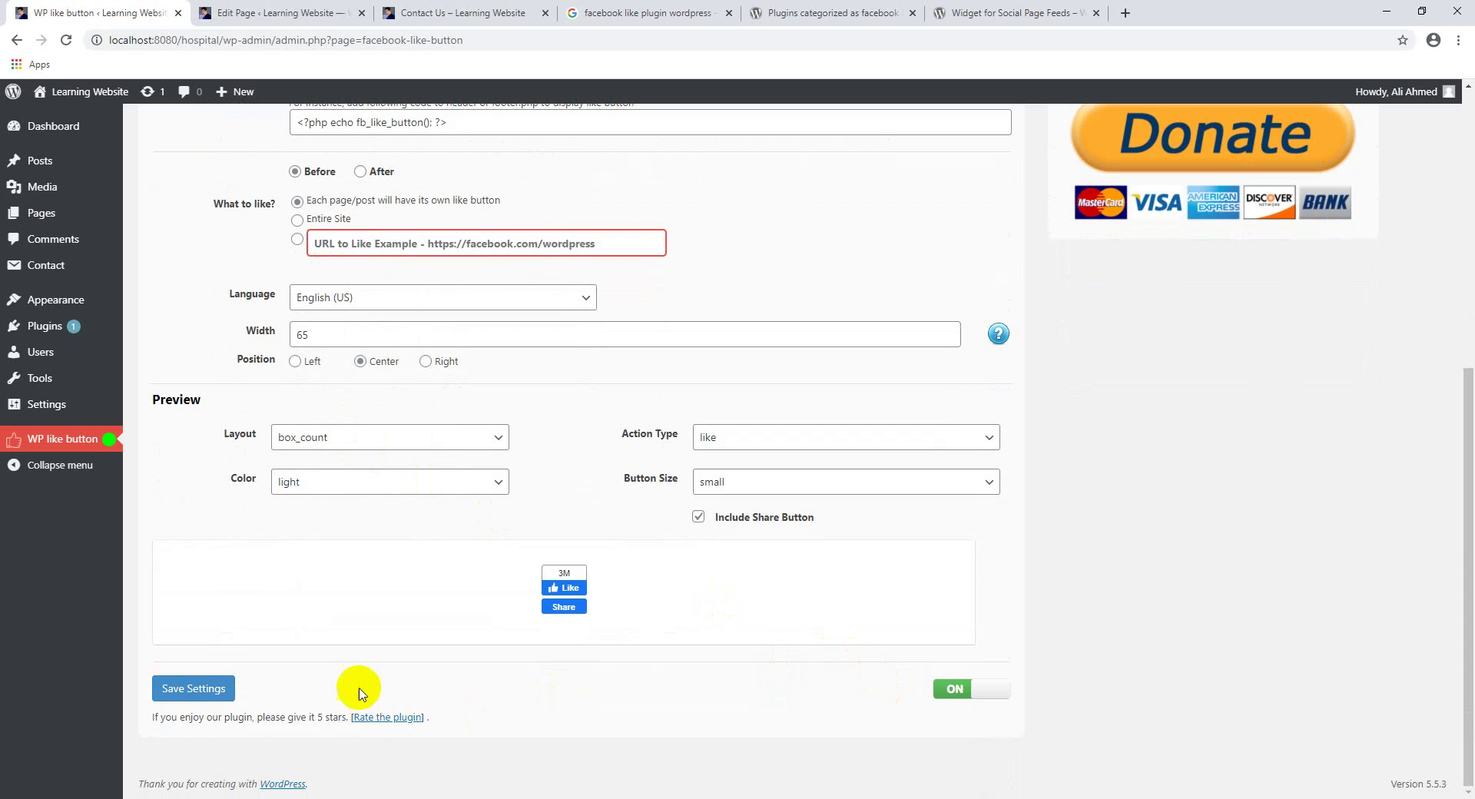
pyautogui.scroll(5, 702, 540)
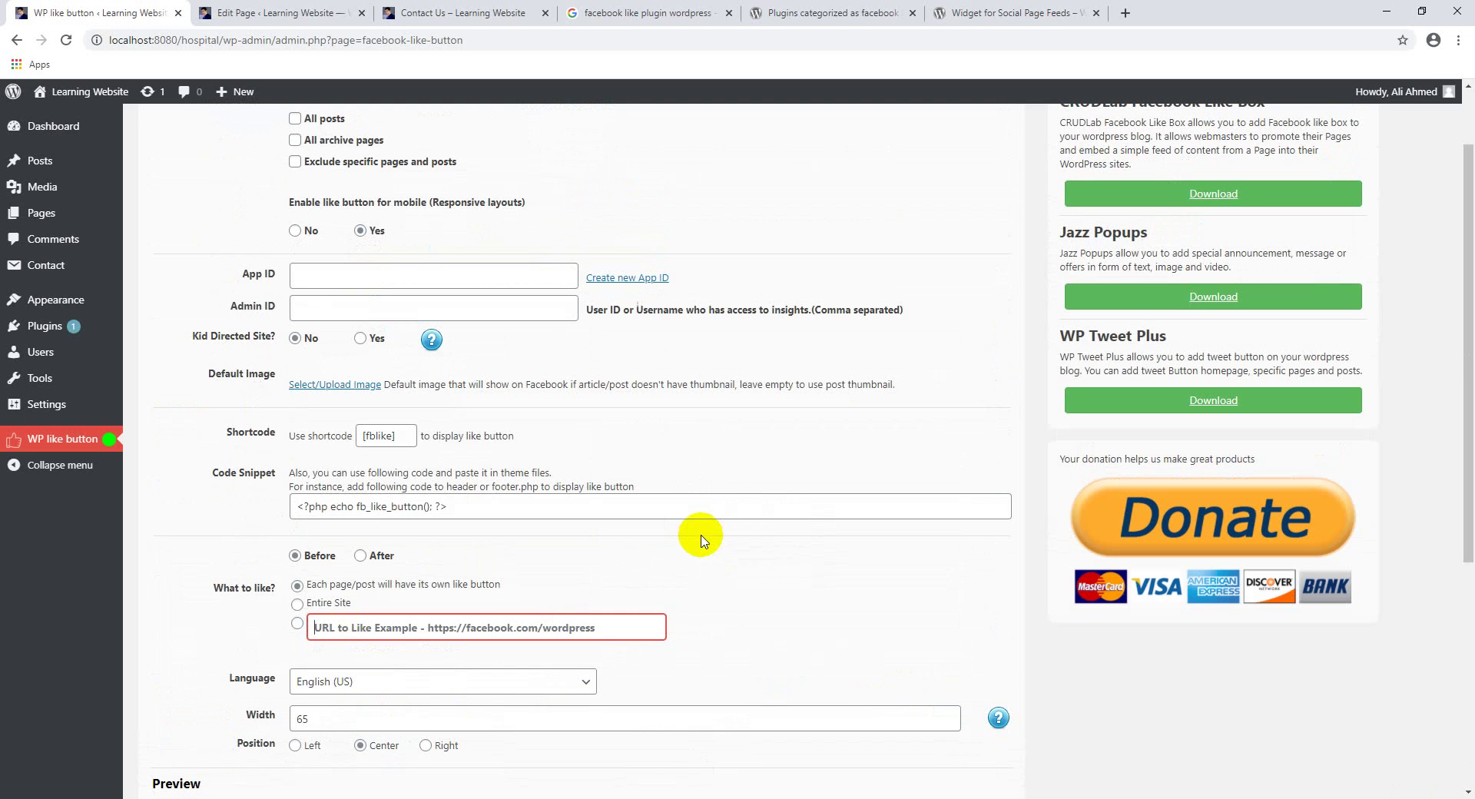
# - Examine the [fblike] shortcode and the PHP code snippet in the like button settings, selecting each one
pyautogui.click(395, 432)
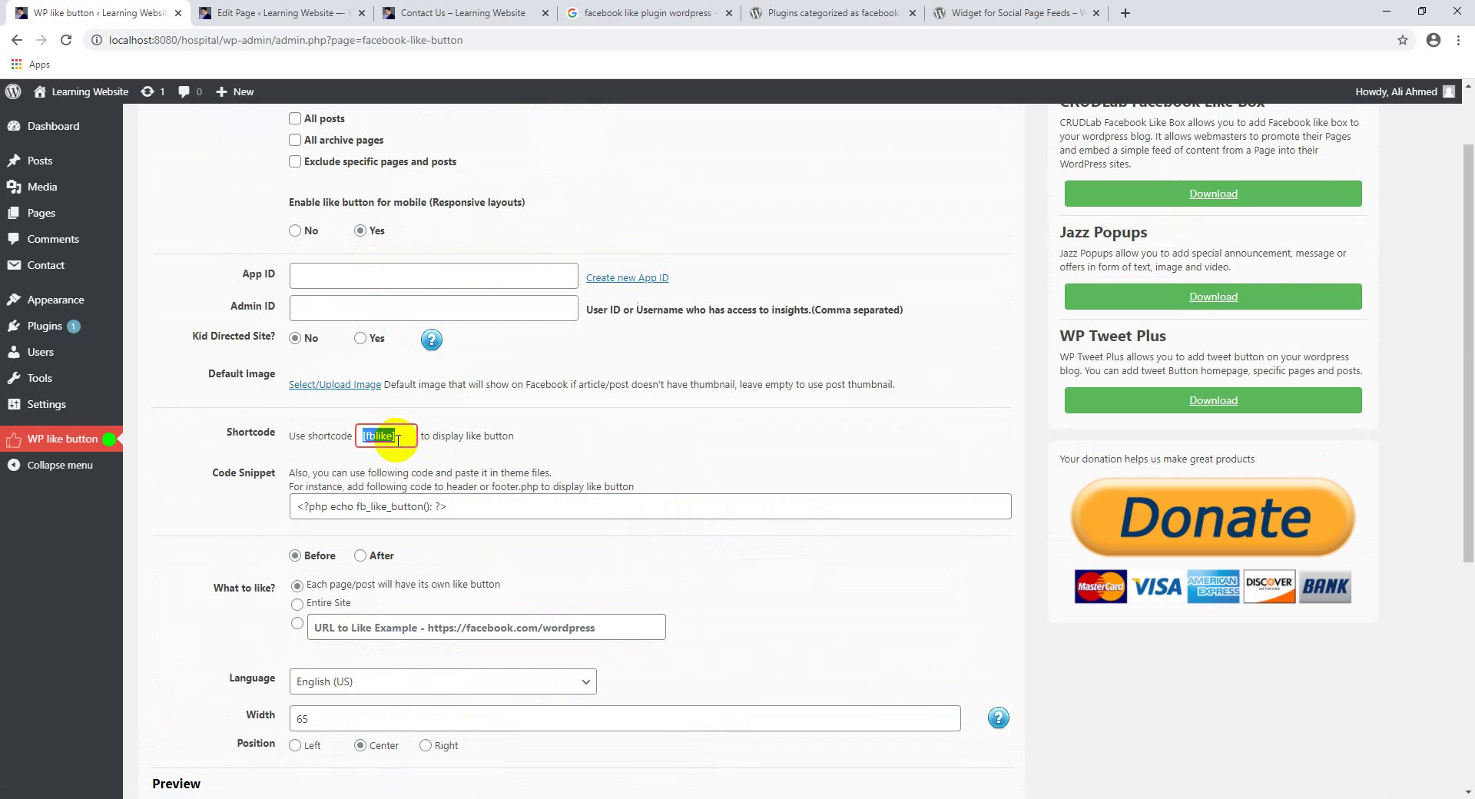
pyautogui.scroll(2, 307, 461)
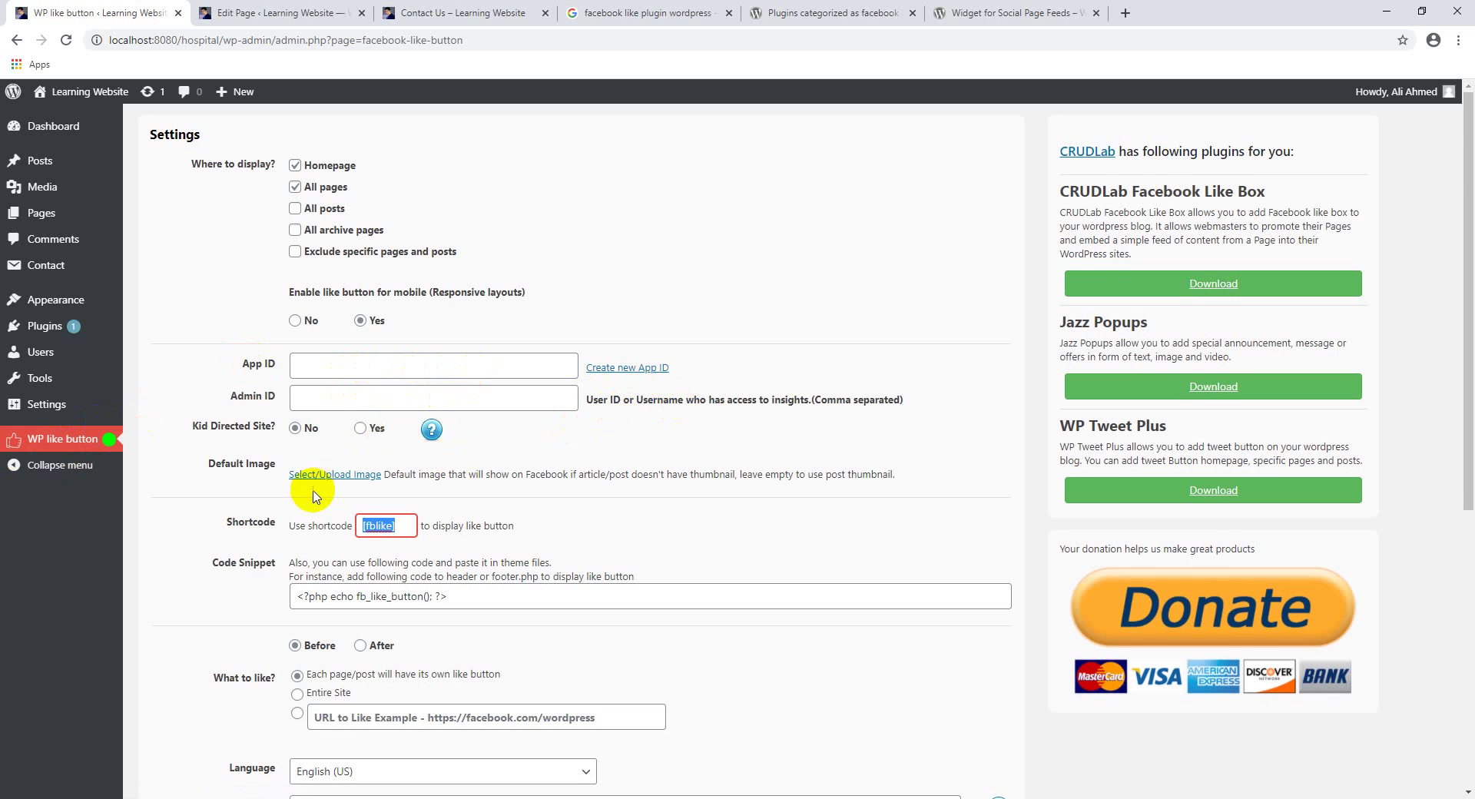
pyautogui.scroll(-2, 311, 476)
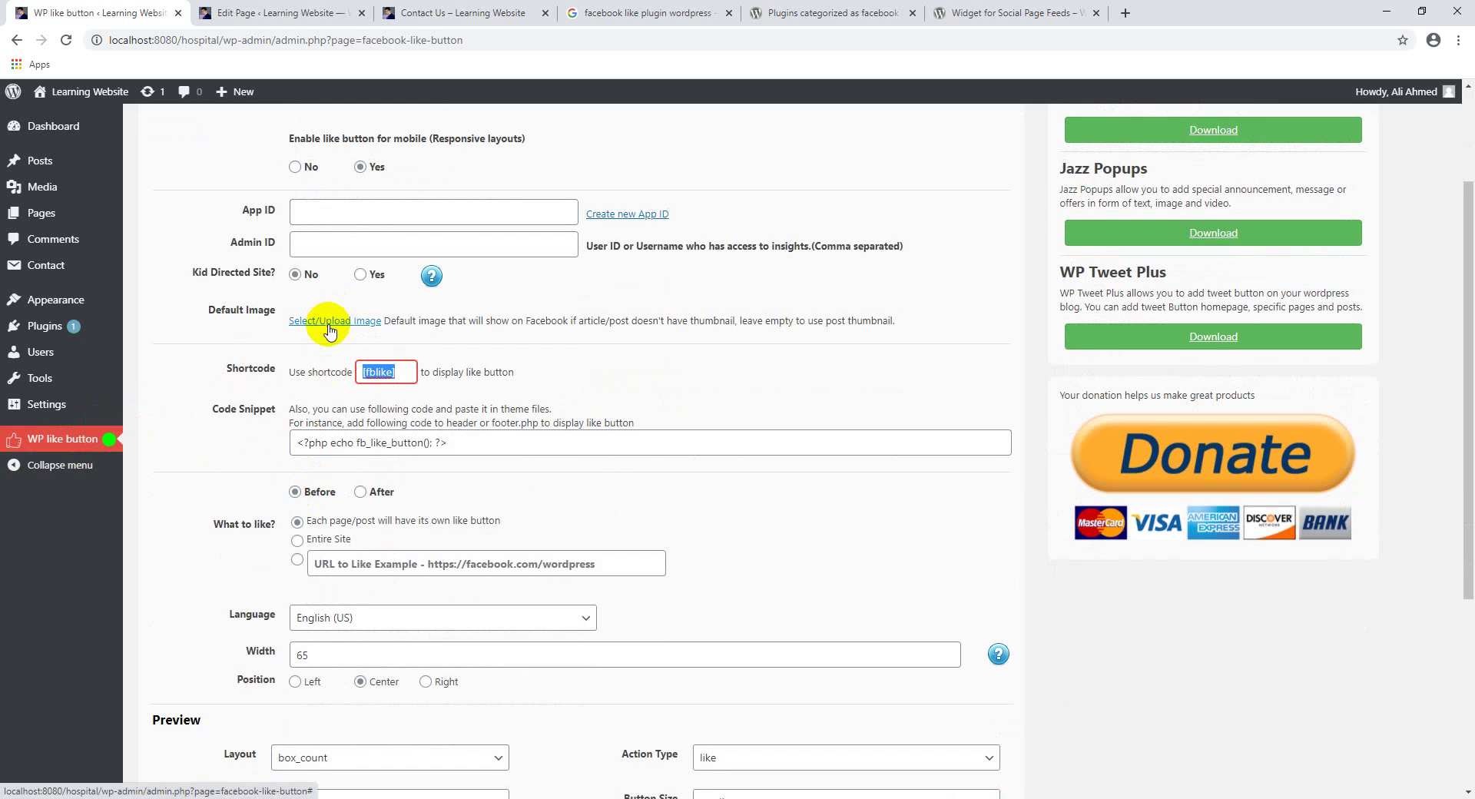
pyautogui.click(406, 444)
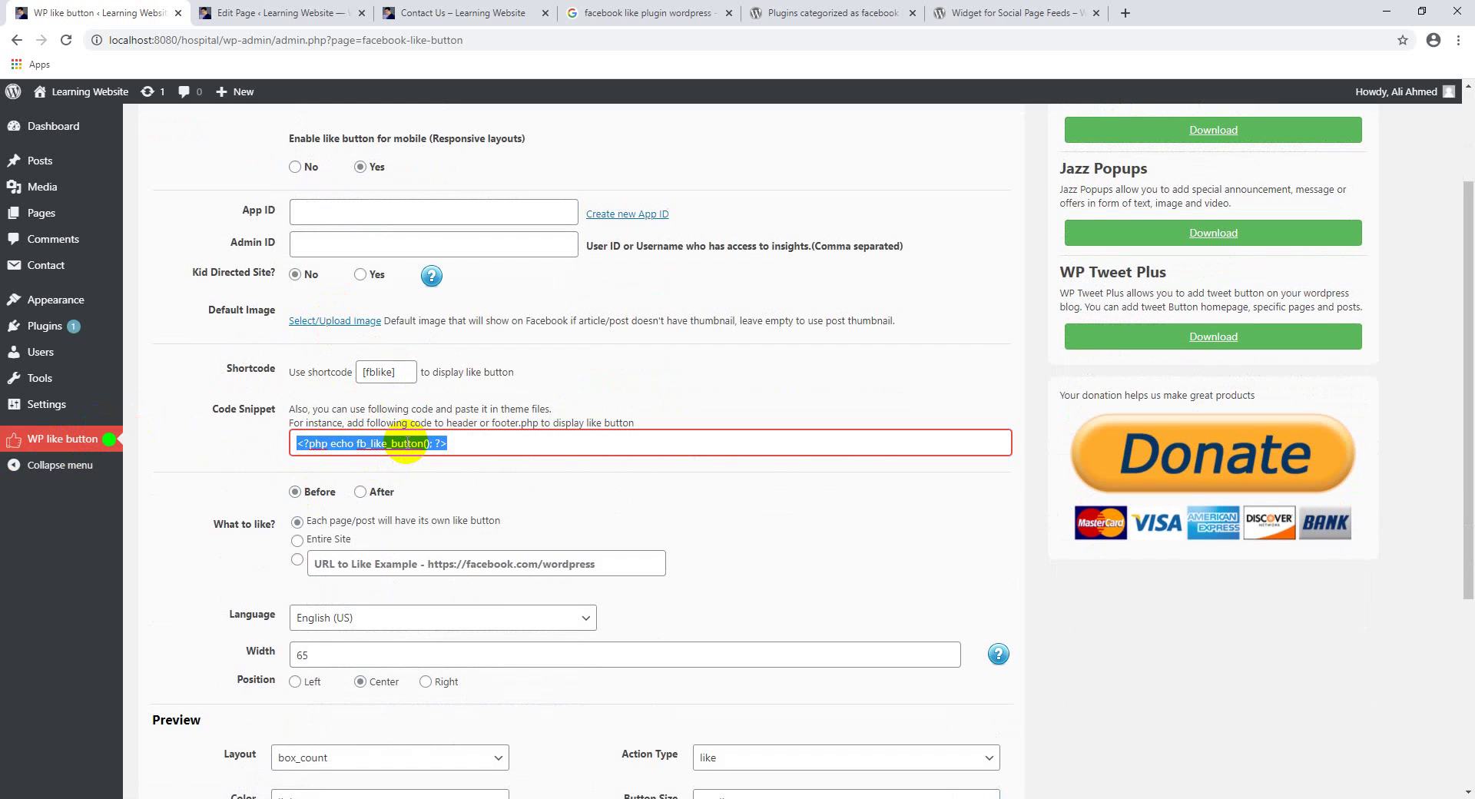
pyautogui.click(470, 447)
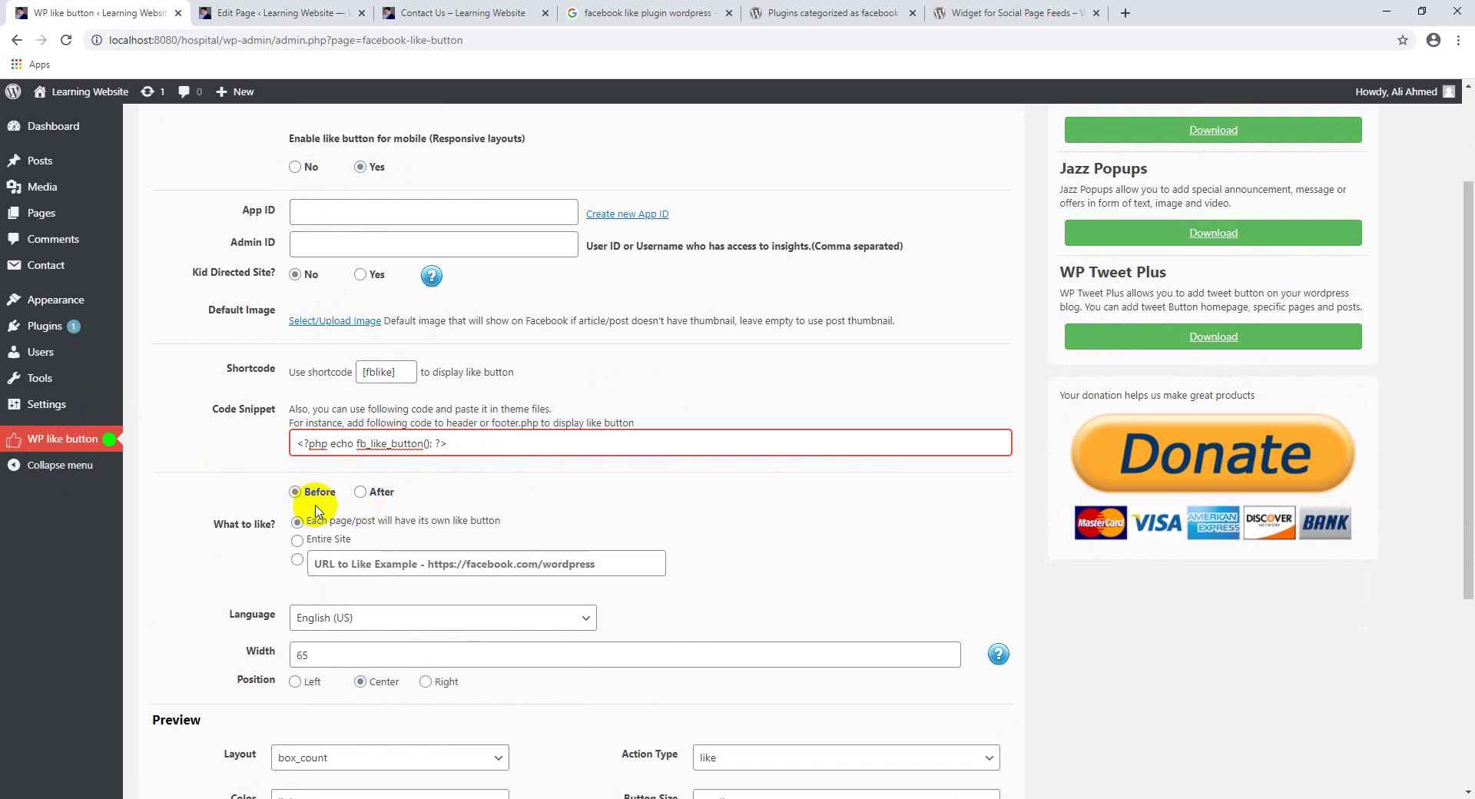
pyautogui.scroll(-2, 369, 510)
pyautogui.click(411, 411)
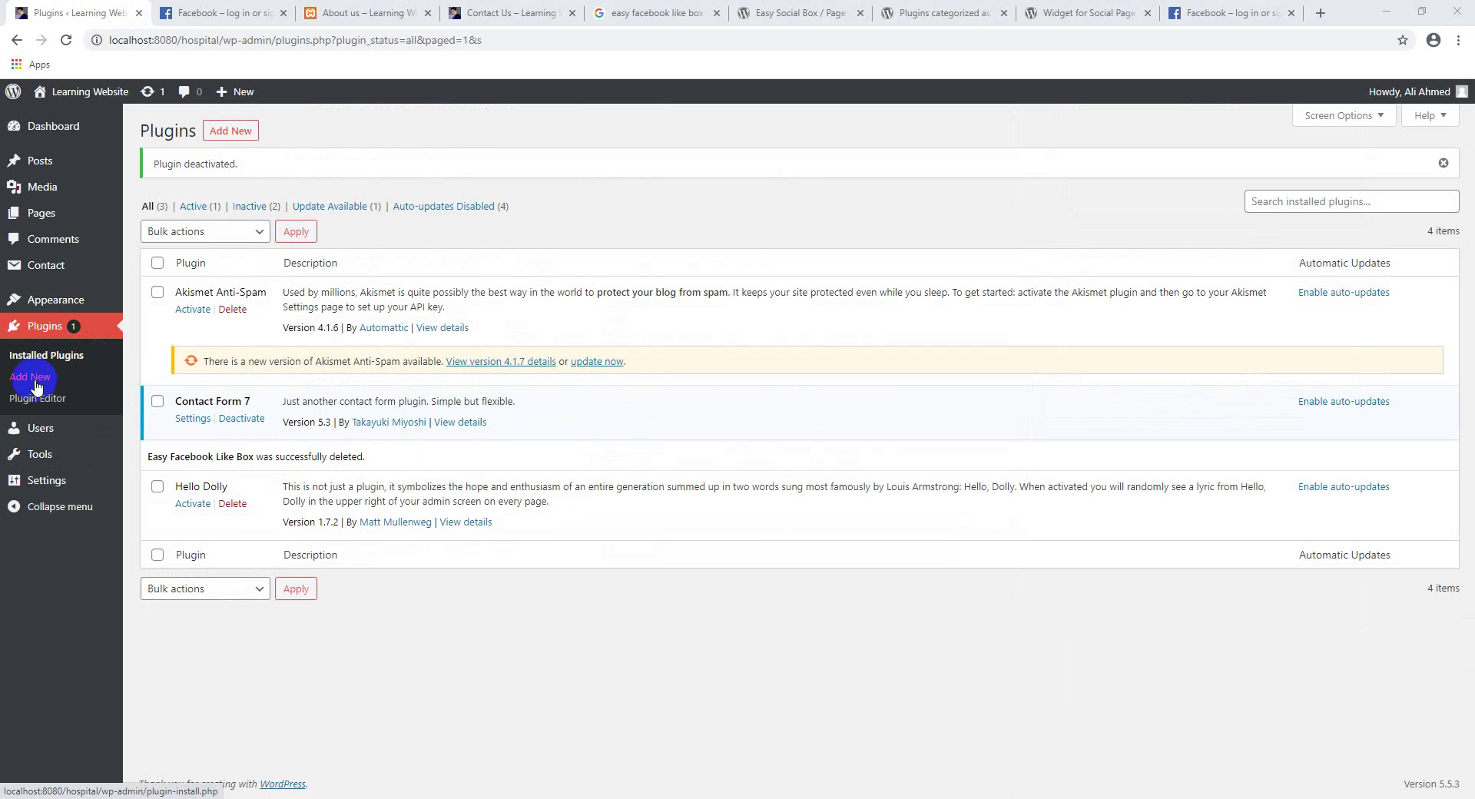
# - Search the add-plugins page for "easy social box" and install Easy Social Box / Page Plugin
pyautogui.click(32, 381)
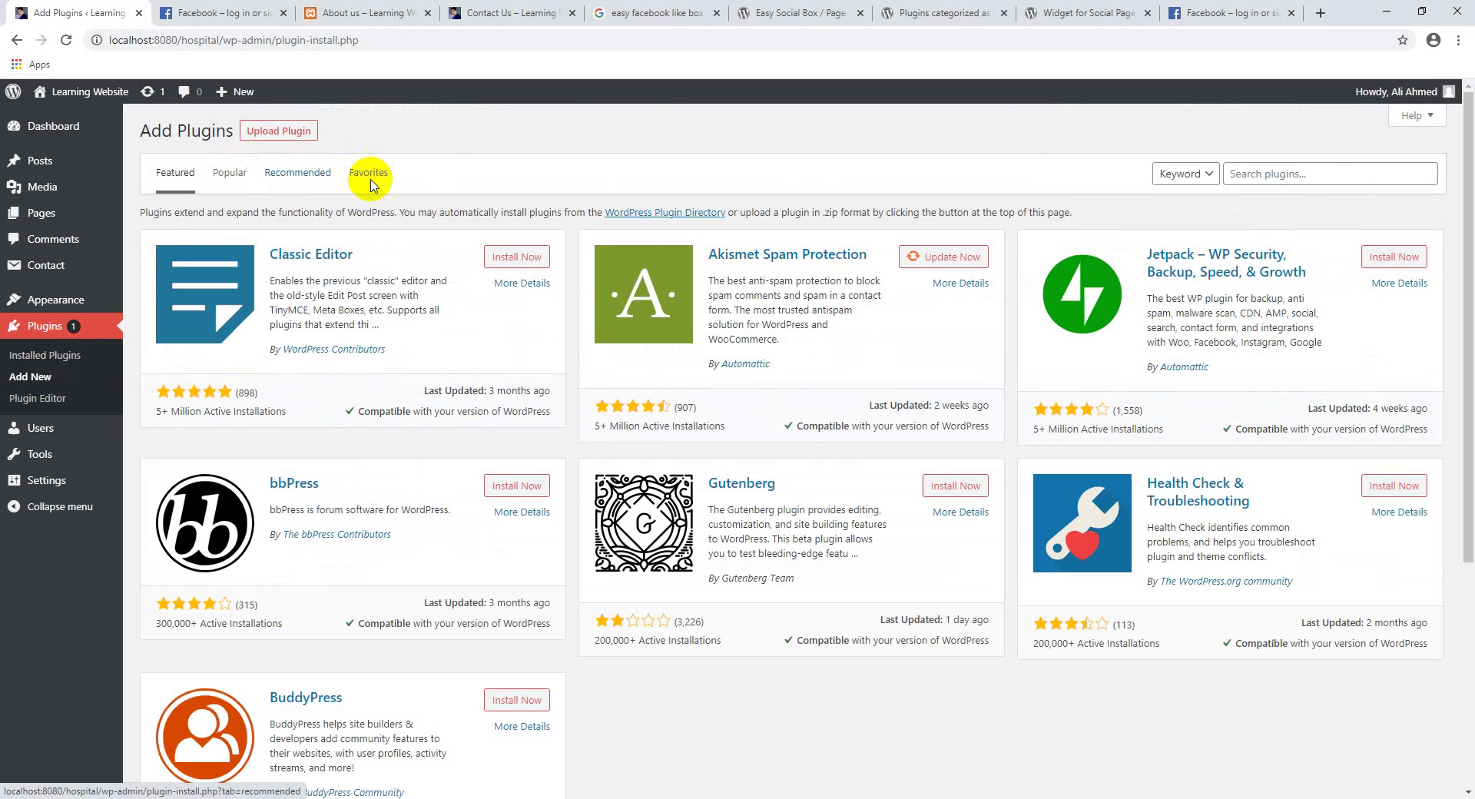
pyautogui.click(1297, 172)
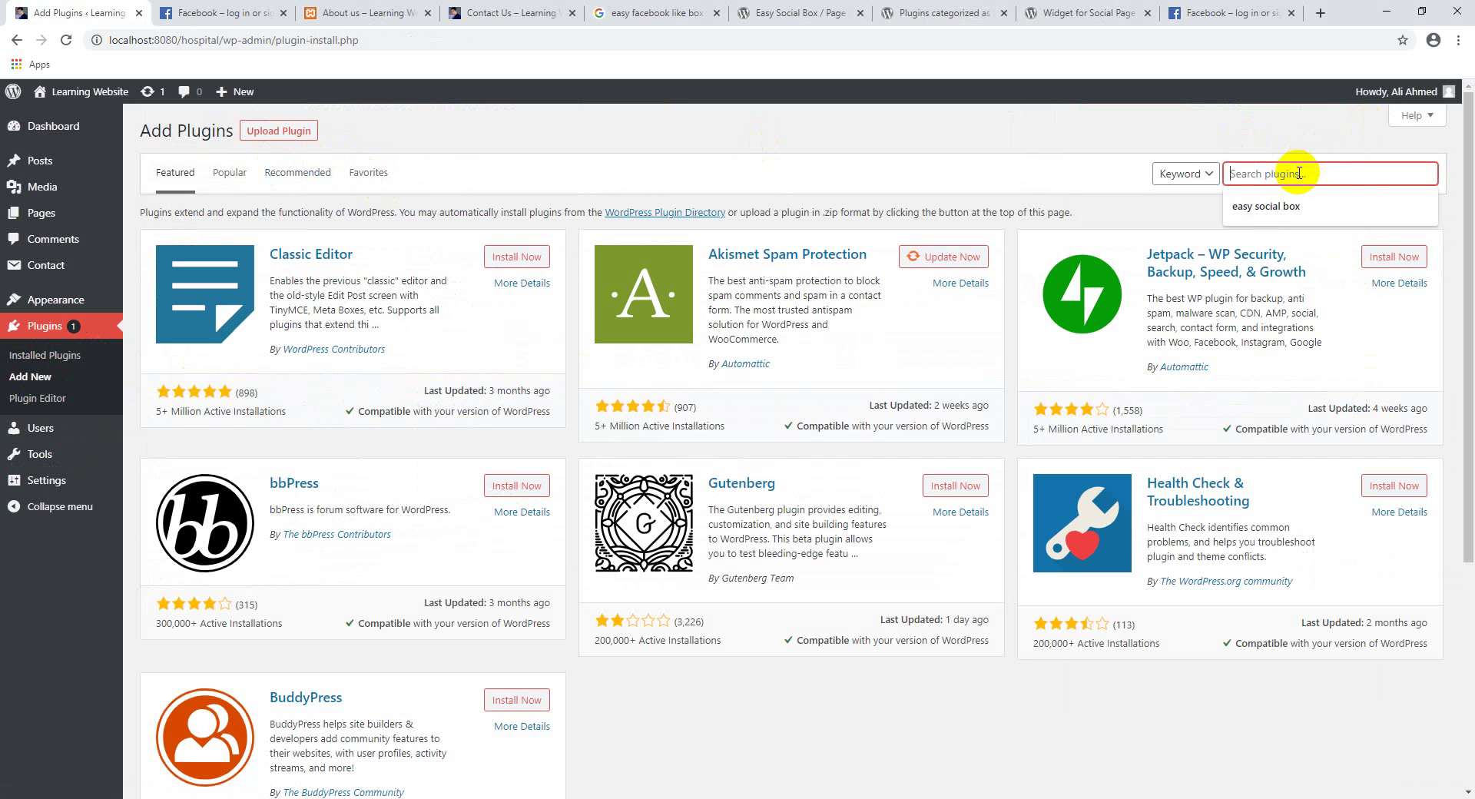
pyautogui.click(1291, 206)
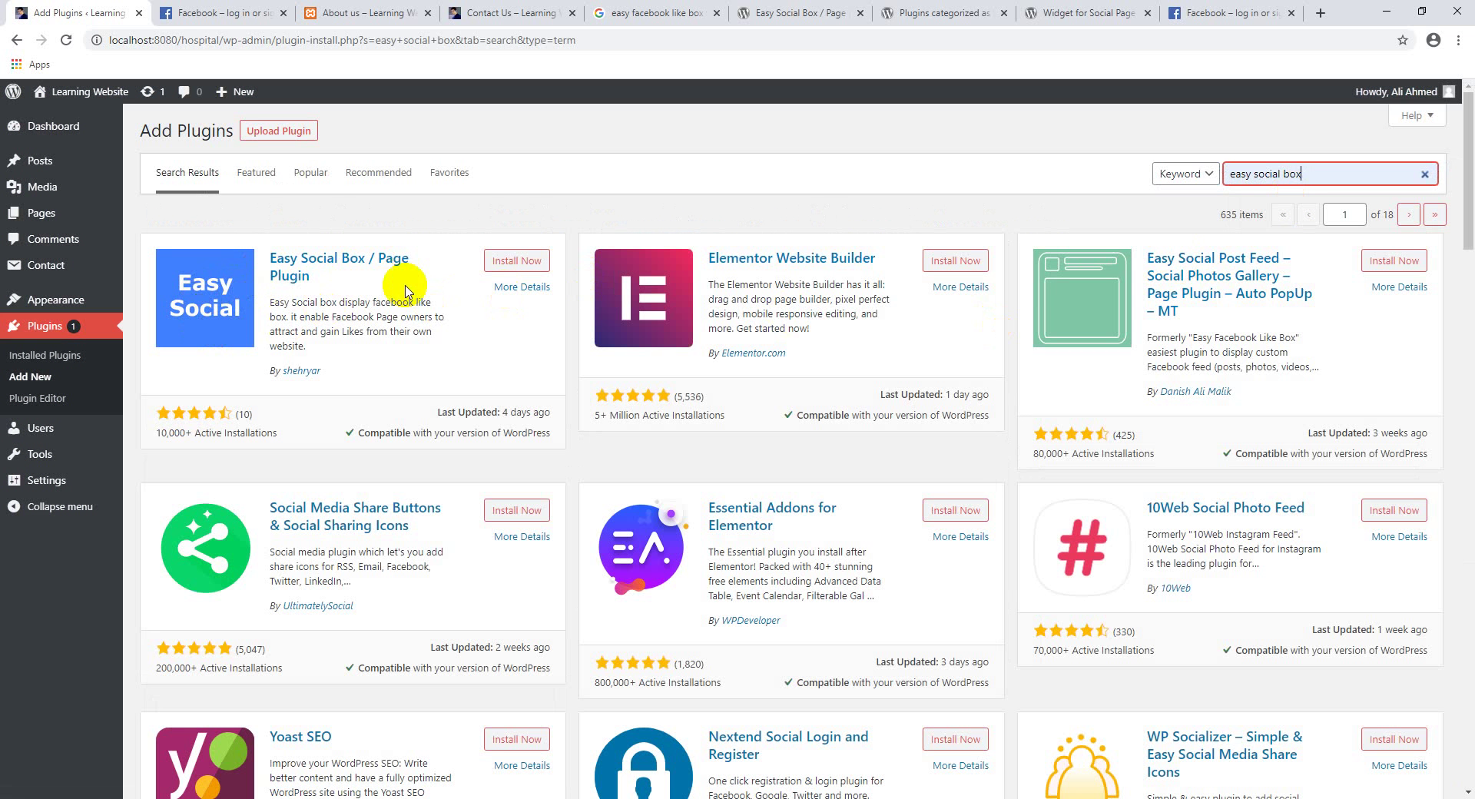
pyautogui.click(533, 265)
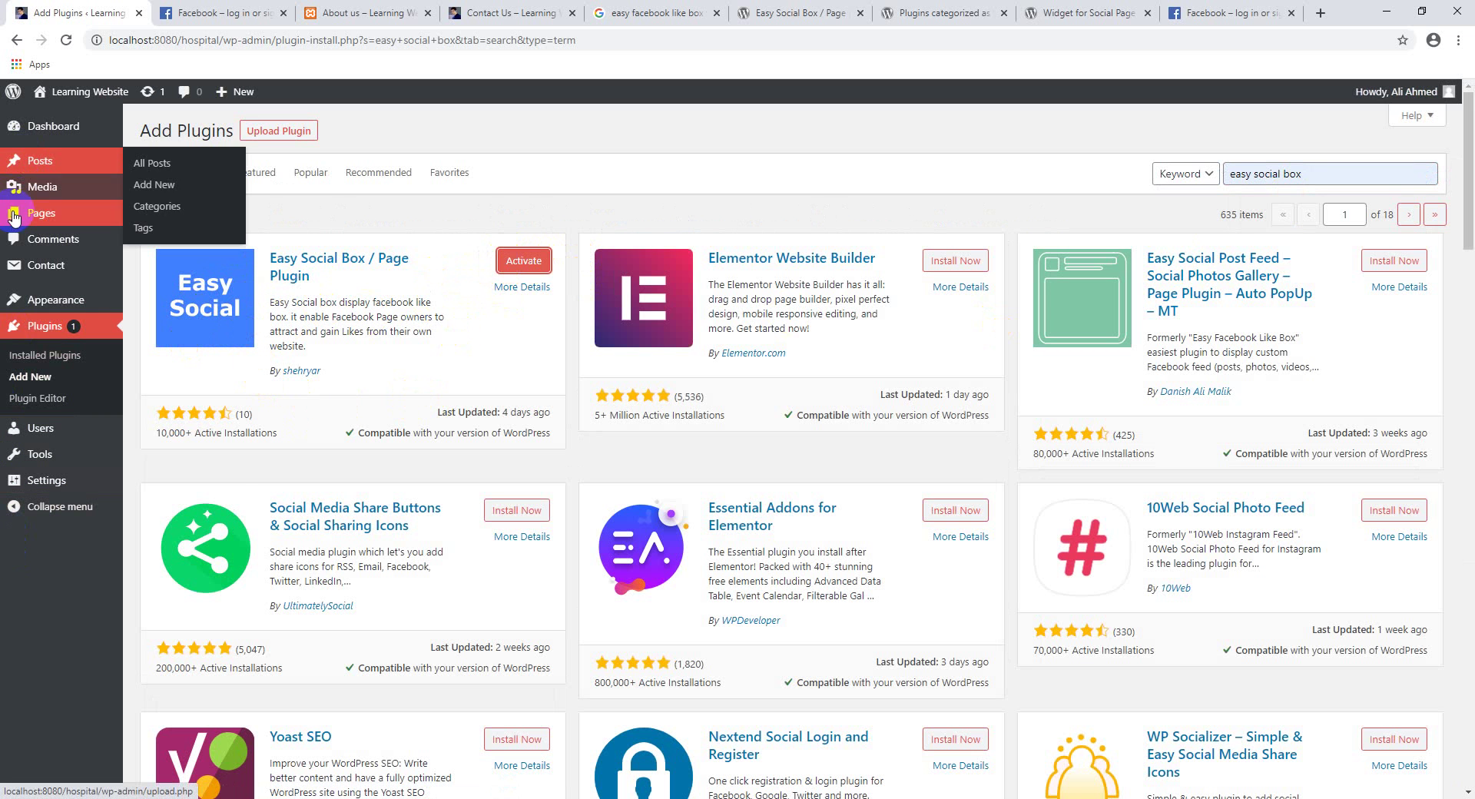
# - Switch to the Easy Social Box / Page Plugin page on WordPress.org and look through its description and screenshots
pyautogui.moveTo(34, 491)
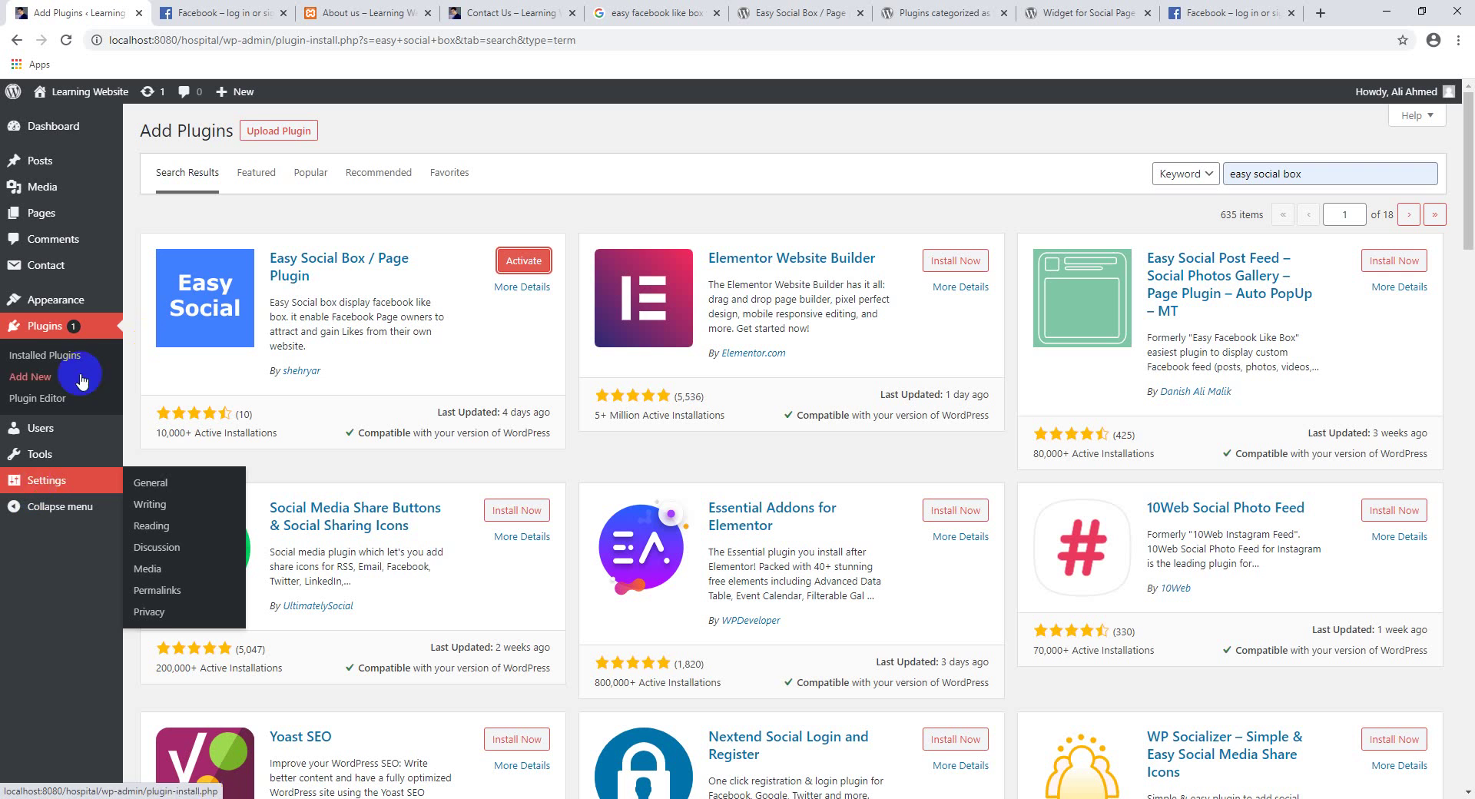
pyautogui.moveTo(45, 311)
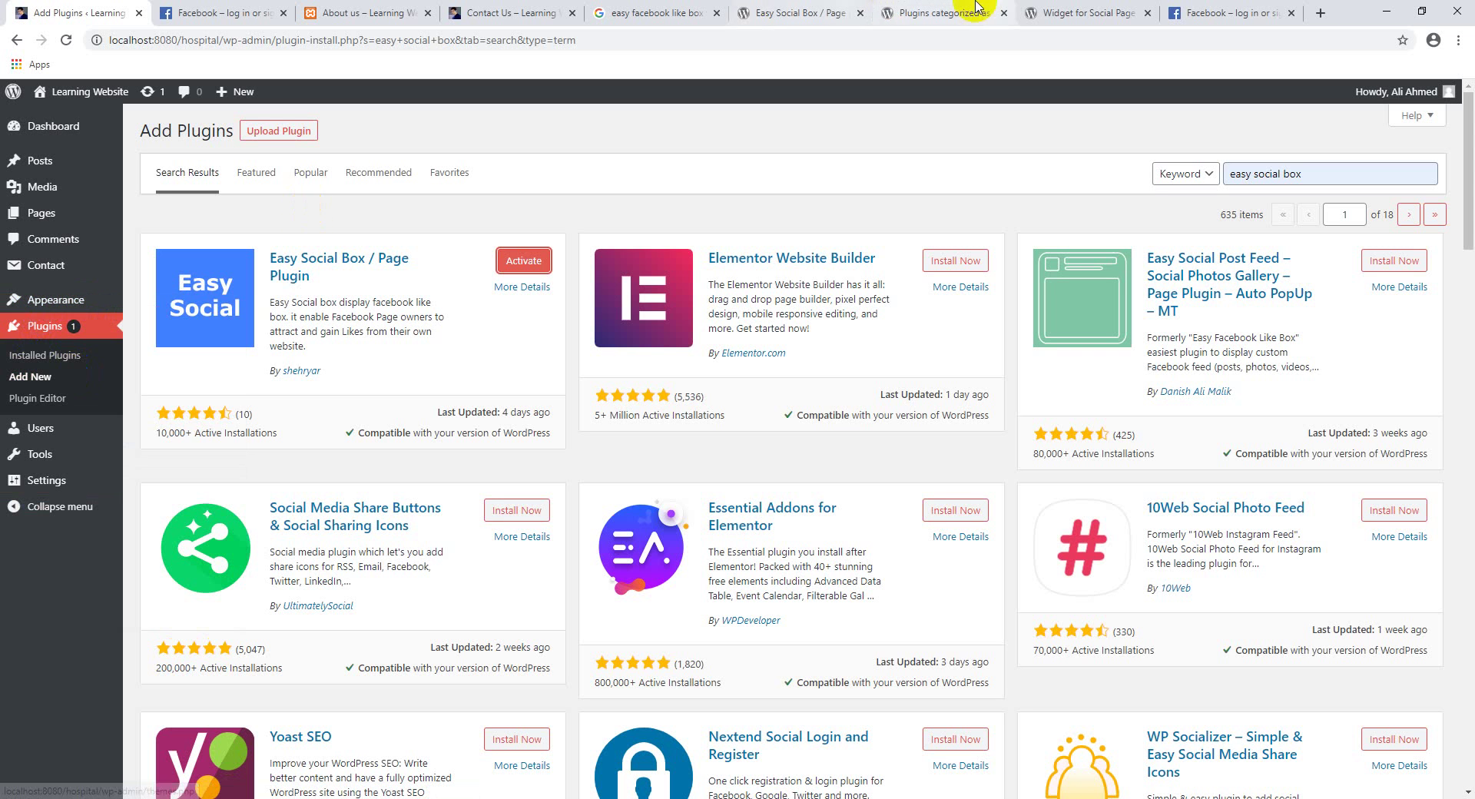
pyautogui.click(944, 12)
pyautogui.click(788, 8)
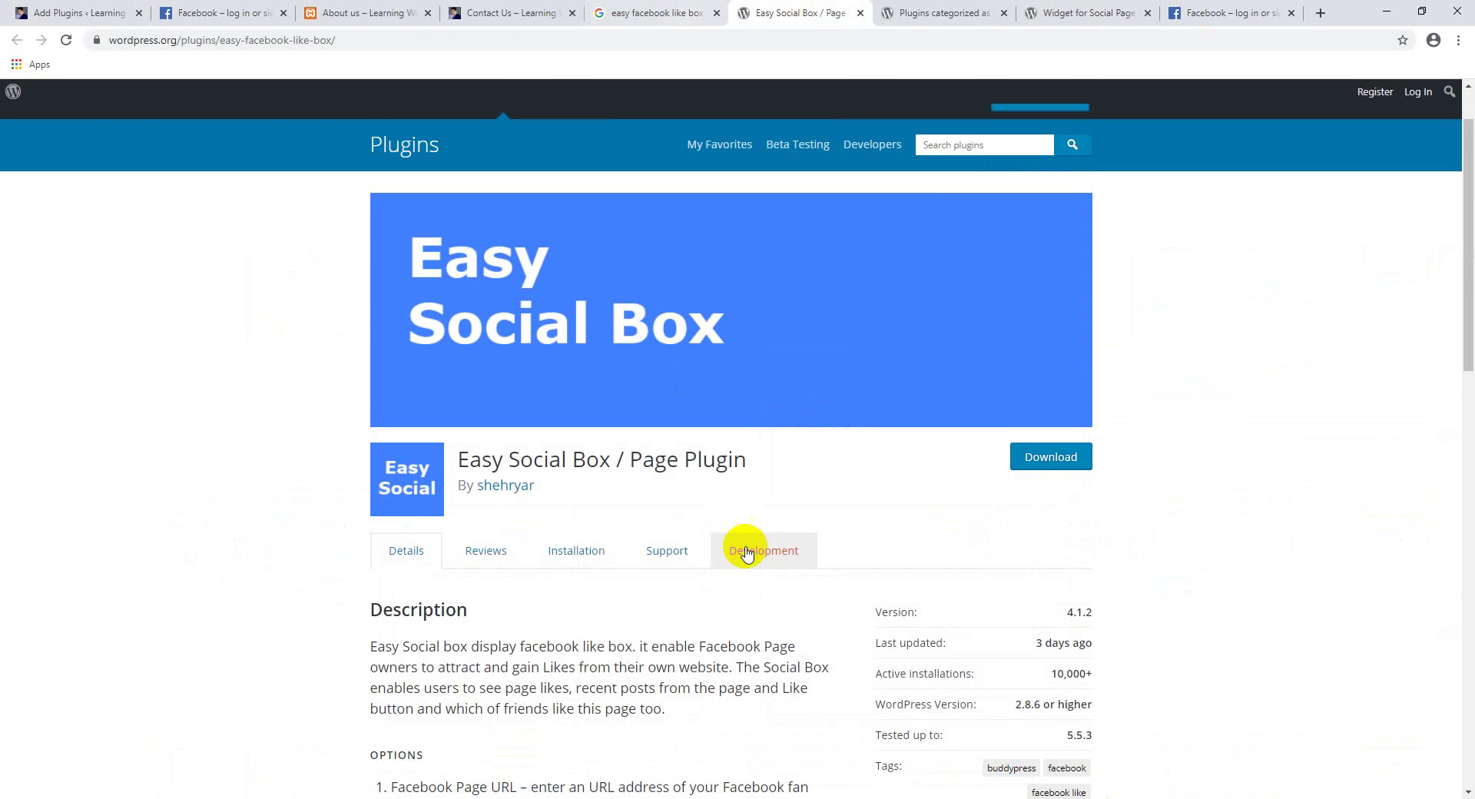
pyautogui.scroll(-15, 745, 550)
pyautogui.scroll(3, 500, 478)
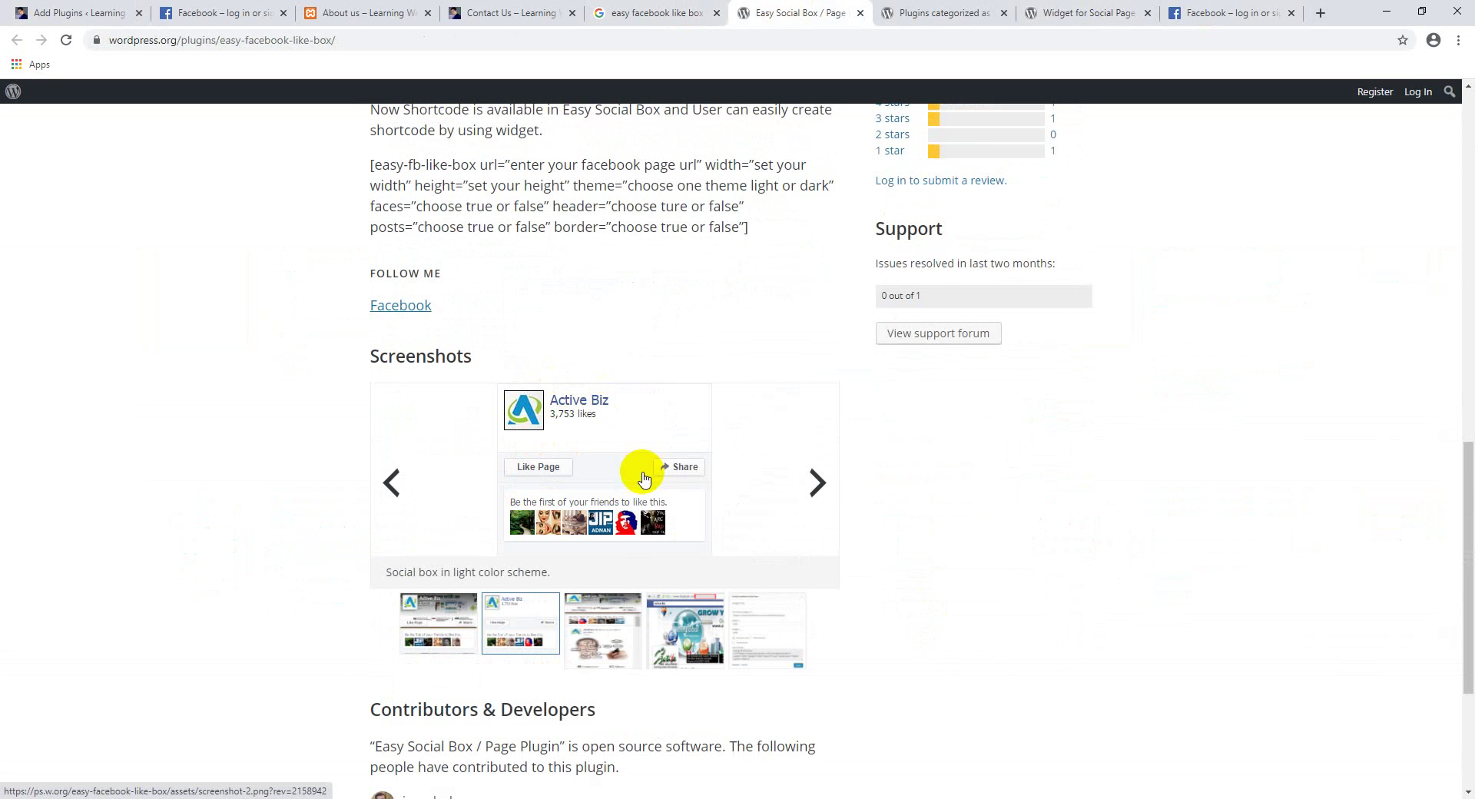
pyautogui.click(818, 484)
pyautogui.scroll(-3, 615, 503)
pyautogui.scroll(2, 645, 431)
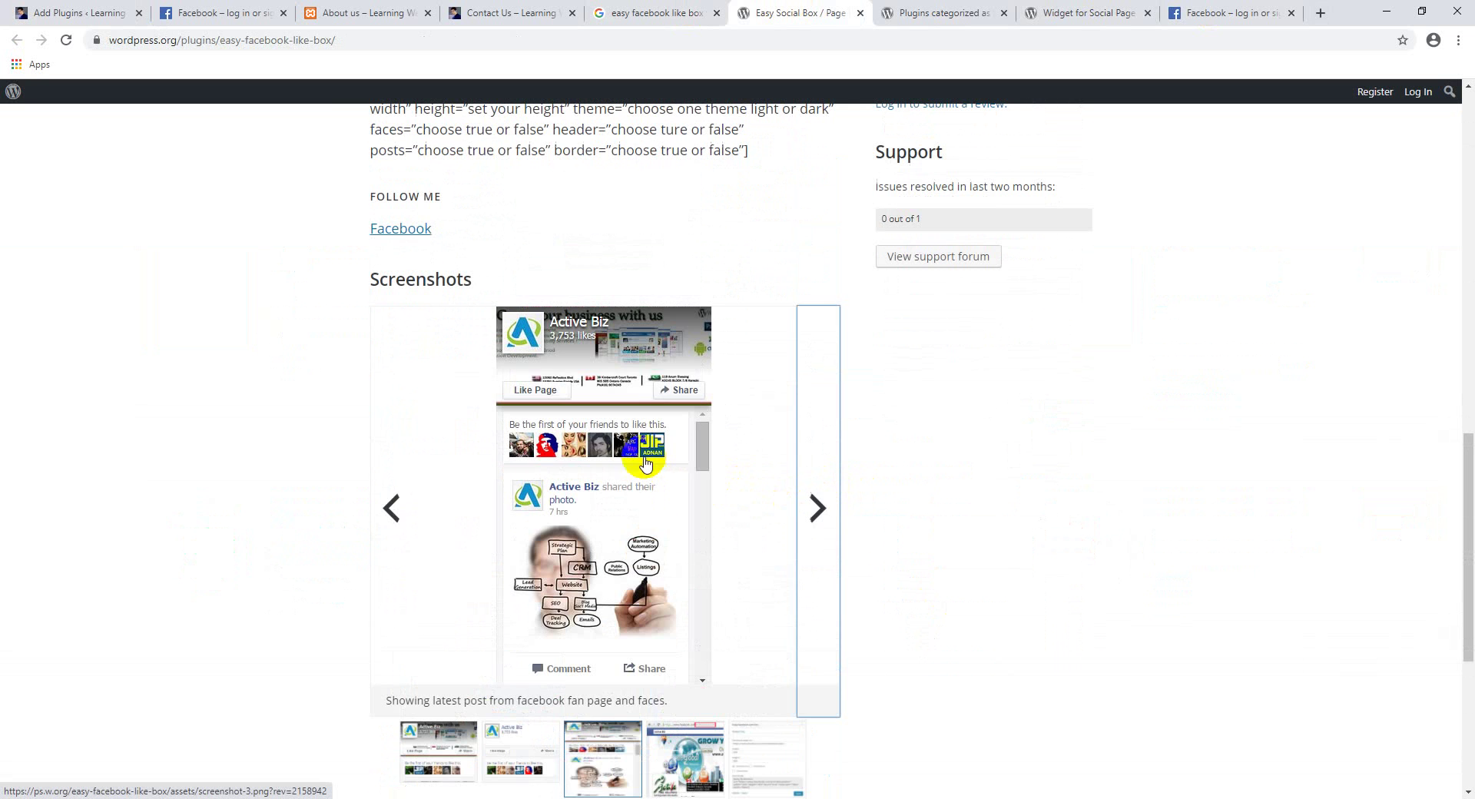
pyautogui.click(809, 507)
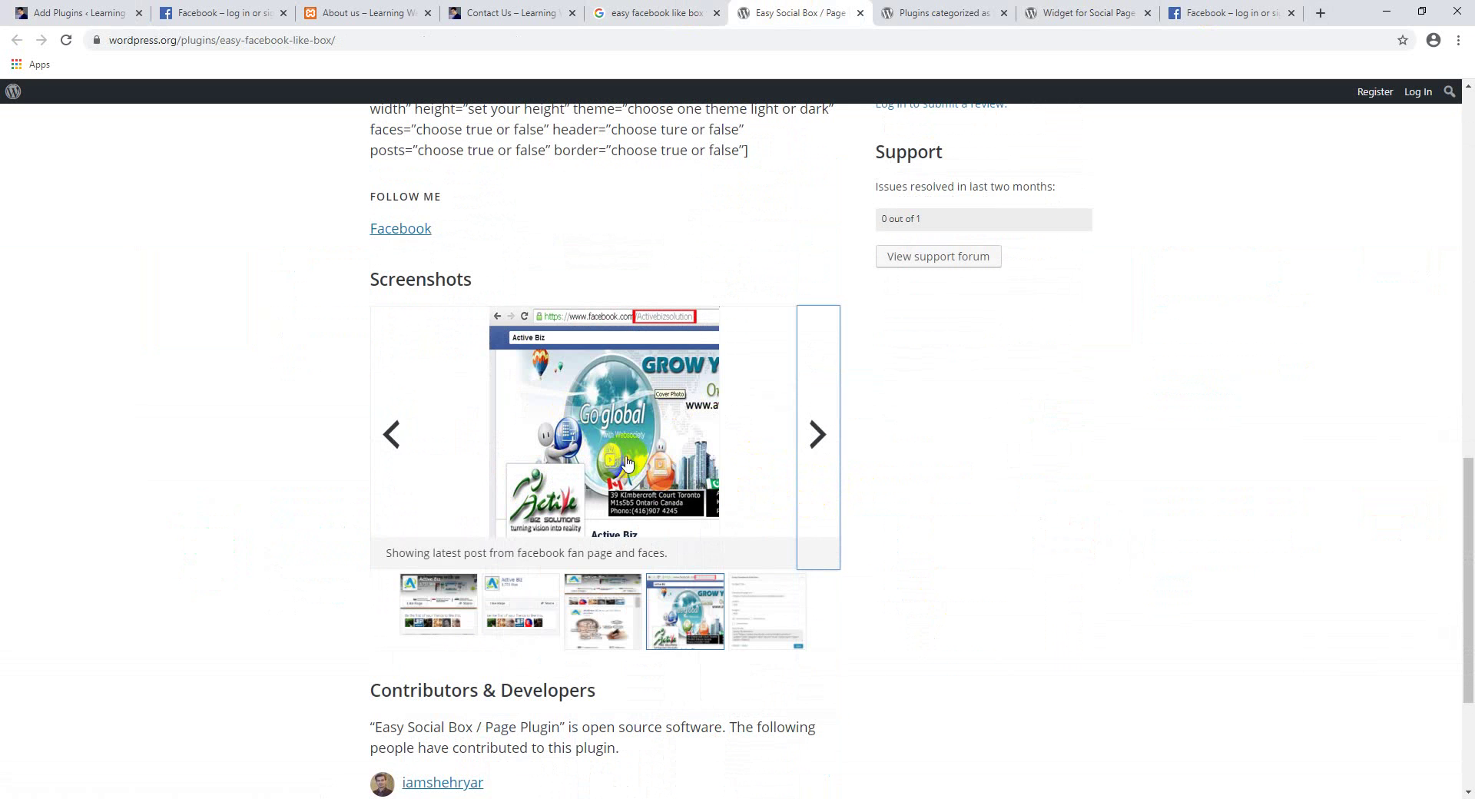
# - Return to the local site's admin and open the Widgets page to look over the available widgets
pyautogui.click(104, 12)
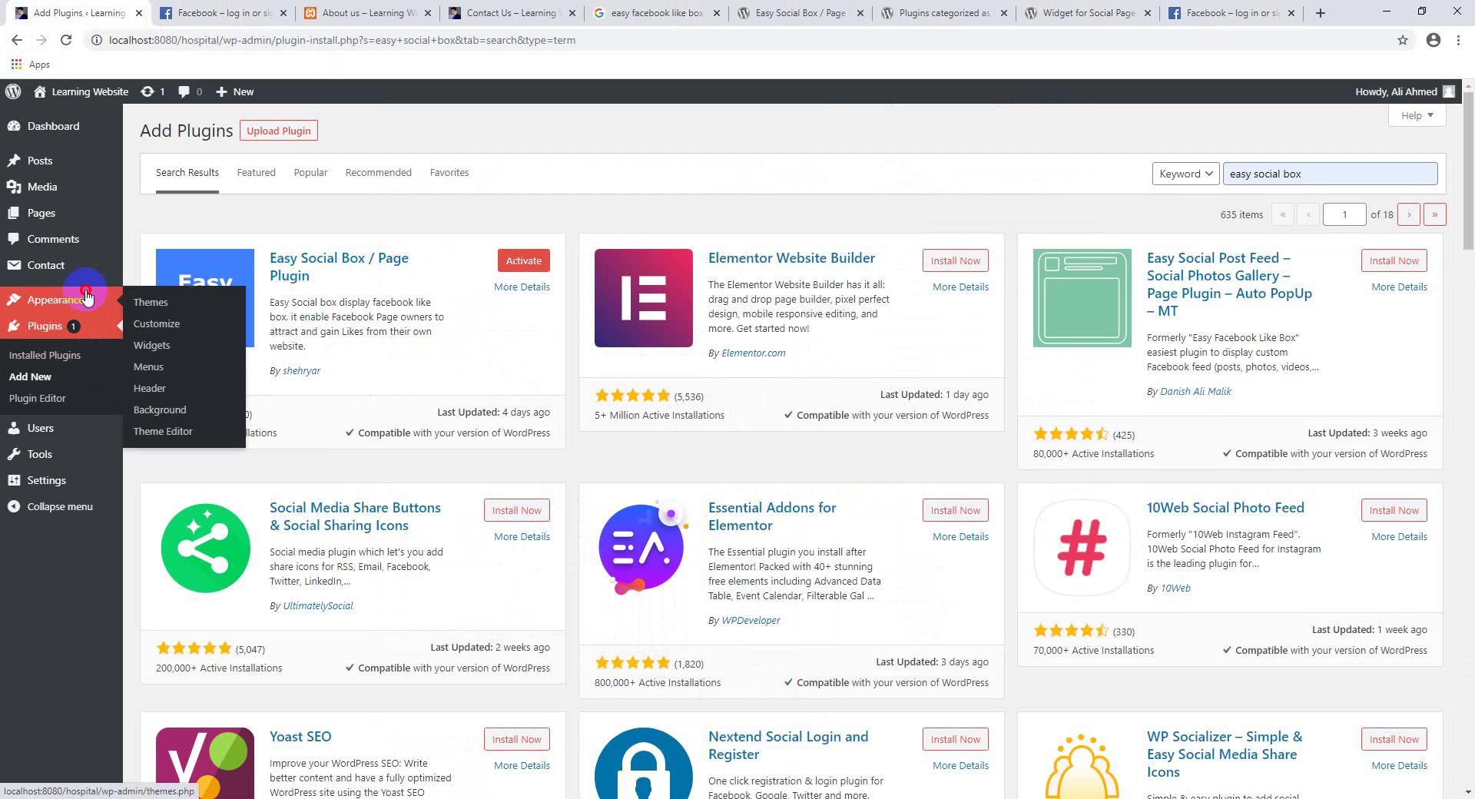
pyautogui.click(198, 382)
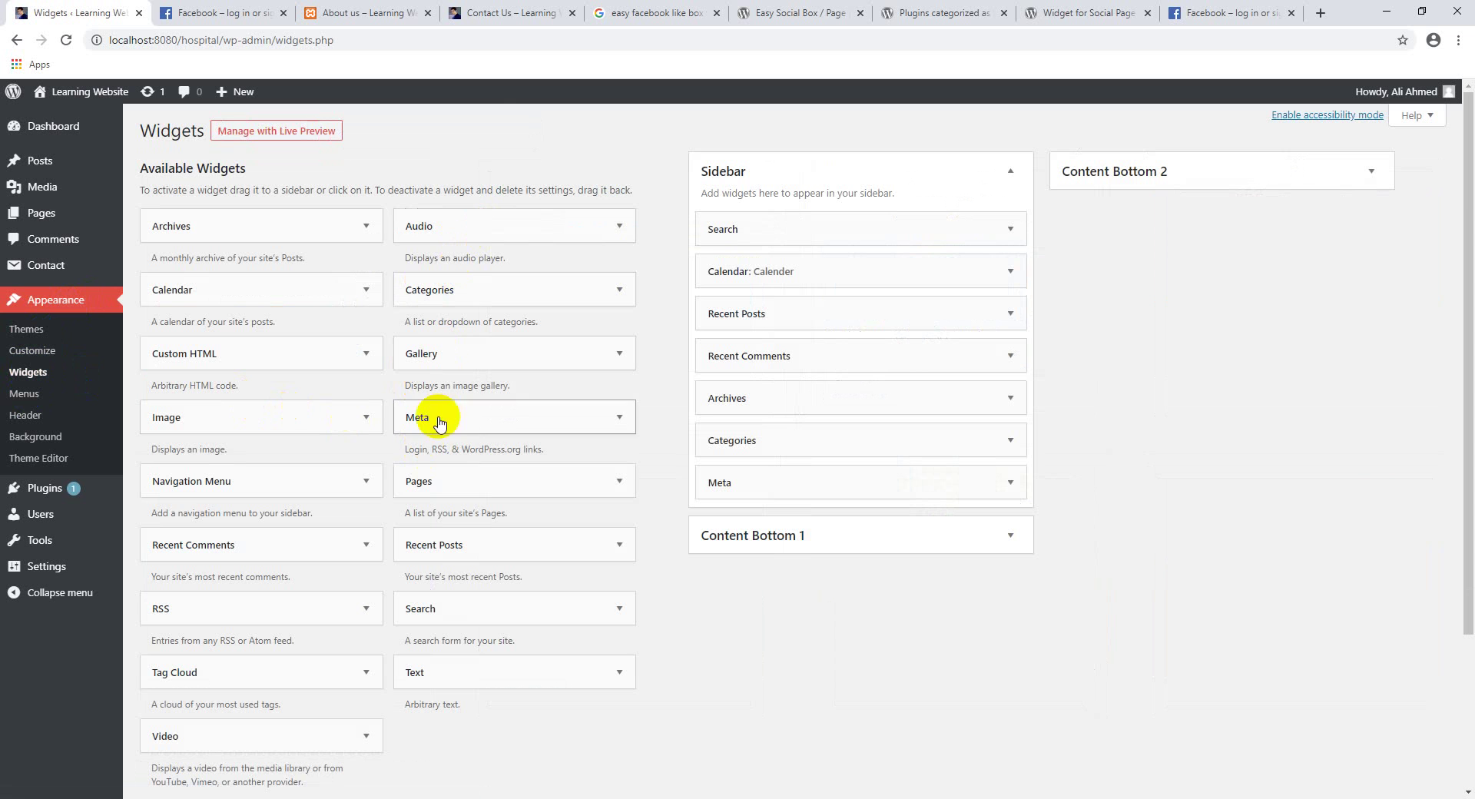
pyautogui.scroll(-3, 307, 600)
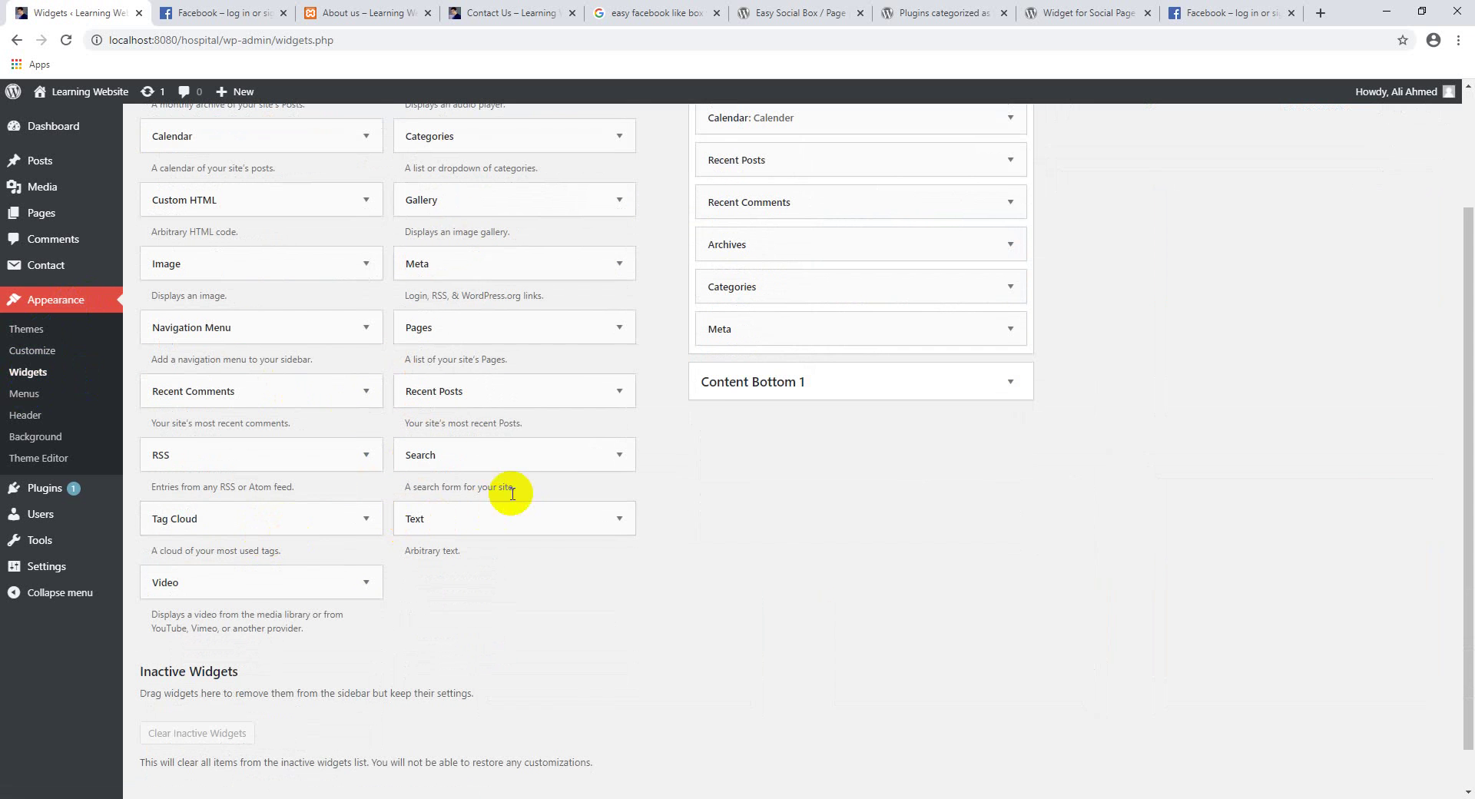
pyautogui.scroll(3, 476, 507)
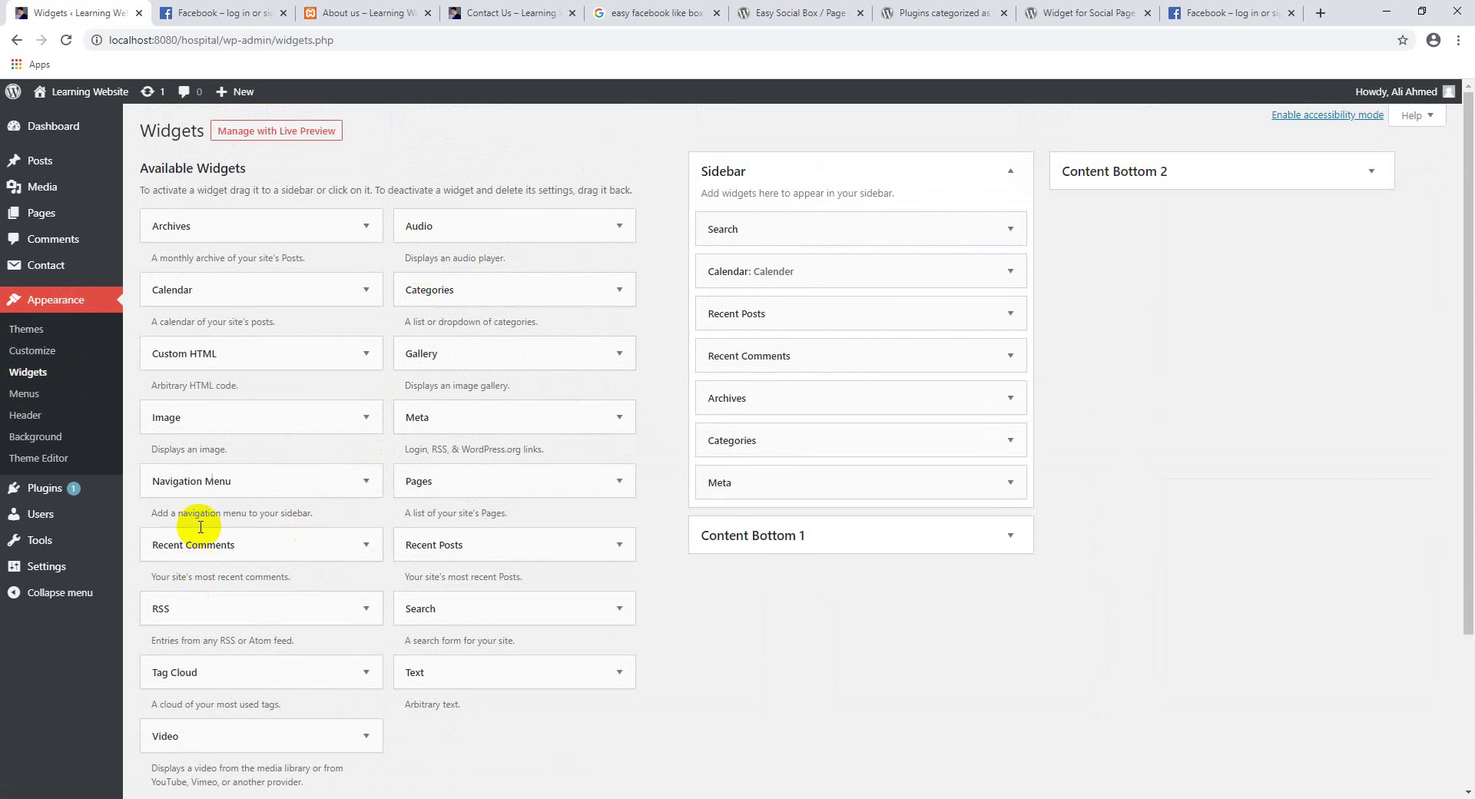
# - Open the installed plugins list and activate the Easy Facebook Like Box plugin
pyautogui.click(42, 493)
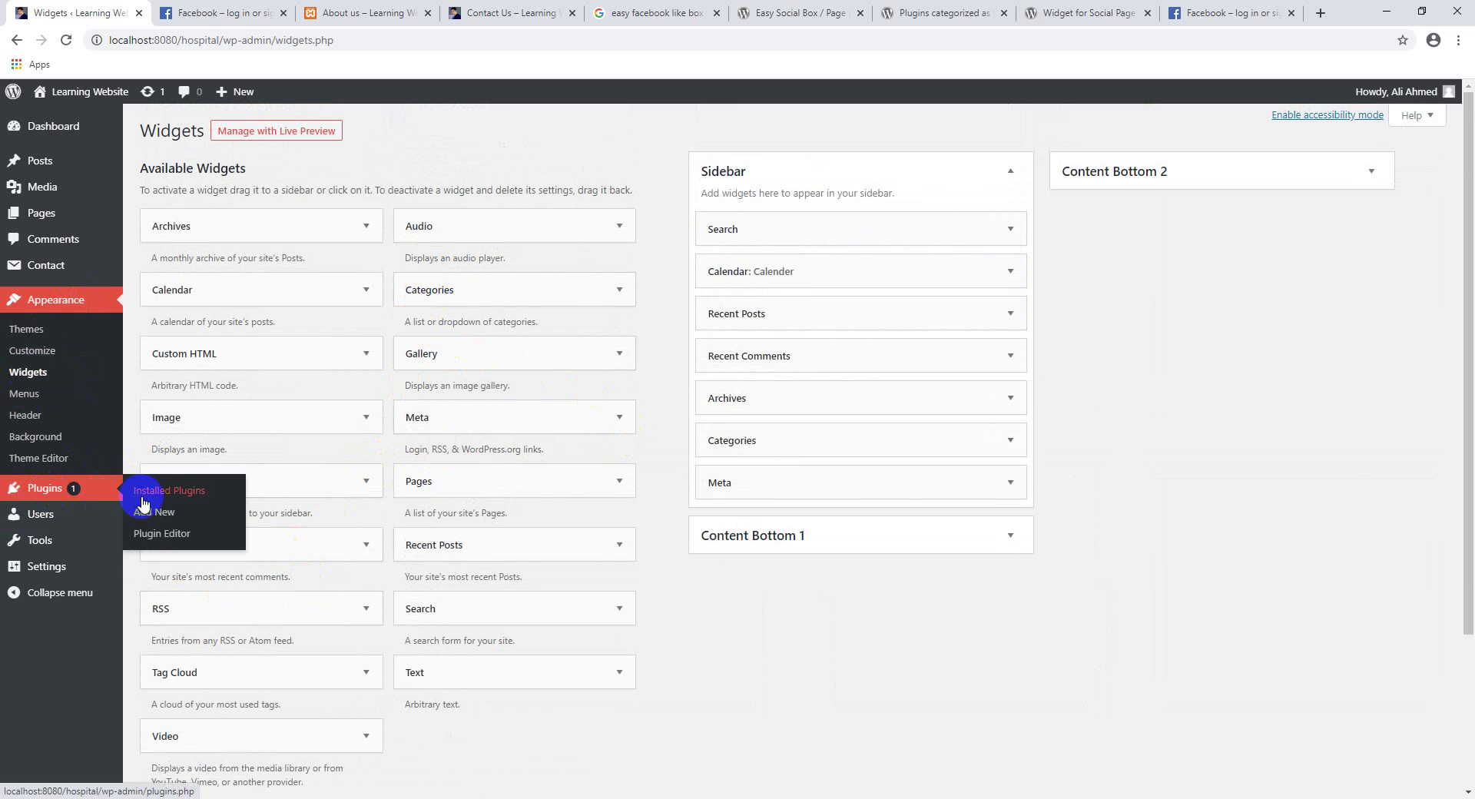
pyautogui.click(157, 494)
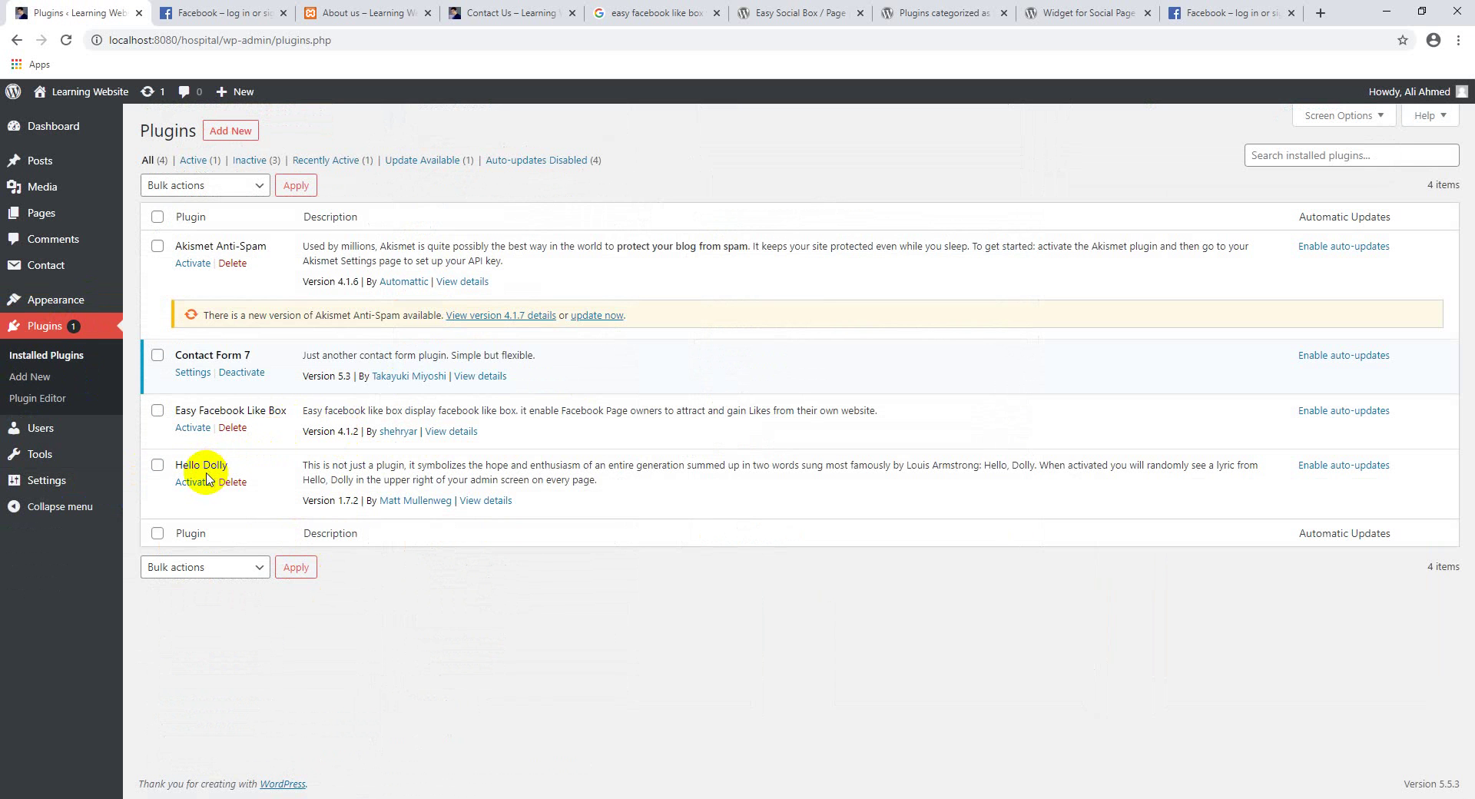
pyautogui.click(187, 428)
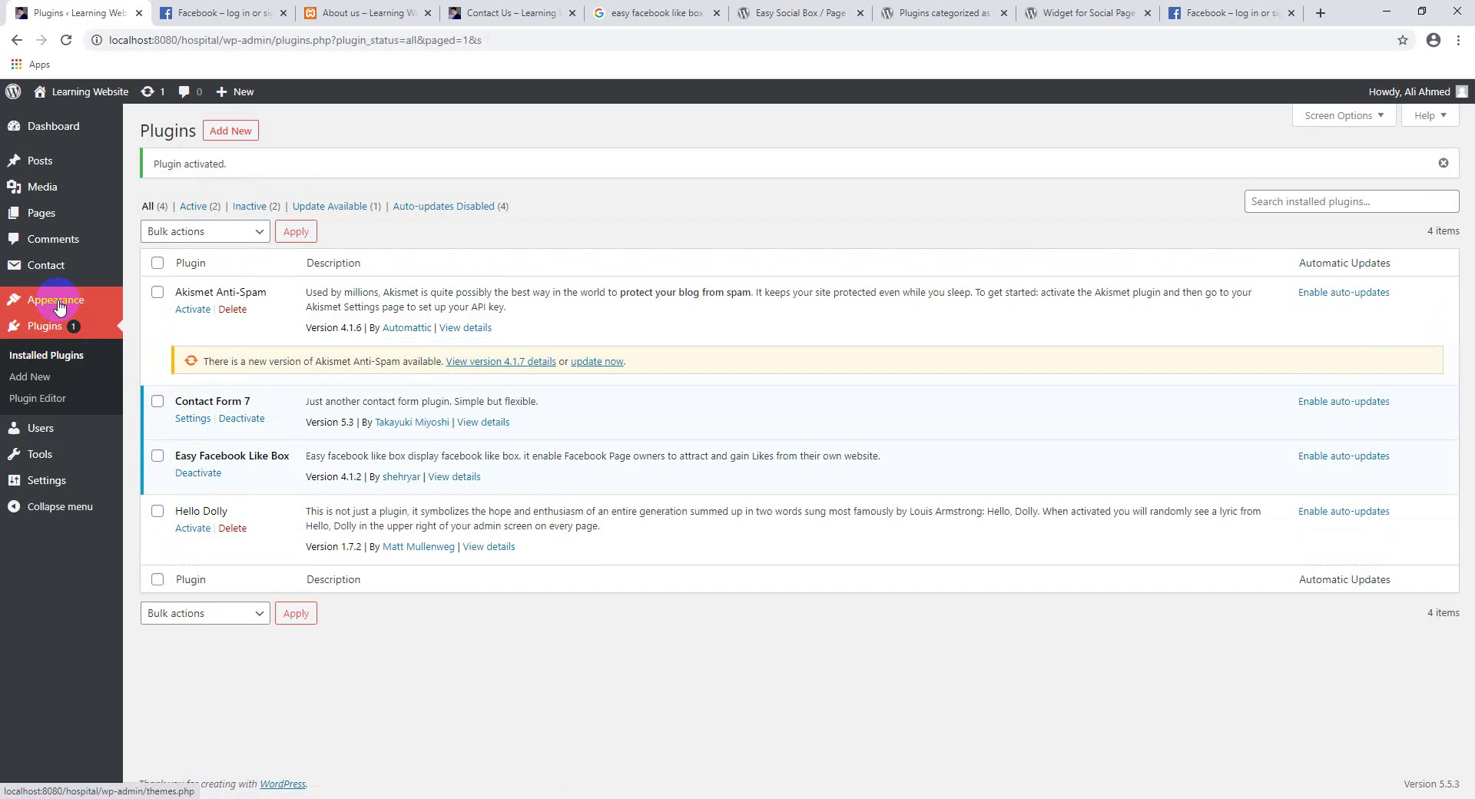
# - On the Widgets page, add the Easy Facebook Like Box widget to the Sidebar below Search and title it "Our Page"
pyautogui.moveTo(62, 300)
pyautogui.click(154, 369)
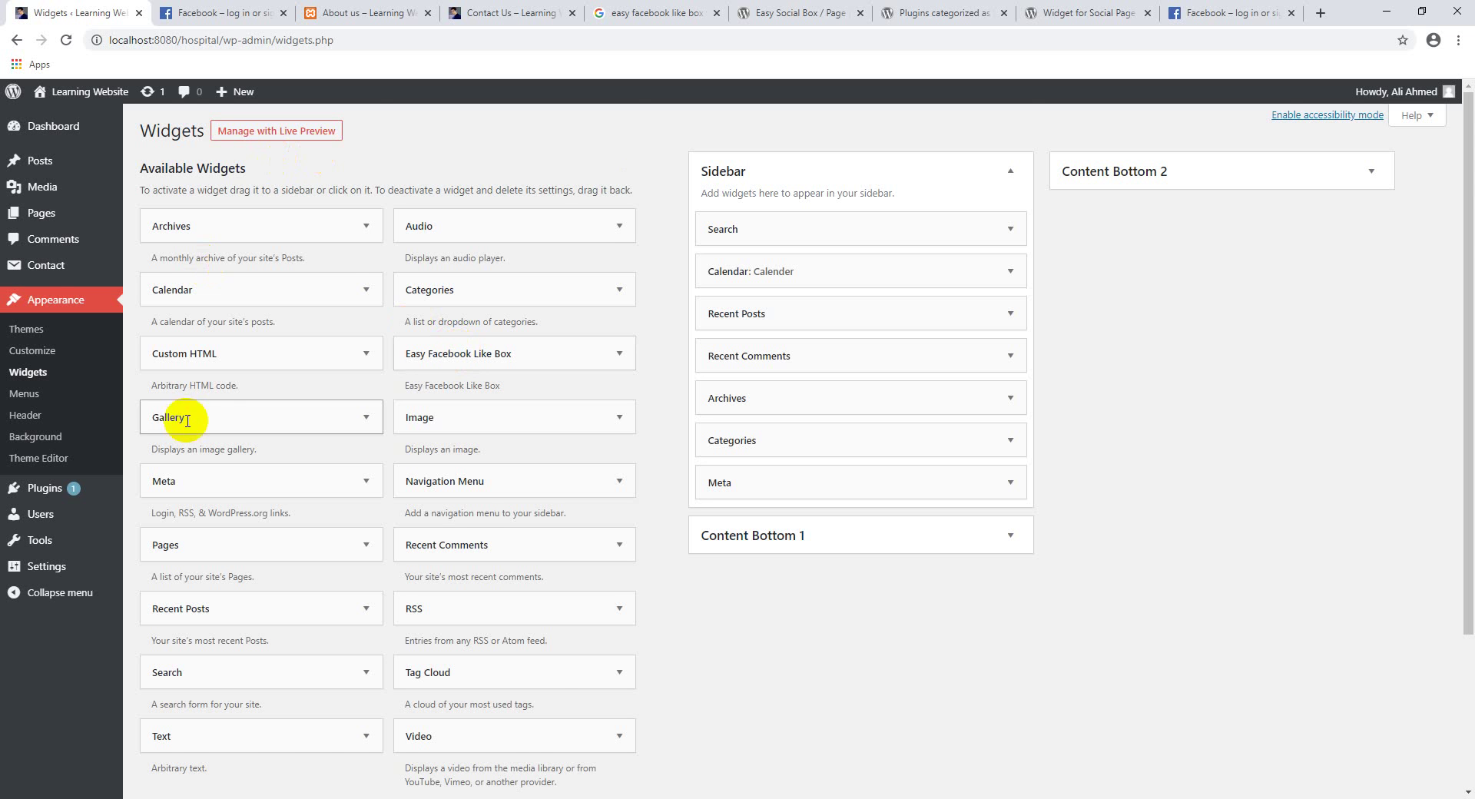
pyautogui.scroll(-3, 362, 560)
pyautogui.scroll(3, 399, 476)
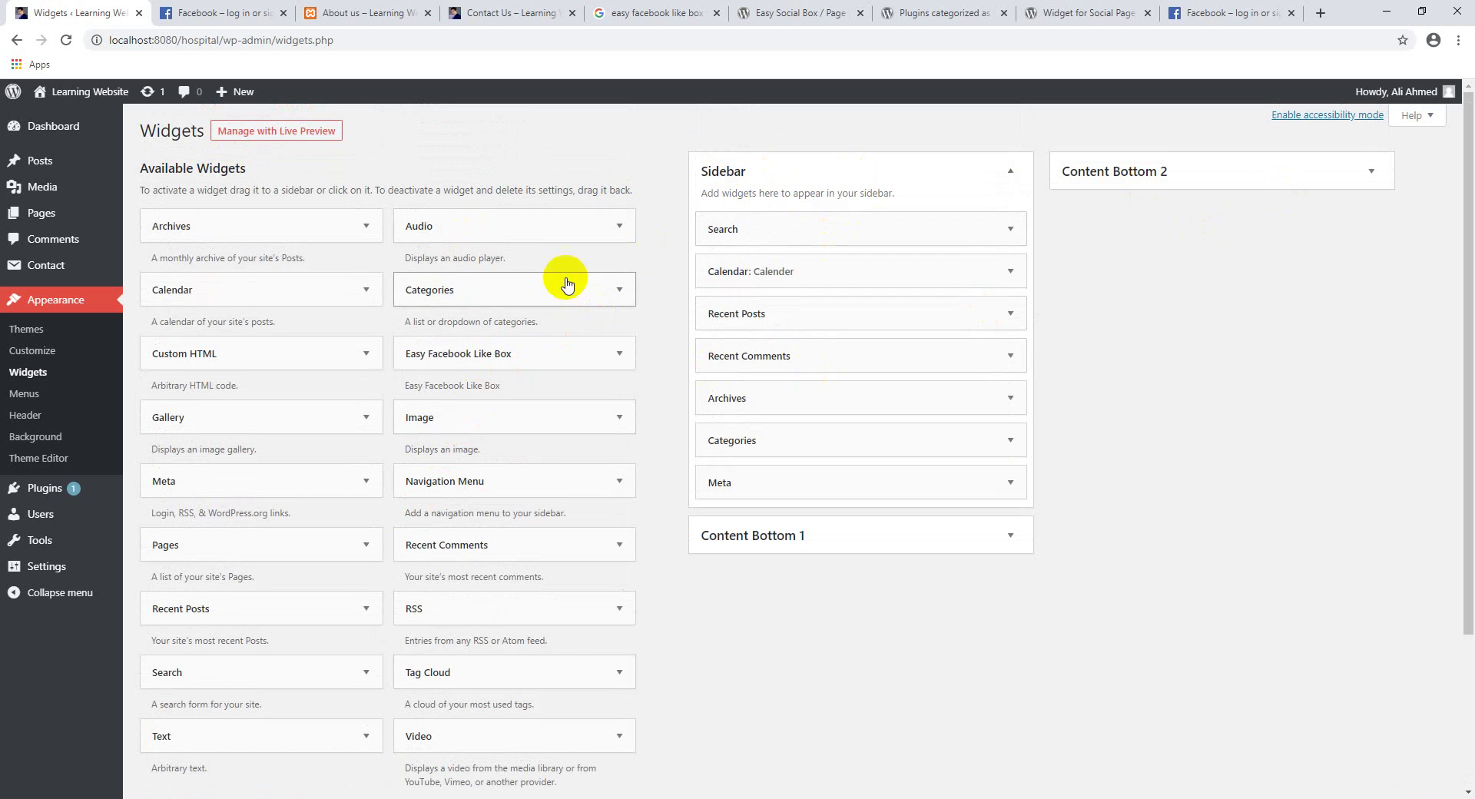
pyautogui.moveTo(487, 367); pyautogui.dragTo(743, 278)
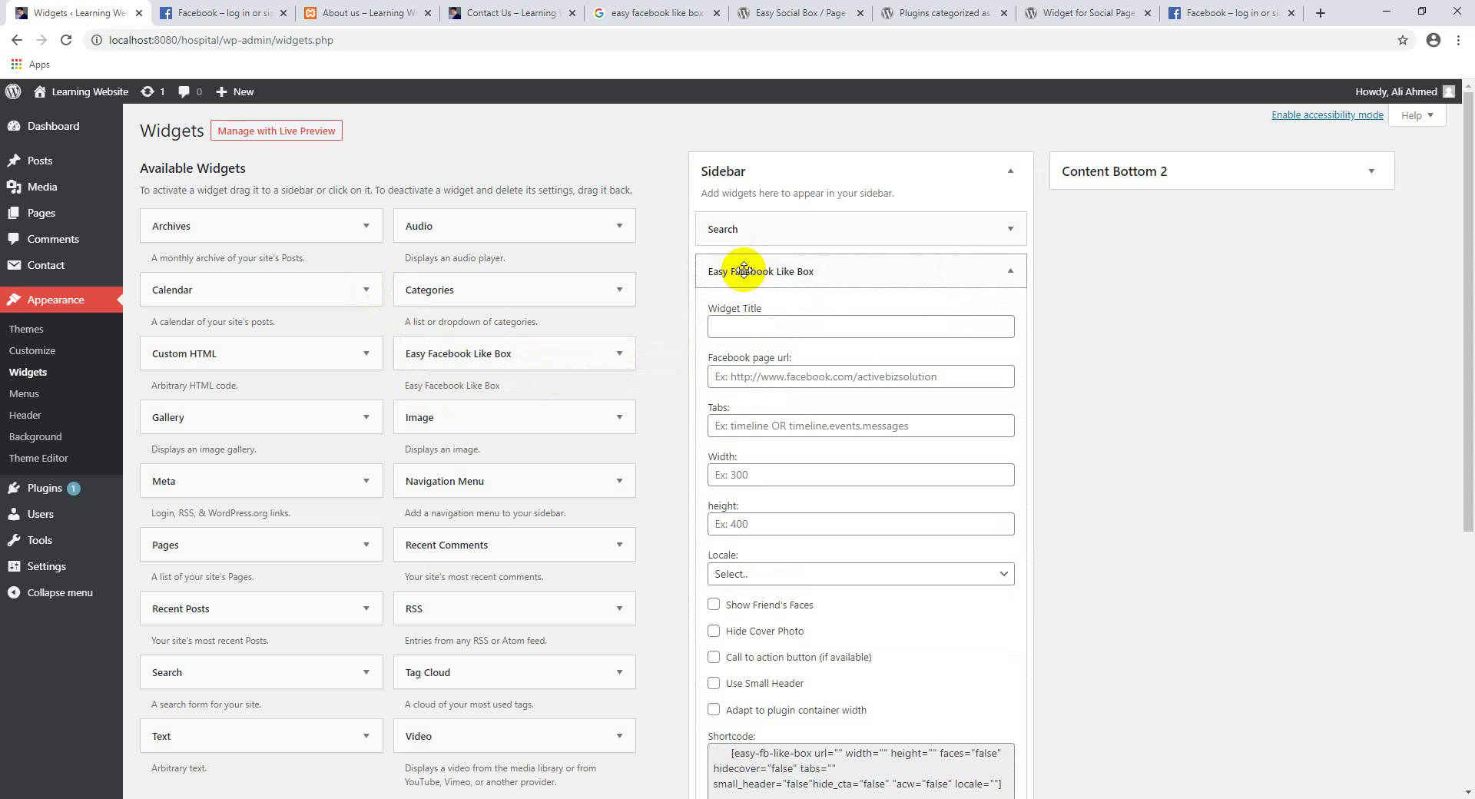
pyautogui.click(749, 330)
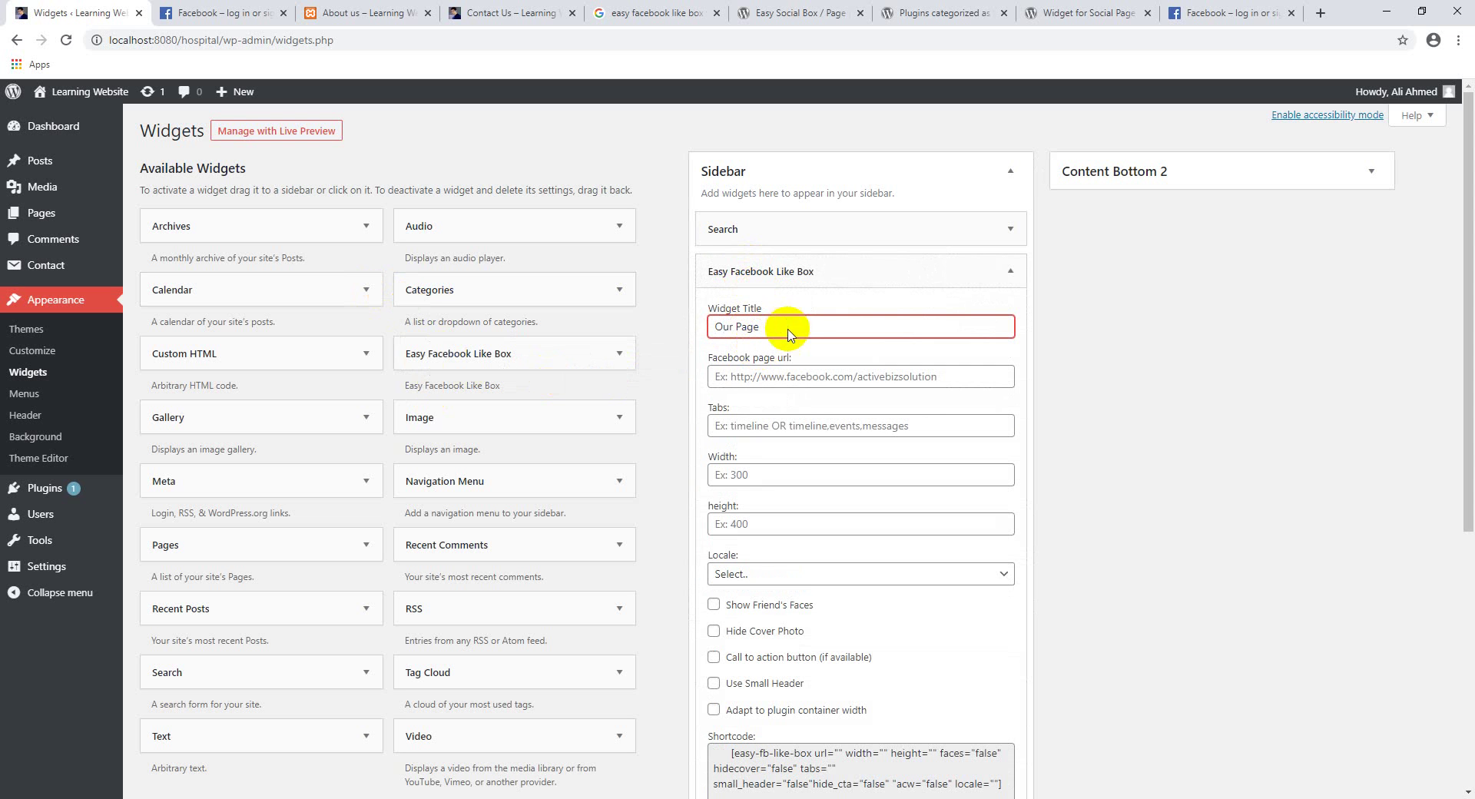
pyautogui.click(784, 375)
pyautogui.click(796, 430)
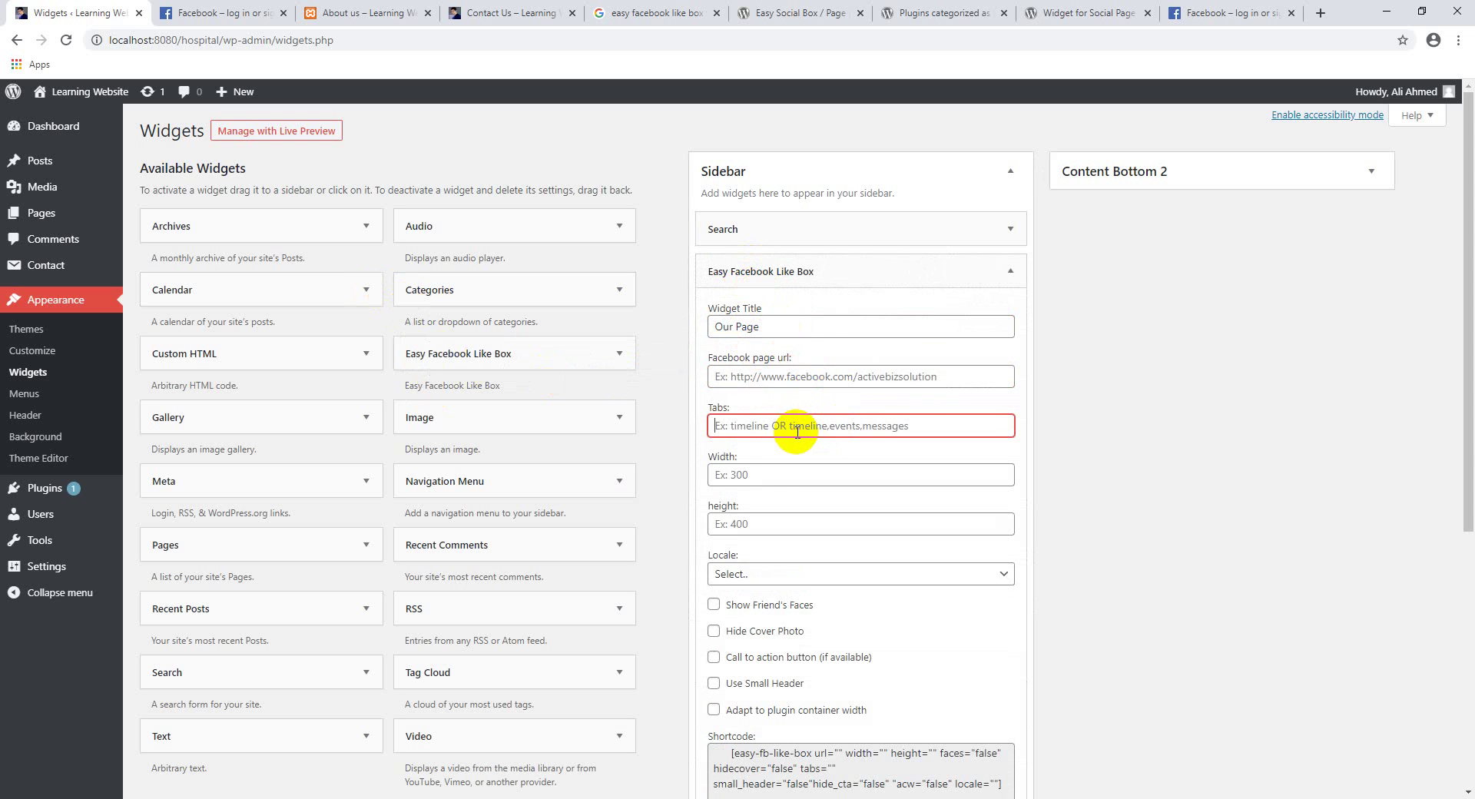
pyautogui.click(780, 375)
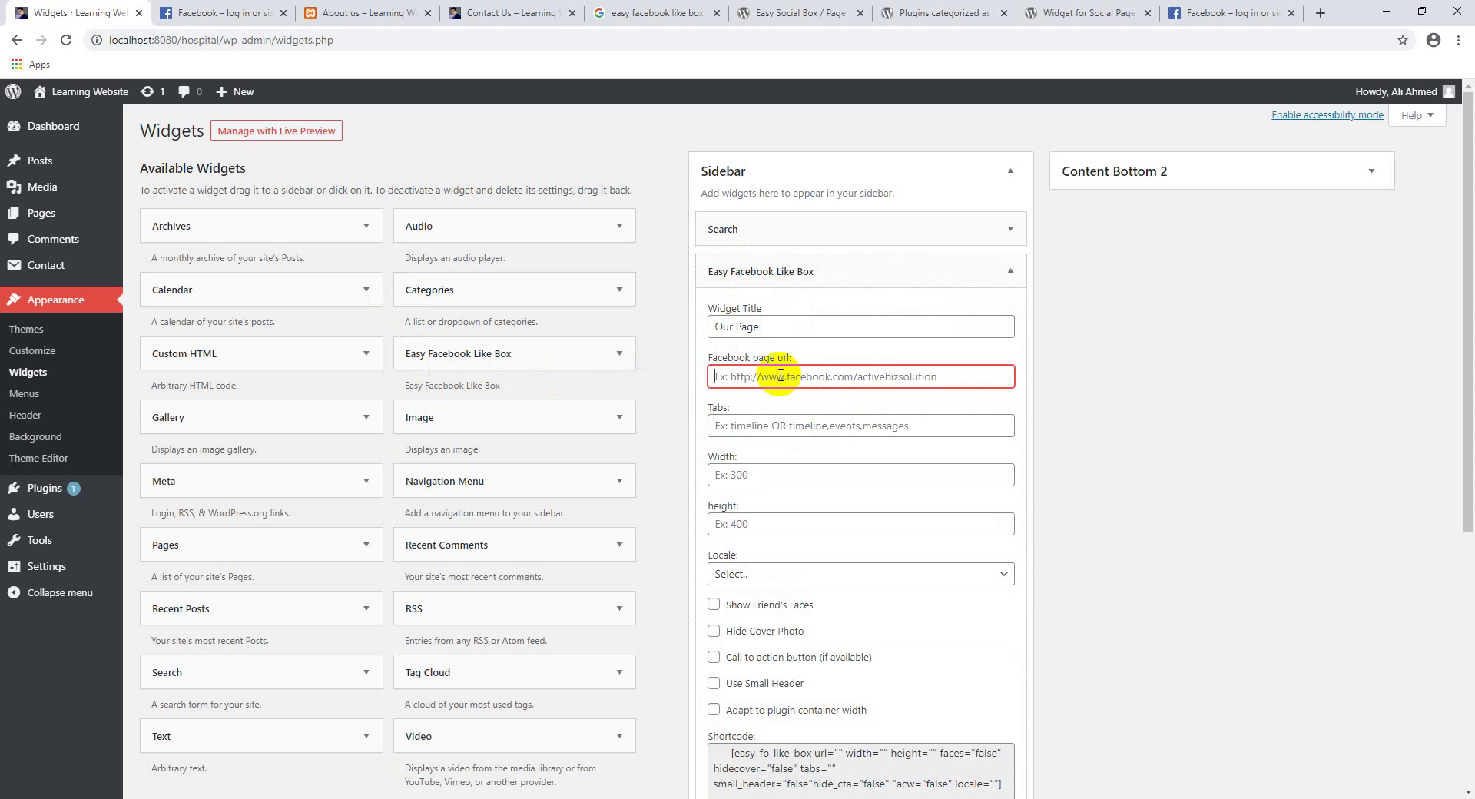
# - Switch to Facebook, log in with the saved profile by entering the account password, and dismiss the offer to save it
pyautogui.moveTo(1131, 106); pyautogui.dragTo(1155, 109)
pyautogui.click(1227, 7)
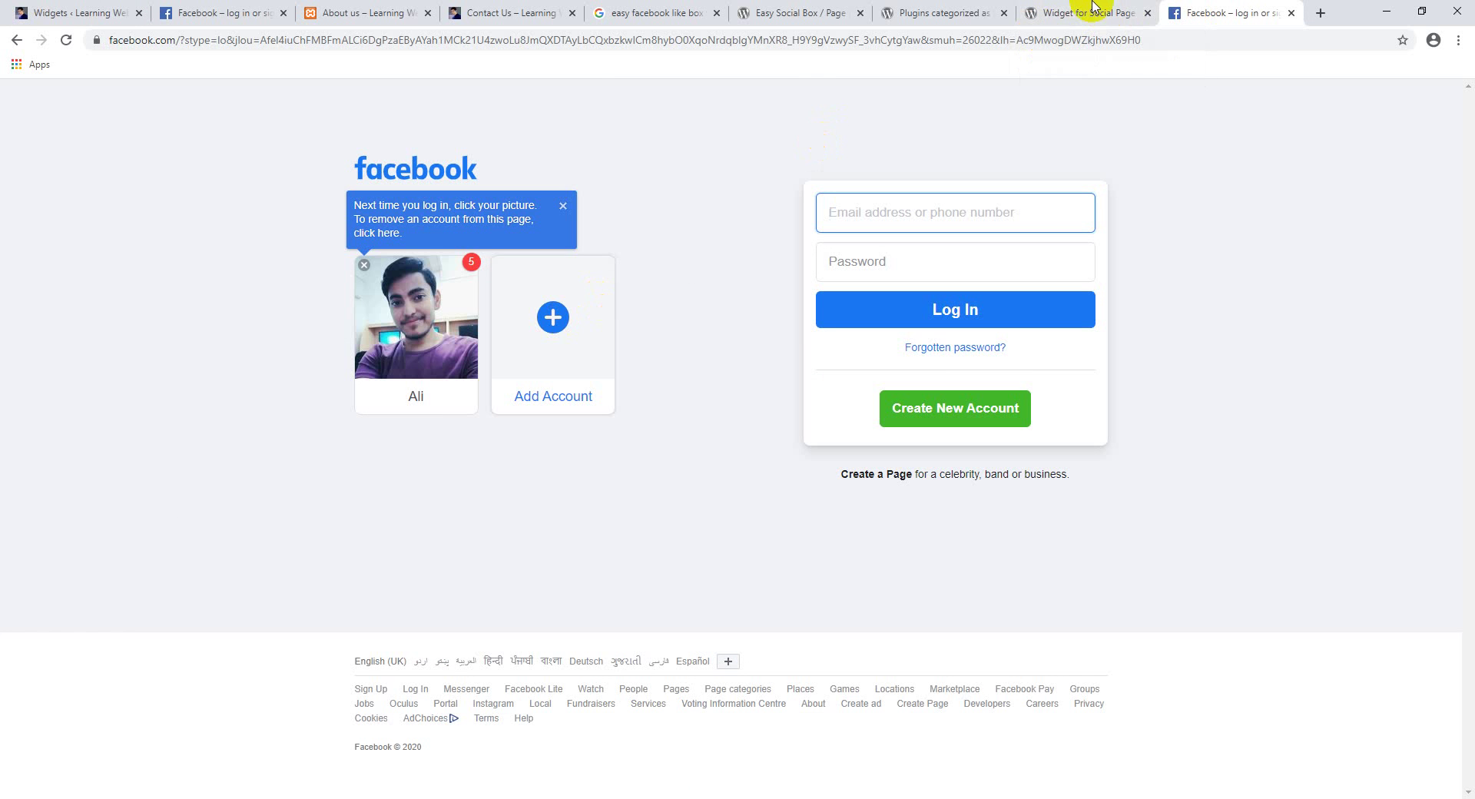
pyautogui.click(188, 8)
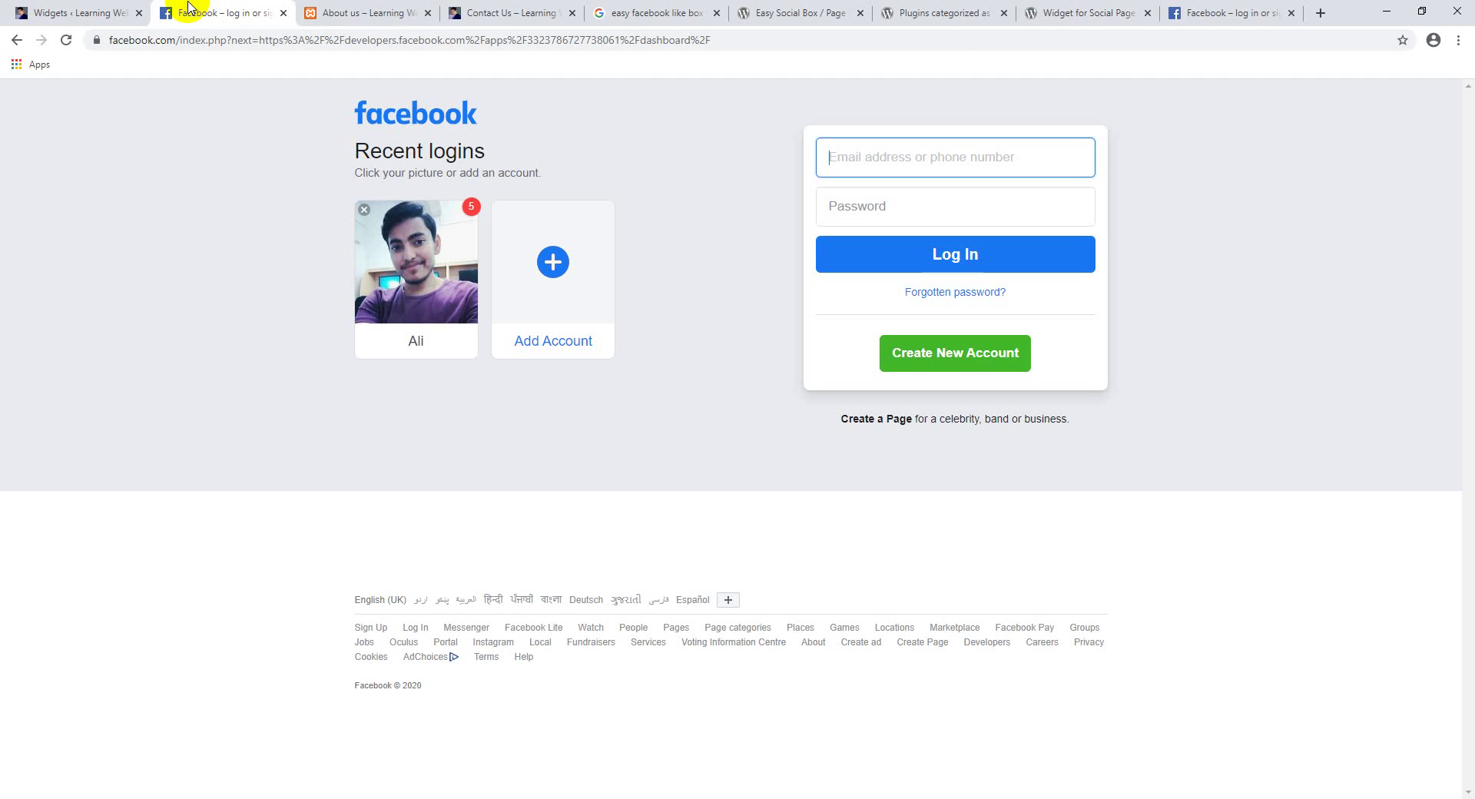
pyautogui.click(1256, 9)
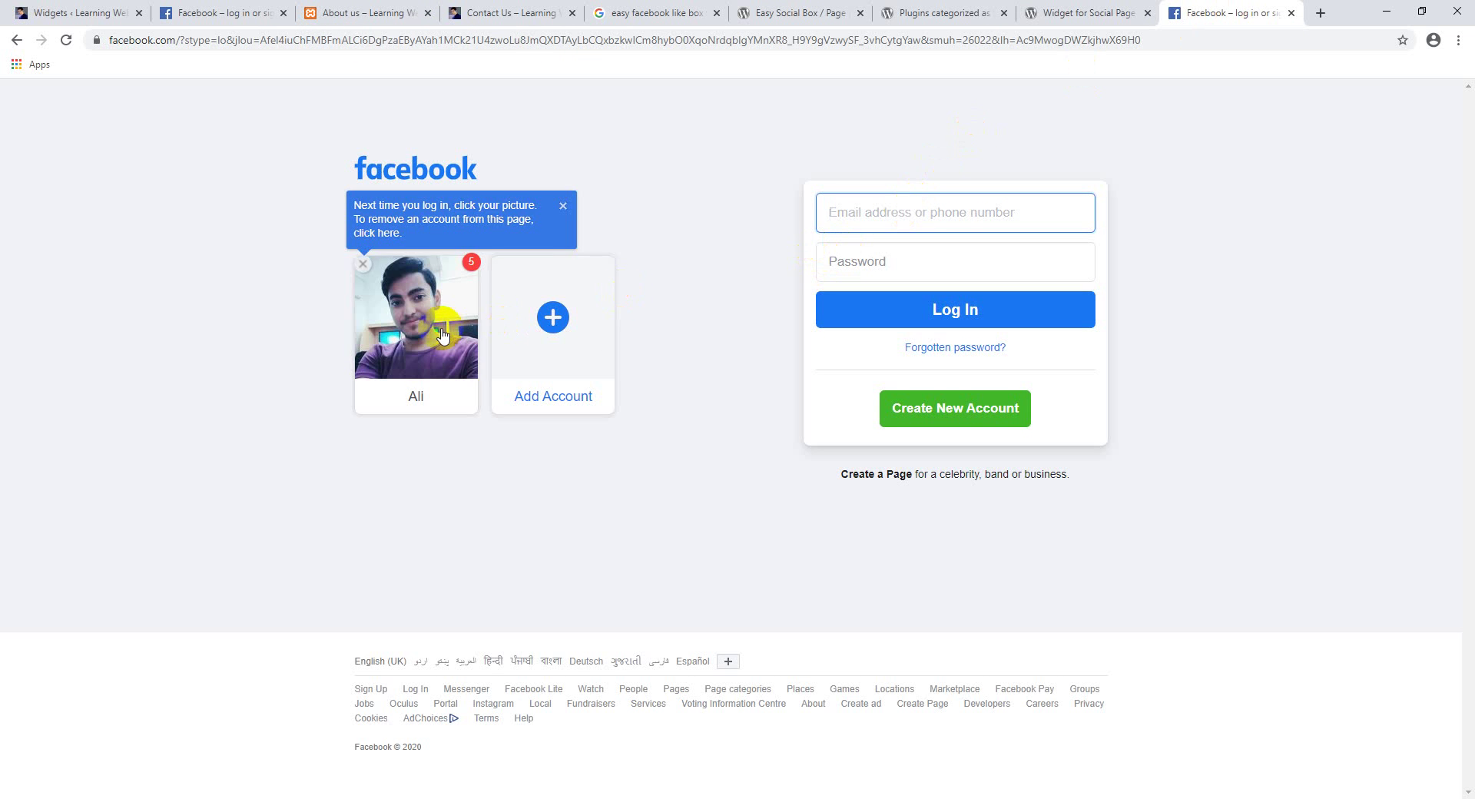
pyautogui.click(442, 333)
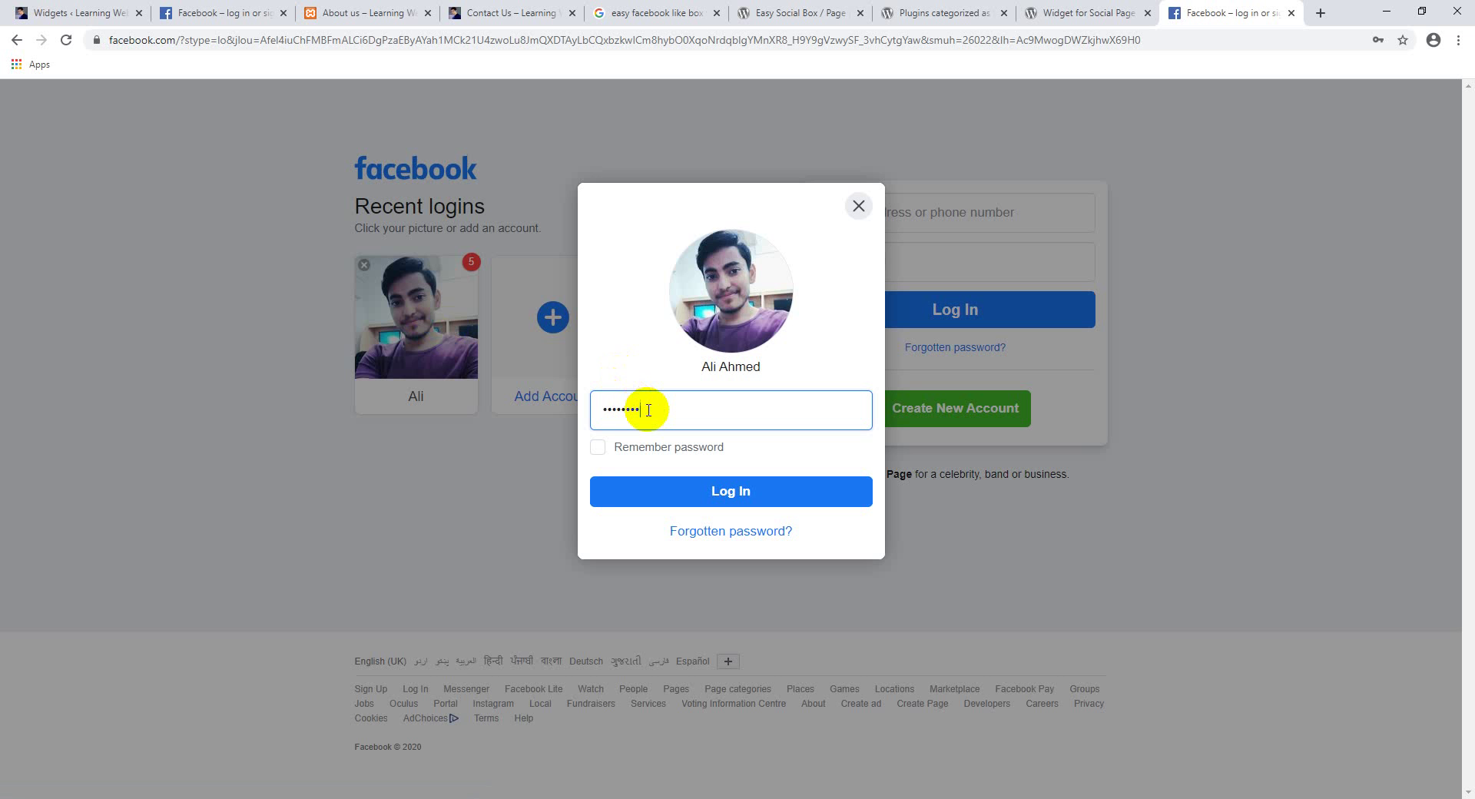
pyautogui.press('Return')
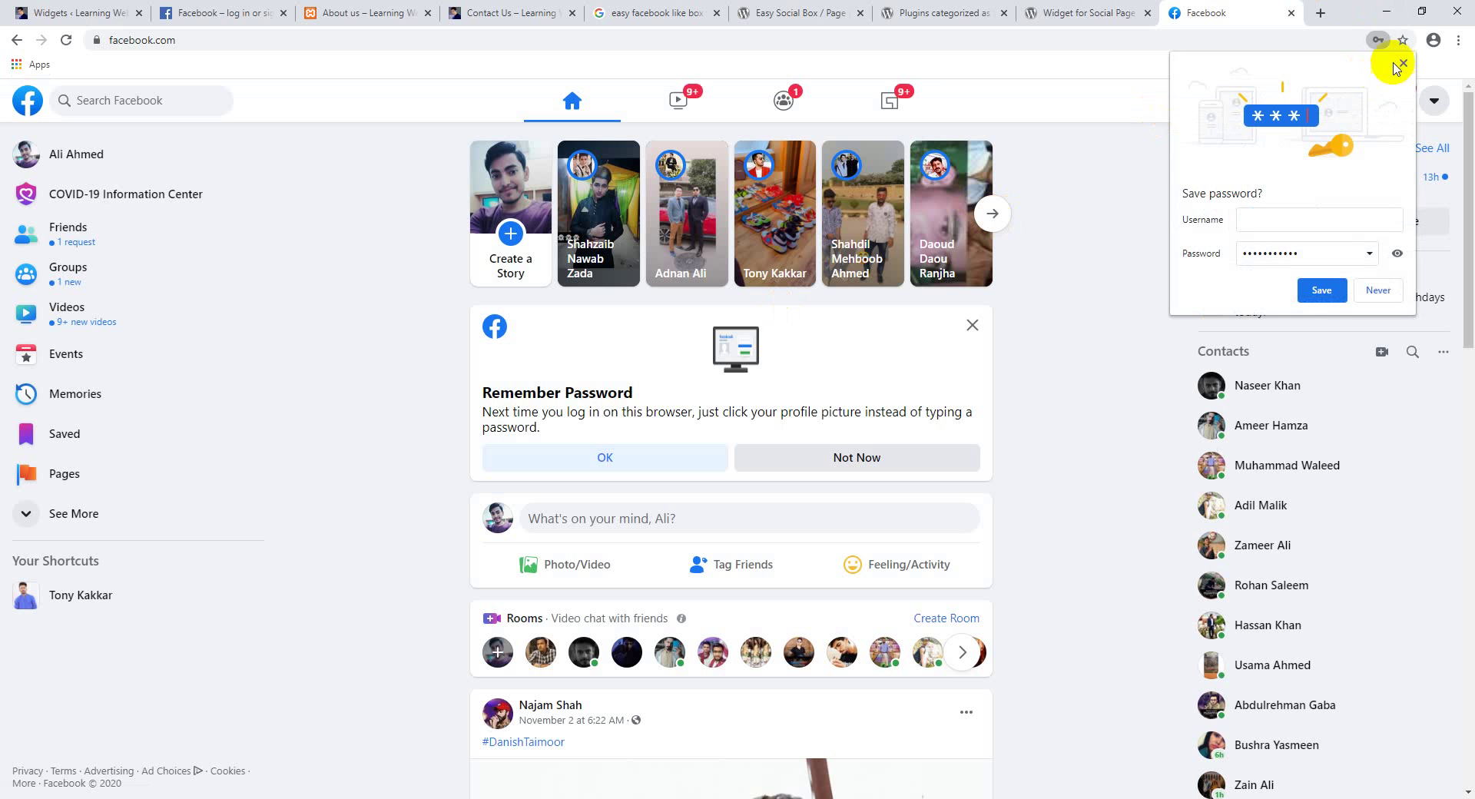
pyautogui.click(1403, 63)
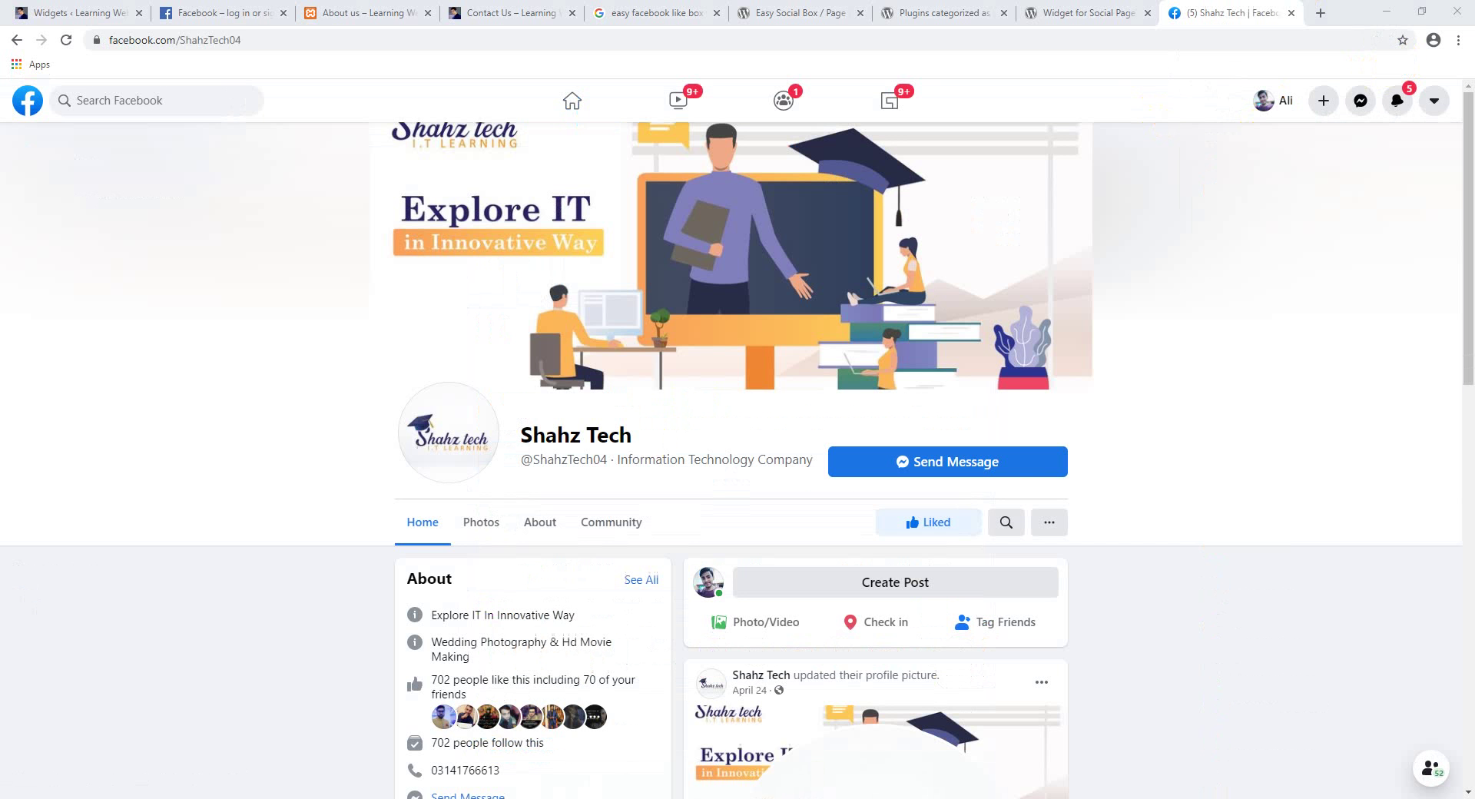
pyautogui.click(255, 39)
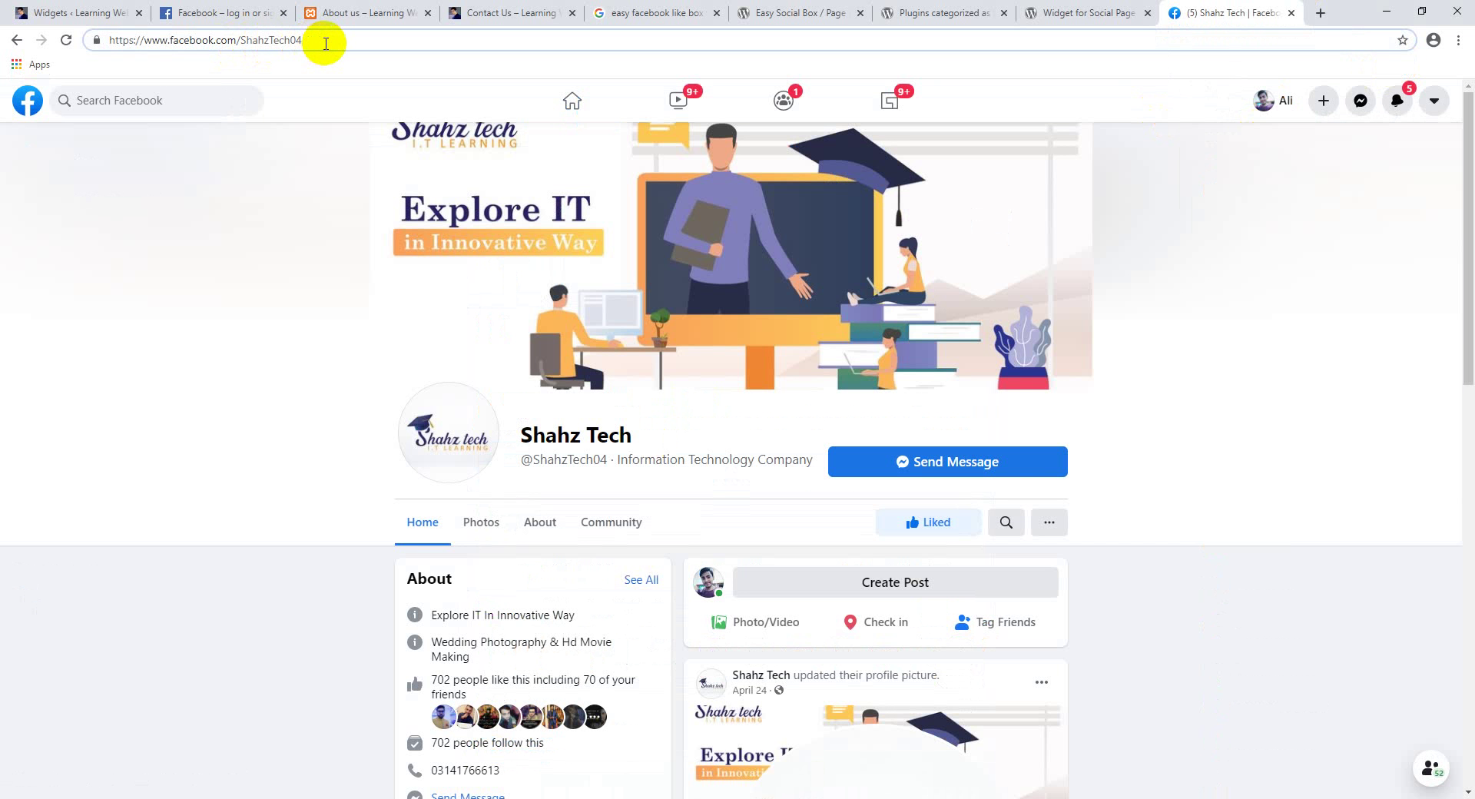
pyautogui.hotkey('ctrl', 'a')
pyautogui.hotkey('ctrl', 'c')
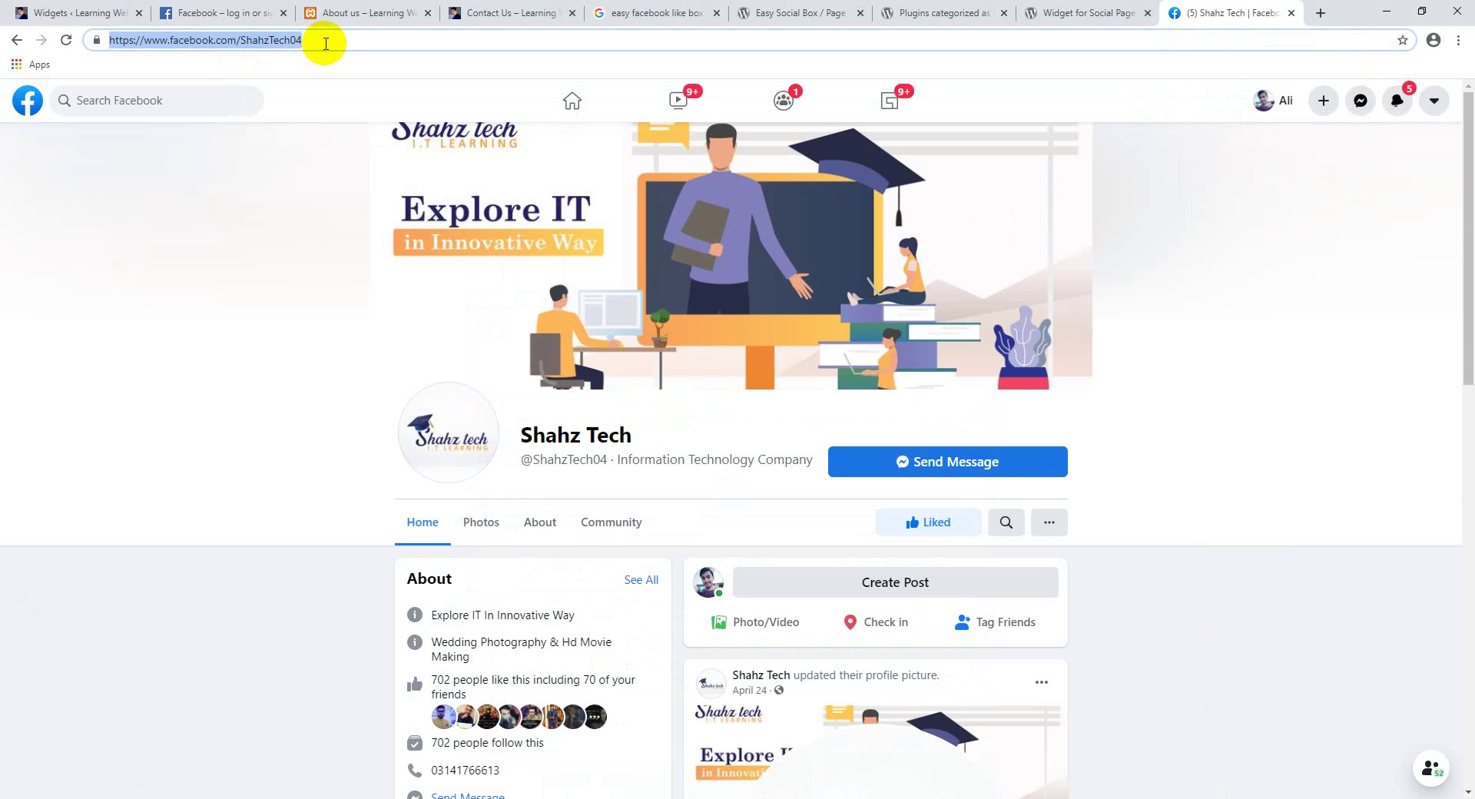
pyautogui.click(81, 12)
pyautogui.click(765, 376)
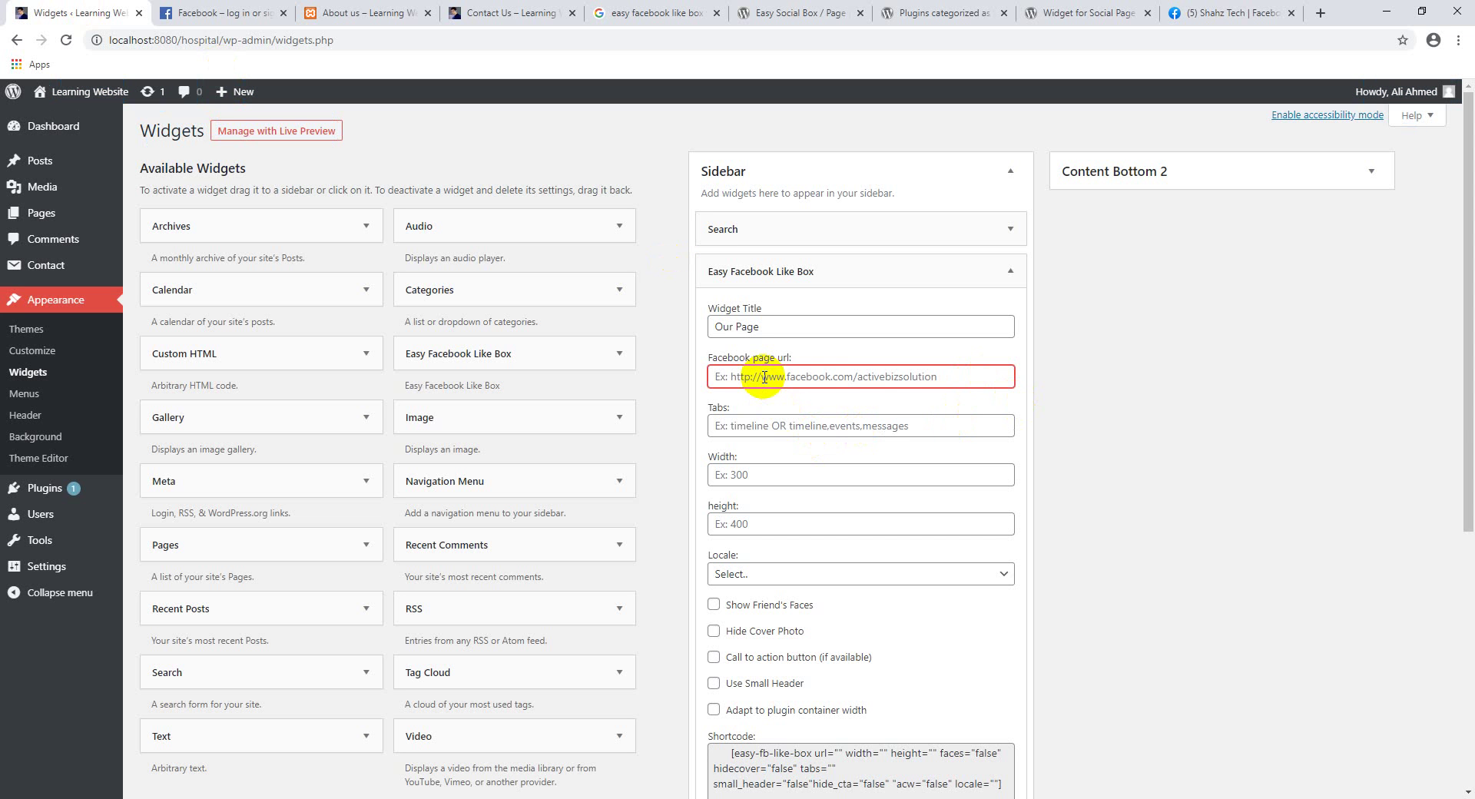
pyautogui.hotkey('ctrl', 'v')
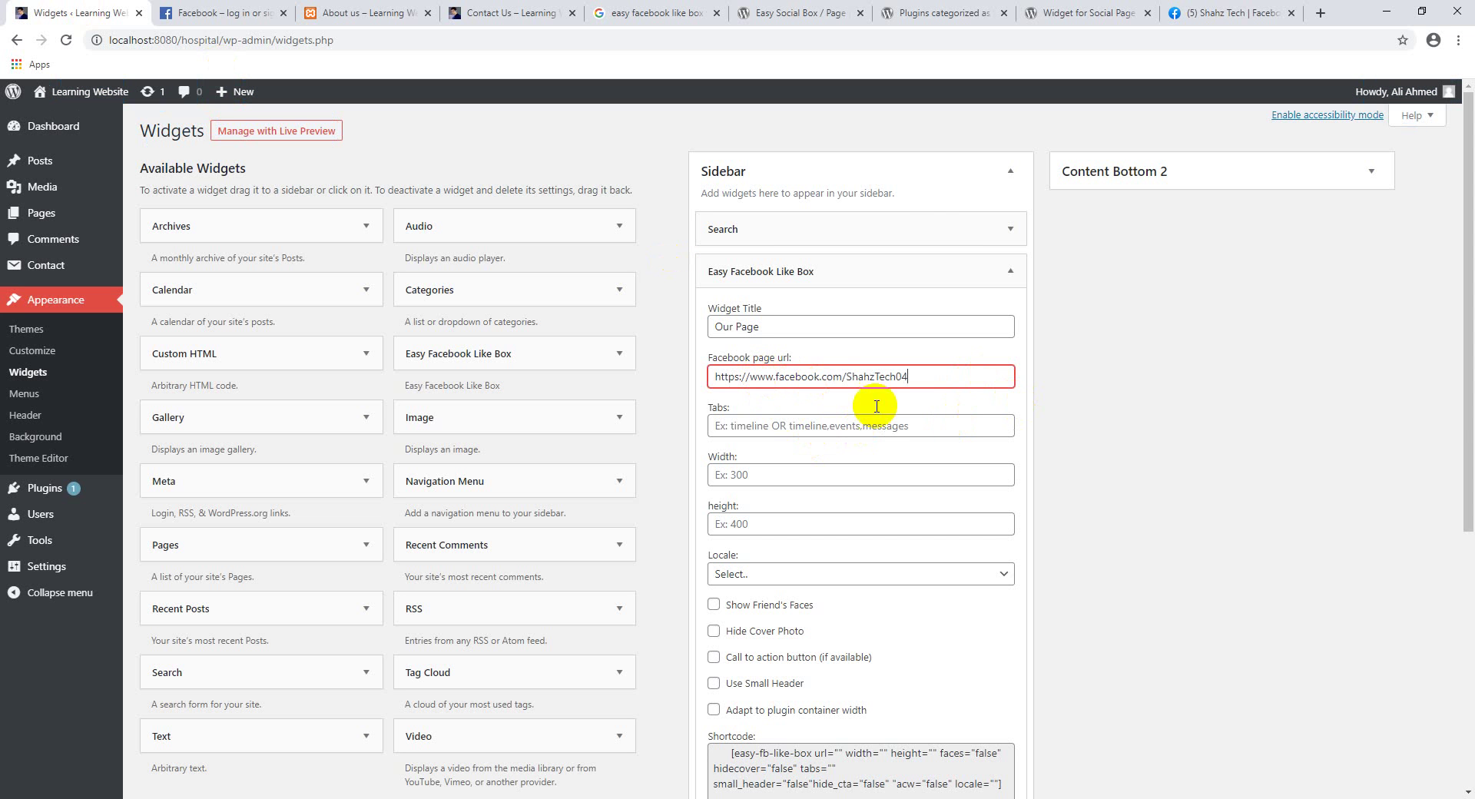
# - Enable Show Friend's Faces for the Easy Facebook Like Box widget, leaving its width and height empty, and save the widget
pyautogui.click(761, 473)
pyautogui.click(770, 522)
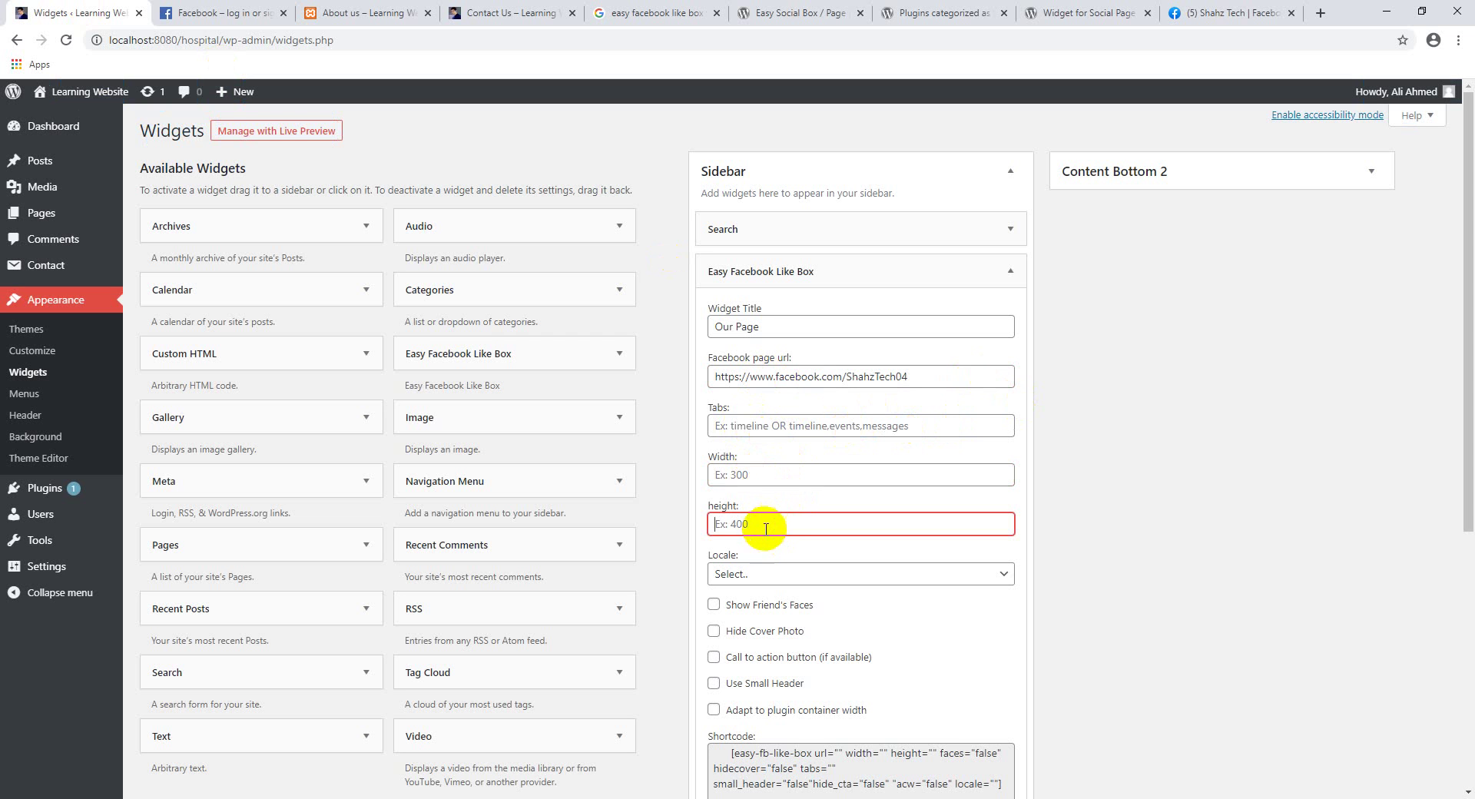
pyautogui.click(748, 475)
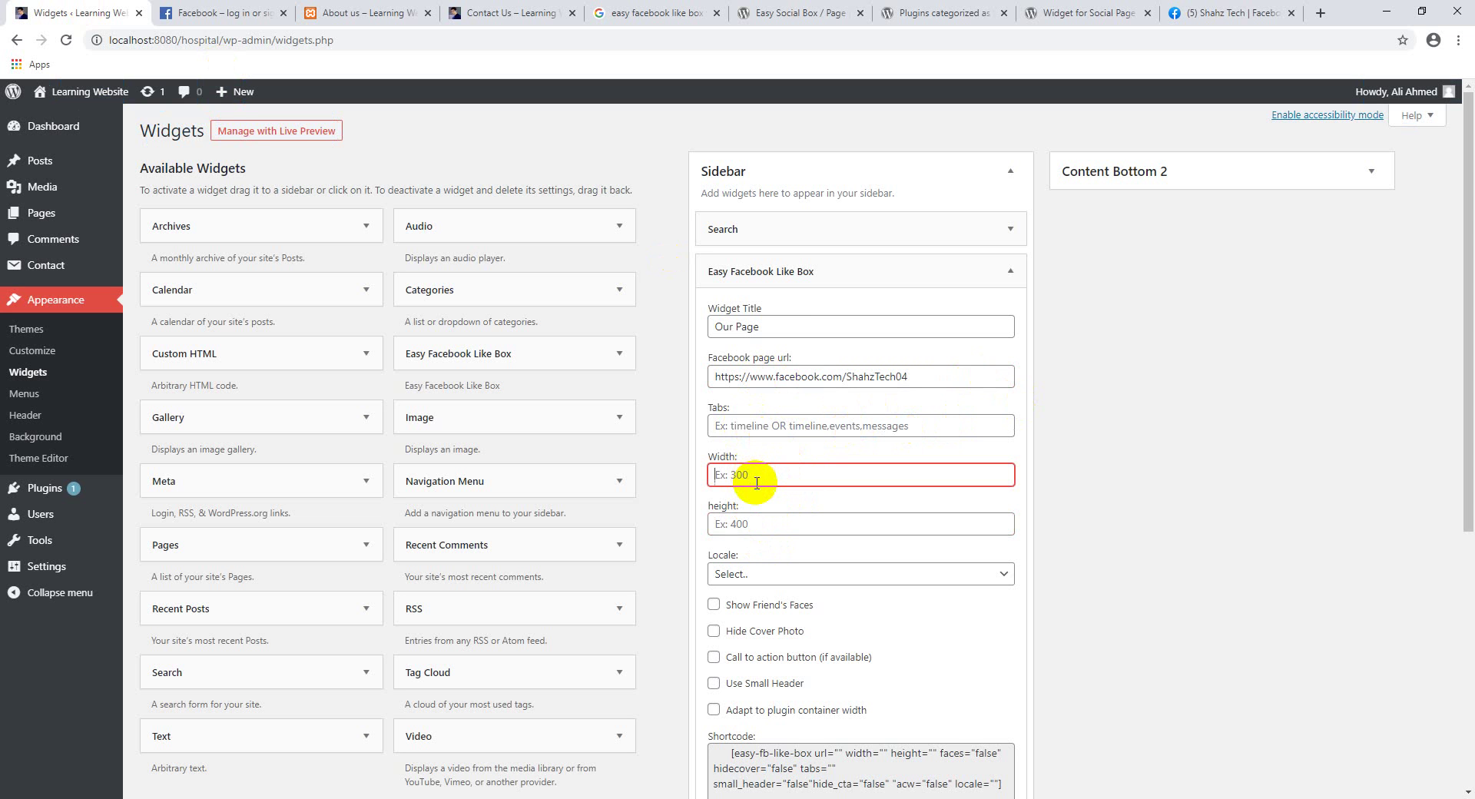
pyautogui.scroll(-2, 769, 496)
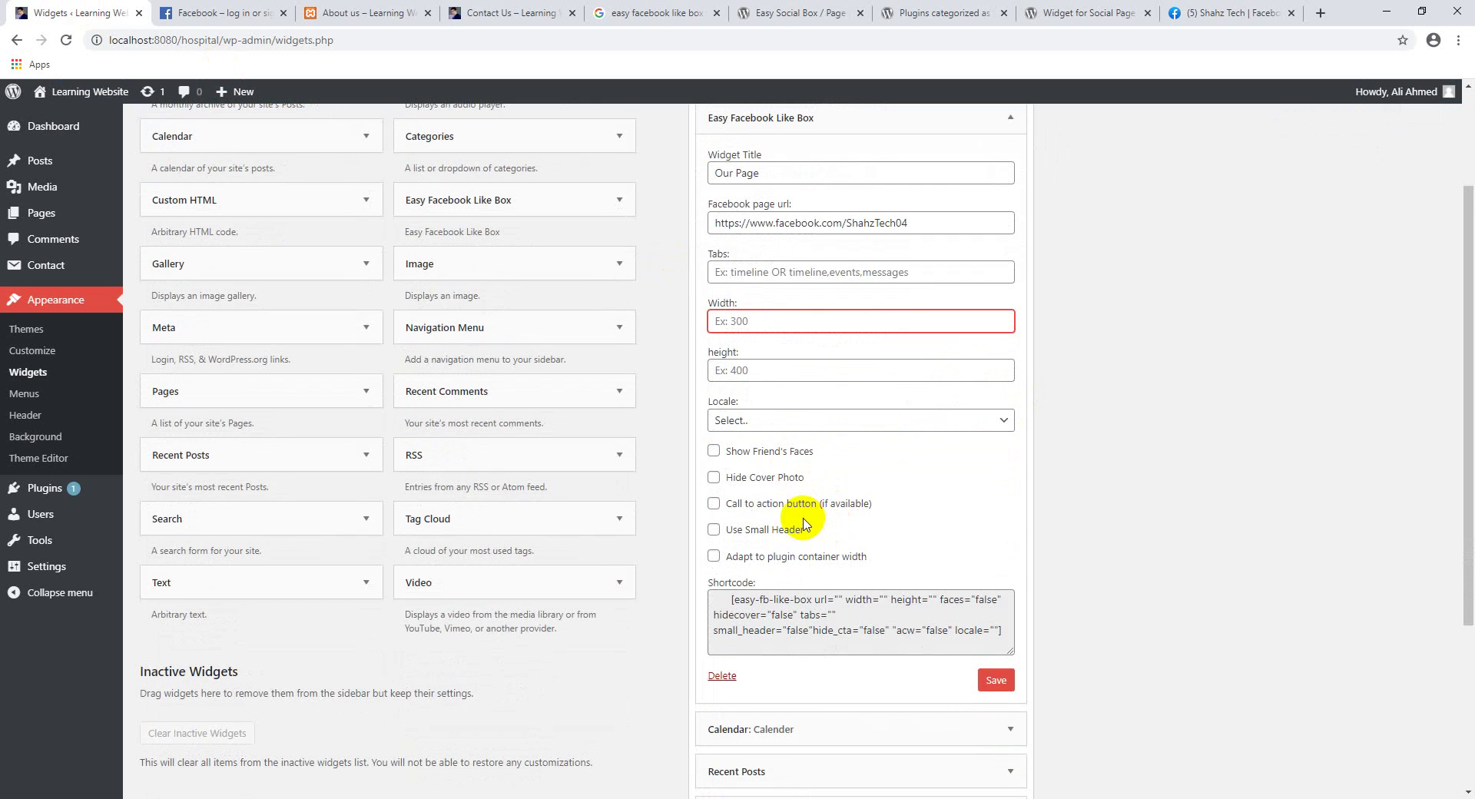
pyautogui.click(714, 453)
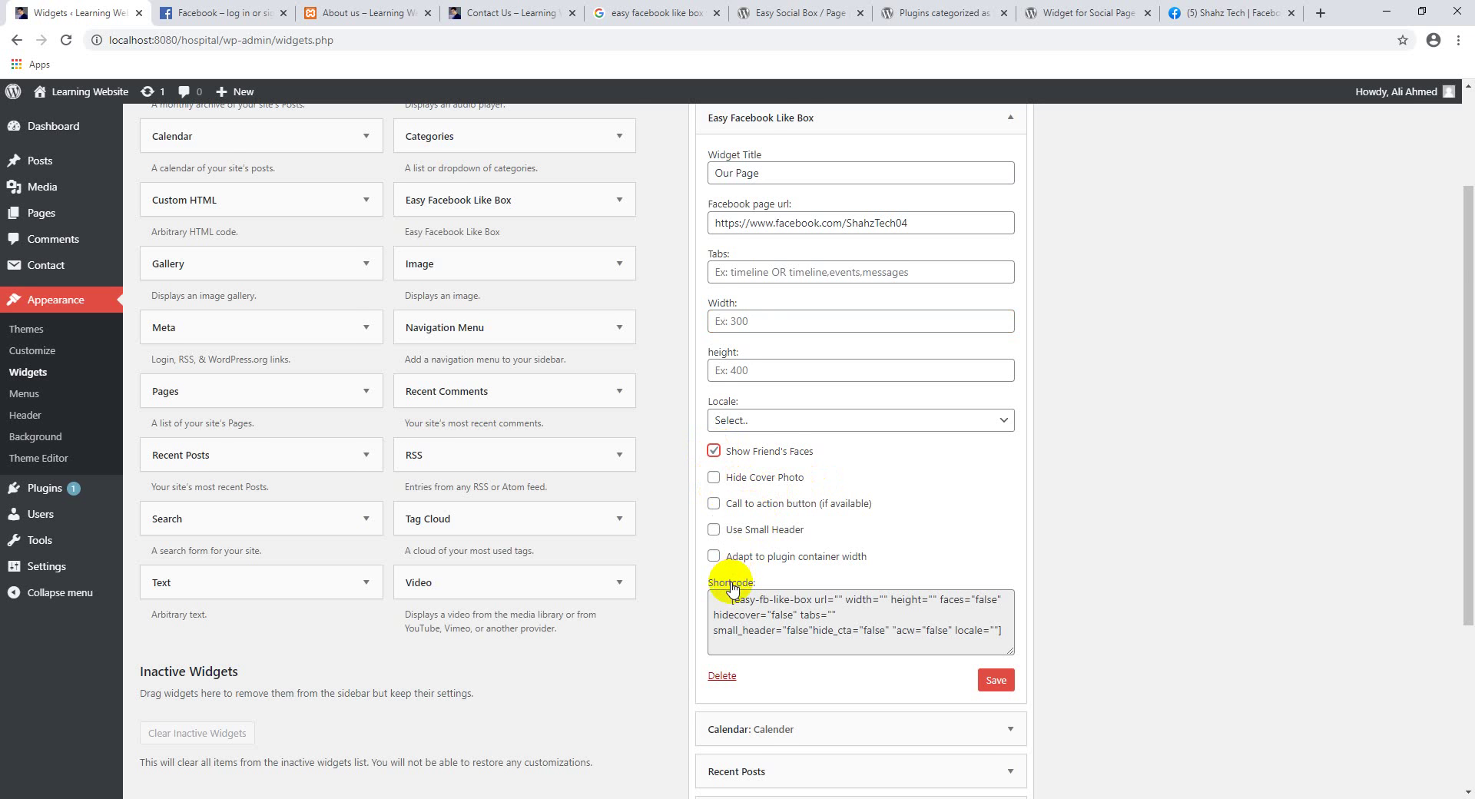
pyautogui.scroll(-2, 753, 584)
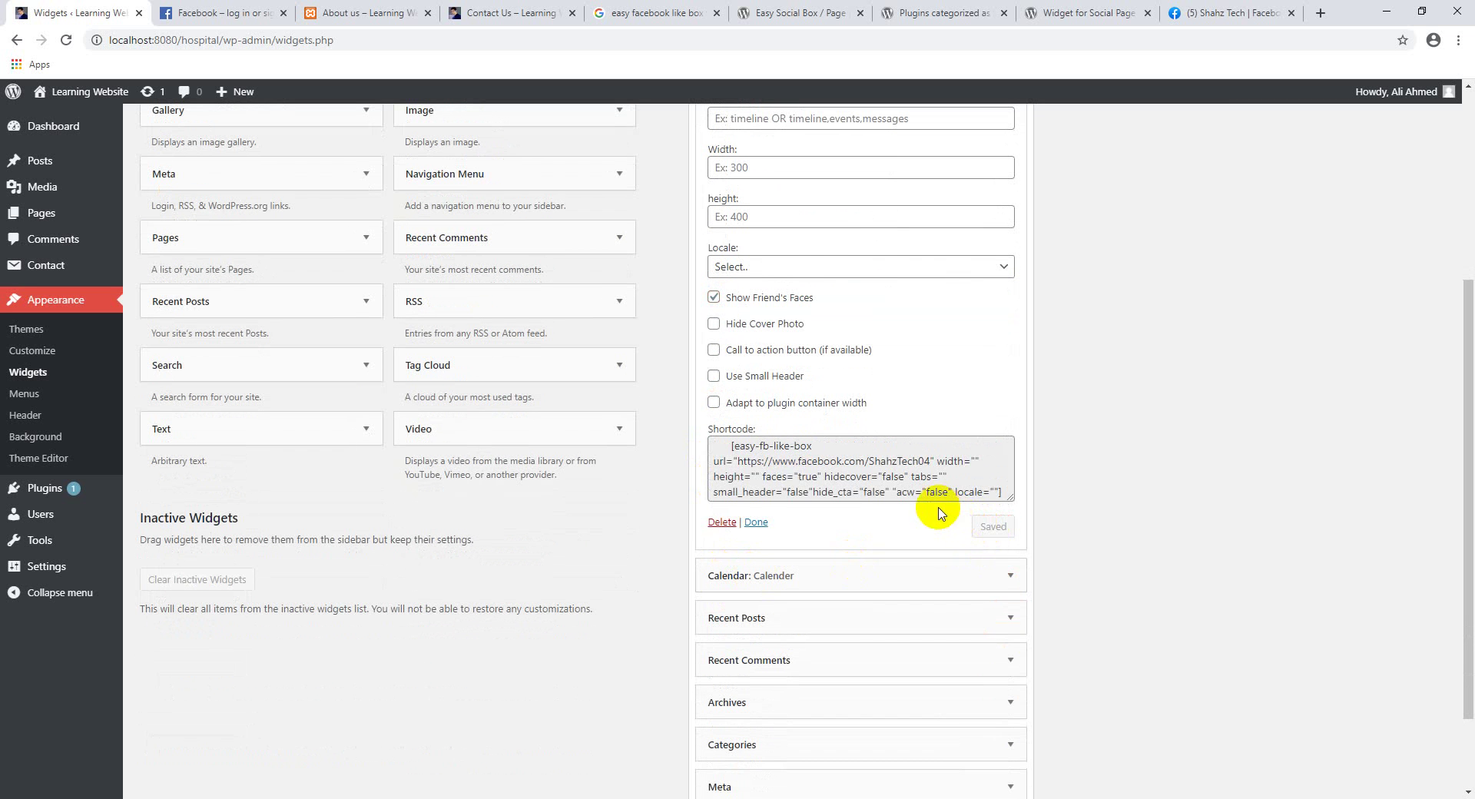
pyautogui.scroll(4, 899, 494)
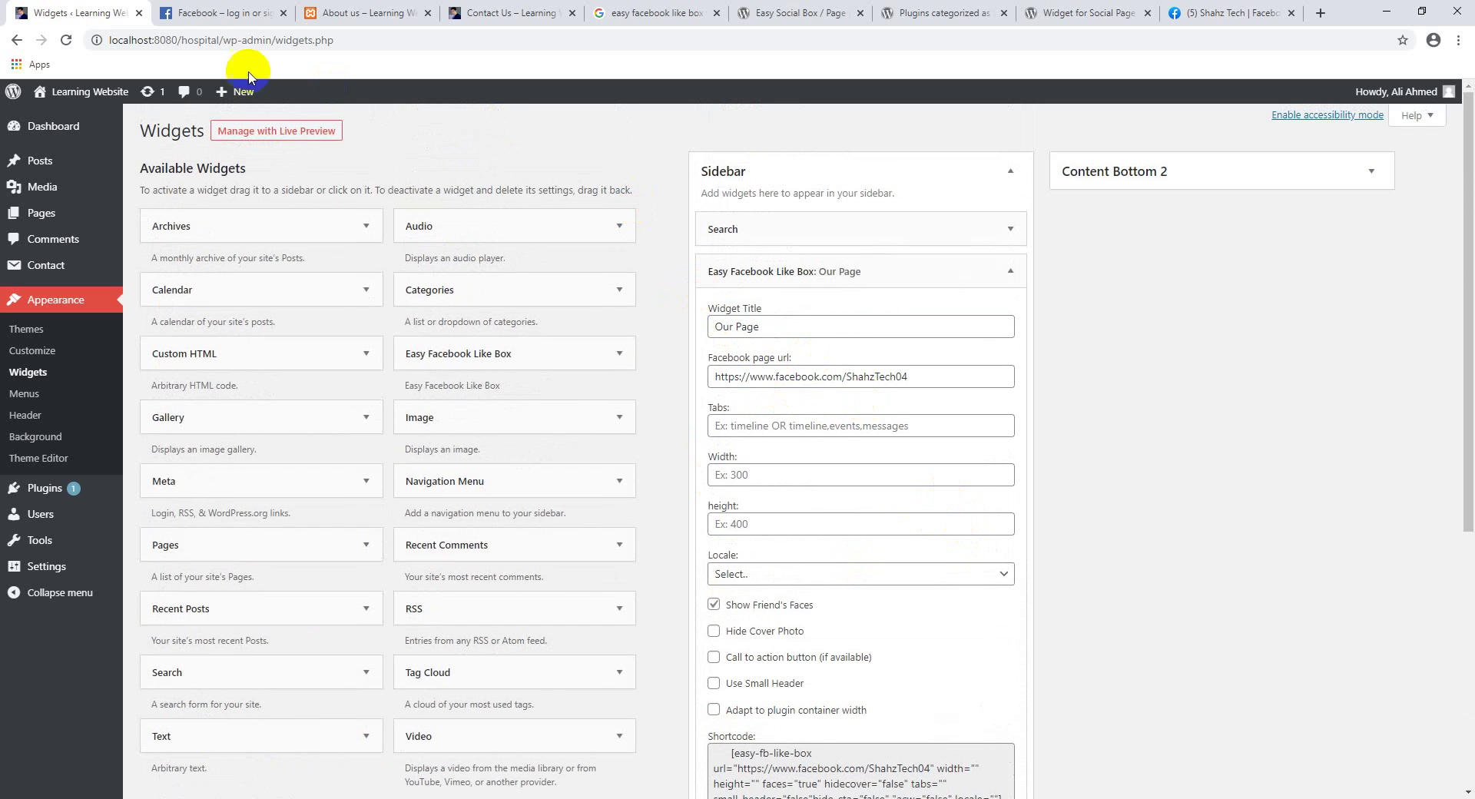
# - Open the site's home page in a new tab and examine the Our Page like box in the sidebar
pyautogui.middleClick(72, 120)
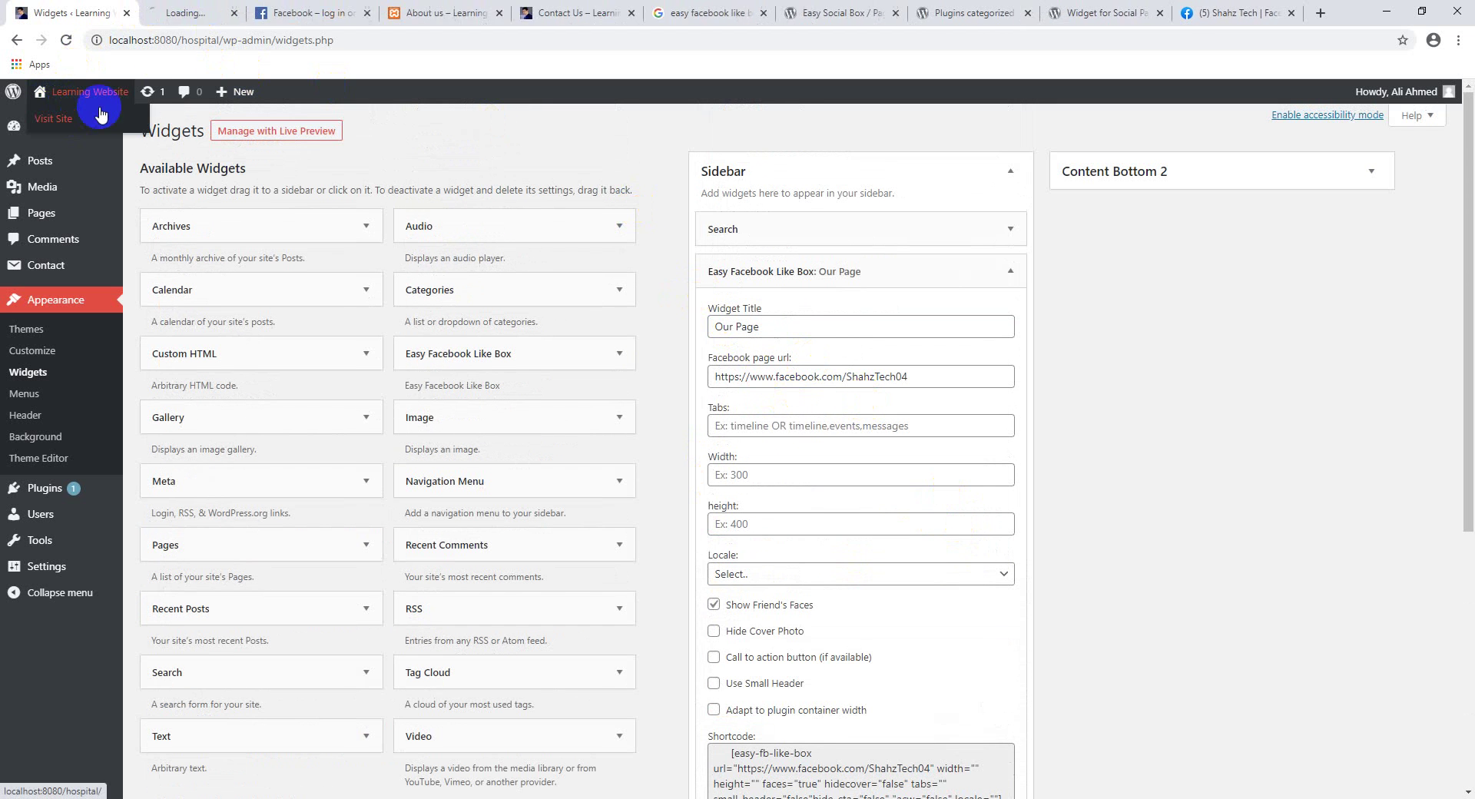
pyautogui.click(201, 12)
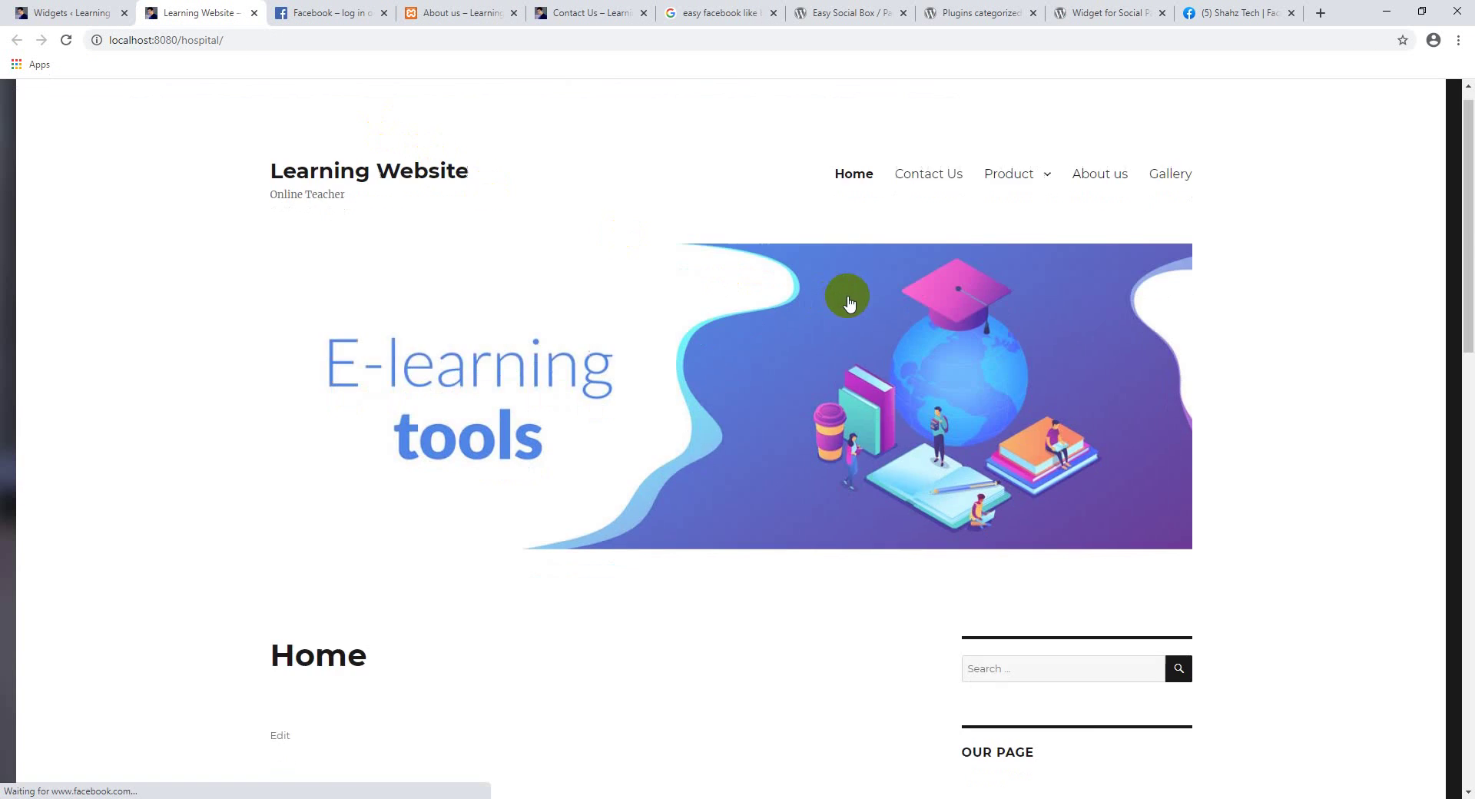
pyautogui.scroll(-5, 849, 298)
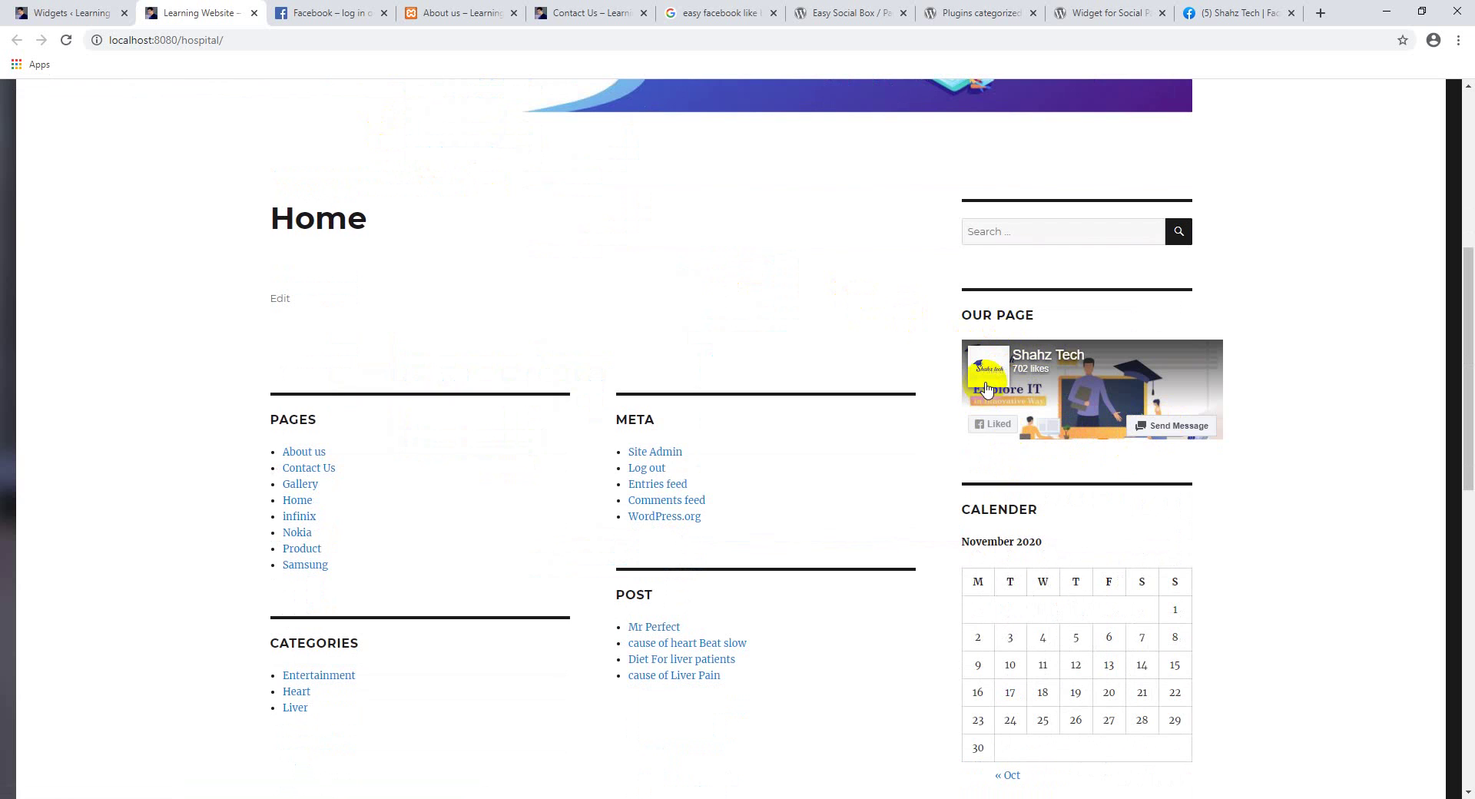
# - Set the Easy Facebook Like Box widget's height to 300, enable its call to action button, and save the widget
pyautogui.click(54, 12)
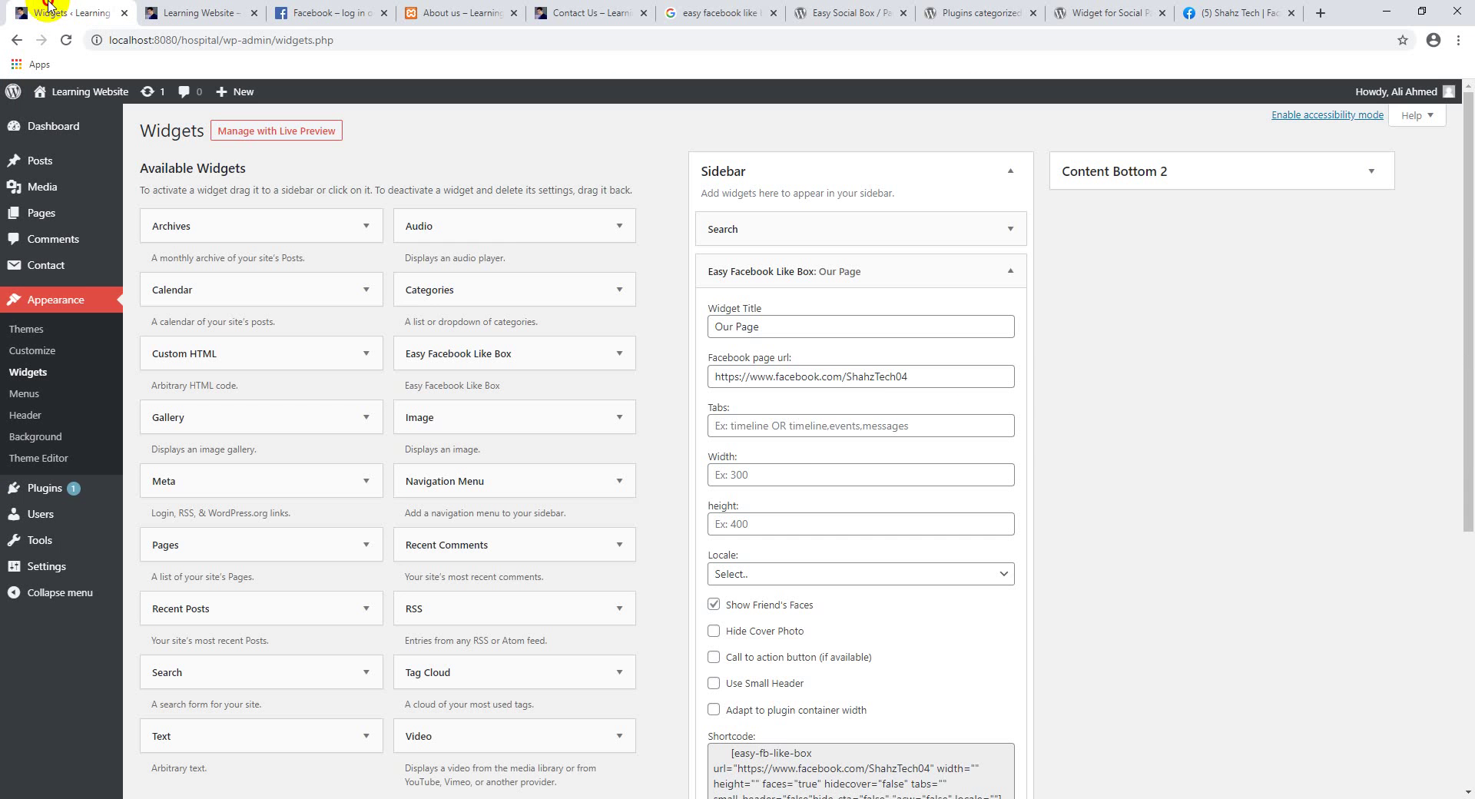
pyautogui.click(774, 475)
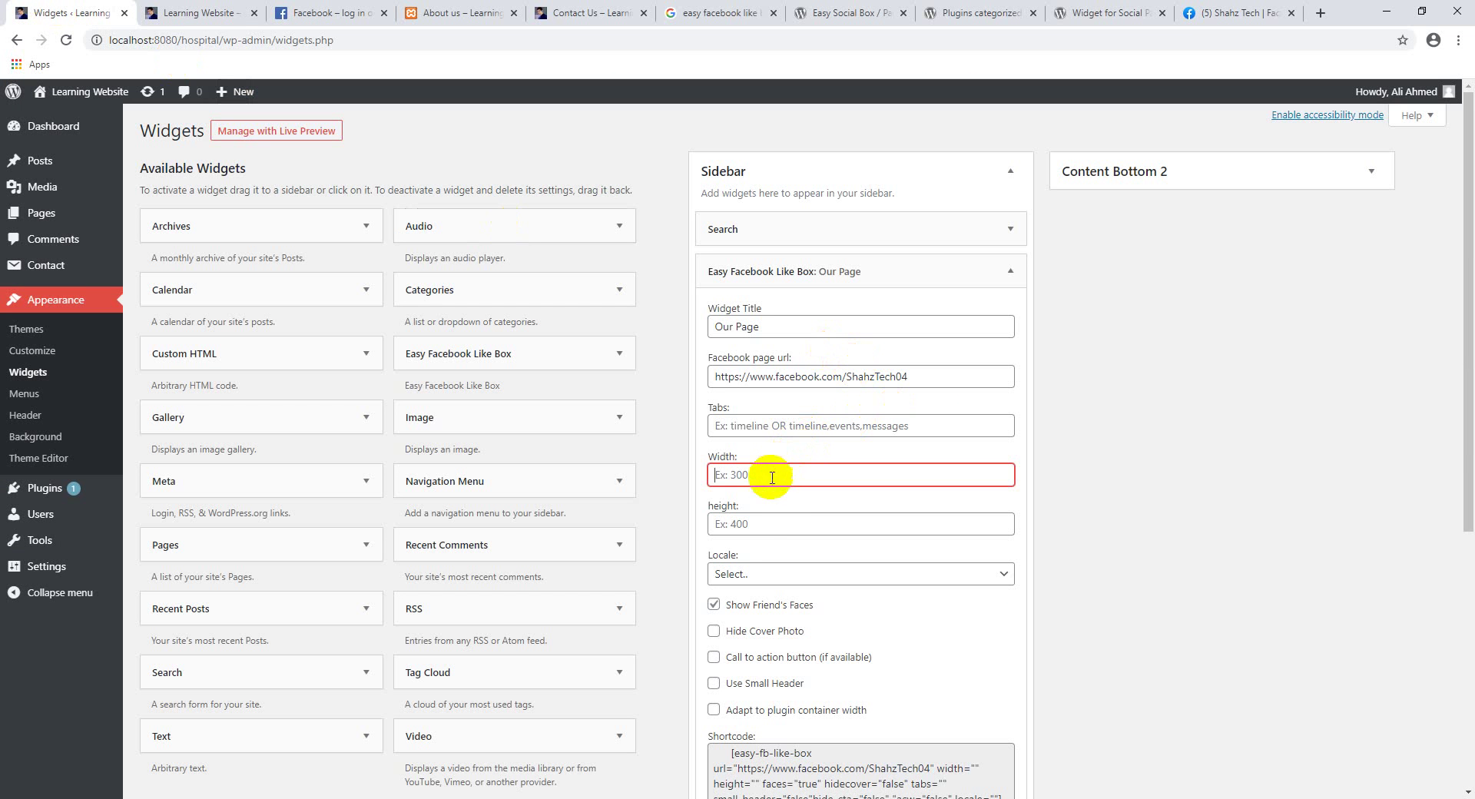
pyautogui.click(745, 523)
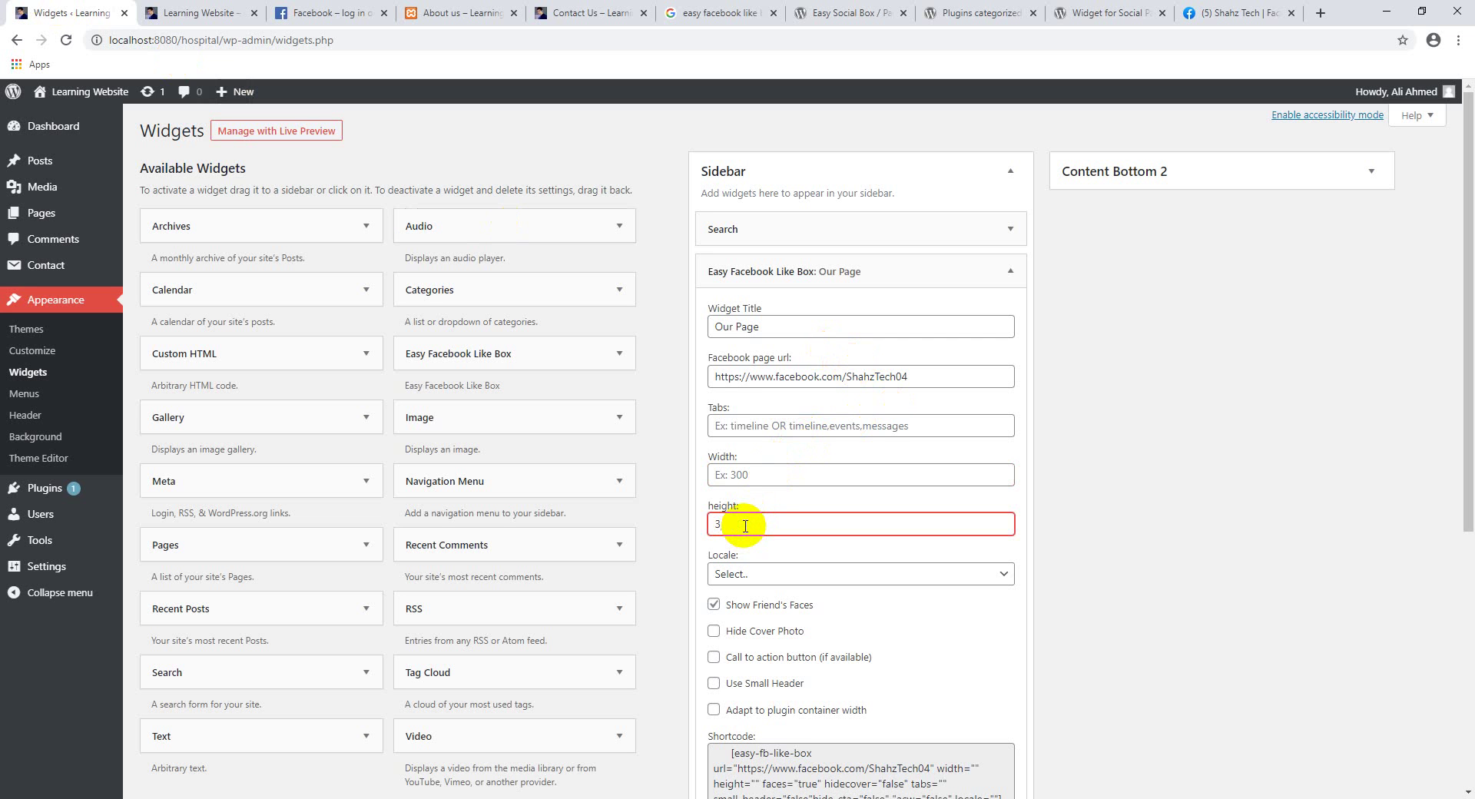
pyautogui.scroll(-2, 746, 526)
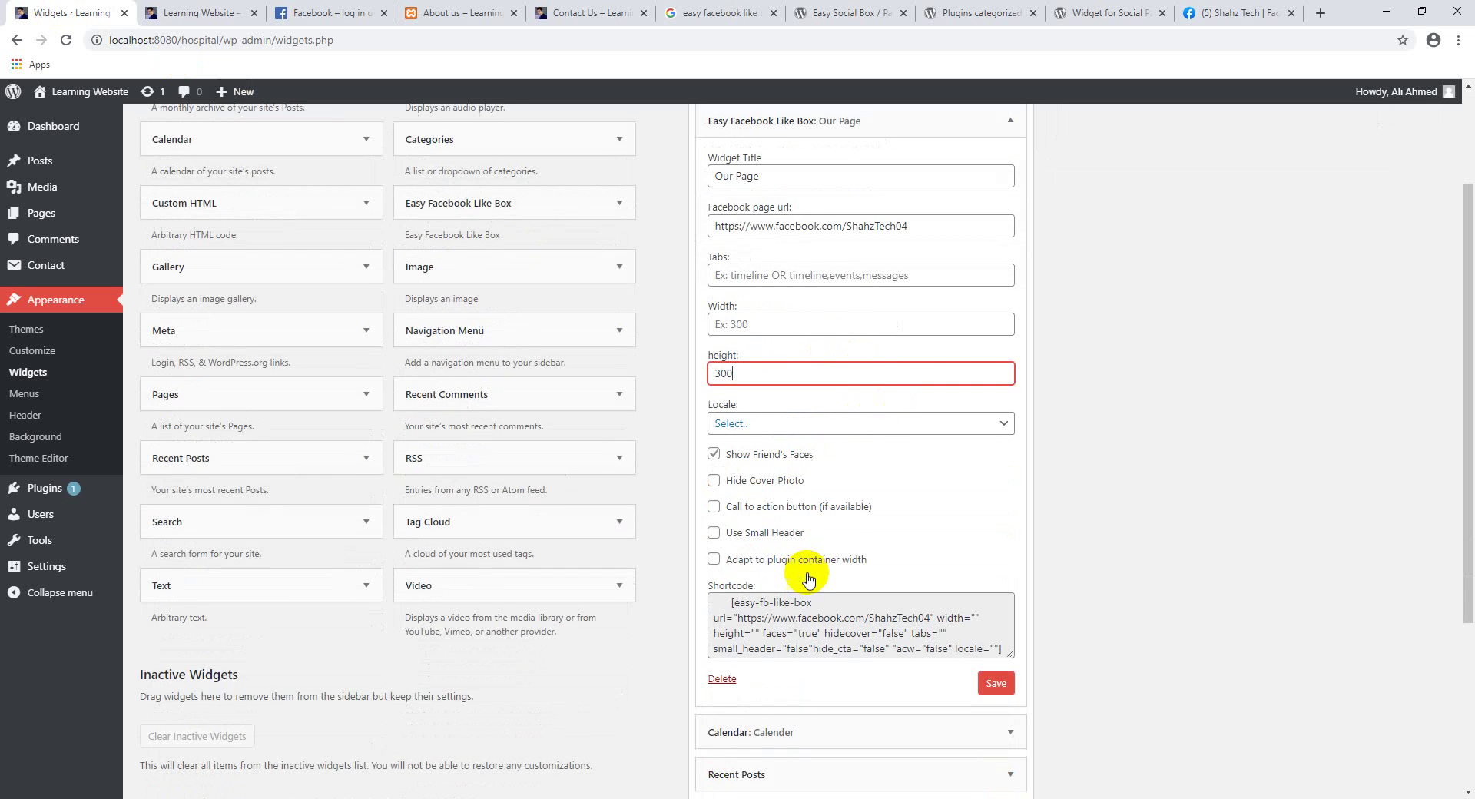
pyautogui.click(841, 422)
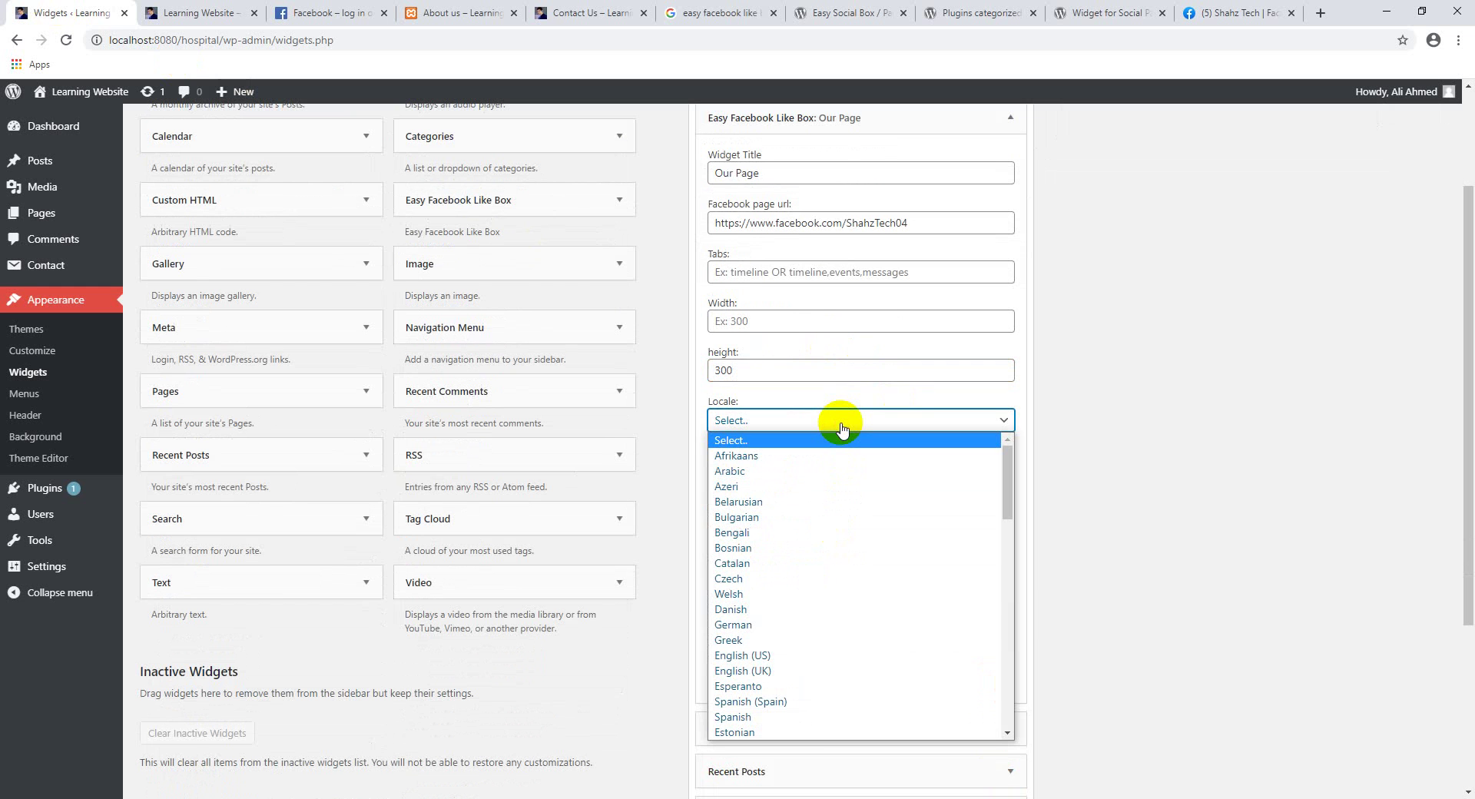
pyautogui.click(842, 428)
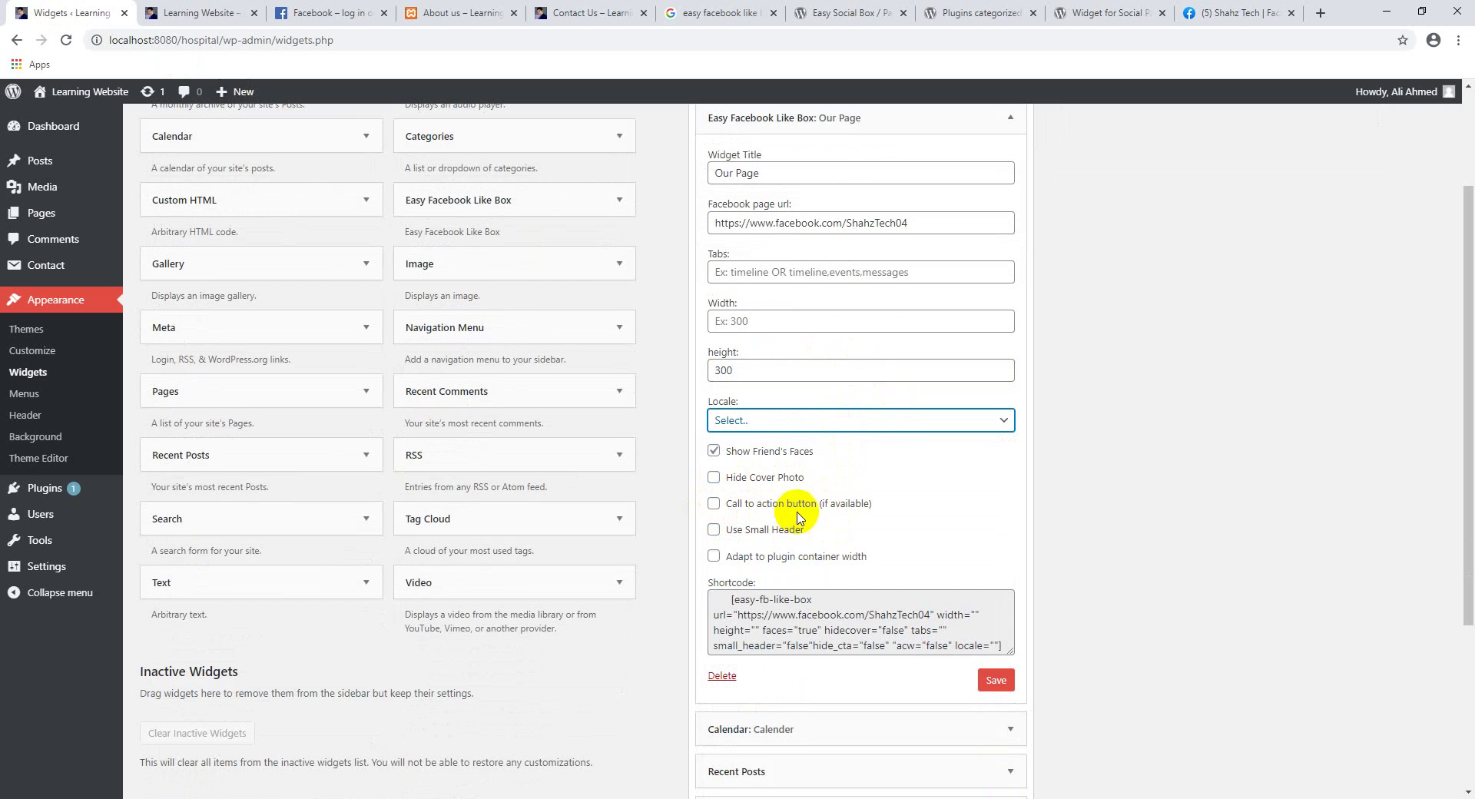
pyautogui.click(715, 504)
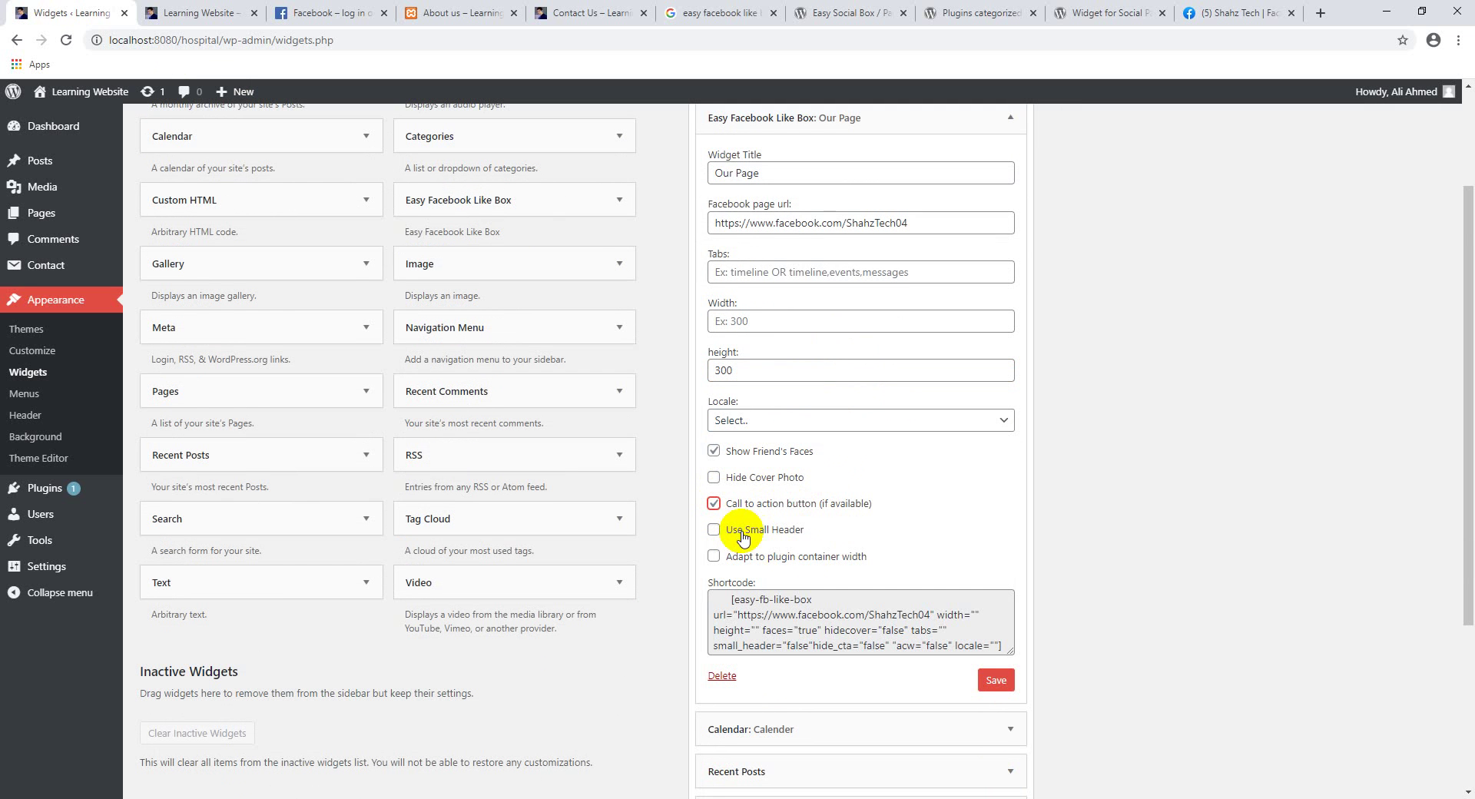
pyautogui.scroll(-1, 753, 521)
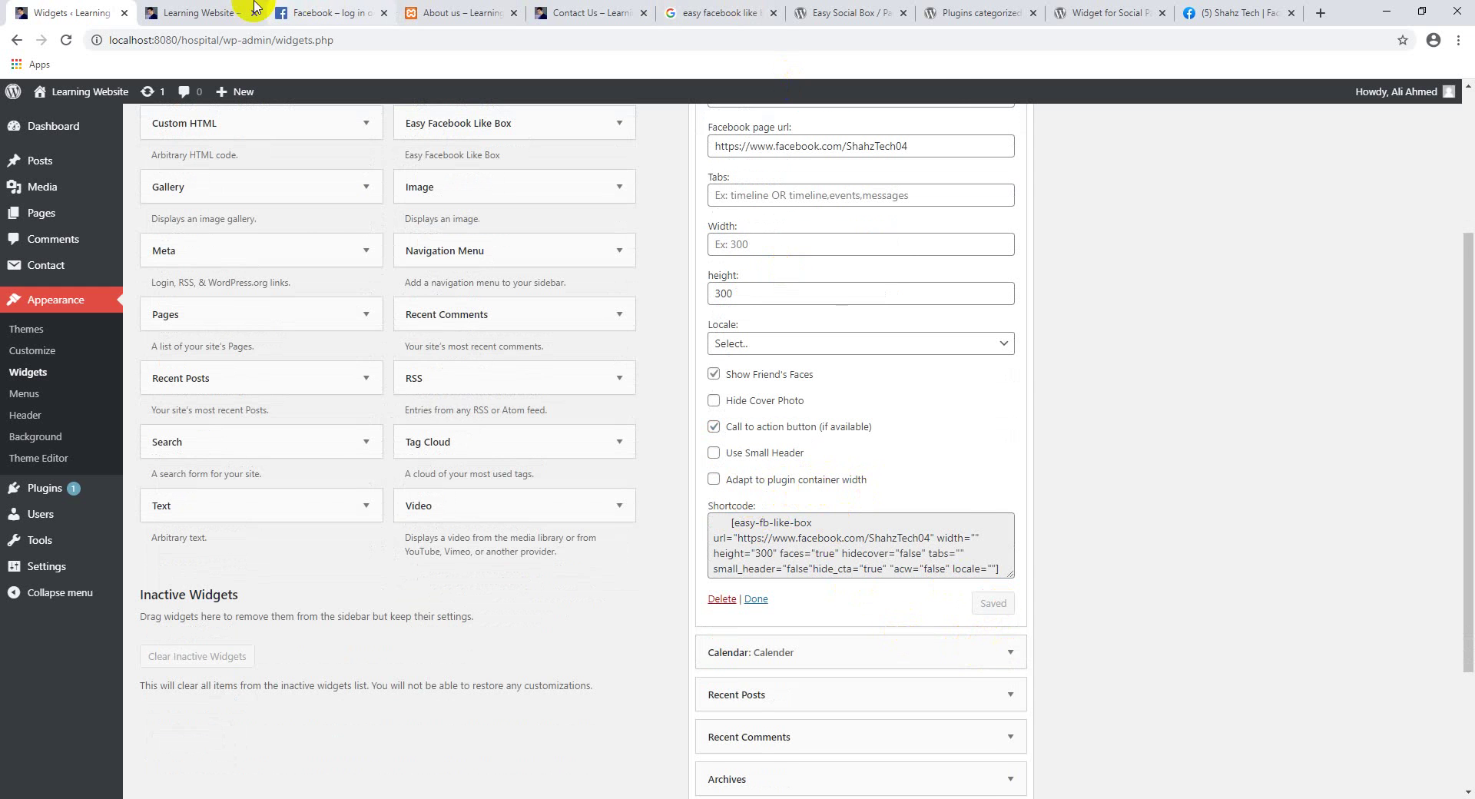
# - Reload the site's home page and examine the button shown on the Our Page like box
pyautogui.click(173, 13)
pyautogui.click(67, 40)
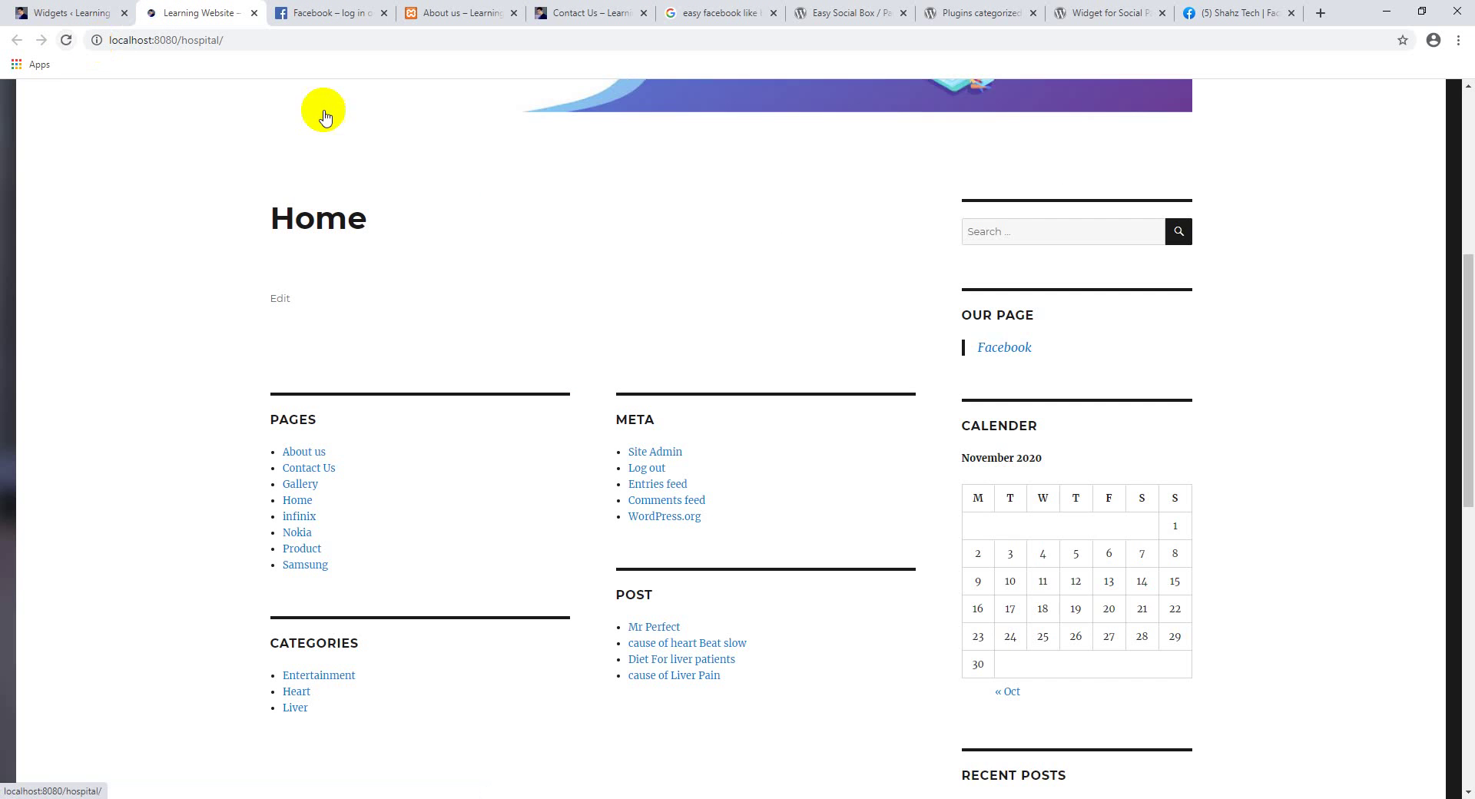
pyautogui.click(937, 356)
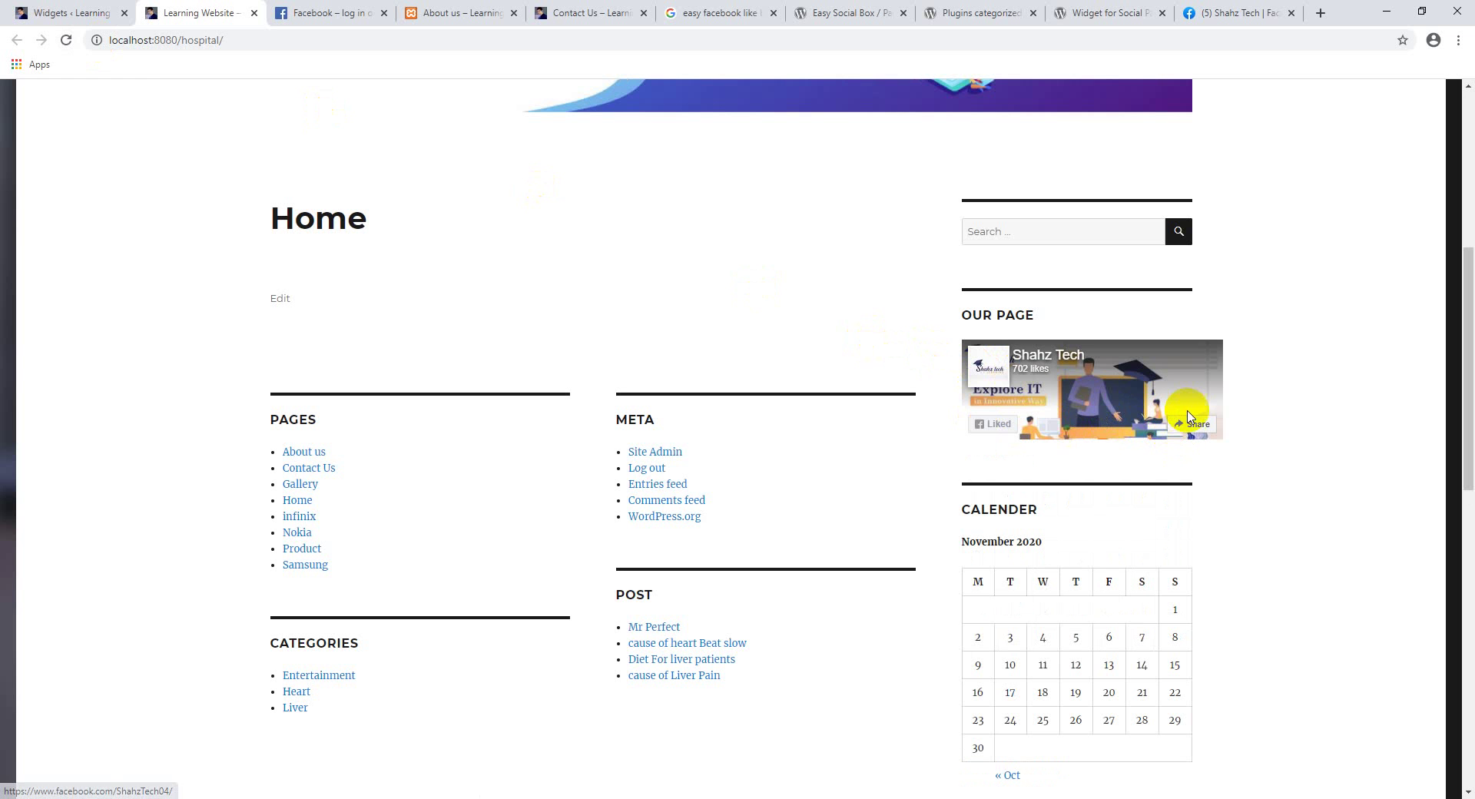
# - Clear the like box widget's height, enable Adapt to plugin container width, save it, and reload the home page
pyautogui.click(60, 13)
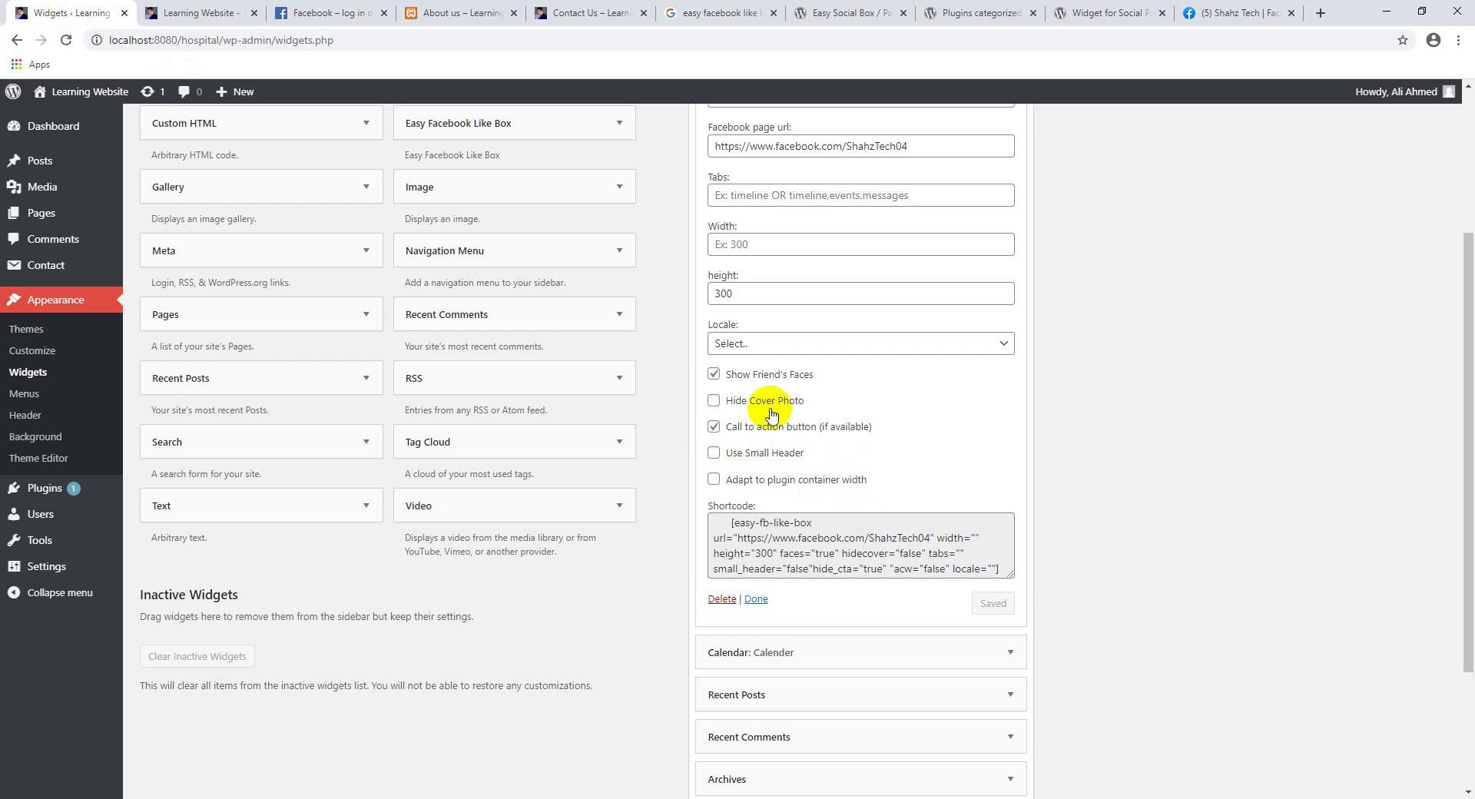
pyautogui.moveTo(744, 296); pyautogui.dragTo(722, 293)
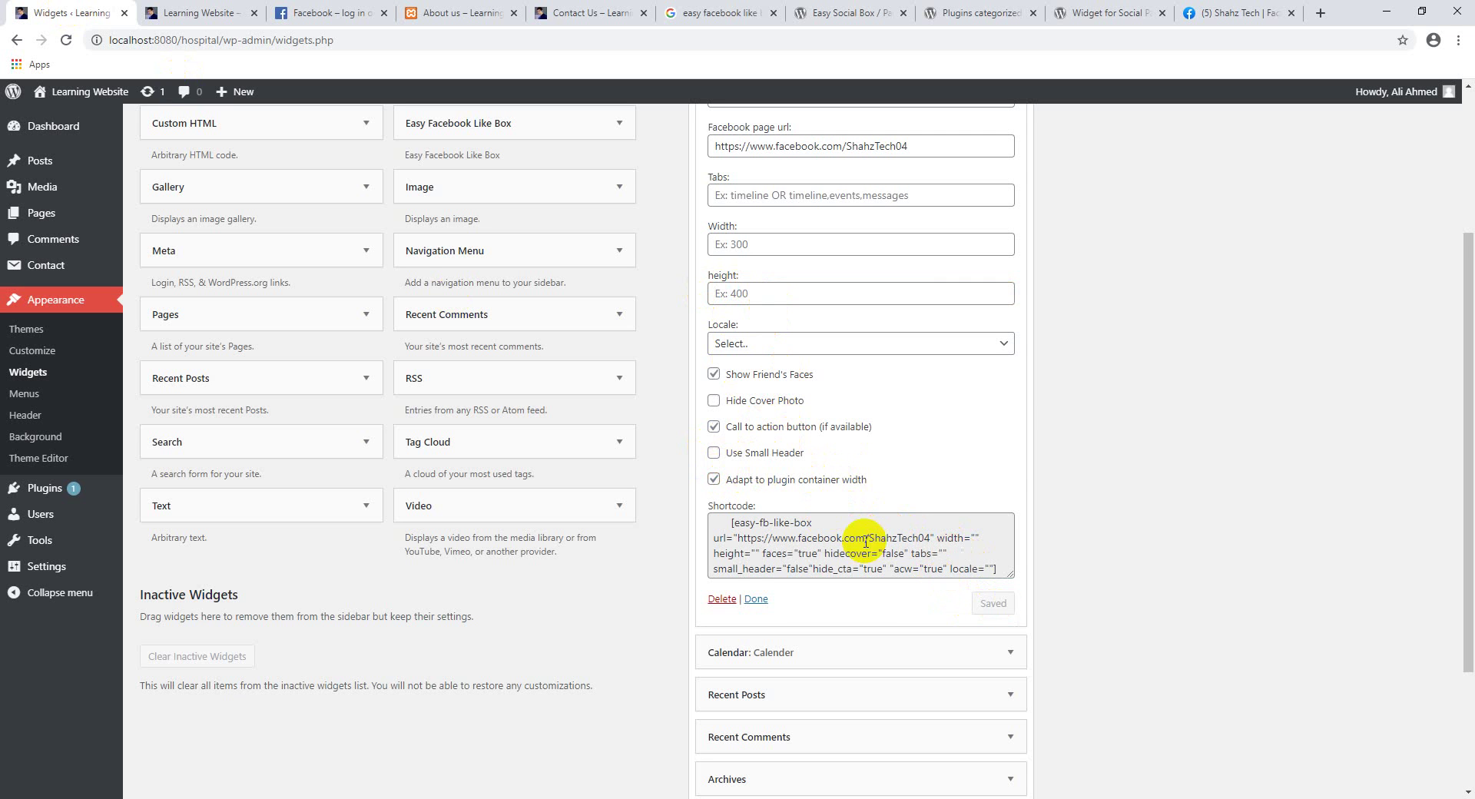
pyautogui.click(153, 10)
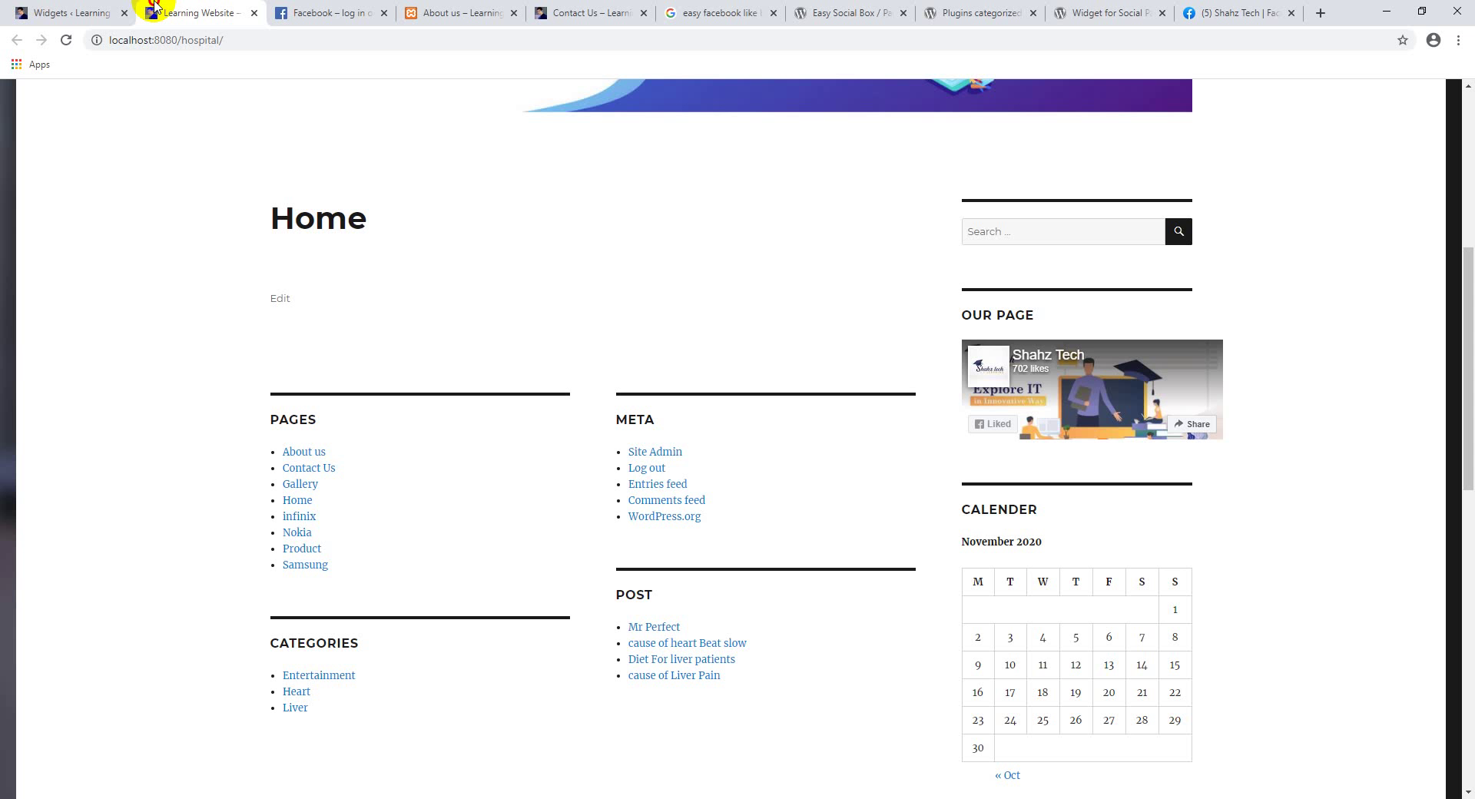
pyautogui.click(66, 40)
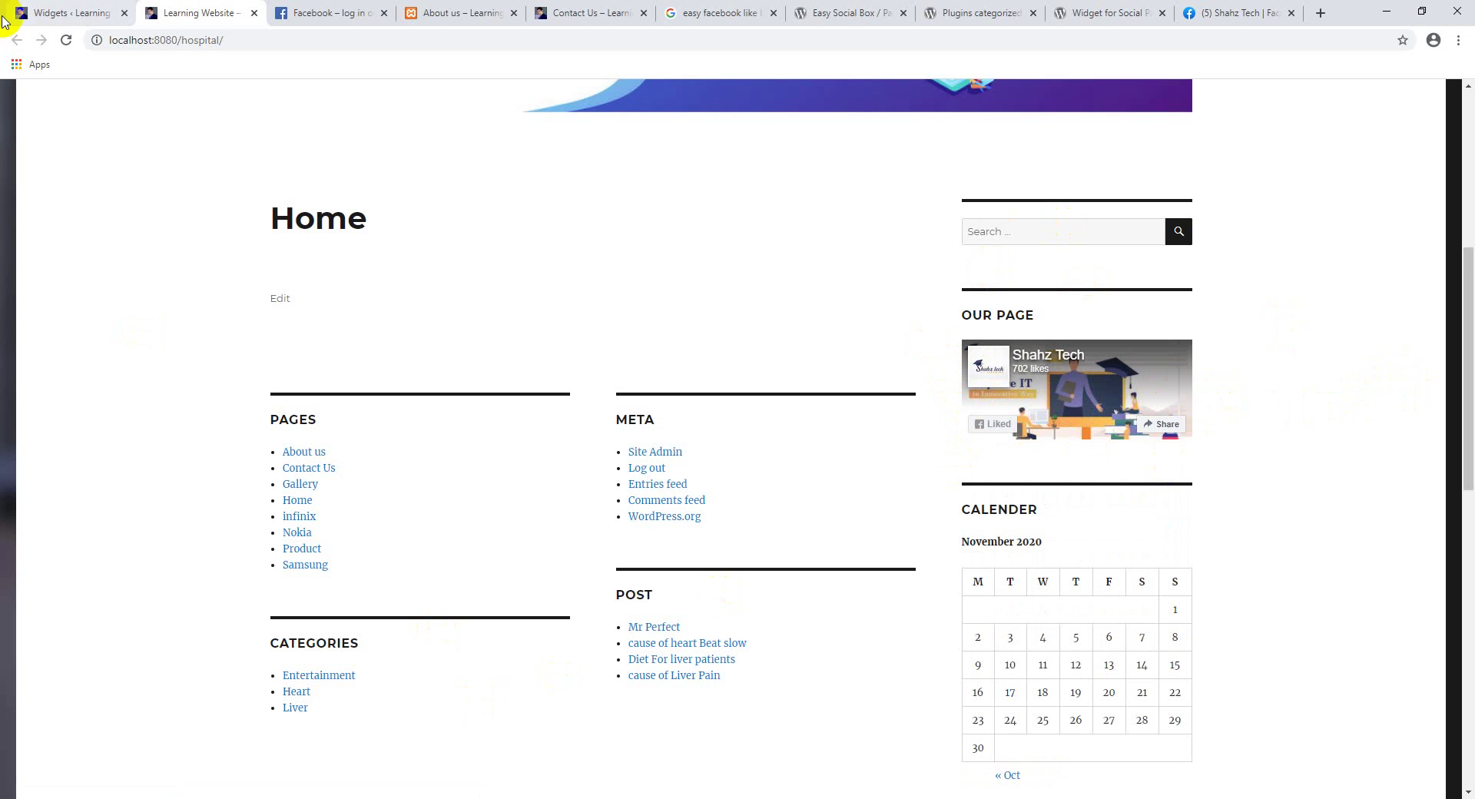
# - Disable Show Friend's Faces for the like box widget, save it, and reload the home page
pyautogui.click(107, 6)
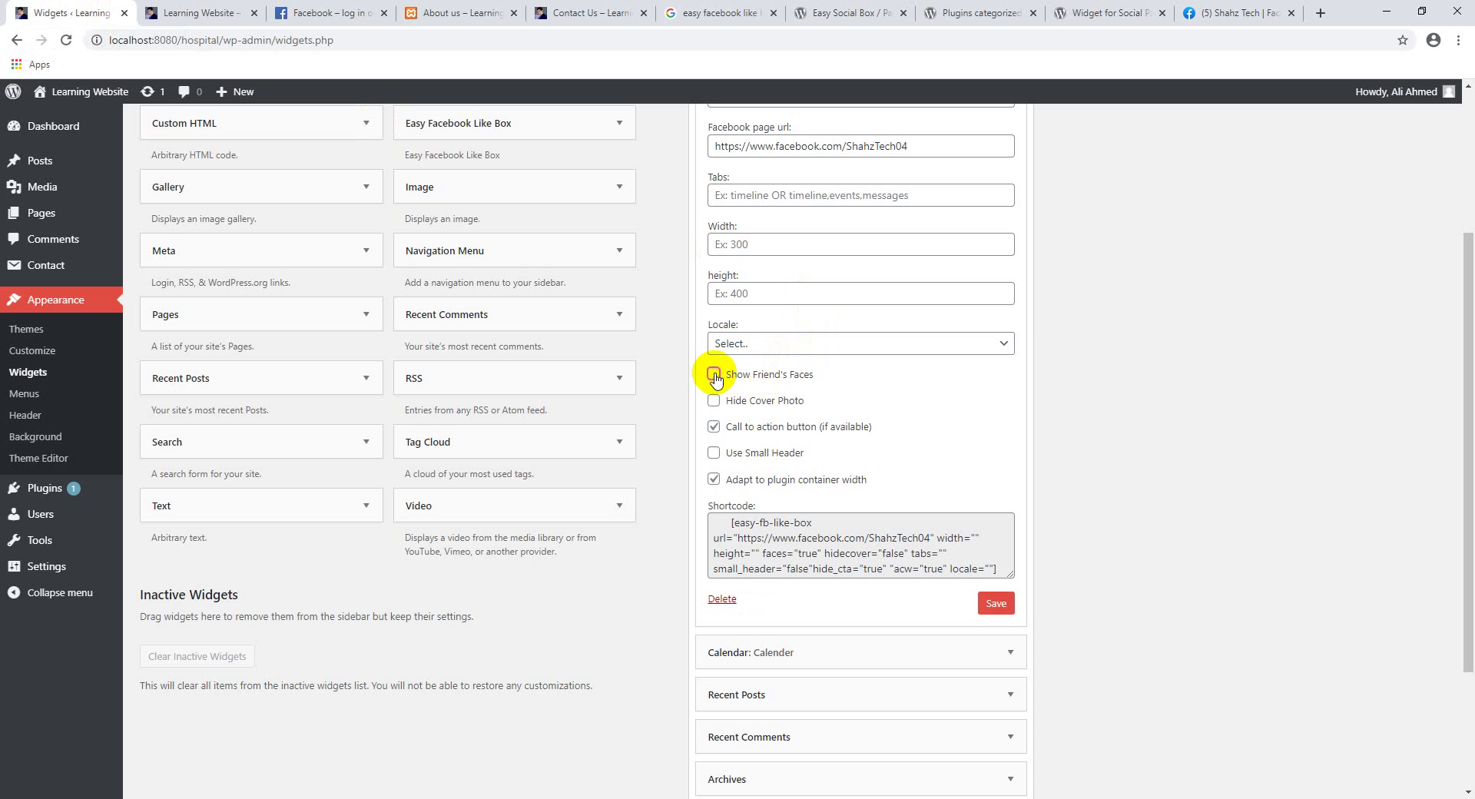
pyautogui.click(994, 613)
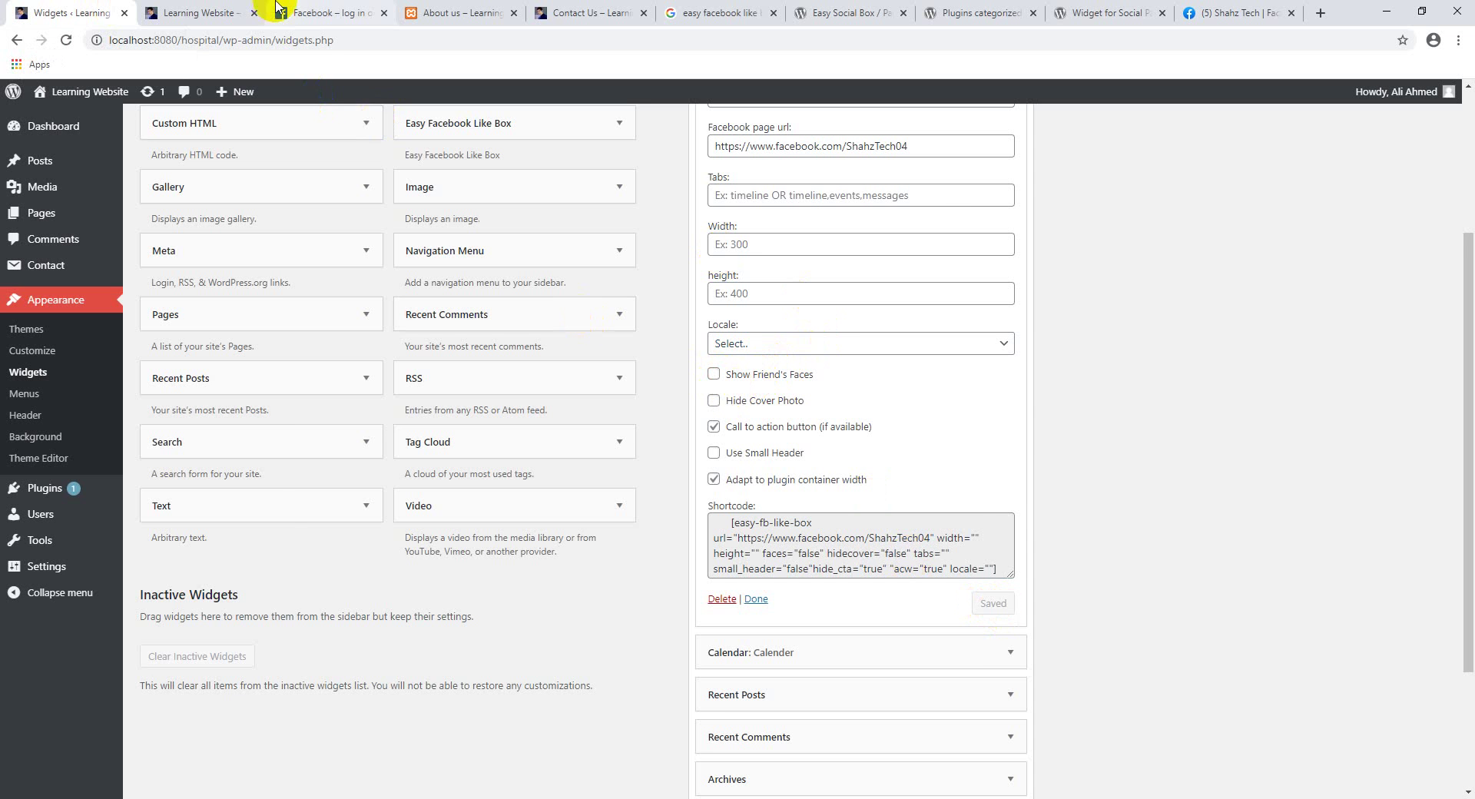
pyautogui.click(196, 12)
pyautogui.click(66, 40)
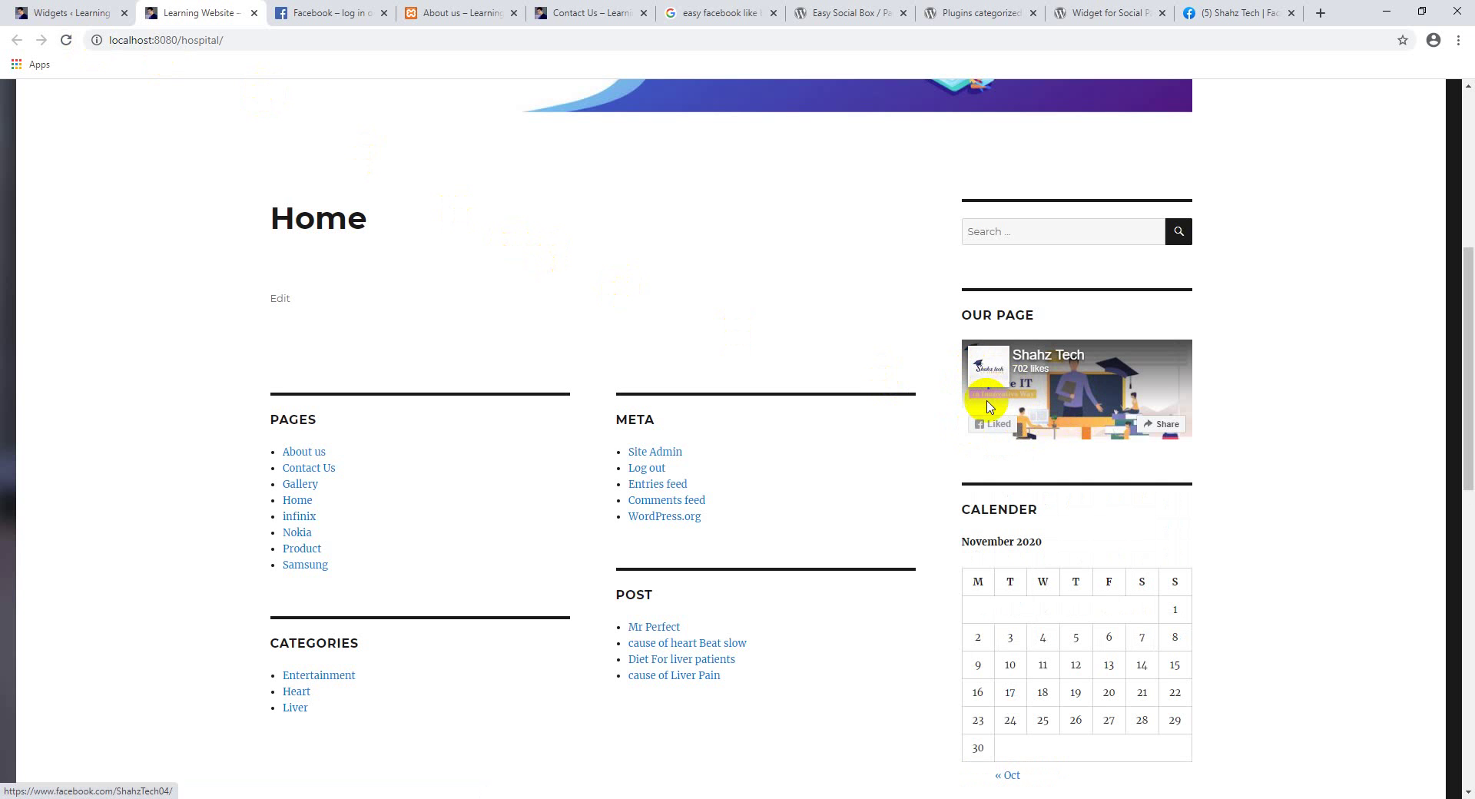
# - Look through the home page, open the Contact Us page, and examine its form and the sidebar like box
pyautogui.scroll(3, 990, 400)
pyautogui.scroll(3, 797, 372)
pyautogui.scroll(-8, 672, 320)
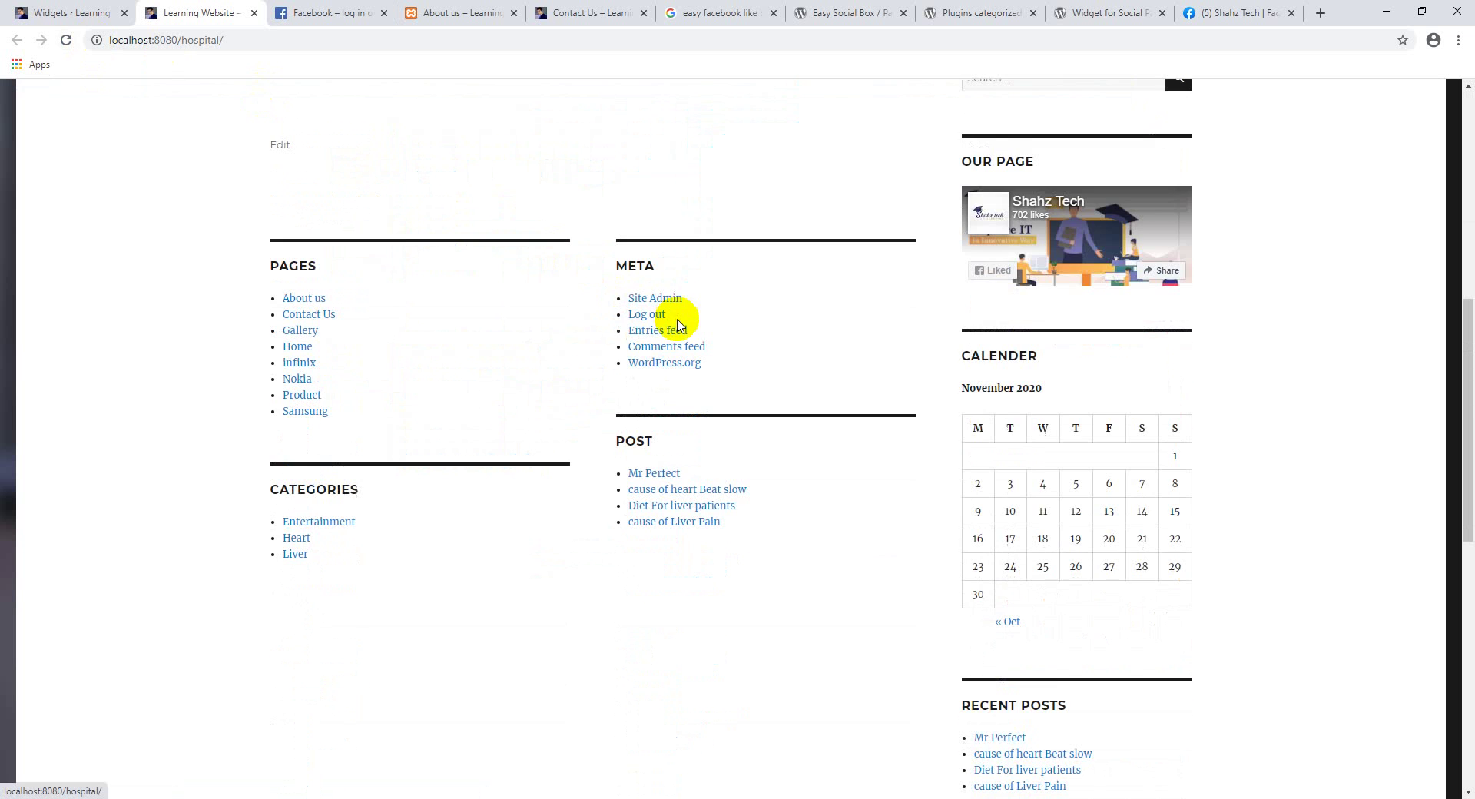
pyautogui.scroll(3, 853, 295)
pyautogui.scroll(5, 700, 348)
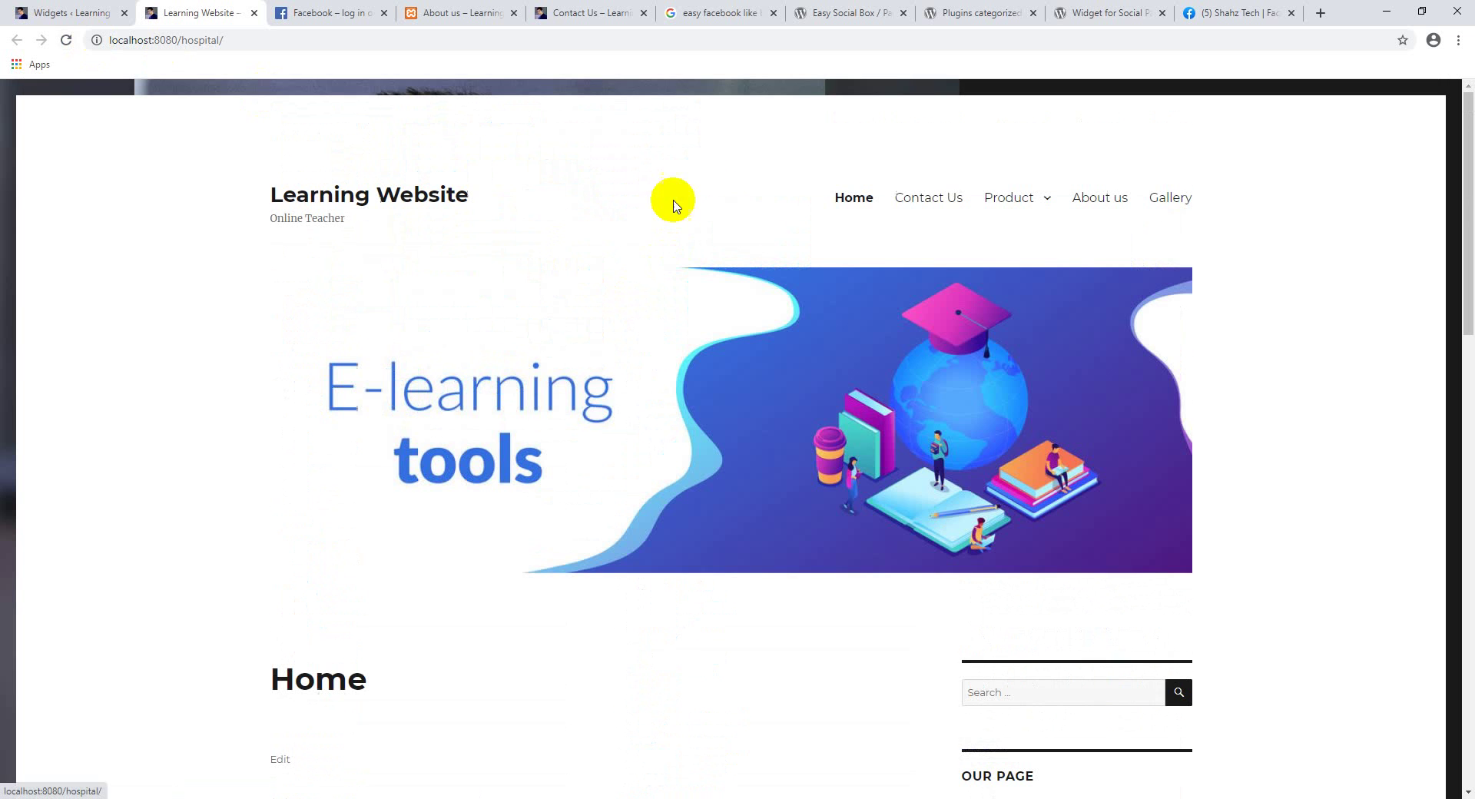
pyautogui.click(907, 208)
pyautogui.scroll(-6, 672, 435)
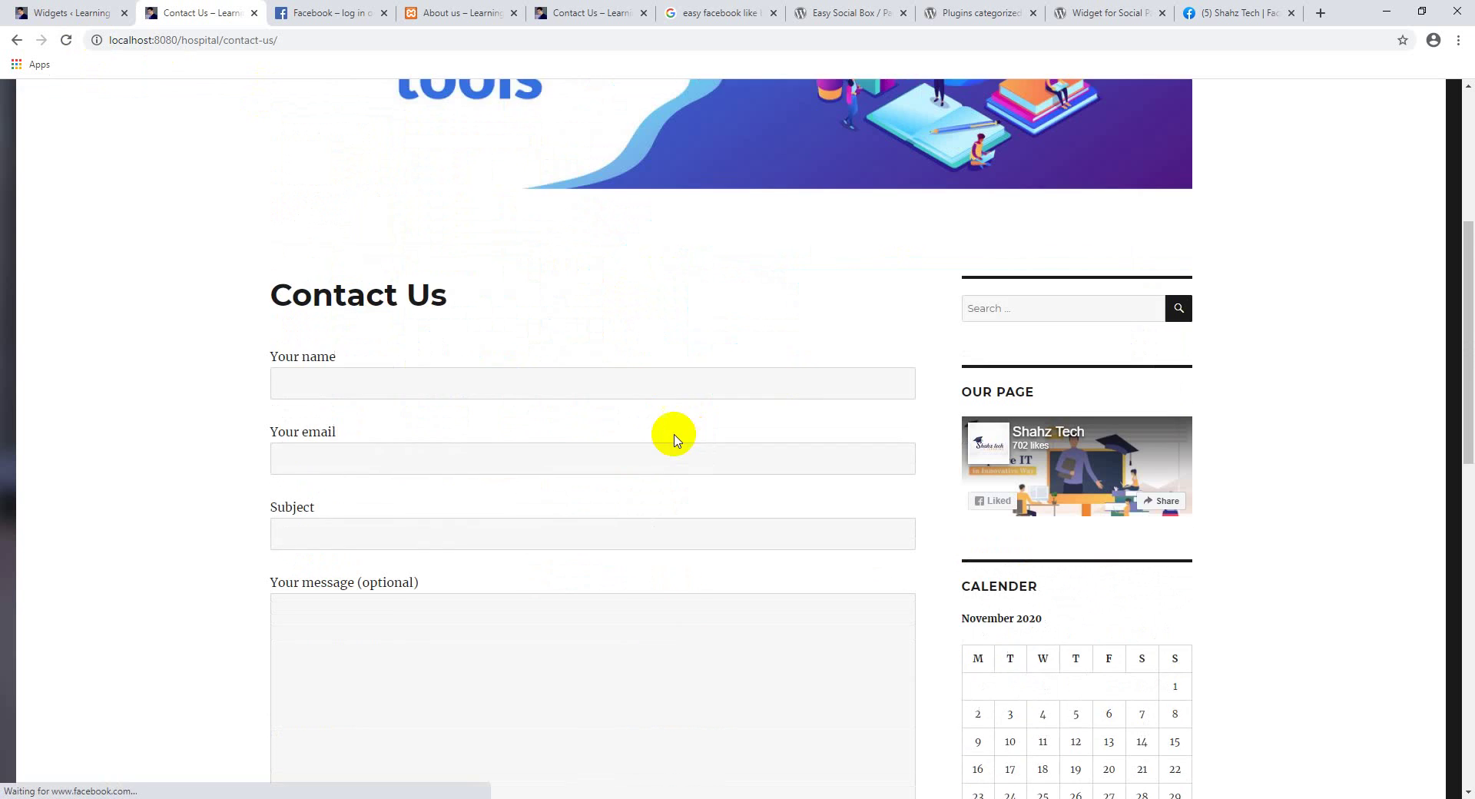
pyautogui.scroll(-4, 614, 408)
pyautogui.scroll(4, 578, 419)
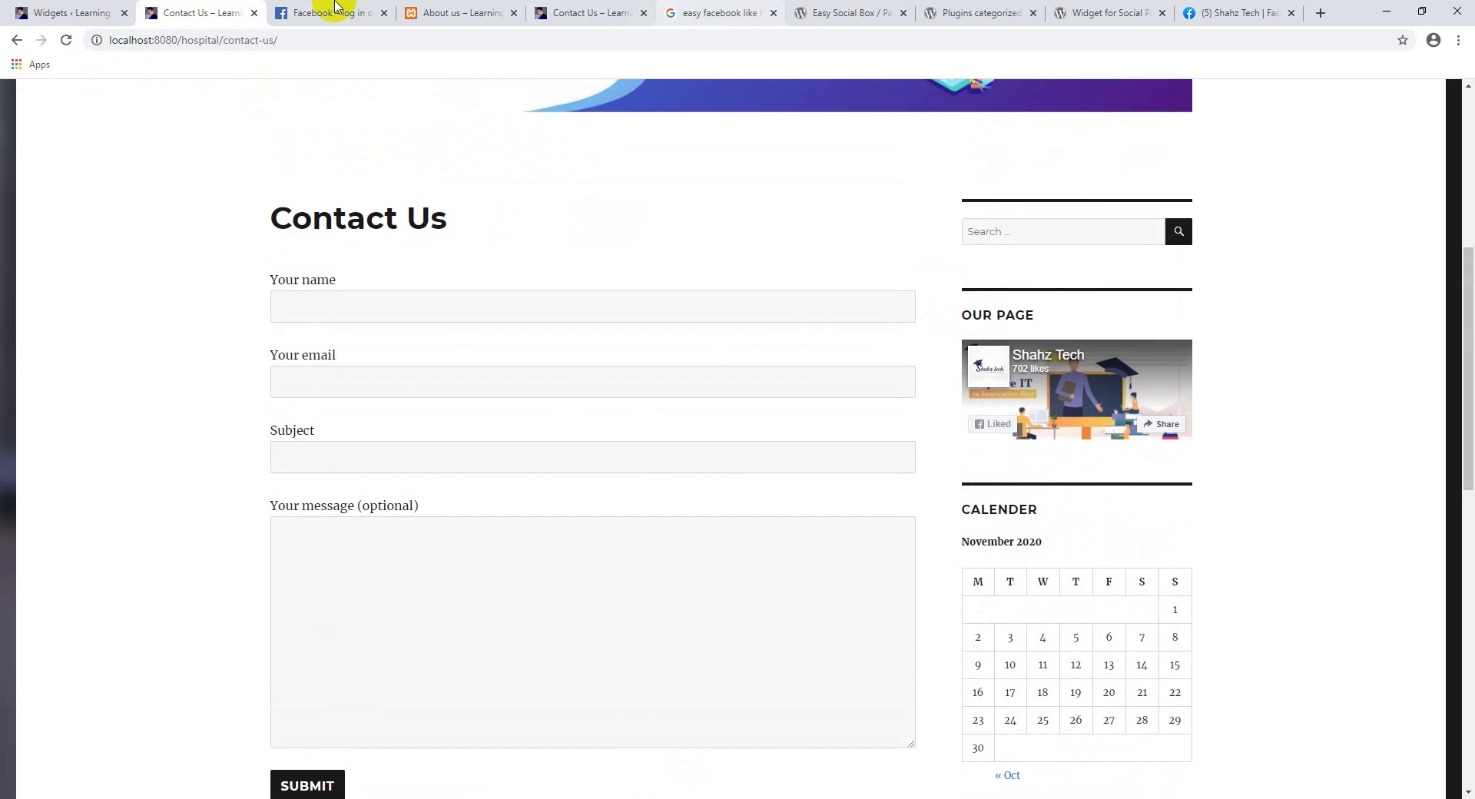
# - Return to the WordPress admin and open the Add Plugins page to browse the featured plugins
pyautogui.click(81, 13)
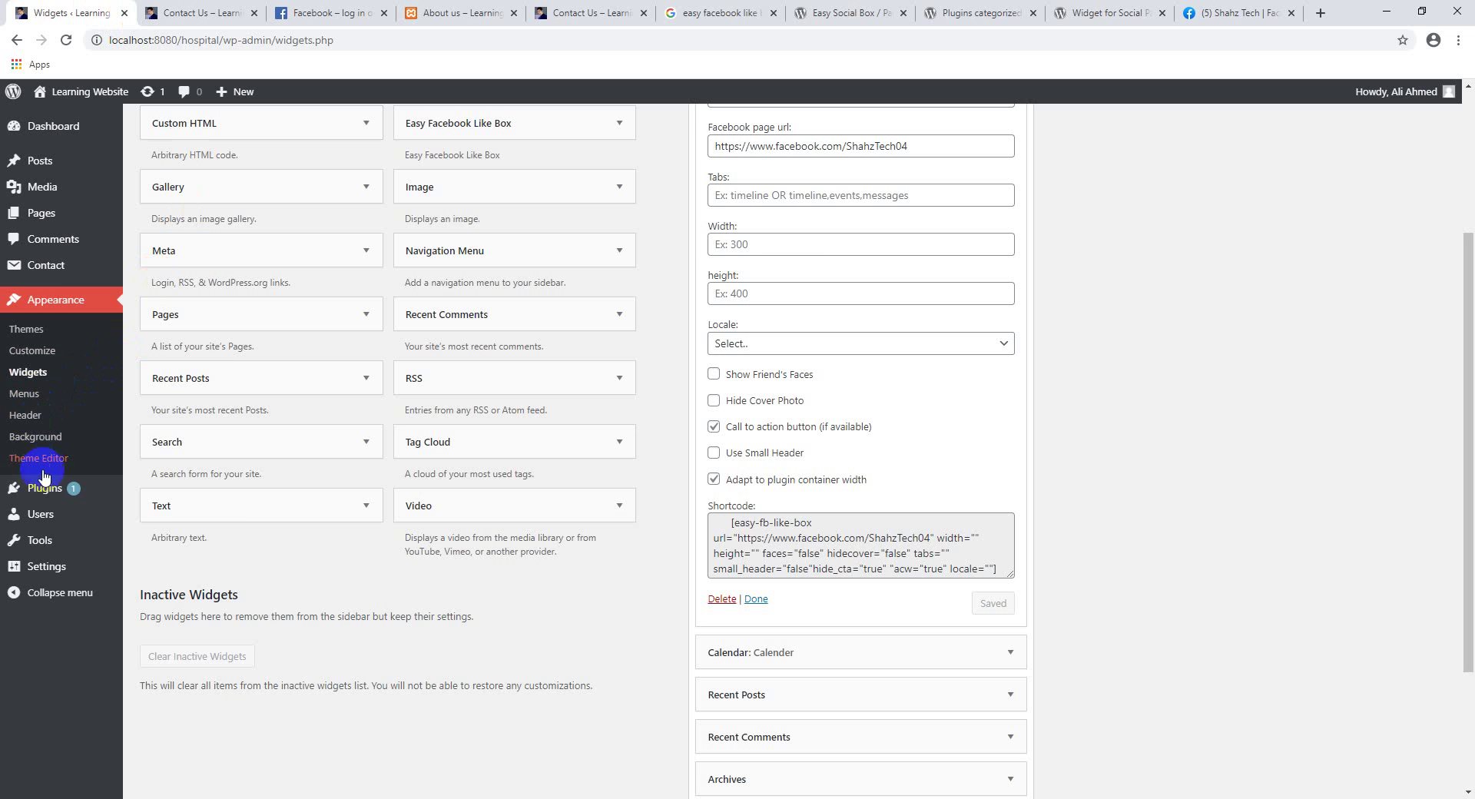
pyautogui.moveTo(47, 490)
pyautogui.click(139, 497)
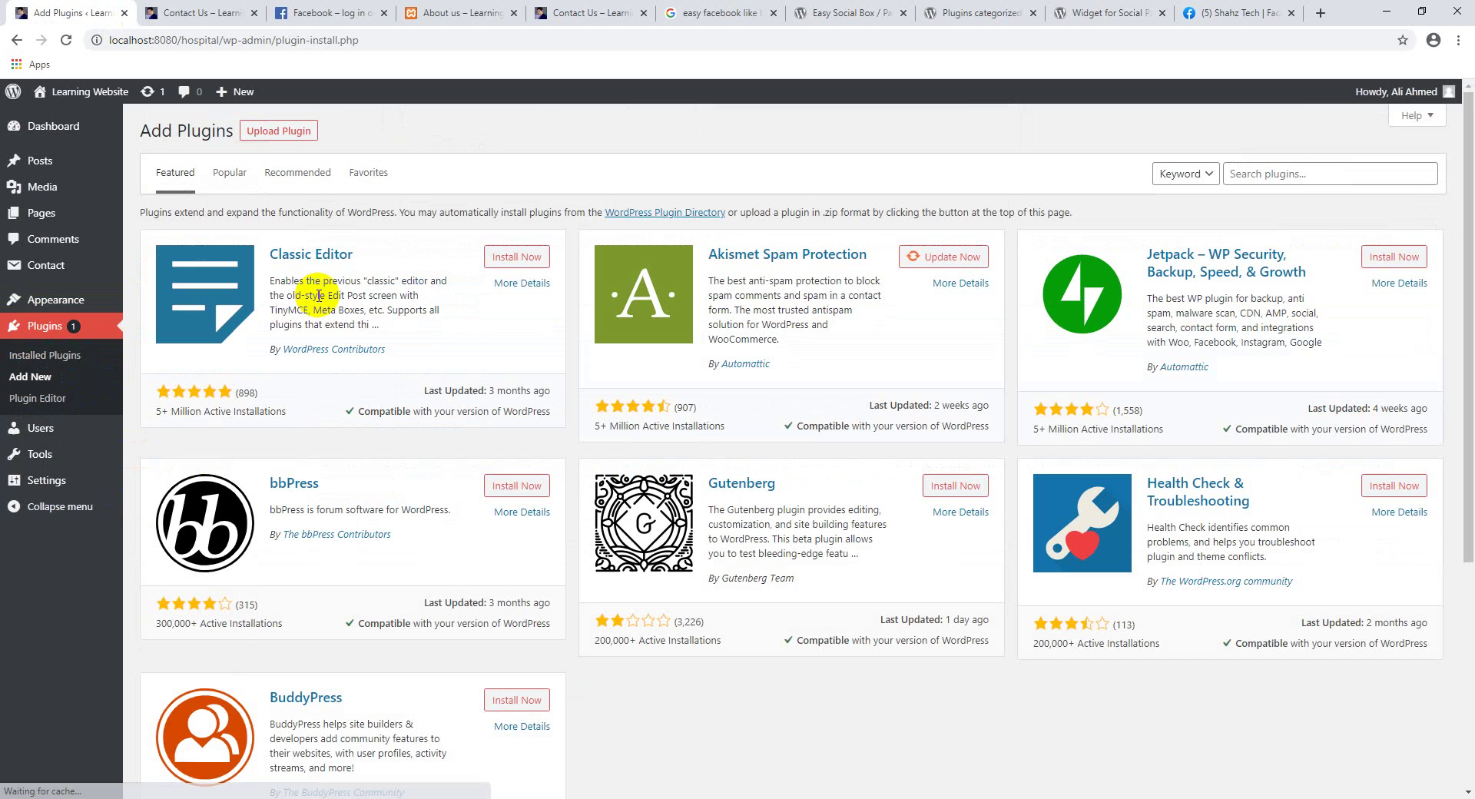
pyautogui.scroll(-2, 686, 350)
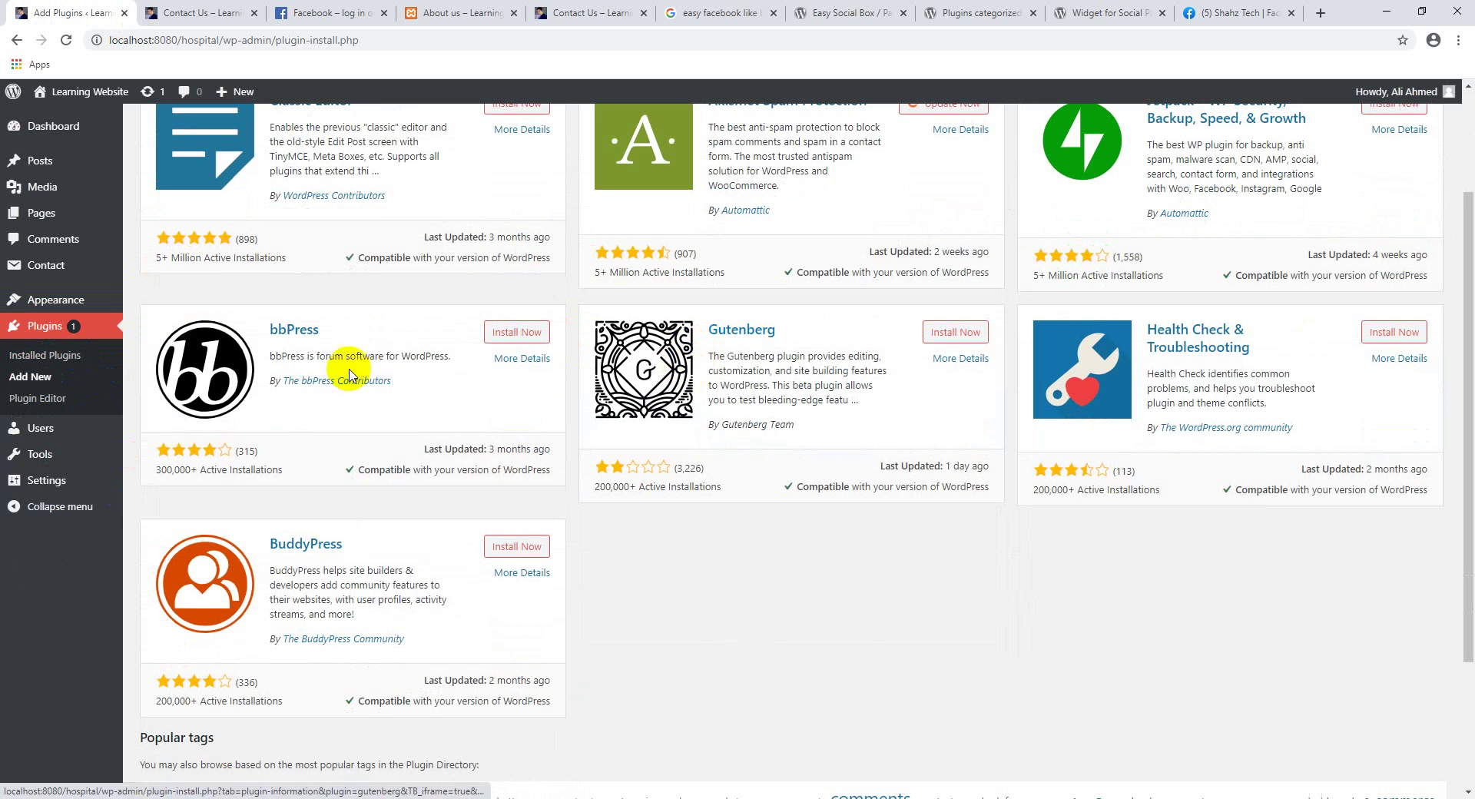
# - Open the details of the bbPress plugin and read through its installation instructions
pyautogui.click(526, 361)
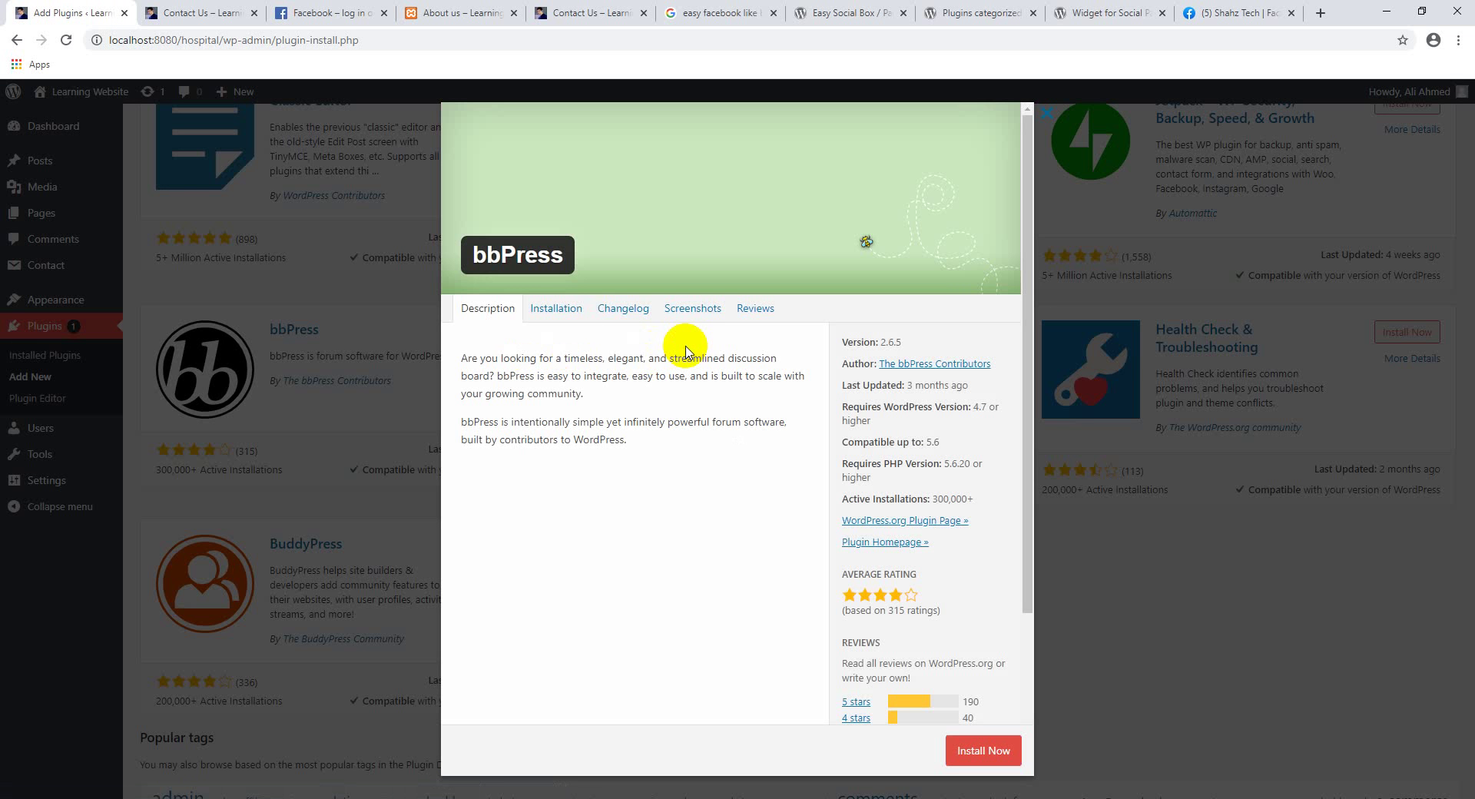
pyautogui.click(556, 308)
pyautogui.scroll(-5, 582, 500)
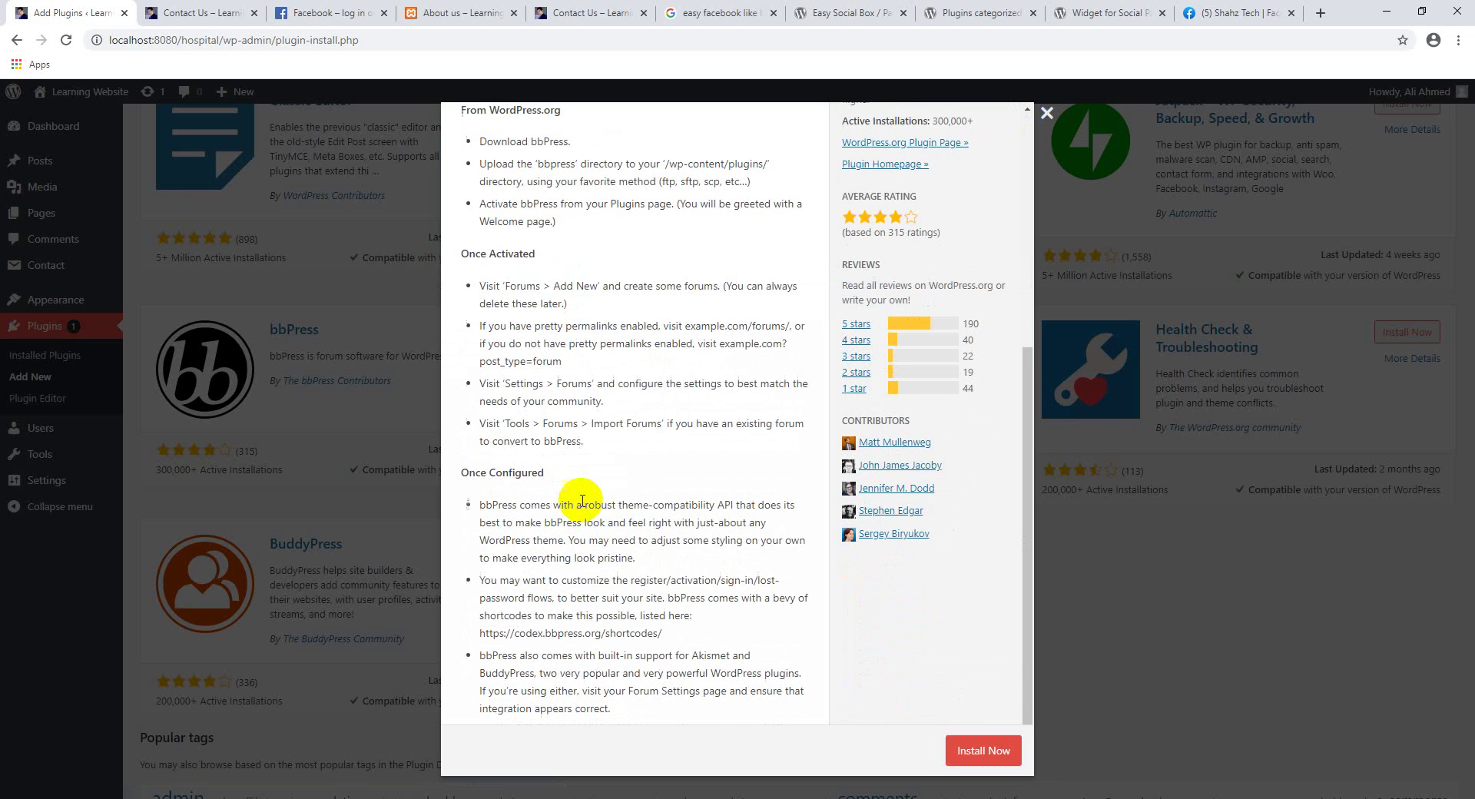
pyautogui.scroll(5, 575, 559)
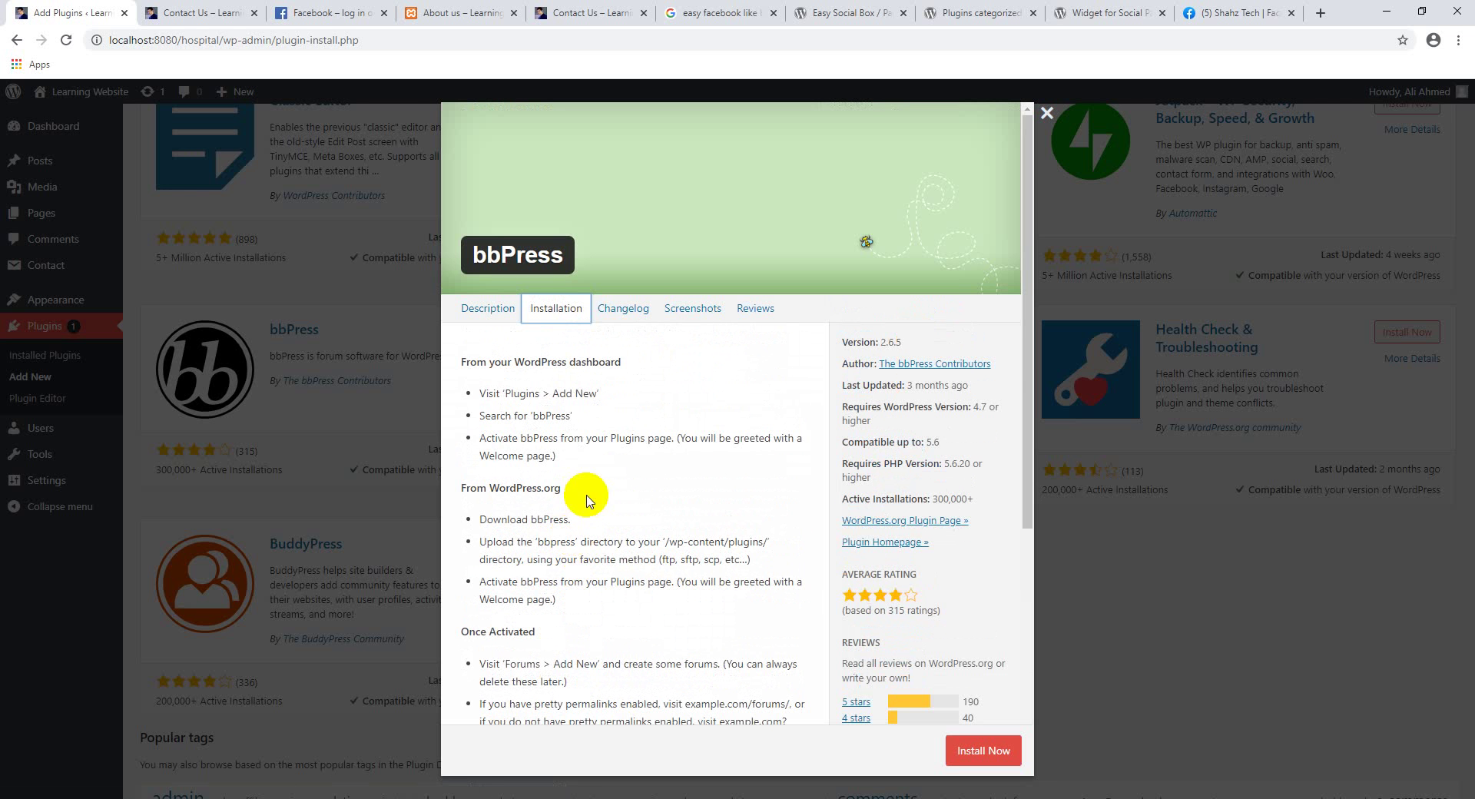
# - View the bbPress changelog and look through the plugin's screenshots
pyautogui.click(621, 309)
pyautogui.click(707, 310)
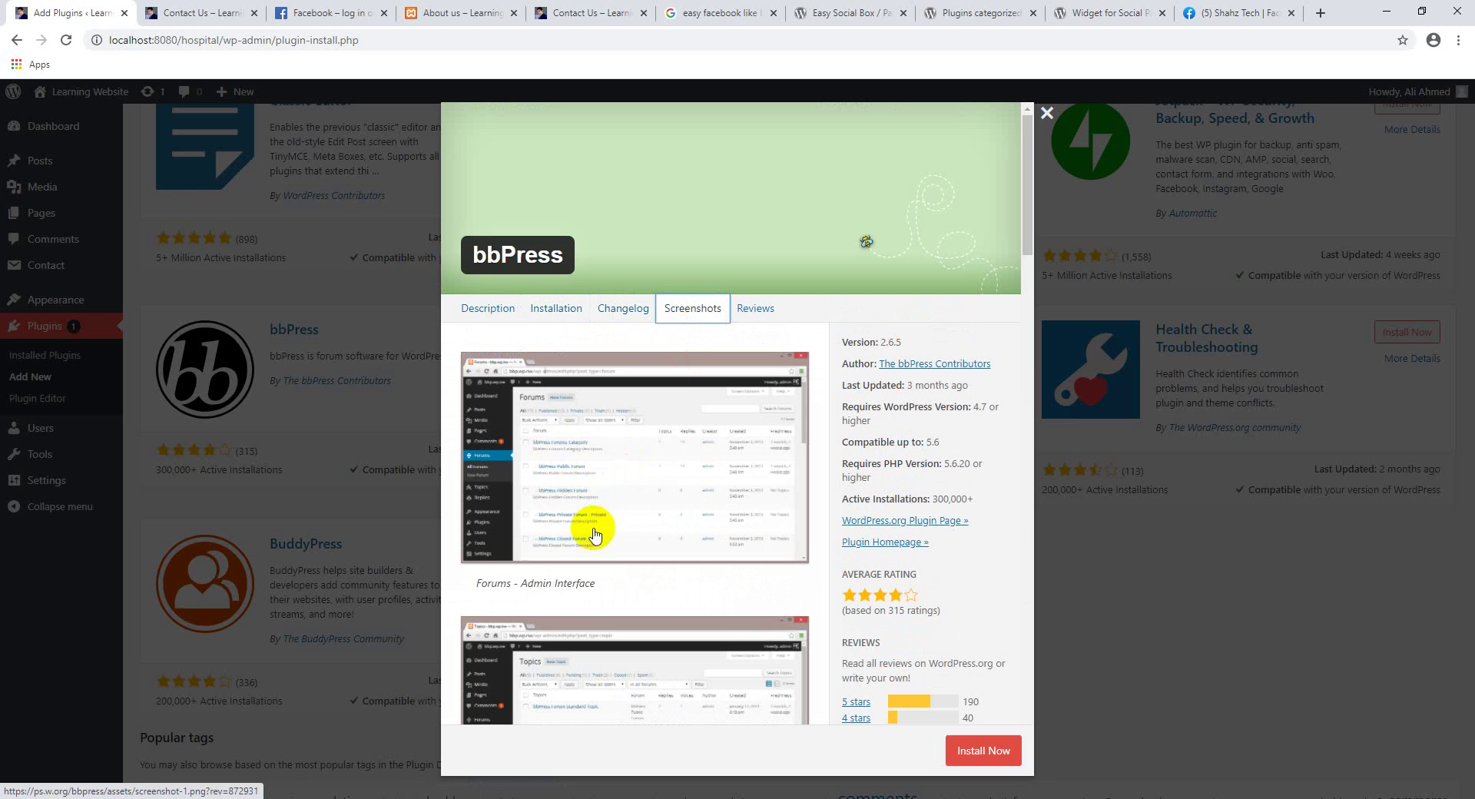
pyautogui.scroll(-4, 584, 523)
pyautogui.scroll(-14, 602, 486)
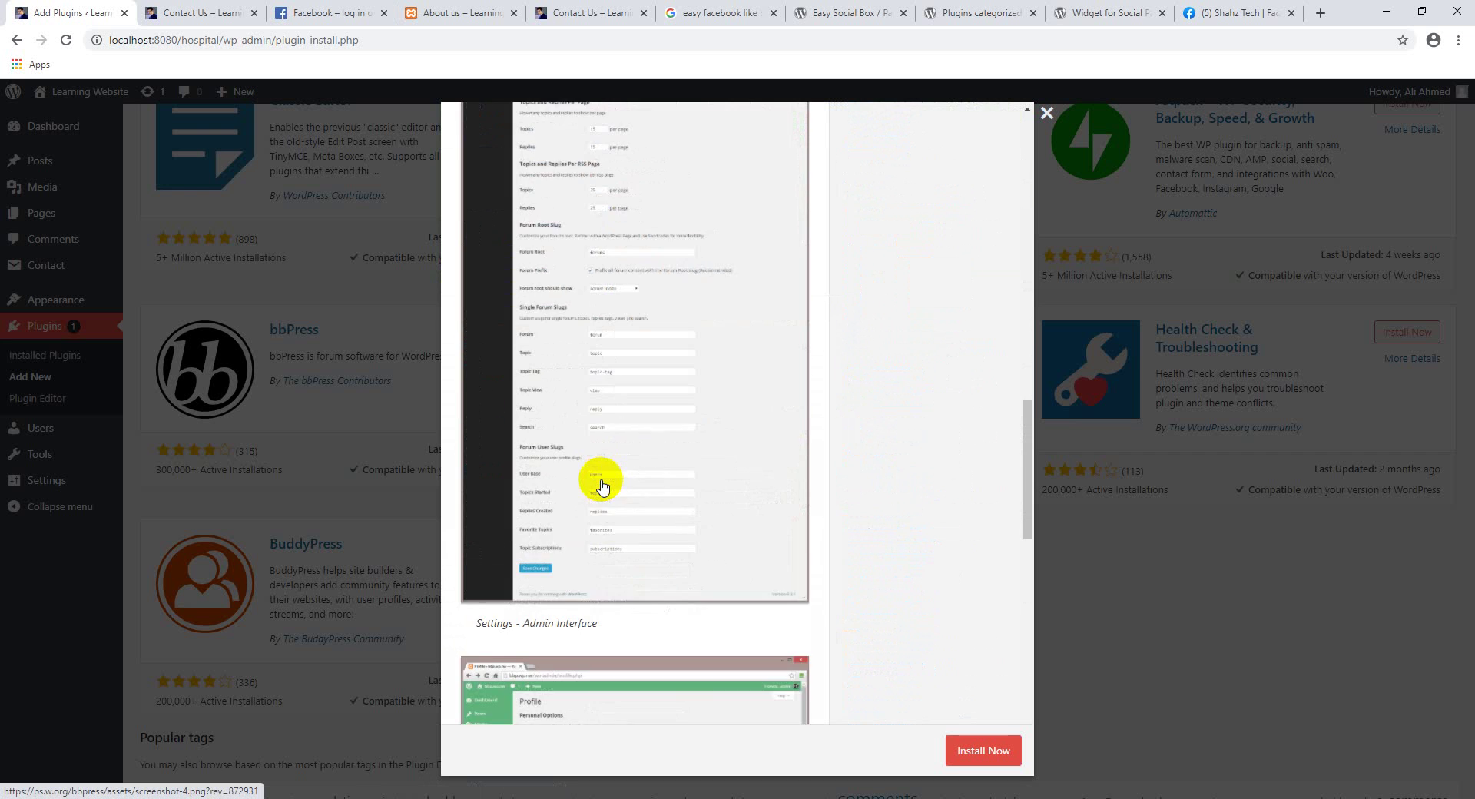
pyautogui.scroll(-6, 602, 486)
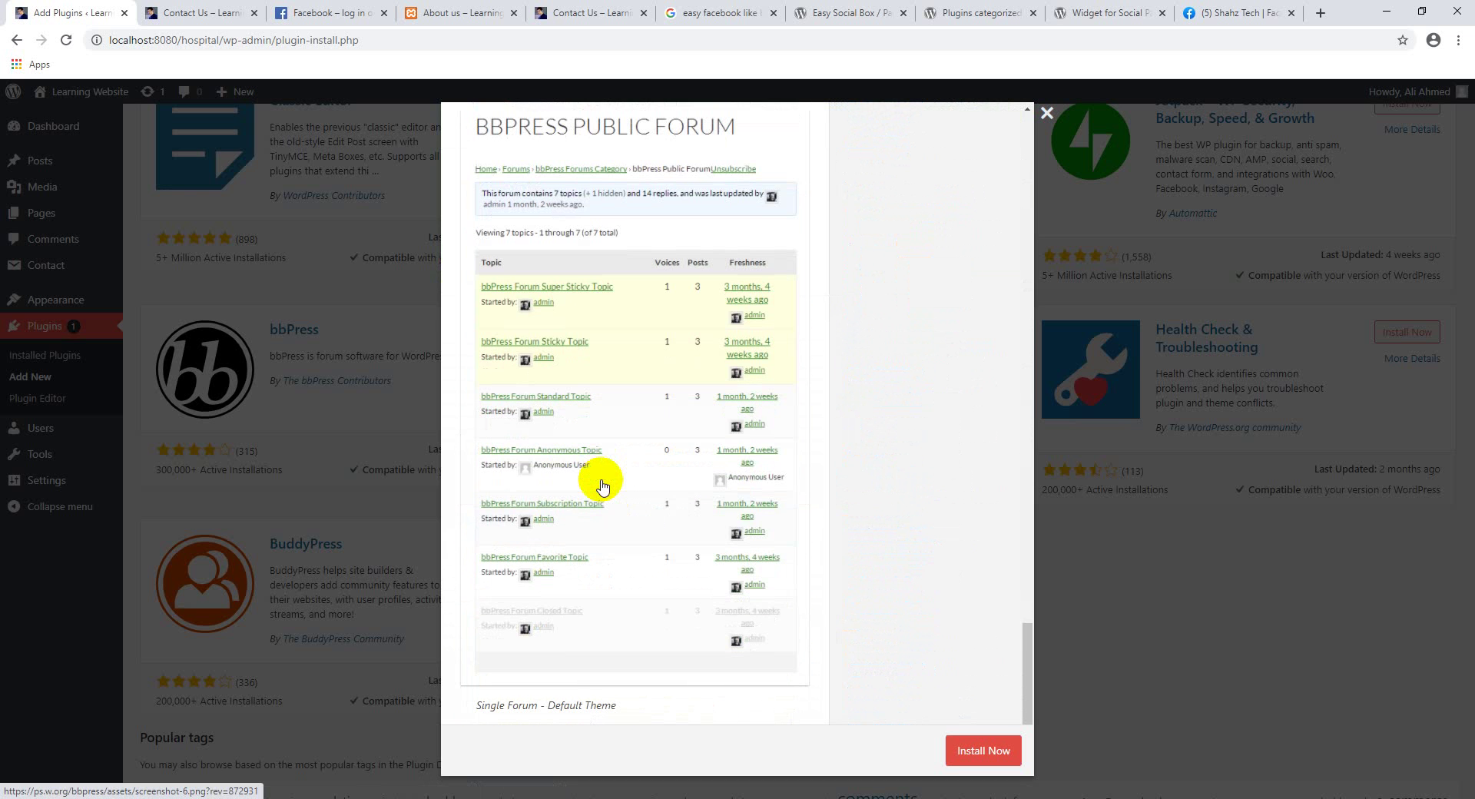
pyautogui.scroll(20, 602, 486)
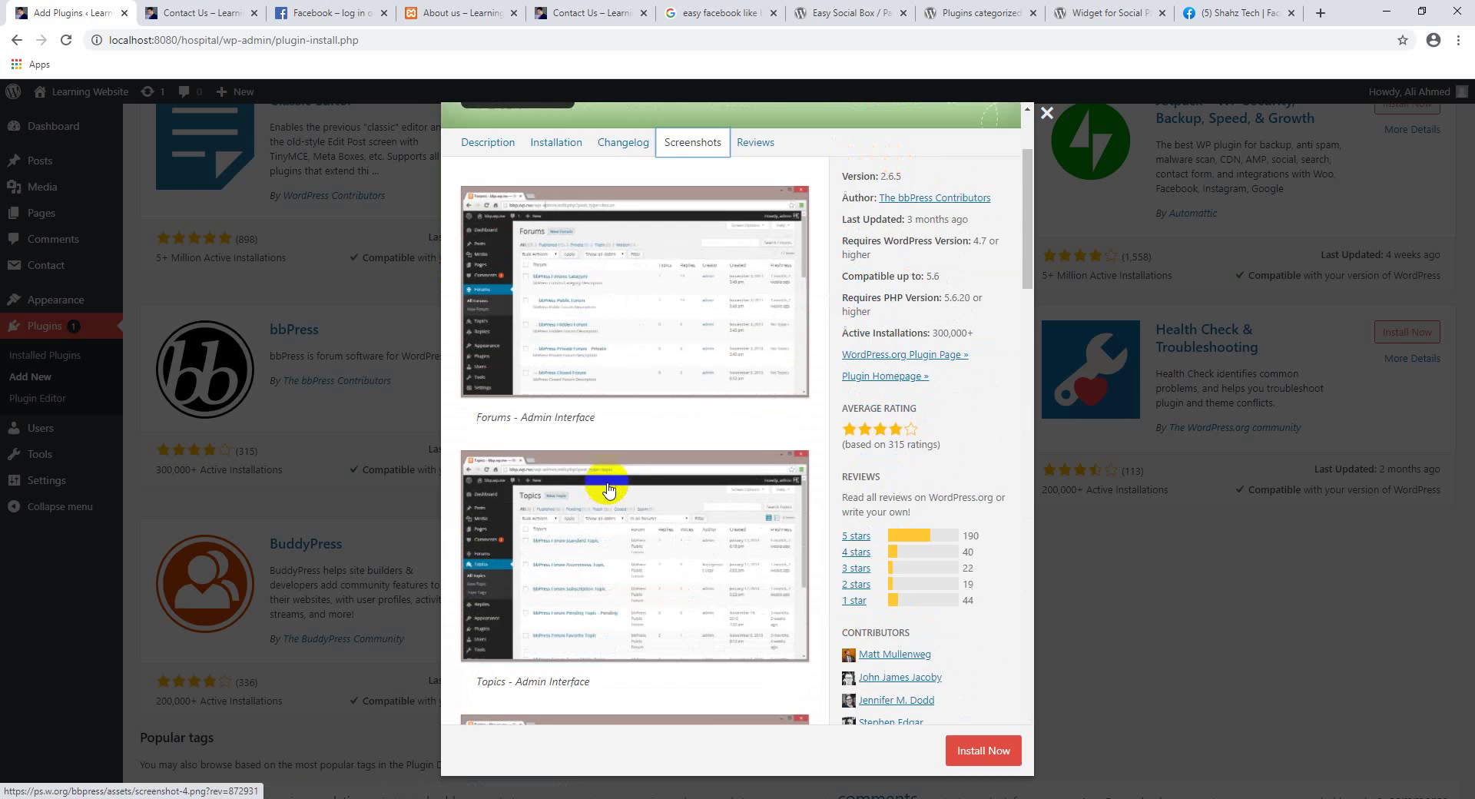
# - Read the bbPress user reviews, return to its description, and close the plugin details
pyautogui.click(753, 307)
pyautogui.scroll(-6, 604, 481)
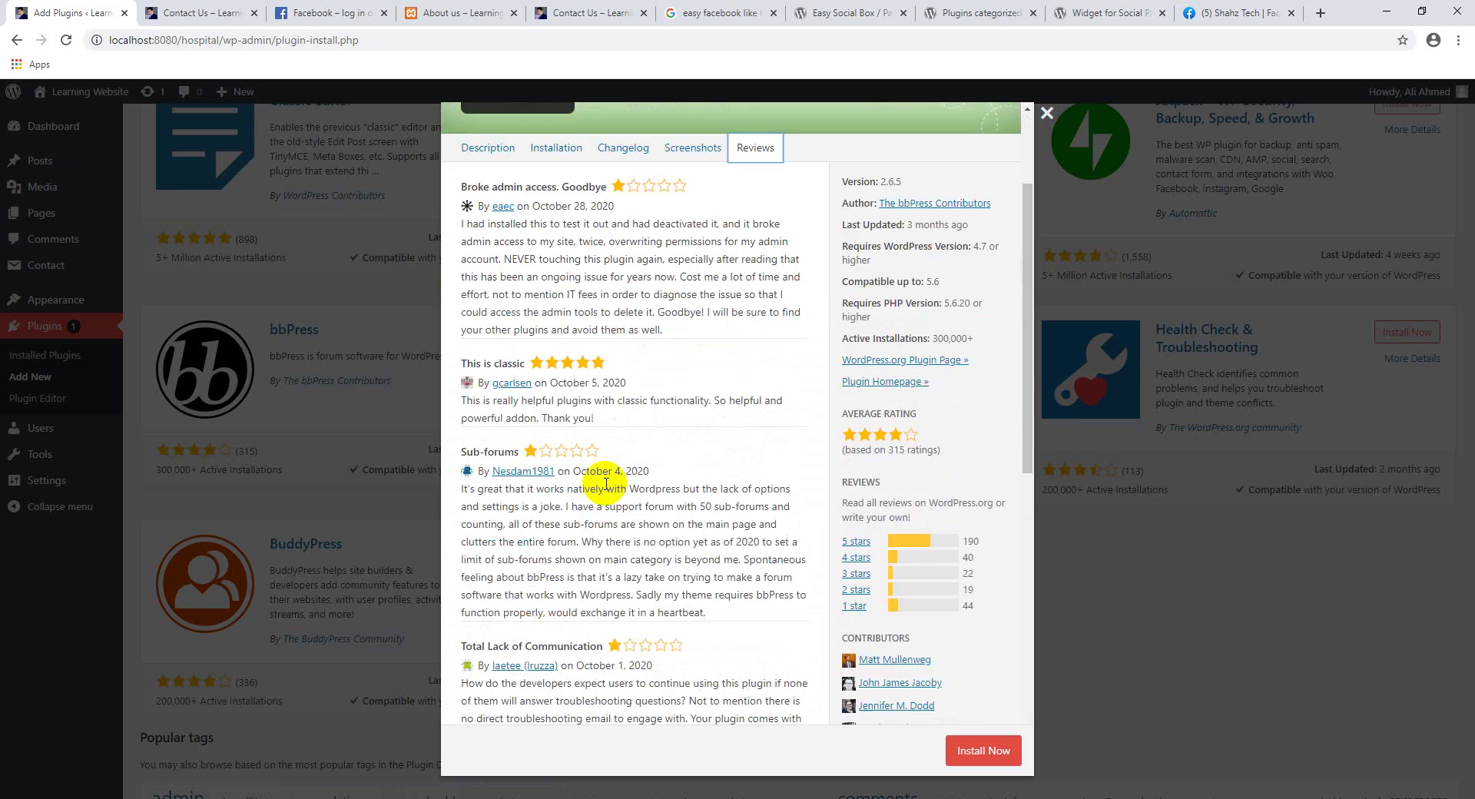
pyautogui.scroll(-3, 602, 484)
pyautogui.scroll(10, 596, 471)
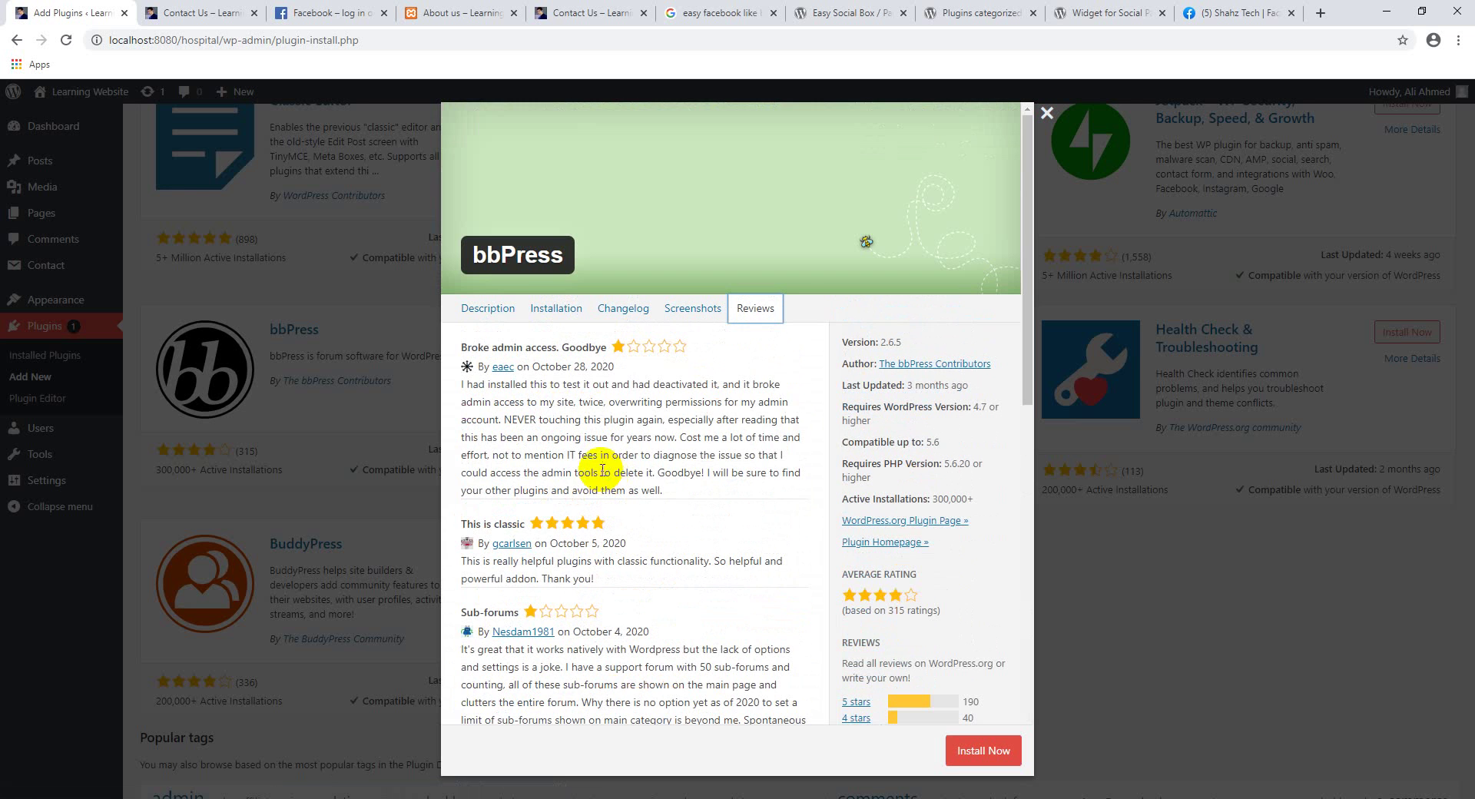
pyautogui.click(508, 320)
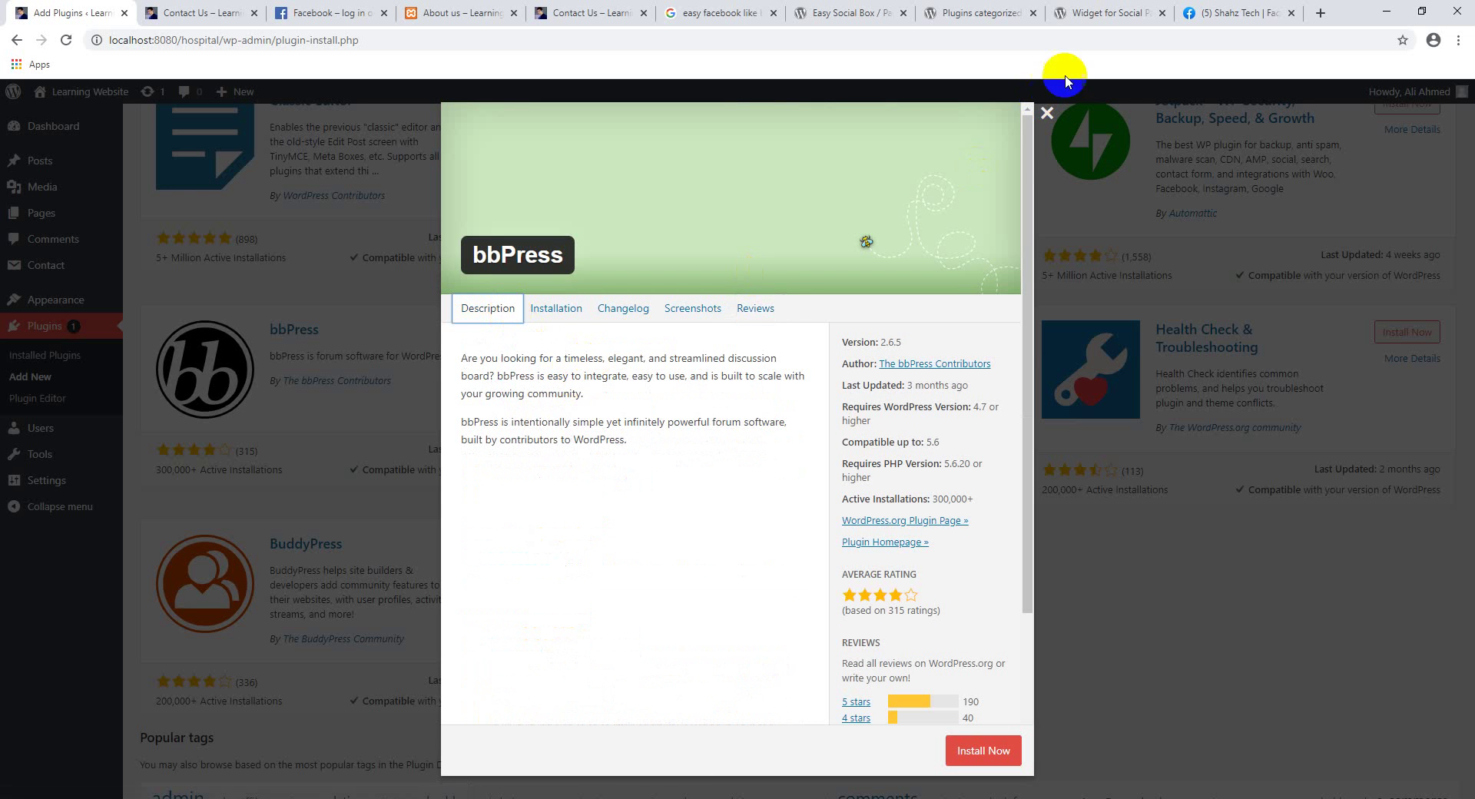
pyautogui.click(1043, 119)
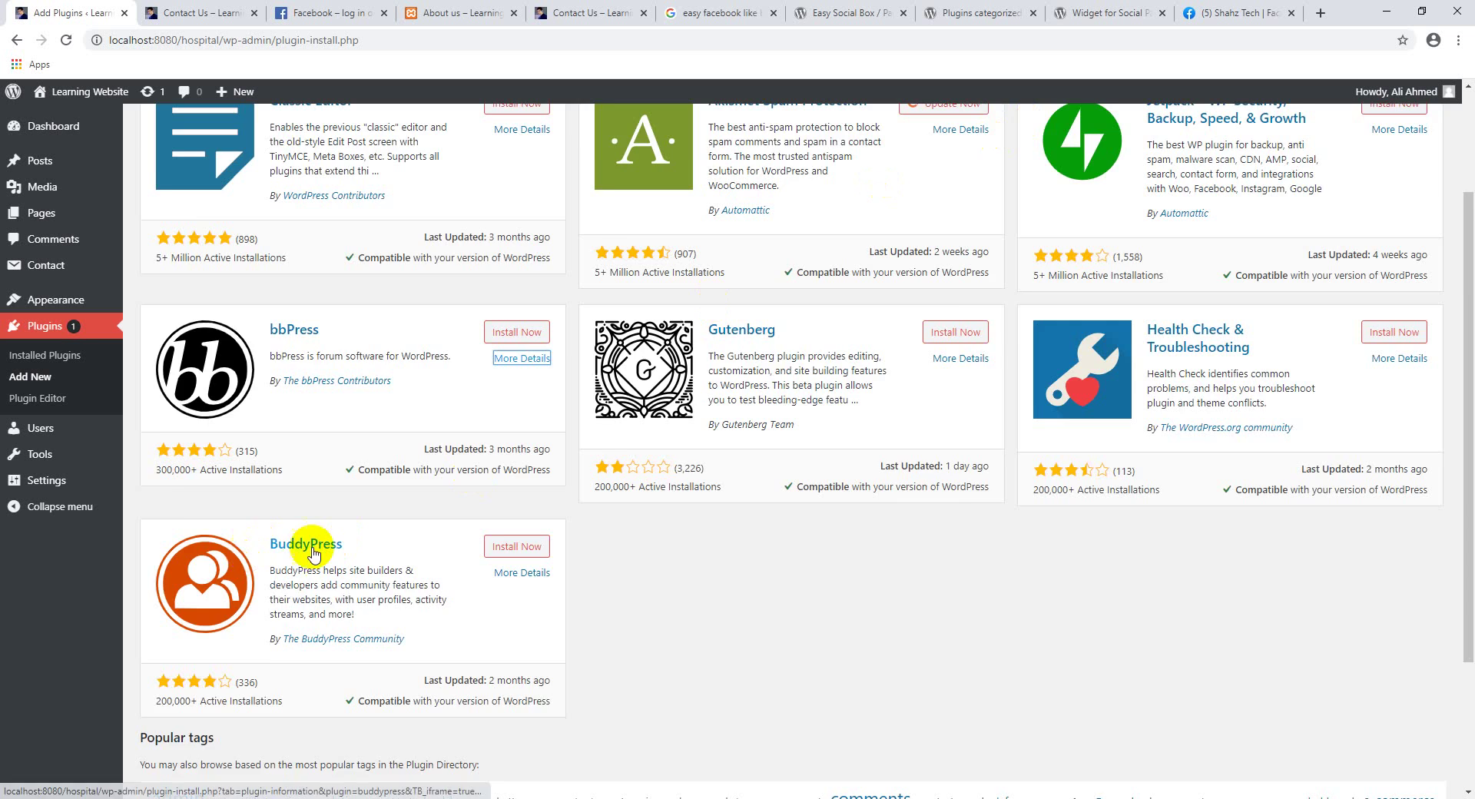
# - Open the details of the BuddyPress plugin and read through its description
pyautogui.scroll(-3, 412, 431)
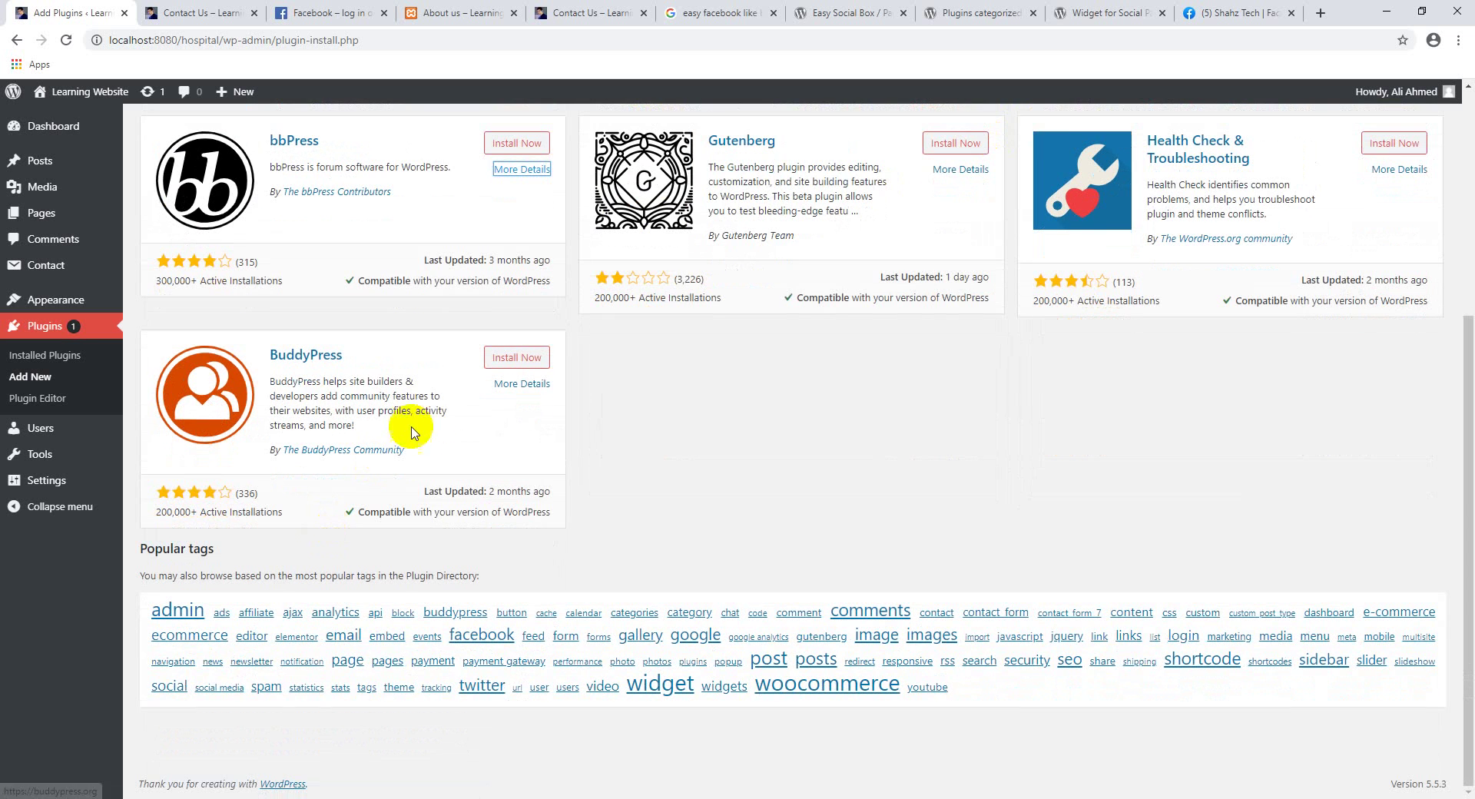
pyautogui.click(524, 386)
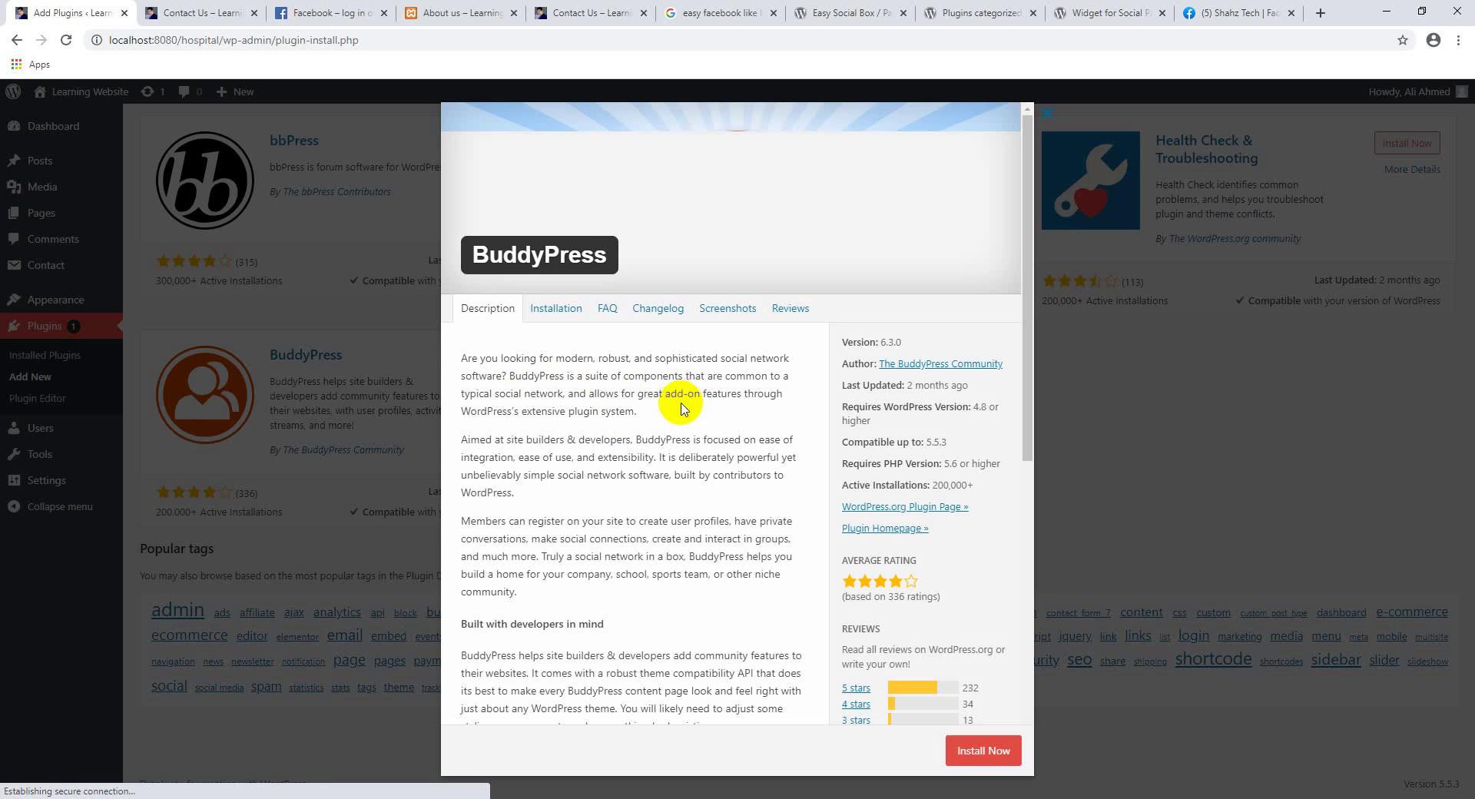
pyautogui.scroll(-3, 578, 431)
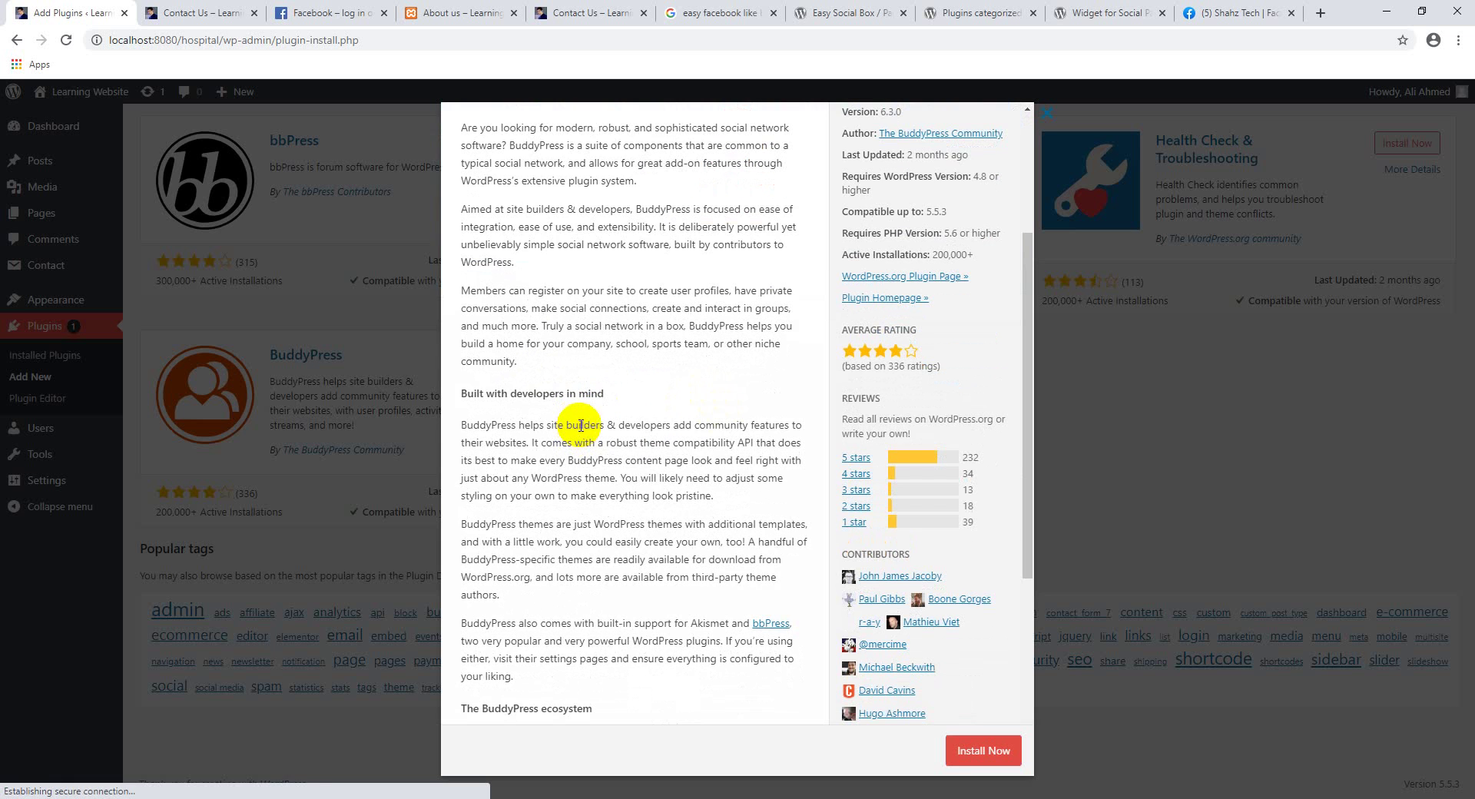
pyautogui.scroll(3, 600, 372)
# - View the BuddyPress plugin's screenshots, from activity streams through to notifications
pyautogui.click(699, 312)
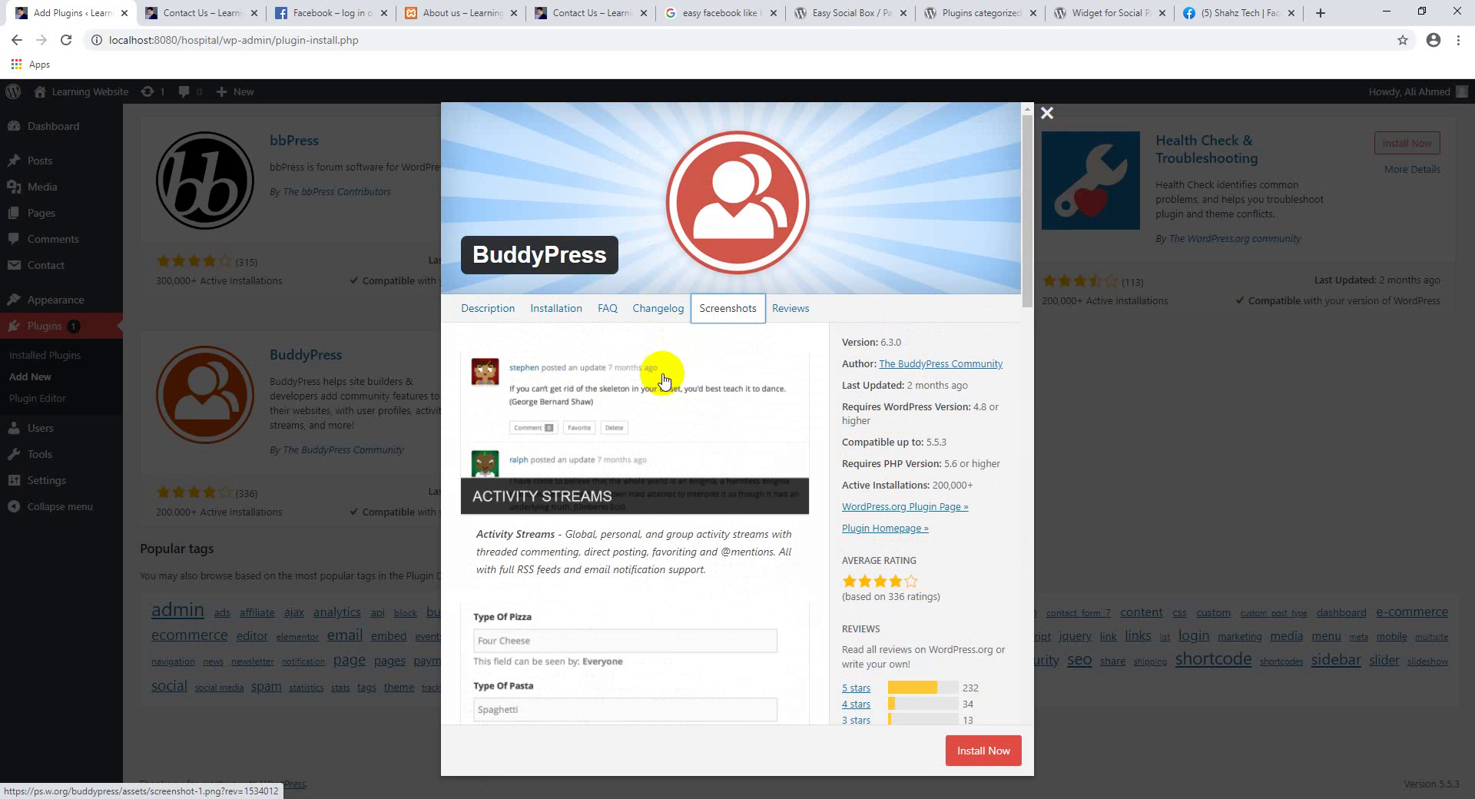
pyautogui.click(604, 511)
pyautogui.scroll(-8, 600, 513)
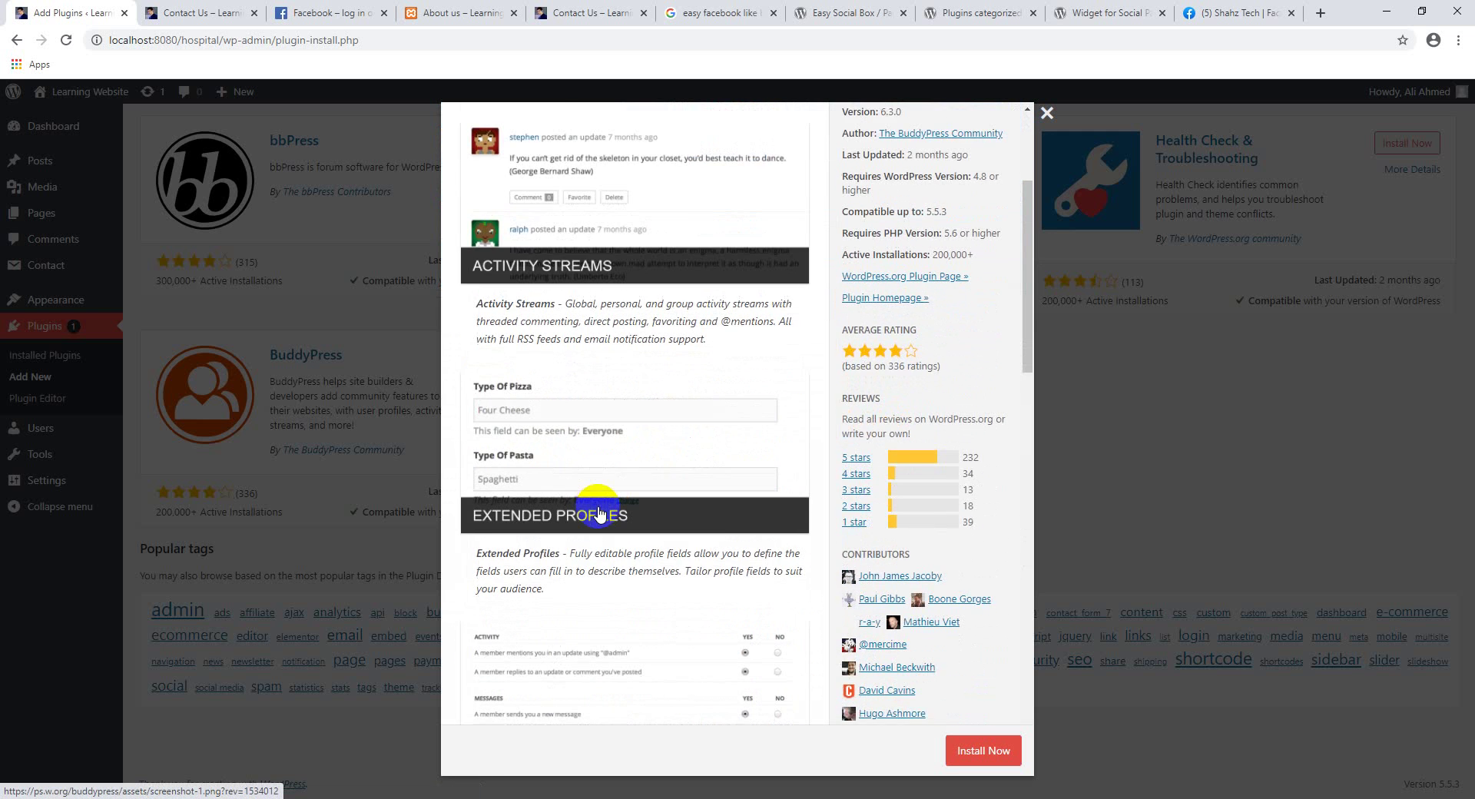
pyautogui.scroll(-10, 592, 508)
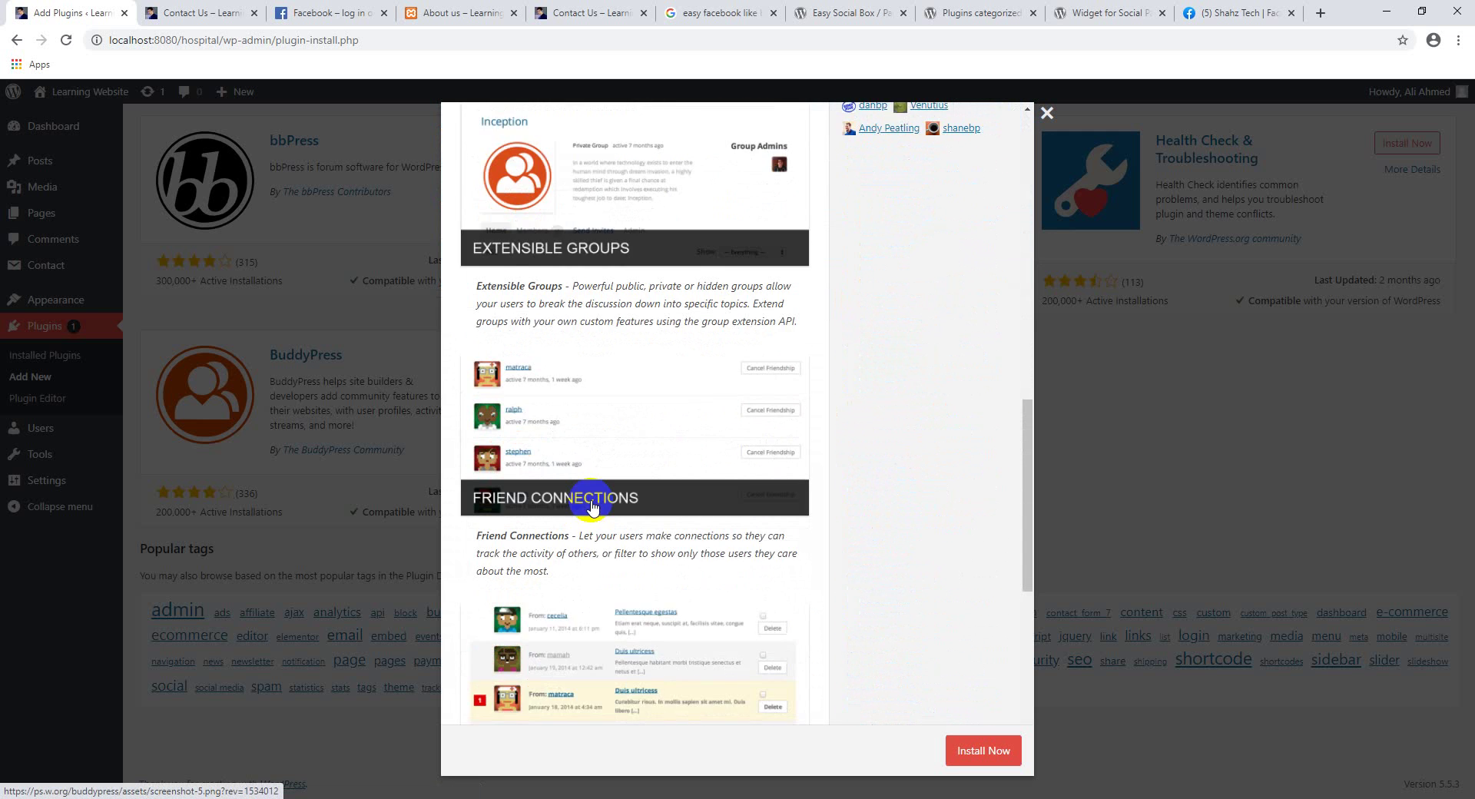
pyautogui.scroll(-2, 592, 506)
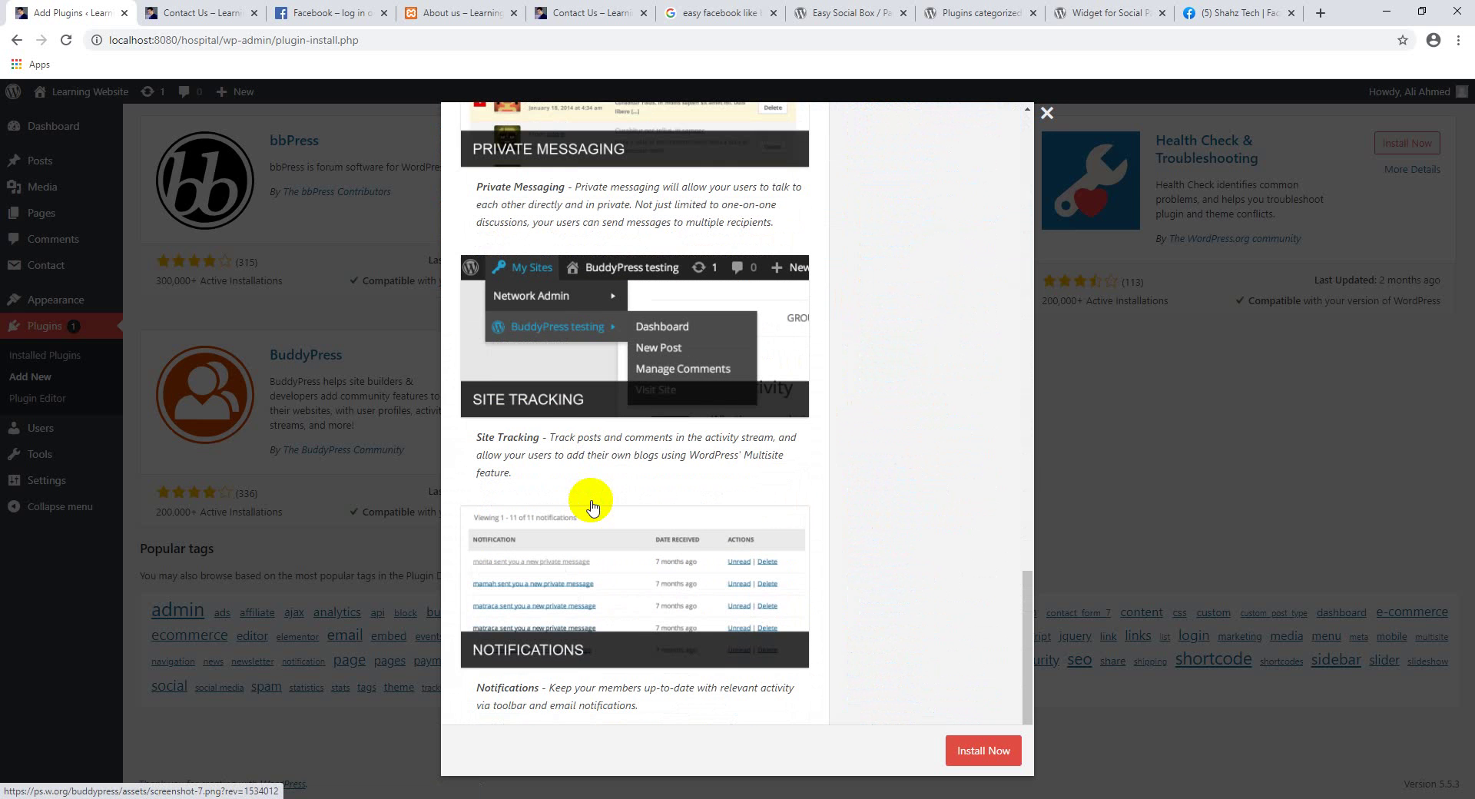